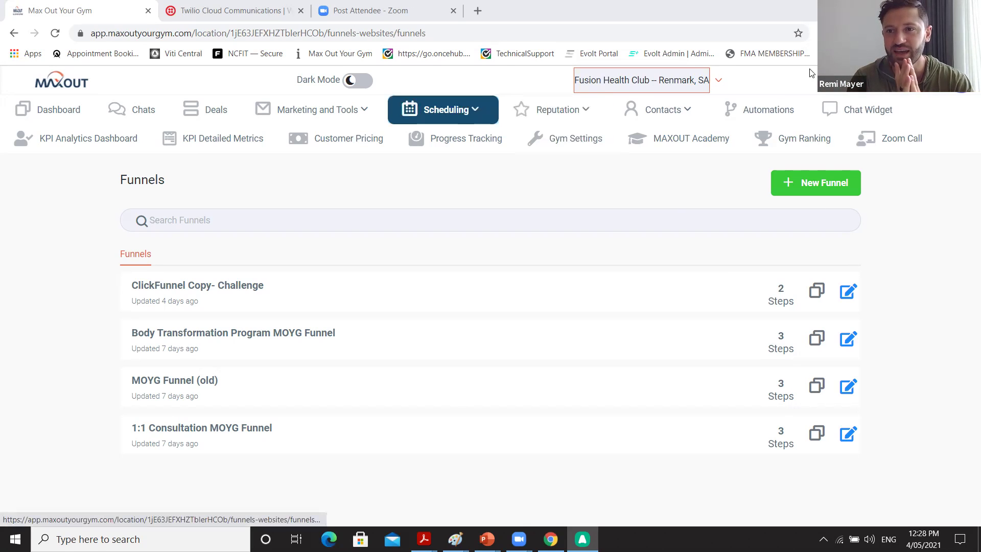
Go to the profile Settings page and scroll to the Monday–Friday User Availability section.
{"action": "left_click", "coordinate": [957, 92]}
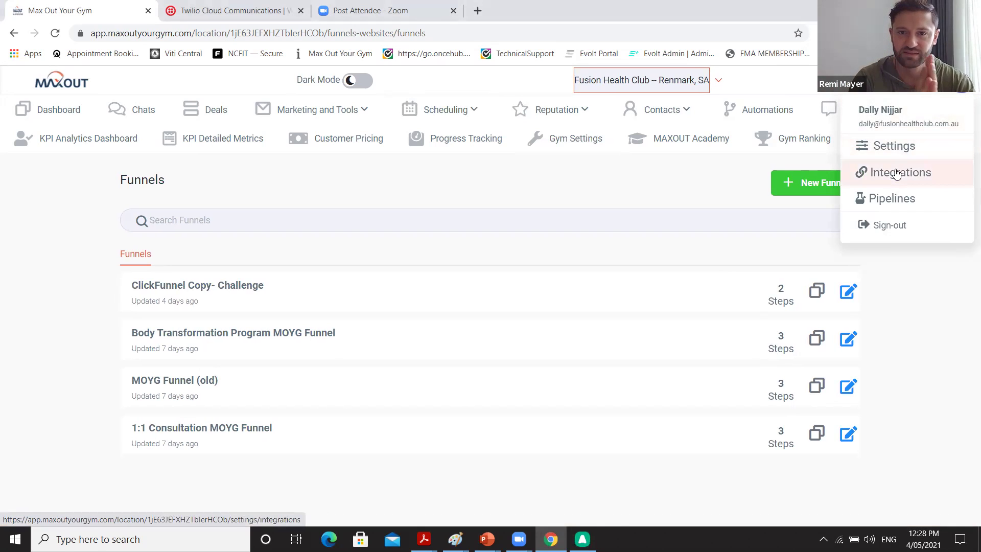
{"action": "left_click", "coordinate": [897, 154]}
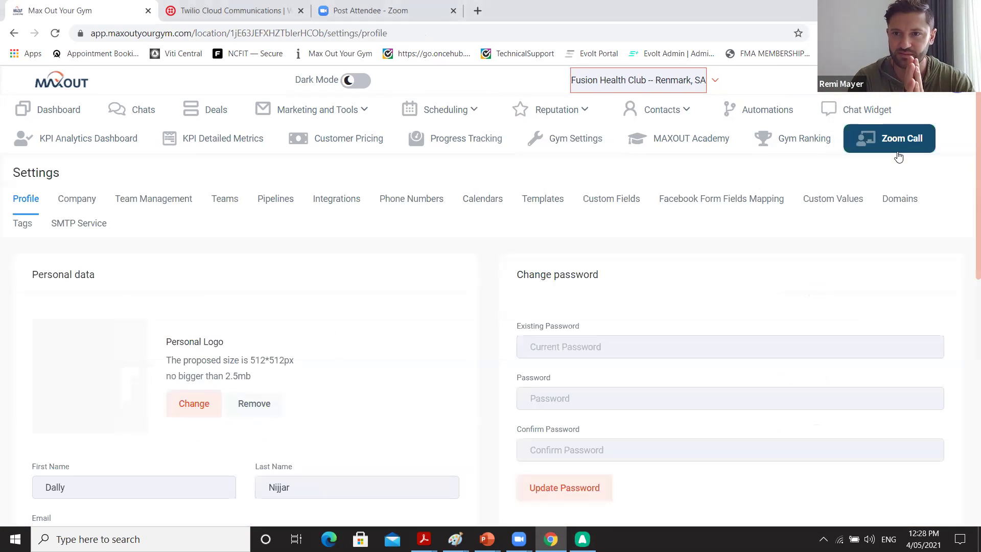
{"action": "scroll", "coordinate": [392, 359], "scroll_direction": "down", "scroll_amount": 1}
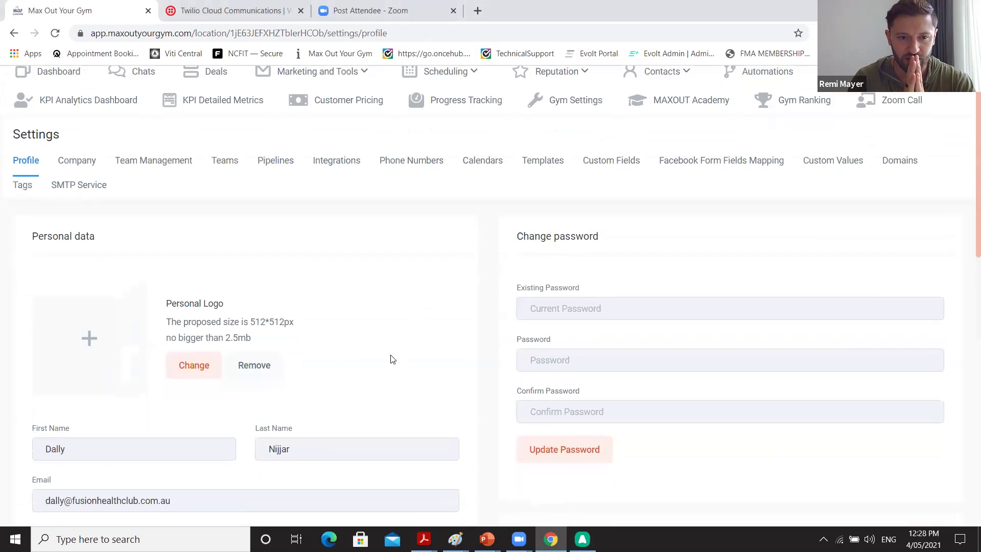
{"action": "scroll", "coordinate": [392, 359], "scroll_direction": "down", "scroll_amount": 2}
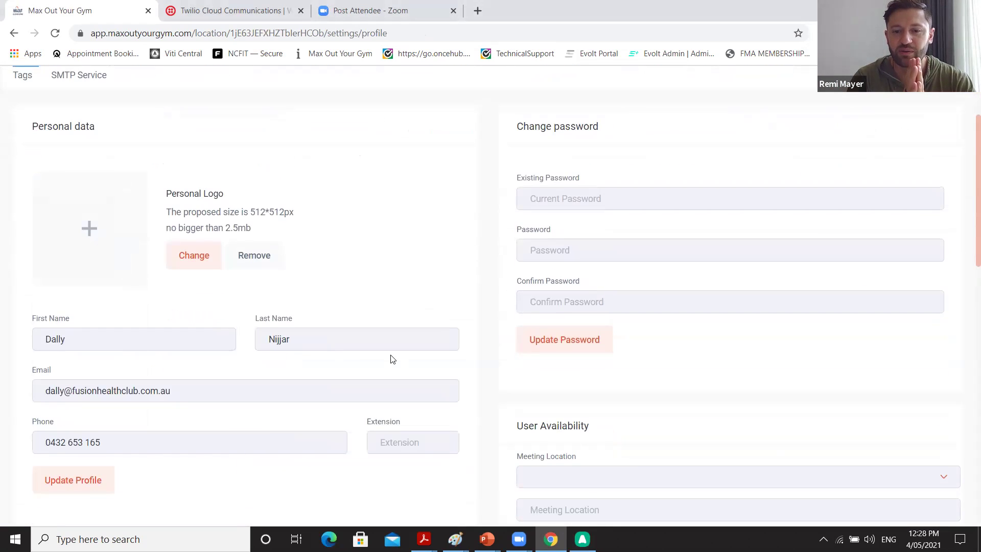
{"action": "scroll", "coordinate": [455, 372], "scroll_direction": "up", "scroll_amount": 3}
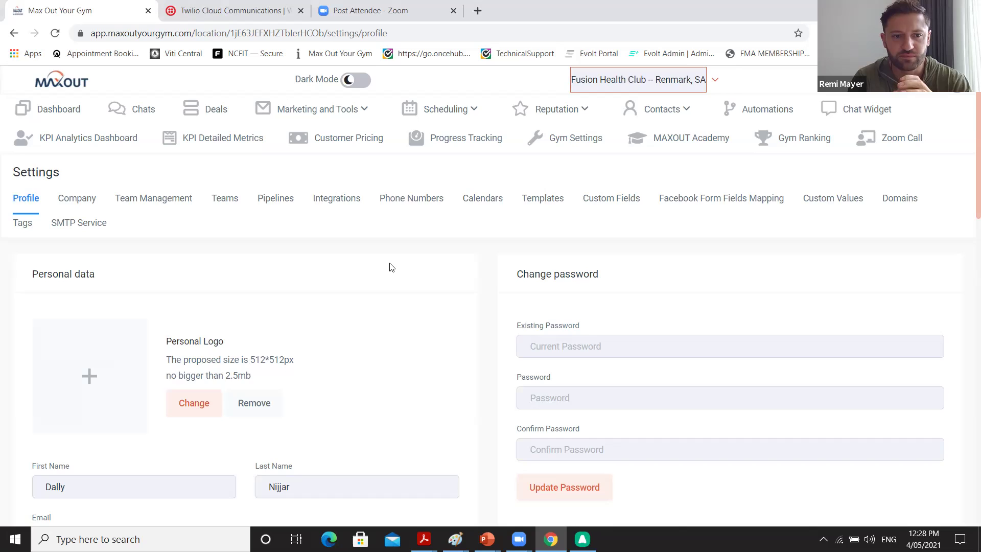
{"action": "scroll", "coordinate": [391, 268], "scroll_direction": "down", "scroll_amount": 8}
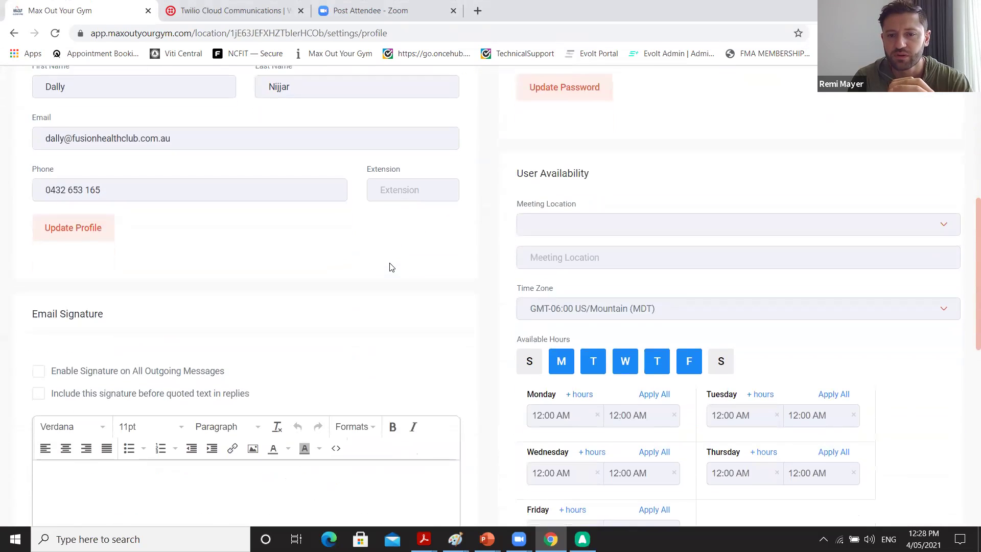
{"action": "scroll", "coordinate": [391, 267], "scroll_direction": "down", "scroll_amount": 2}
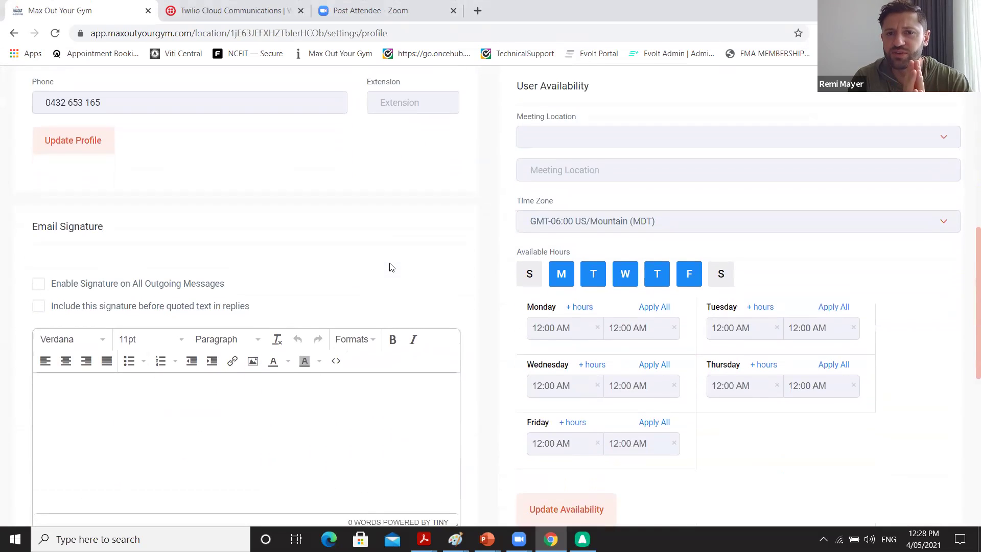
{"action": "scroll", "coordinate": [391, 267], "scroll_direction": "down", "scroll_amount": 1}
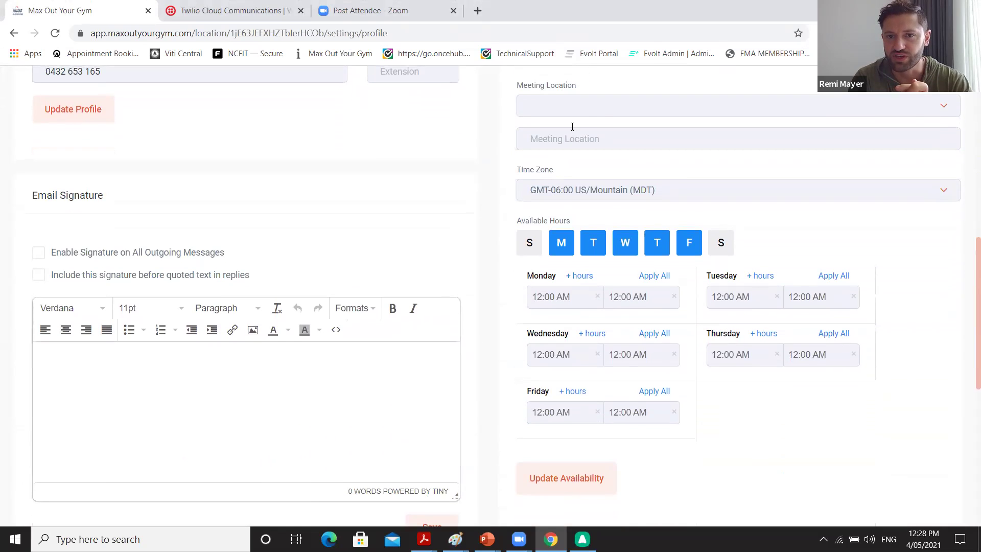
Change the User Availability time zone from US/Mountain to GMT+09:30 Australia/Adelaide (ACST).
{"action": "left_click", "coordinate": [607, 199]}
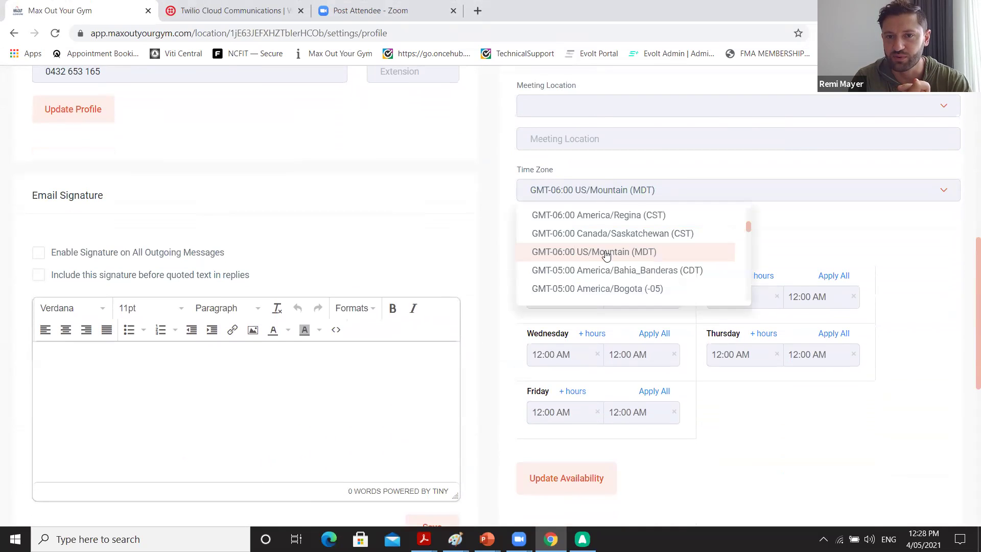
{"action": "scroll", "coordinate": [604, 271], "scroll_direction": "up", "scroll_amount": 8}
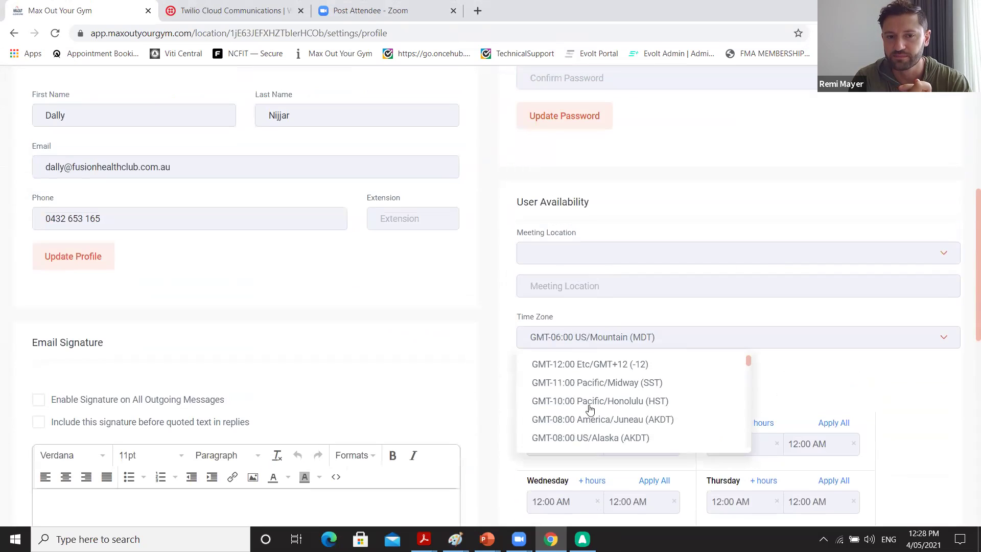
{"action": "scroll", "coordinate": [590, 409], "scroll_direction": "up", "scroll_amount": 5}
{"action": "scroll", "coordinate": [598, 396], "scroll_direction": "down", "scroll_amount": 6}
{"action": "scroll", "coordinate": [630, 427], "scroll_direction": "down", "scroll_amount": 15}
{"action": "scroll", "coordinate": [629, 424], "scroll_direction": "down", "scroll_amount": 10}
{"action": "scroll", "coordinate": [629, 423], "scroll_direction": "up", "scroll_amount": 2}
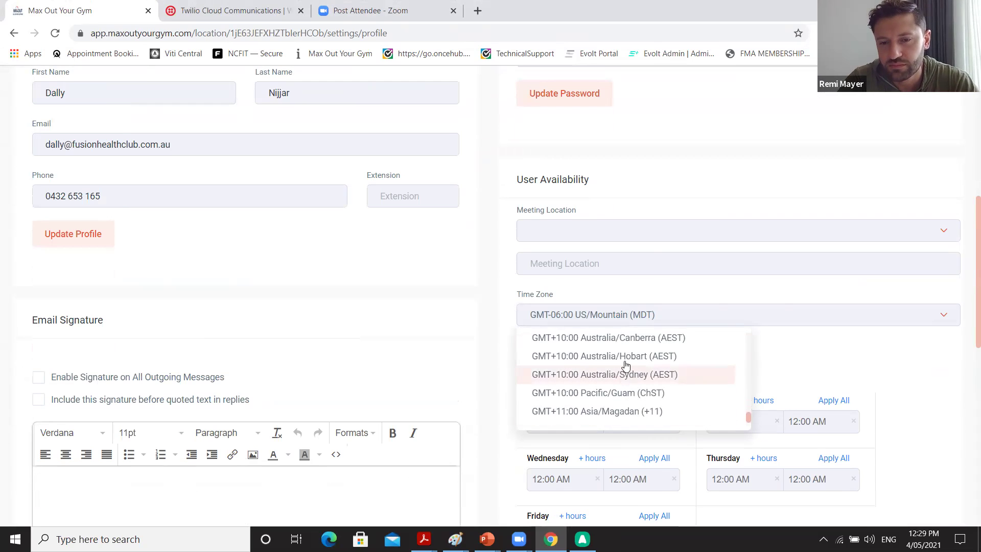
{"action": "scroll", "coordinate": [628, 360], "scroll_direction": "up", "scroll_amount": 2}
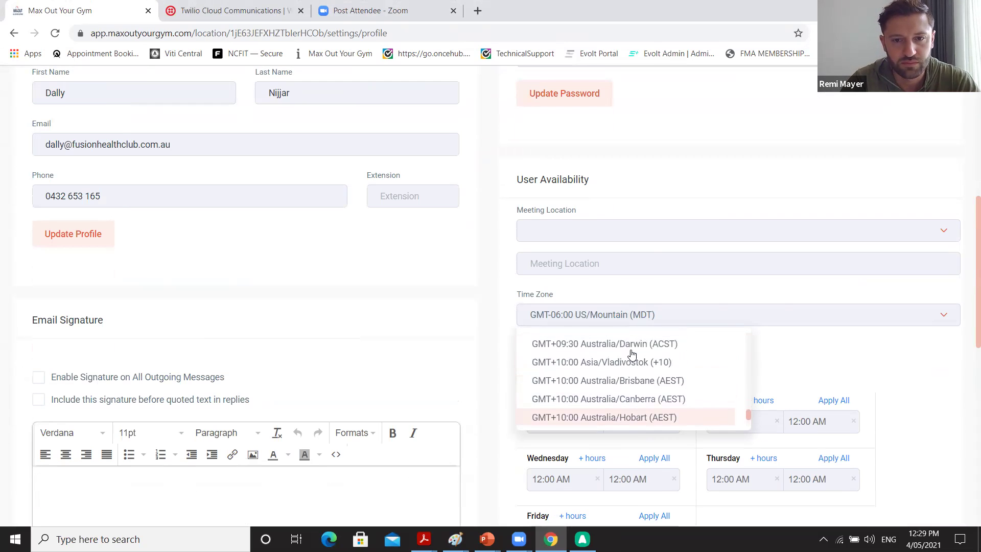
{"action": "scroll", "coordinate": [631, 354], "scroll_direction": "up", "scroll_amount": 3}
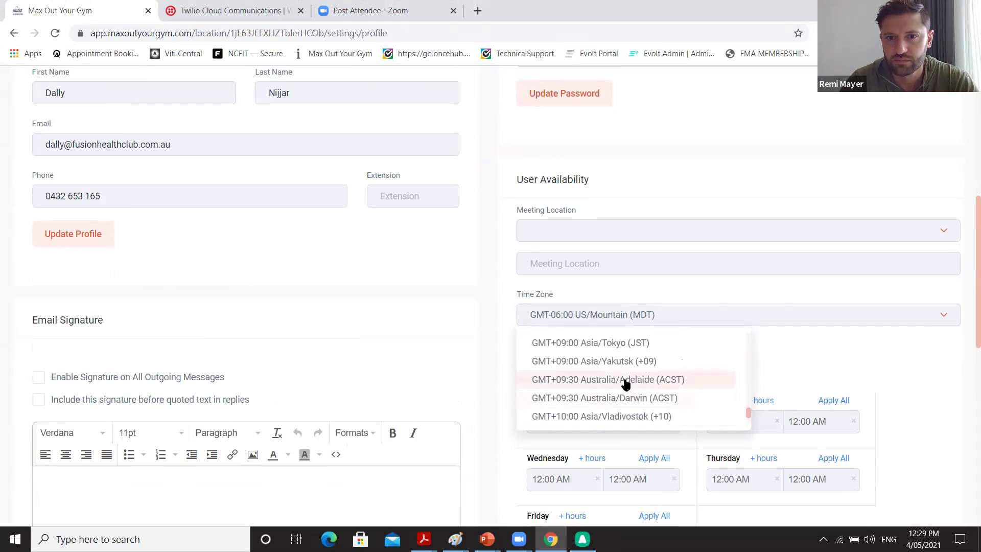
{"action": "left_click", "coordinate": [625, 378]}
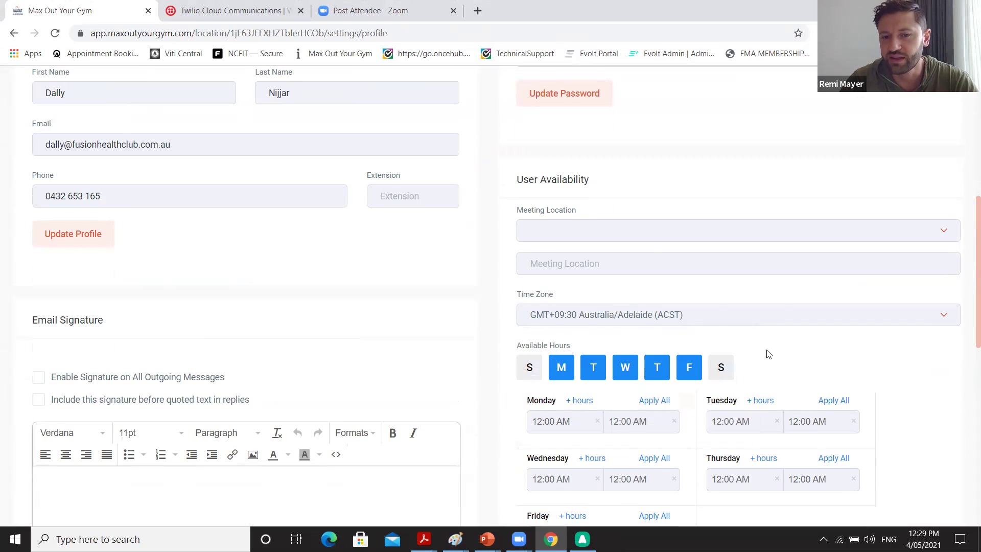
{"action": "scroll", "coordinate": [767, 354], "scroll_direction": "down", "scroll_amount": 2}
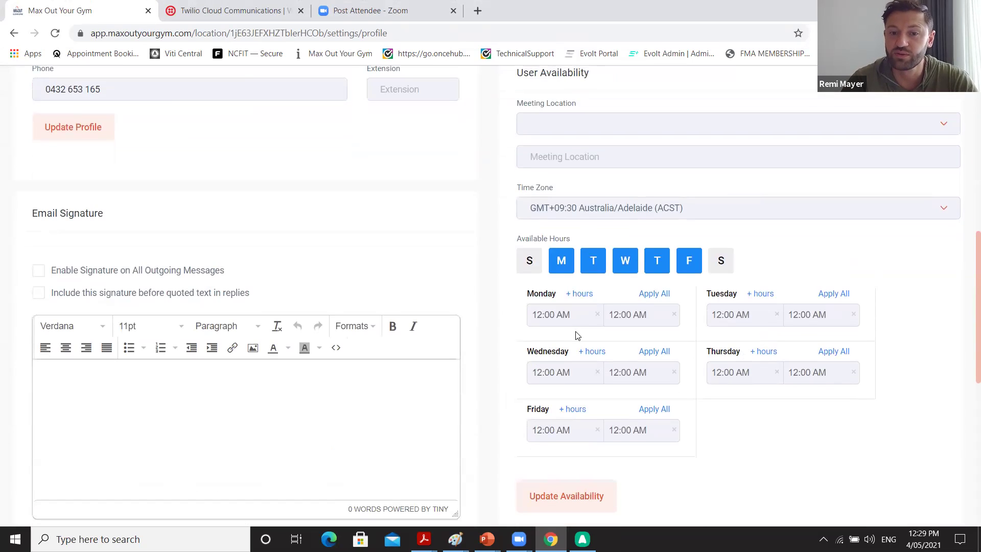
Set Monday's available start time to 11:00 AM.
{"action": "left_click", "coordinate": [570, 317]}
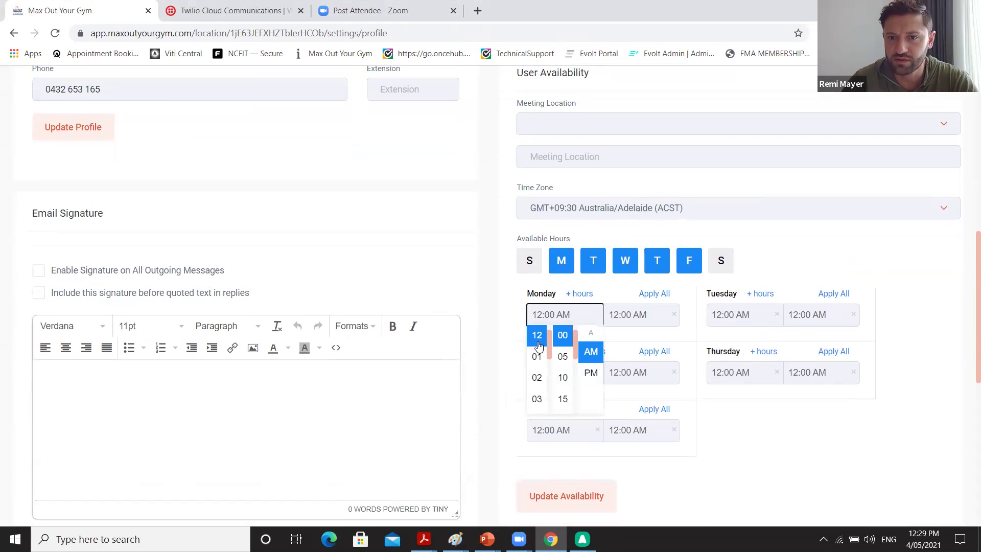
{"action": "scroll", "coordinate": [536, 348], "scroll_direction": "up", "scroll_amount": 1}
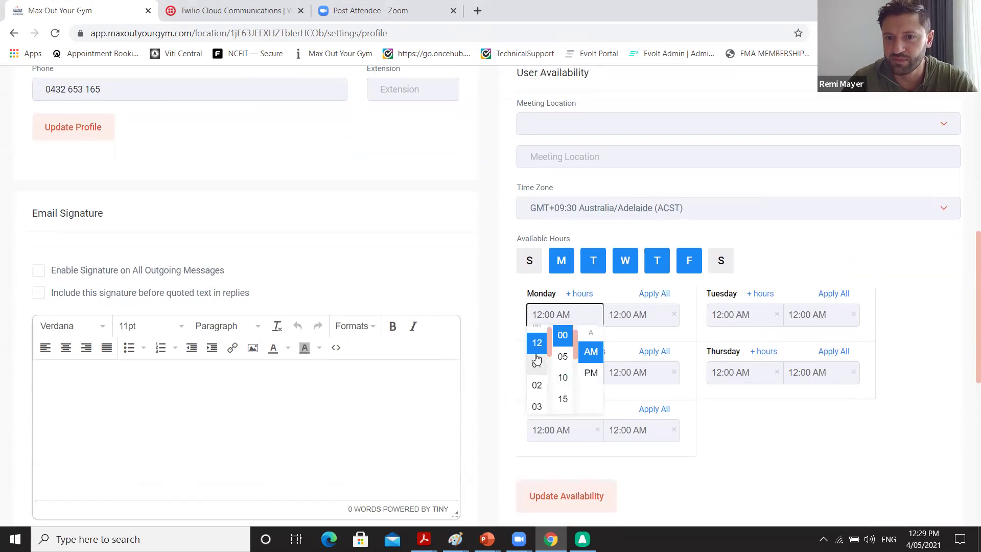
{"action": "left_click", "coordinate": [576, 321]}
{"action": "left_click", "coordinate": [545, 317]}
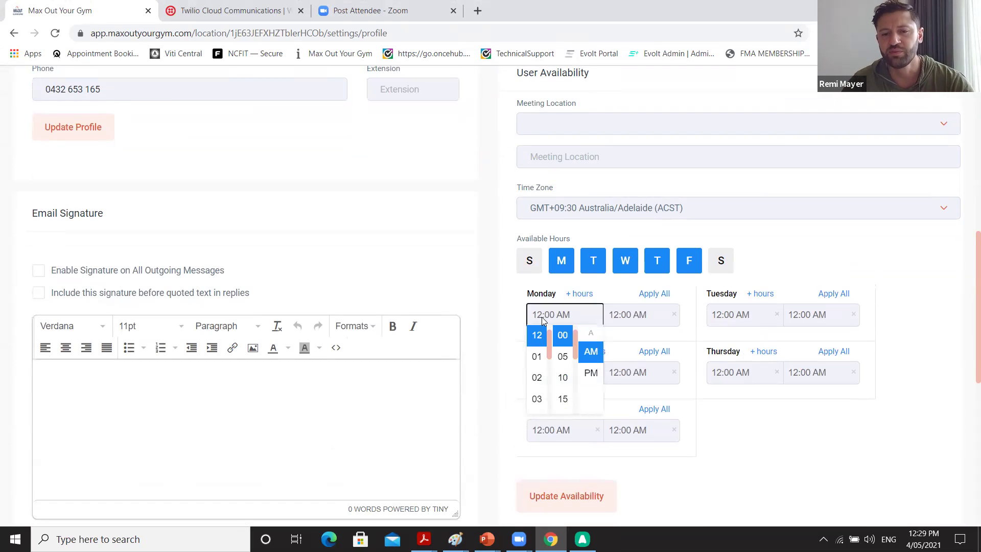
{"action": "scroll", "coordinate": [537, 358], "scroll_direction": "up", "scroll_amount": 1}
{"action": "scroll", "coordinate": [536, 359], "scroll_direction": "down", "scroll_amount": 5}
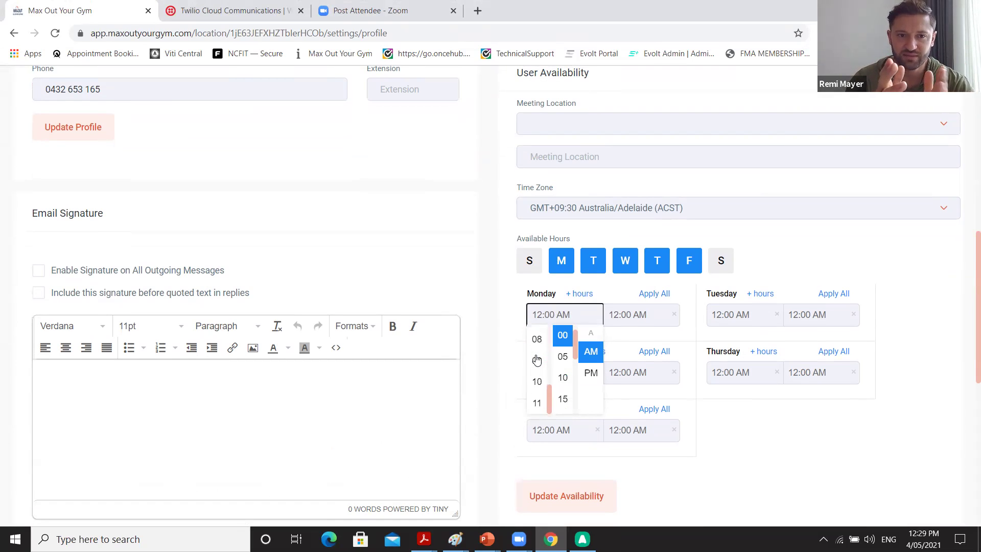
{"action": "left_click", "coordinate": [536, 332]}
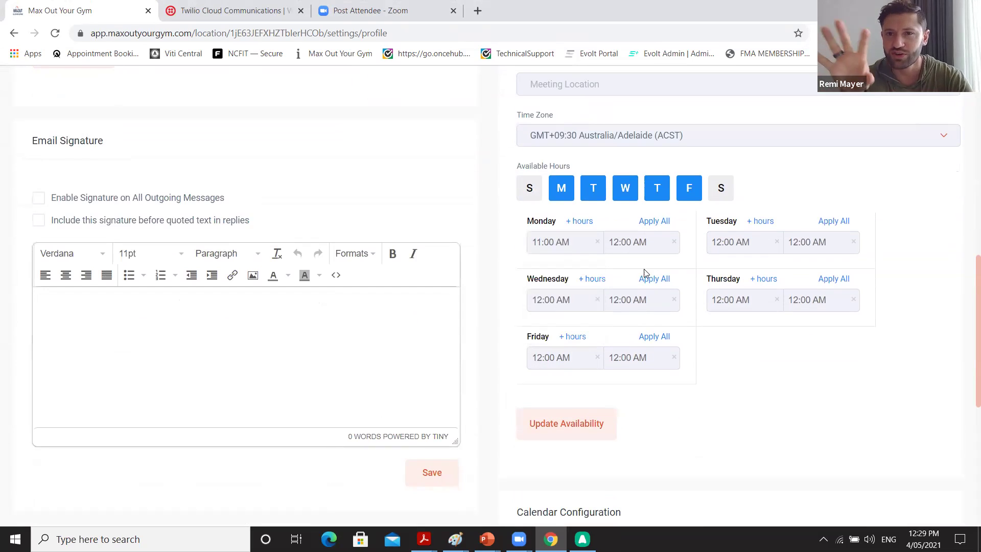
Set Monday's end time to 07:00 PM and apply these hours to all weekdays.
{"action": "left_click", "coordinate": [654, 243]}
{"action": "scroll", "coordinate": [612, 324], "scroll_direction": "down", "scroll_amount": 3}
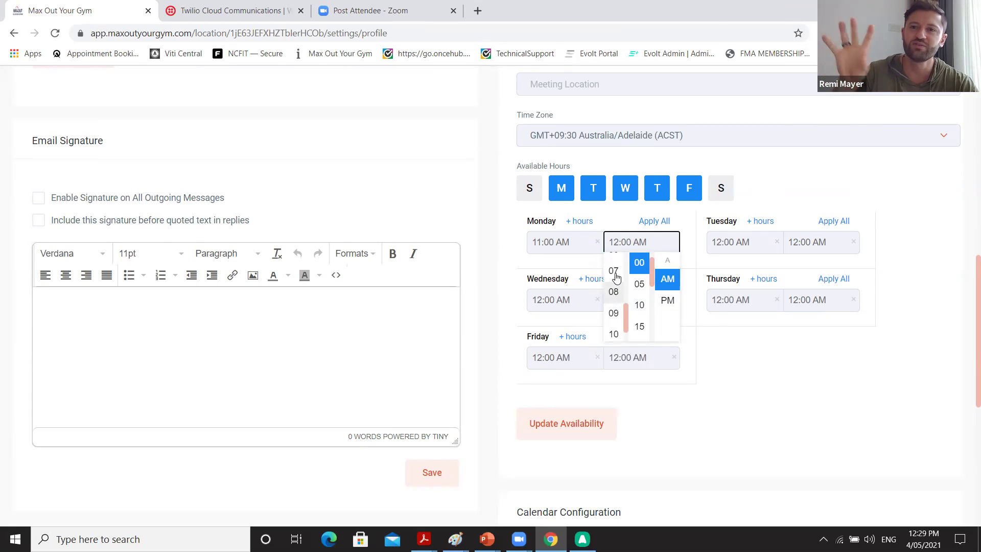
{"action": "left_click", "coordinate": [615, 281]}
{"action": "left_click", "coordinate": [623, 243]}
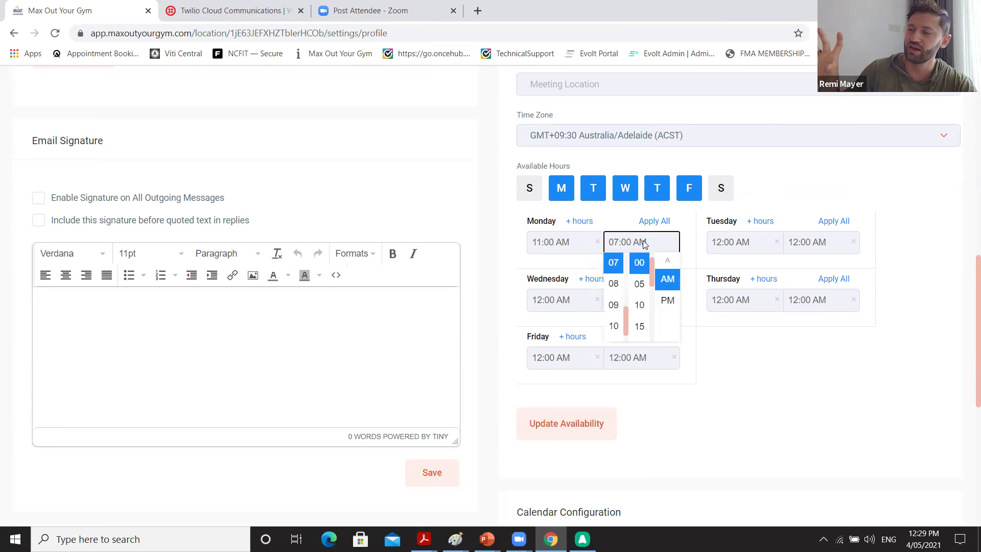
{"action": "left_click", "coordinate": [667, 300]}
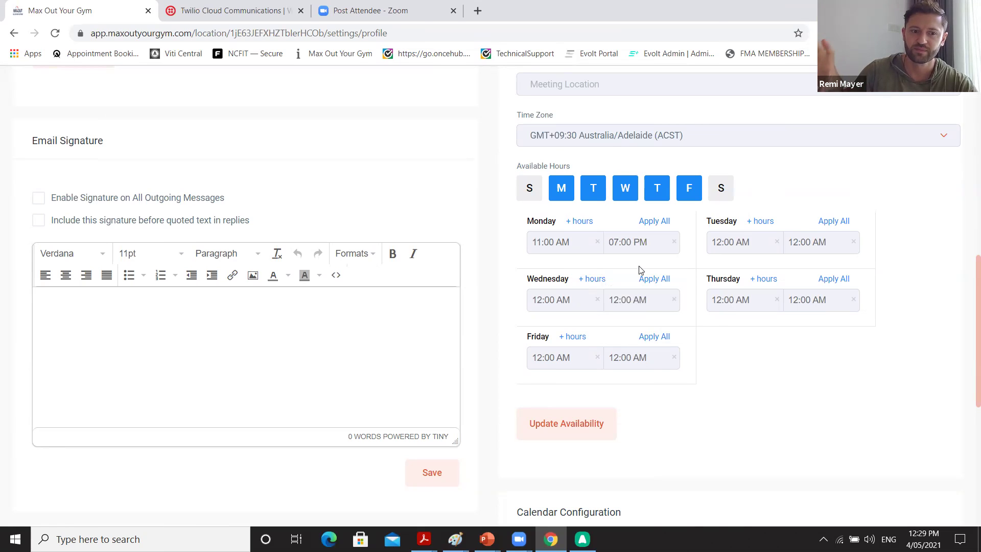
{"action": "left_click", "coordinate": [651, 226]}
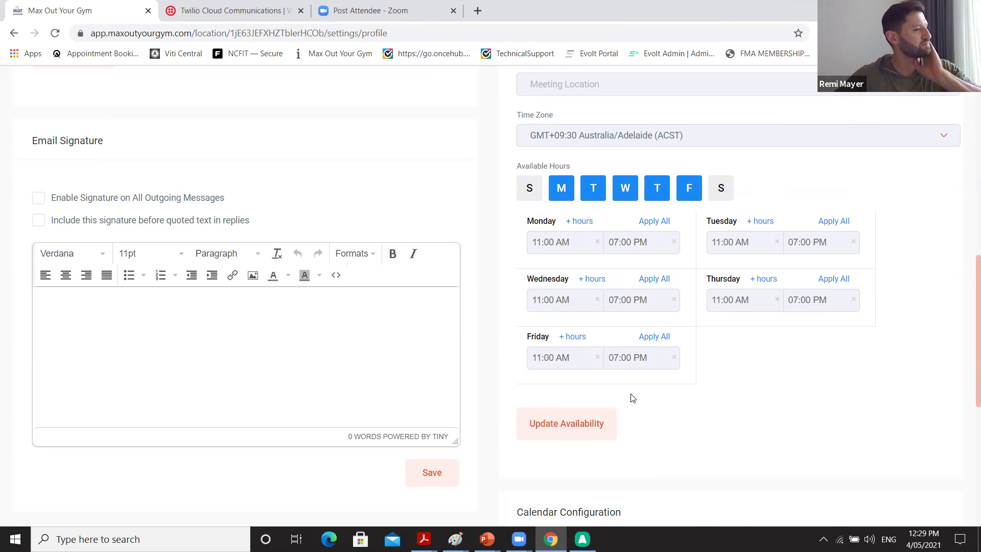
{"action": "scroll", "coordinate": [633, 399], "scroll_direction": "up", "scroll_amount": 2}
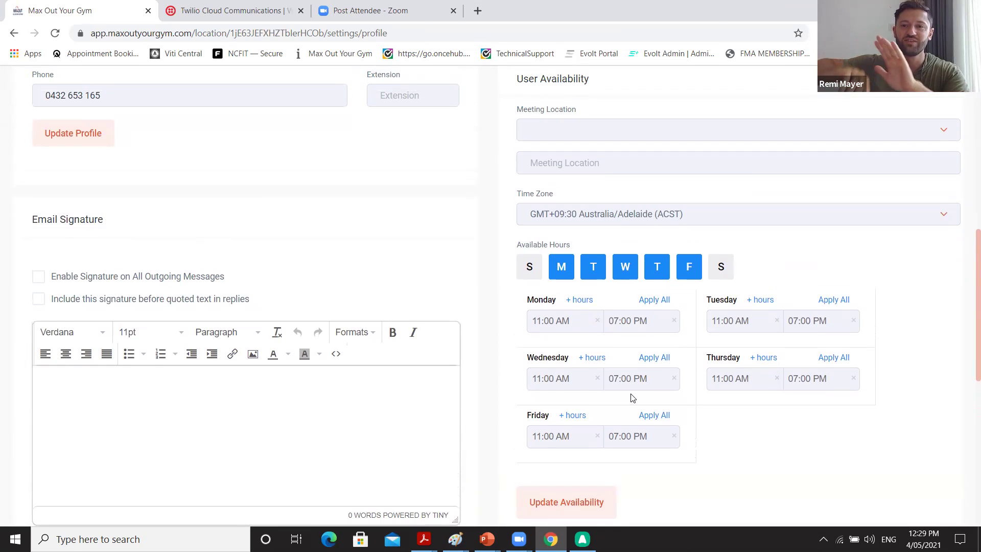
Save the 11:00 AM–07:00 PM weekday hours with Update Availability.
{"action": "scroll", "coordinate": [633, 399], "scroll_direction": "down", "scroll_amount": 3}
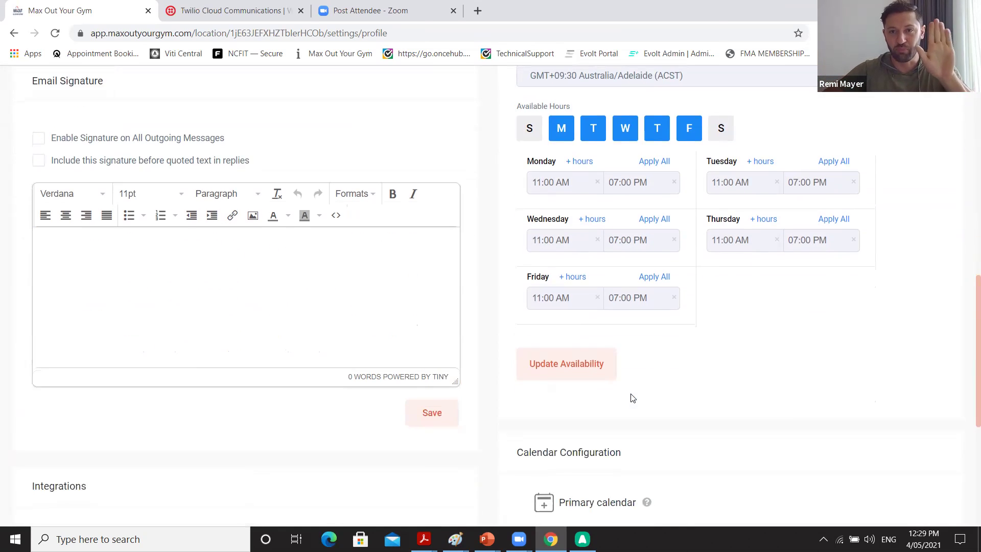
{"action": "scroll", "coordinate": [632, 399], "scroll_direction": "down", "scroll_amount": 3}
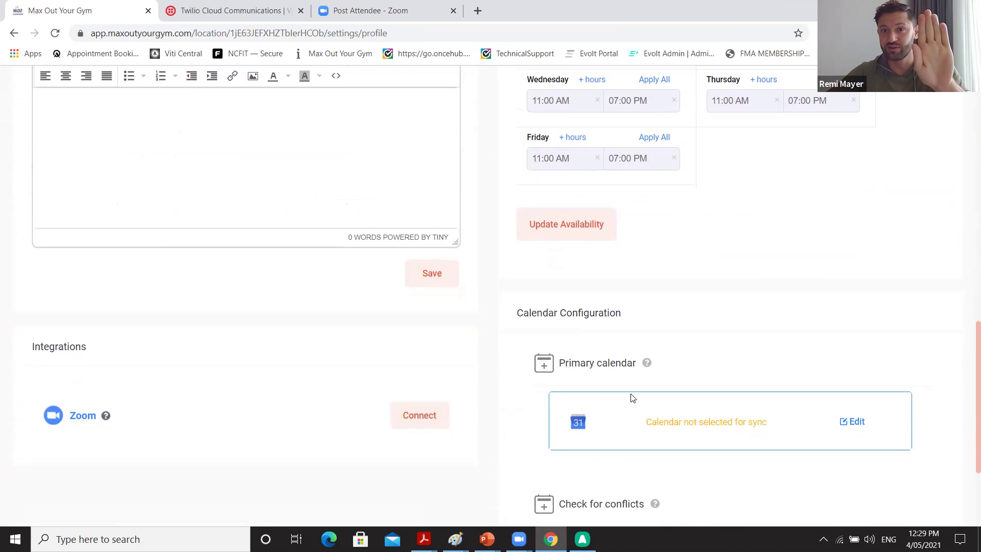
{"action": "scroll", "coordinate": [632, 398], "scroll_direction": "up", "scroll_amount": 2}
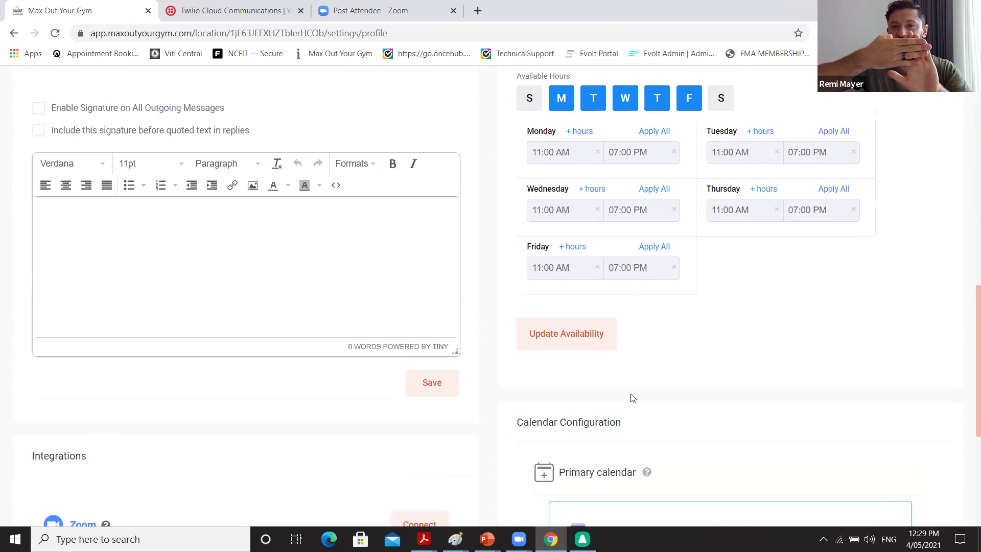
{"action": "scroll", "coordinate": [632, 398], "scroll_direction": "down", "scroll_amount": 2}
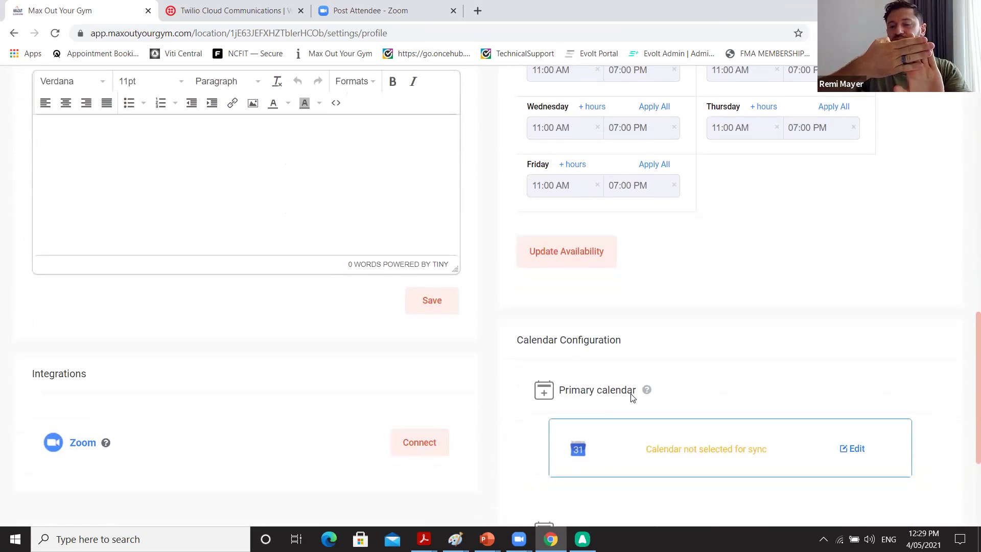
{"action": "scroll", "coordinate": [632, 399], "scroll_direction": "down", "scroll_amount": 2}
{"action": "scroll", "coordinate": [632, 398], "scroll_direction": "down", "scroll_amount": 2}
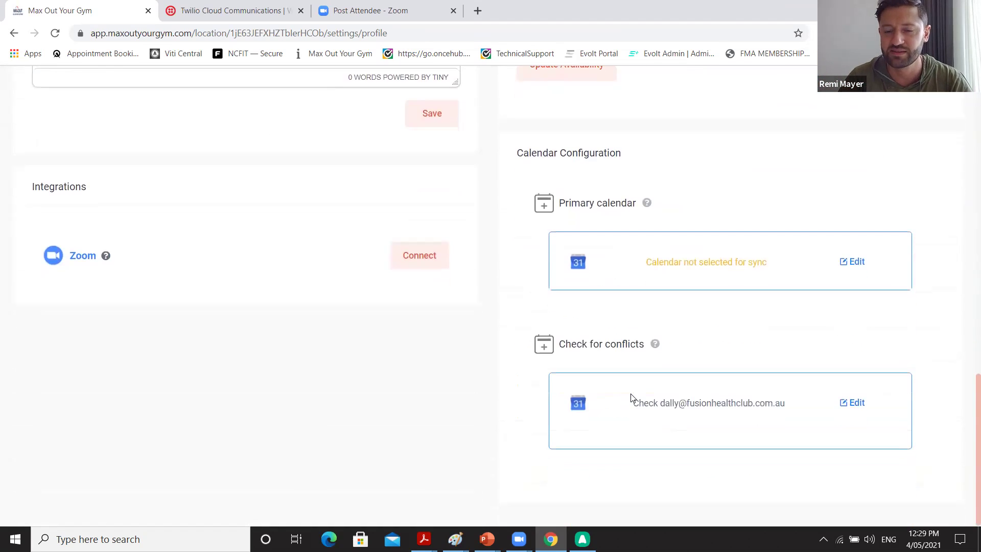
{"action": "scroll", "coordinate": [631, 397], "scroll_direction": "up", "scroll_amount": 4}
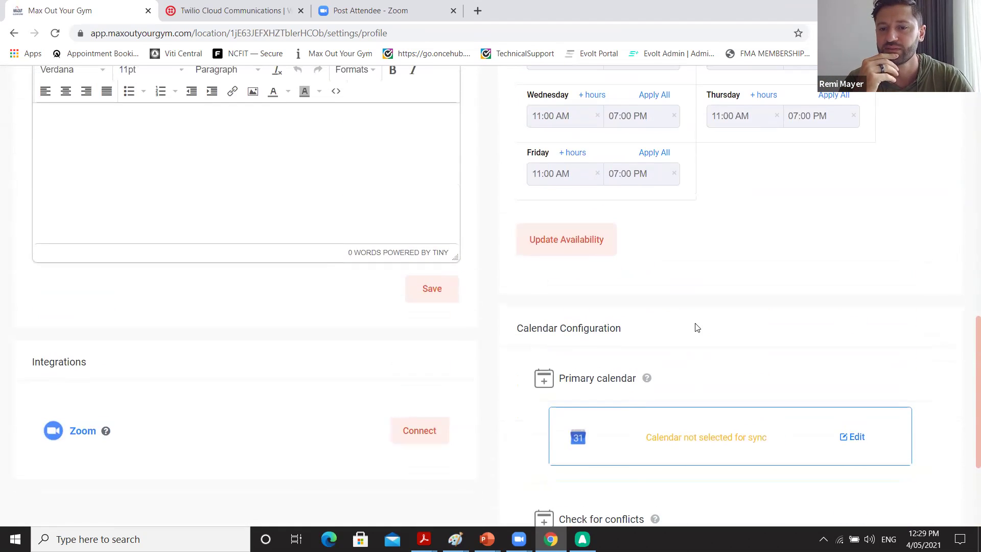
{"action": "scroll", "coordinate": [706, 306], "scroll_direction": "up", "scroll_amount": 1}
{"action": "left_click", "coordinate": [595, 310]}
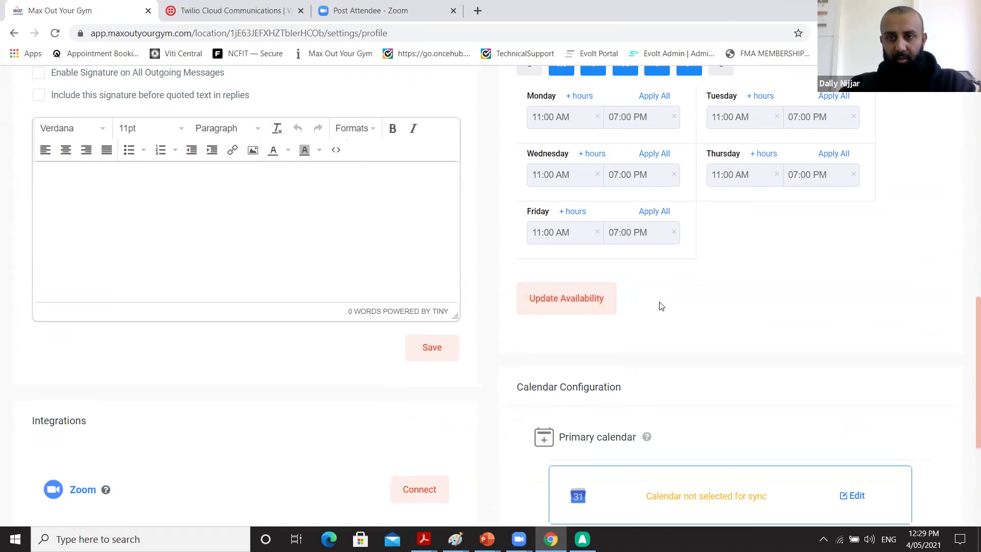
Bring up the primary calendar sync settings dialog.
{"action": "scroll", "coordinate": [662, 307], "scroll_direction": "up", "scroll_amount": 1}
{"action": "scroll", "coordinate": [662, 307], "scroll_direction": "down", "scroll_amount": 1}
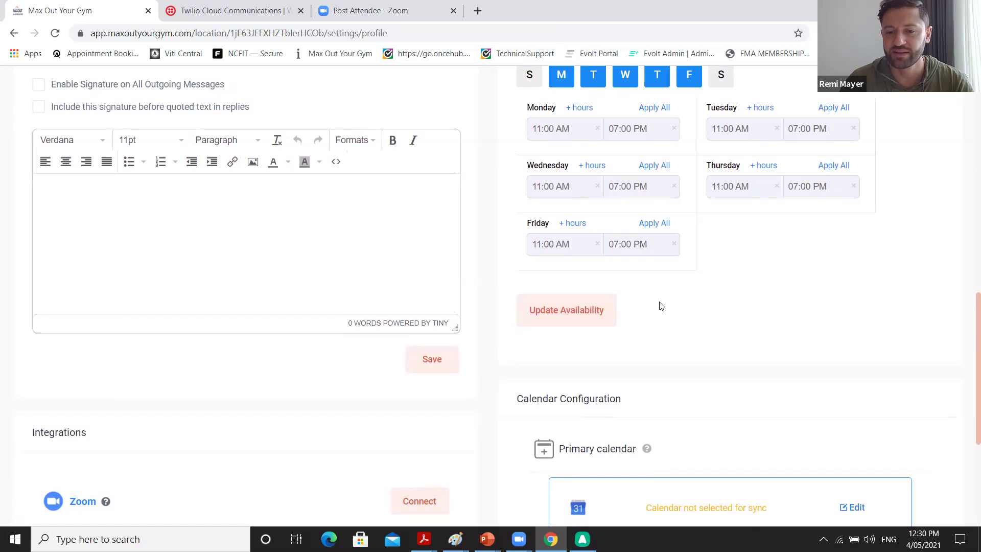
{"action": "scroll", "coordinate": [662, 307], "scroll_direction": "down", "scroll_amount": 2}
{"action": "scroll", "coordinate": [660, 305], "scroll_direction": "down", "scroll_amount": 1}
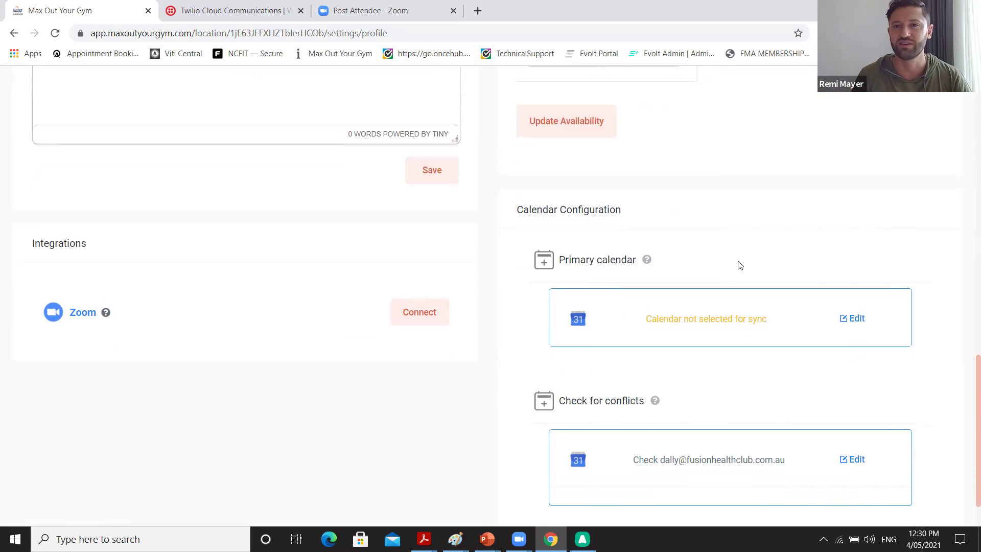
{"action": "scroll", "coordinate": [738, 261], "scroll_direction": "up", "scroll_amount": 6}
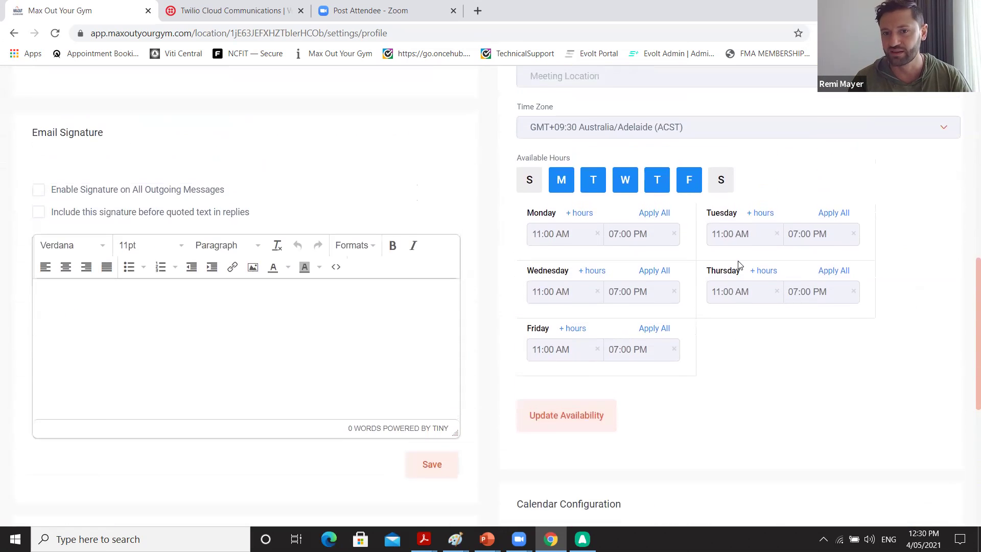
{"action": "scroll", "coordinate": [739, 265], "scroll_direction": "down", "scroll_amount": 5}
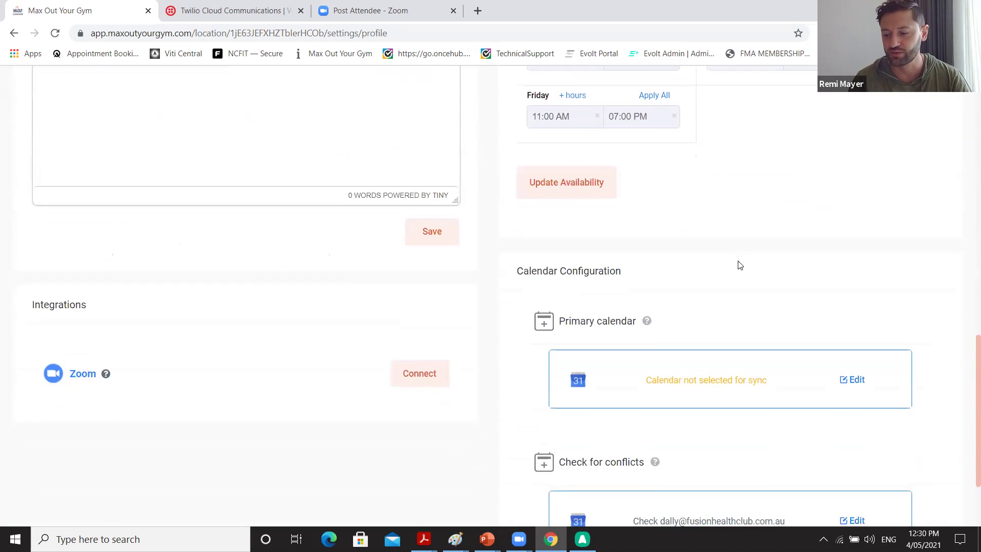
{"action": "scroll", "coordinate": [740, 264], "scroll_direction": "down", "scroll_amount": 2}
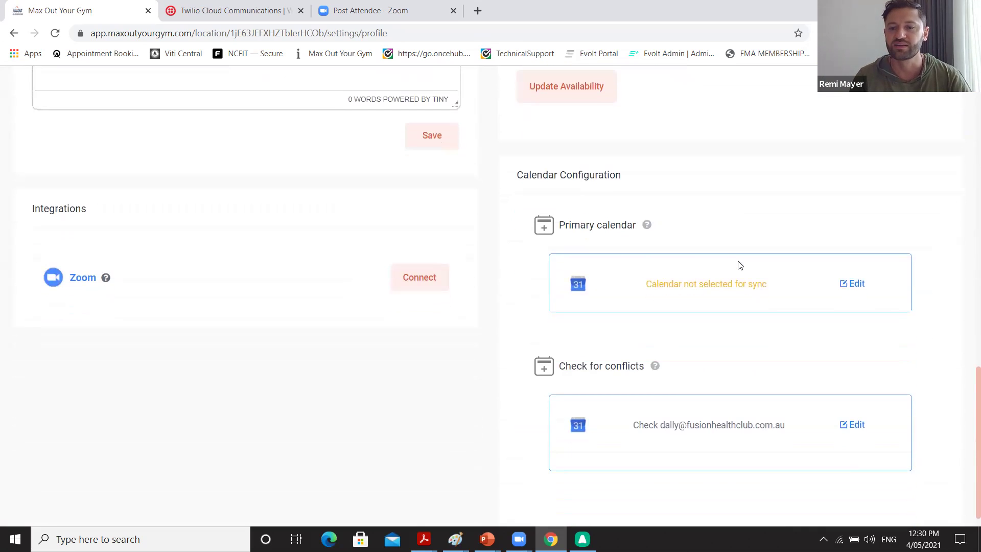
{"action": "left_click", "coordinate": [861, 293]}
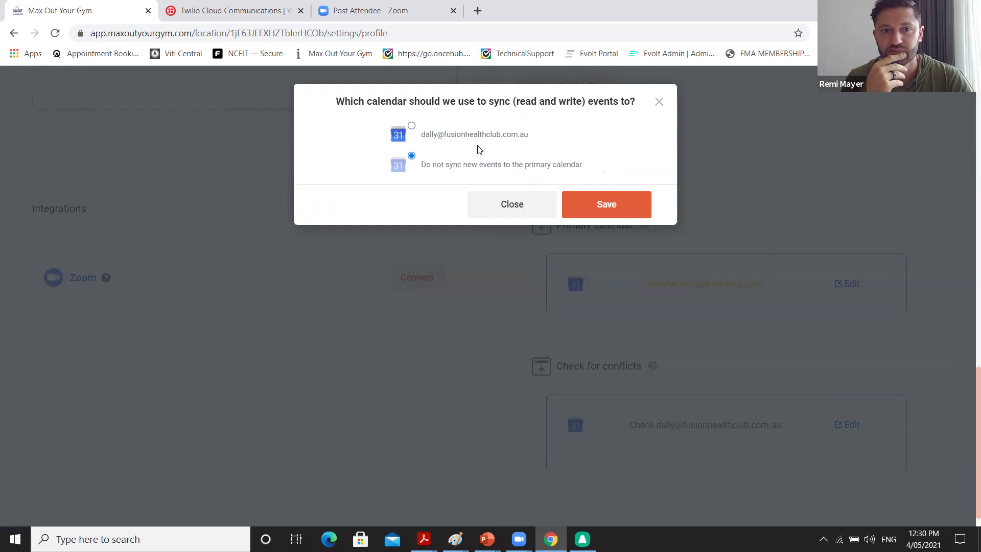
Make the user's own calendar the primary sync calendar, save it, and reload the page.
{"action": "left_click", "coordinate": [412, 127]}
{"action": "left_click", "coordinate": [416, 221]}
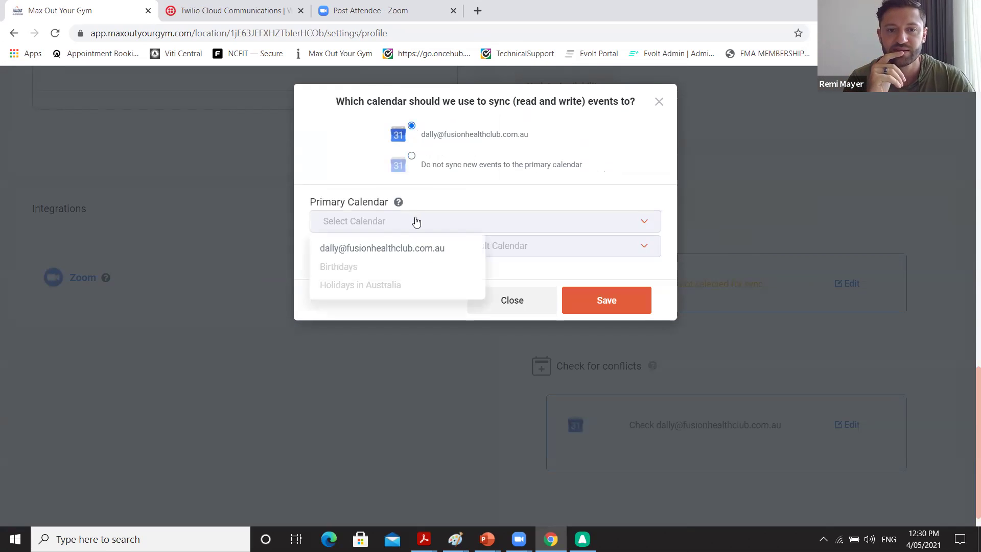
{"action": "left_click", "coordinate": [400, 248]}
{"action": "left_click", "coordinate": [456, 252]}
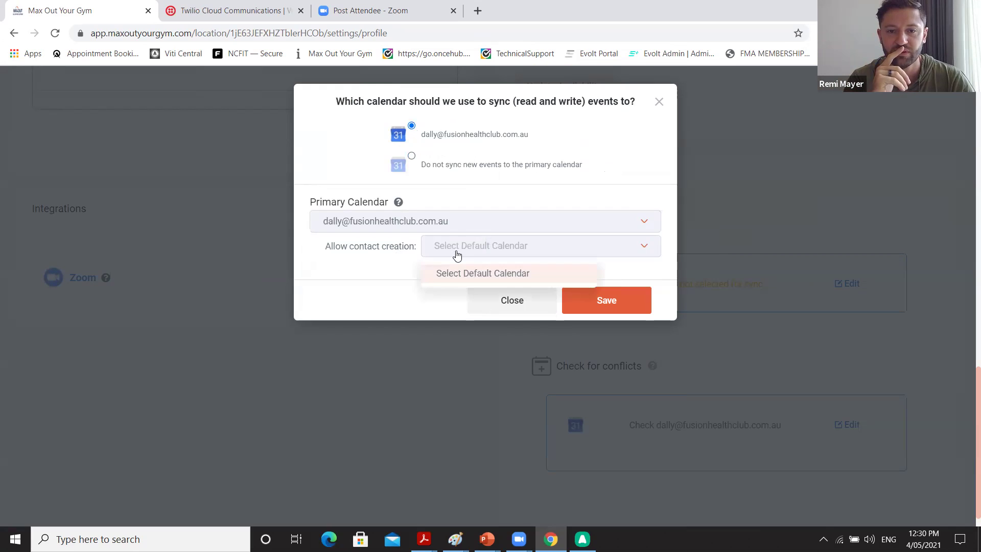
{"action": "left_click", "coordinate": [457, 255]}
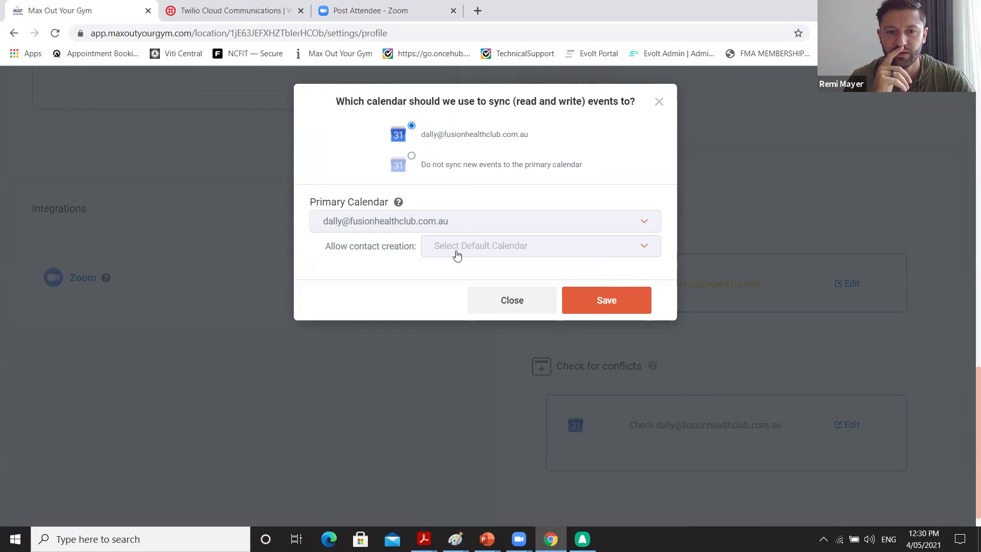
{"action": "left_click", "coordinate": [592, 302]}
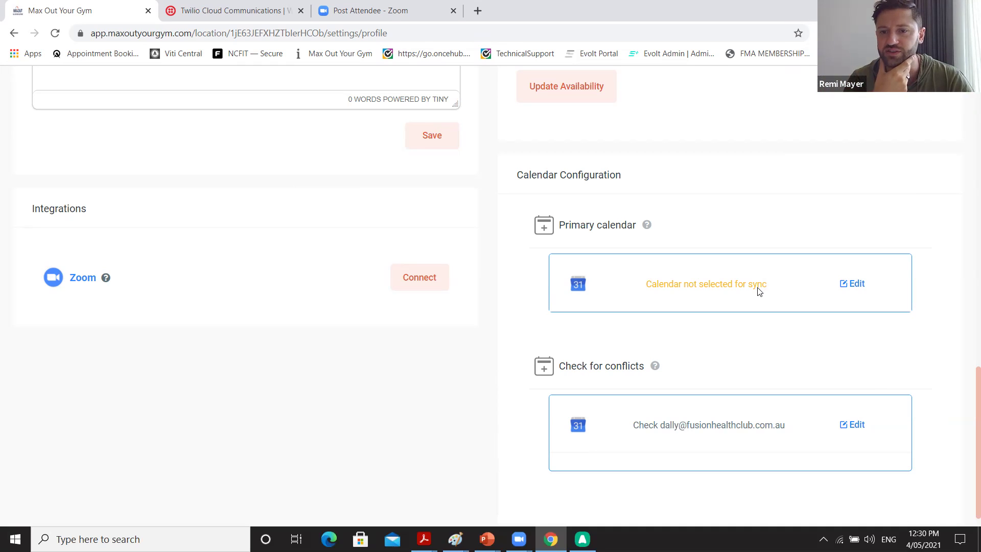
{"action": "key", "text": "ctrl+l"}
{"action": "key", "text": "Return"}
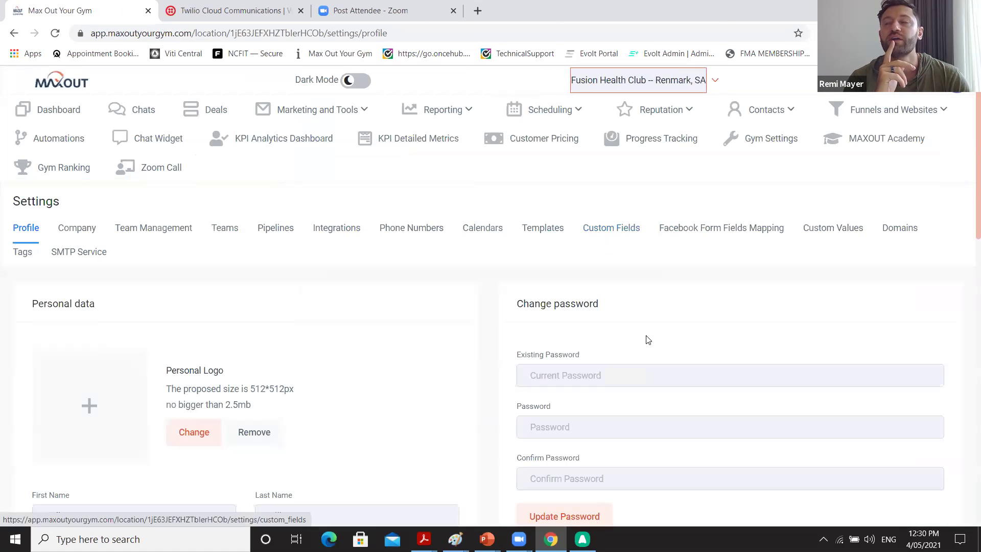
{"action": "scroll", "coordinate": [646, 339], "scroll_direction": "down", "scroll_amount": 8}
{"action": "scroll", "coordinate": [647, 340], "scroll_direction": "down", "scroll_amount": 8}
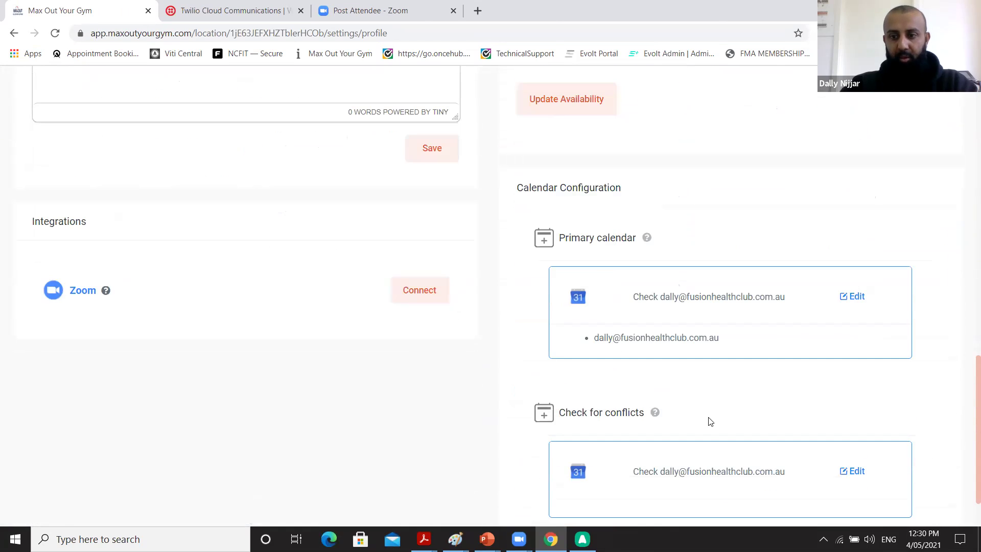
{"action": "scroll", "coordinate": [709, 421], "scroll_direction": "down", "scroll_amount": 1}
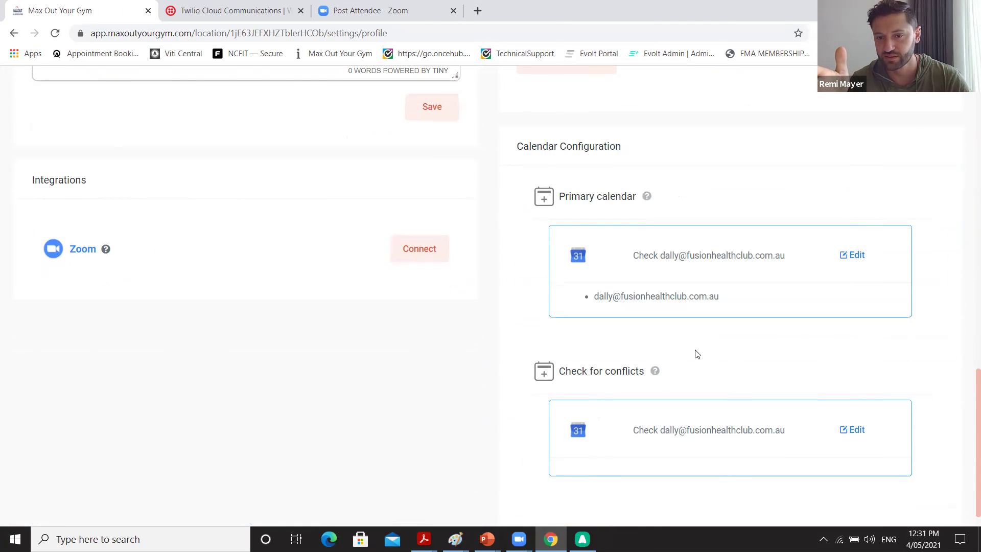
{"action": "scroll", "coordinate": [694, 340], "scroll_direction": "up", "scroll_amount": 5}
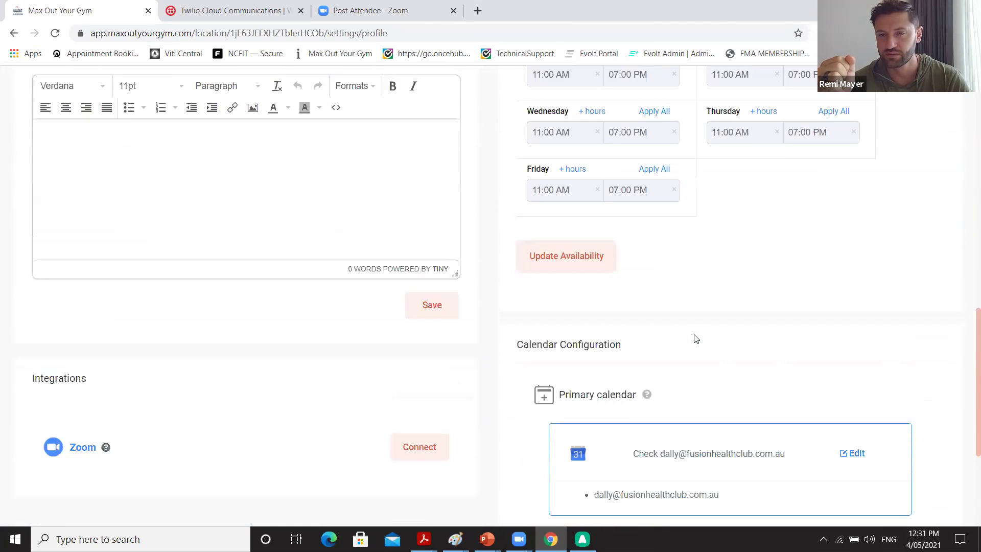
{"action": "scroll", "coordinate": [694, 338], "scroll_direction": "up", "scroll_amount": 1}
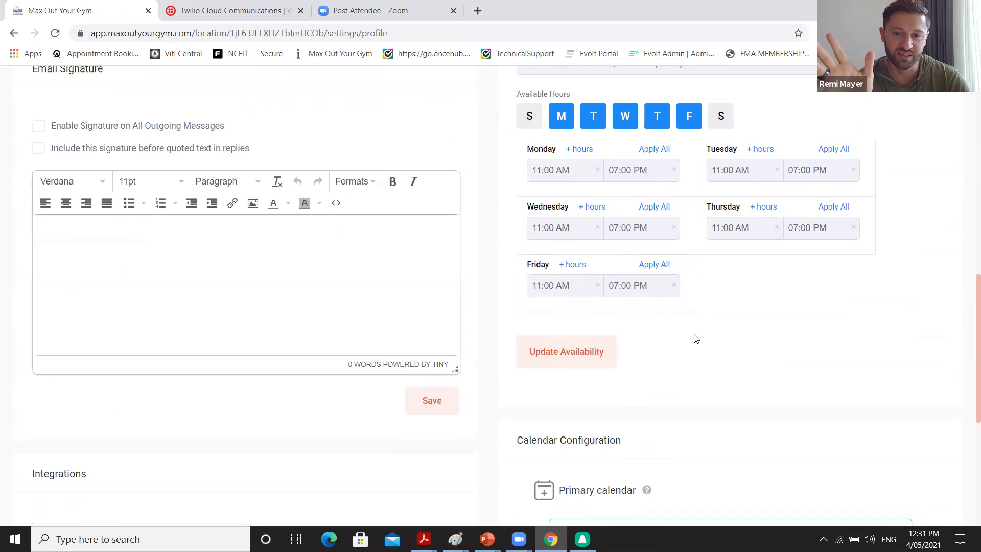
{"action": "scroll", "coordinate": [695, 339], "scroll_direction": "up", "scroll_amount": 3}
{"action": "scroll", "coordinate": [694, 339], "scroll_direction": "up", "scroll_amount": 5}
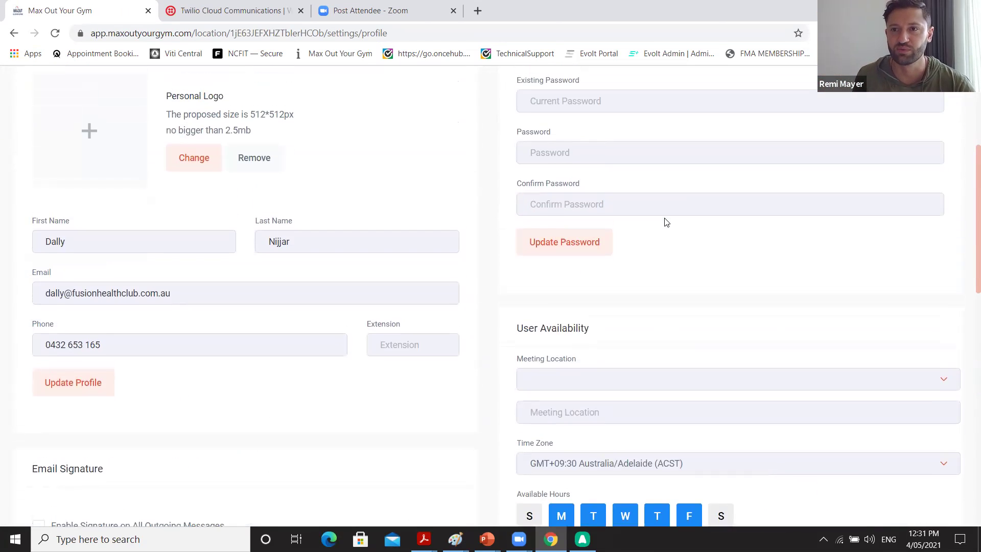
{"action": "scroll", "coordinate": [666, 222], "scroll_direction": "up", "scroll_amount": 4}
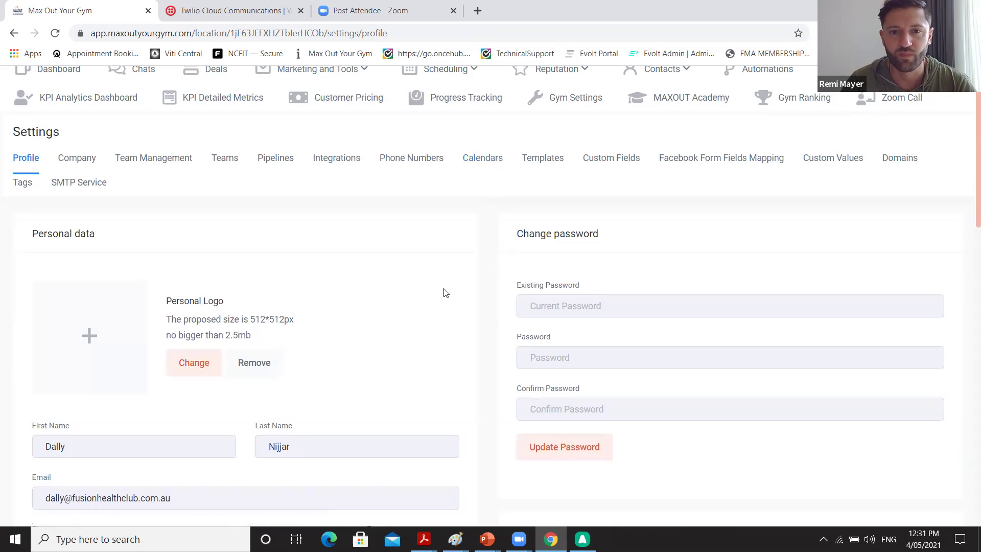
{"action": "scroll", "coordinate": [444, 291], "scroll_direction": "down", "scroll_amount": 15}
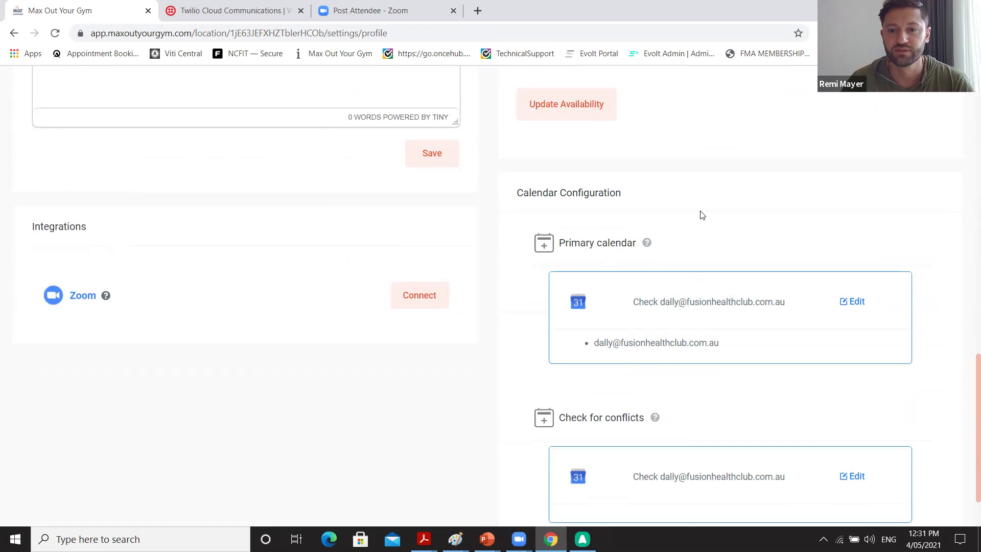
{"action": "scroll", "coordinate": [701, 215], "scroll_direction": "down", "scroll_amount": 2}
{"action": "scroll", "coordinate": [702, 215], "scroll_direction": "up", "scroll_amount": 3}
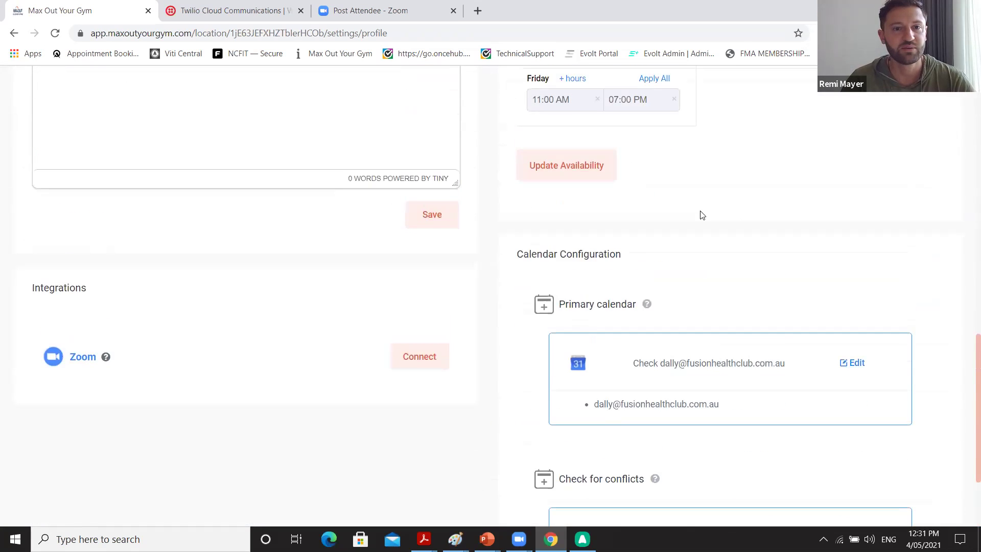
{"action": "scroll", "coordinate": [702, 215], "scroll_direction": "up", "scroll_amount": 12}
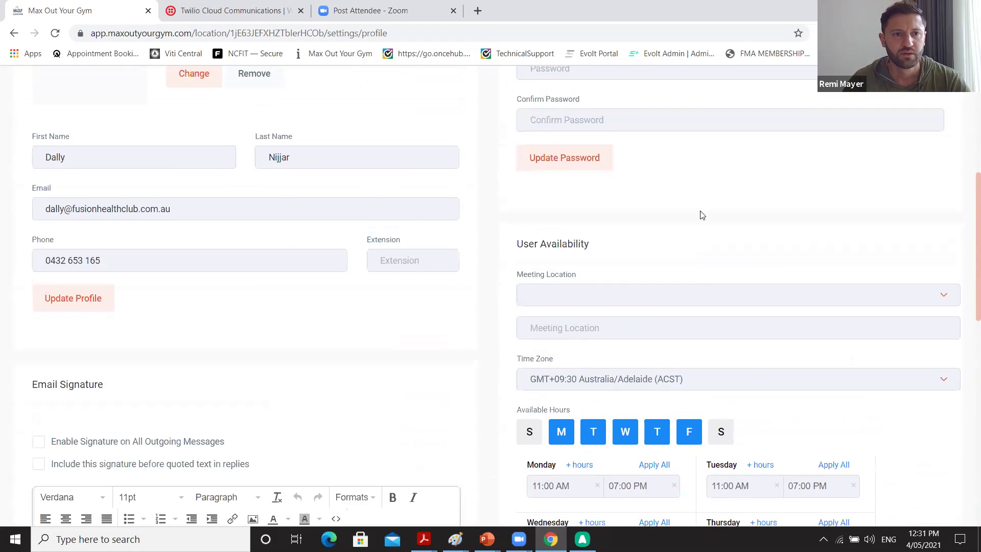
{"action": "scroll", "coordinate": [702, 214], "scroll_direction": "up", "scroll_amount": 3}
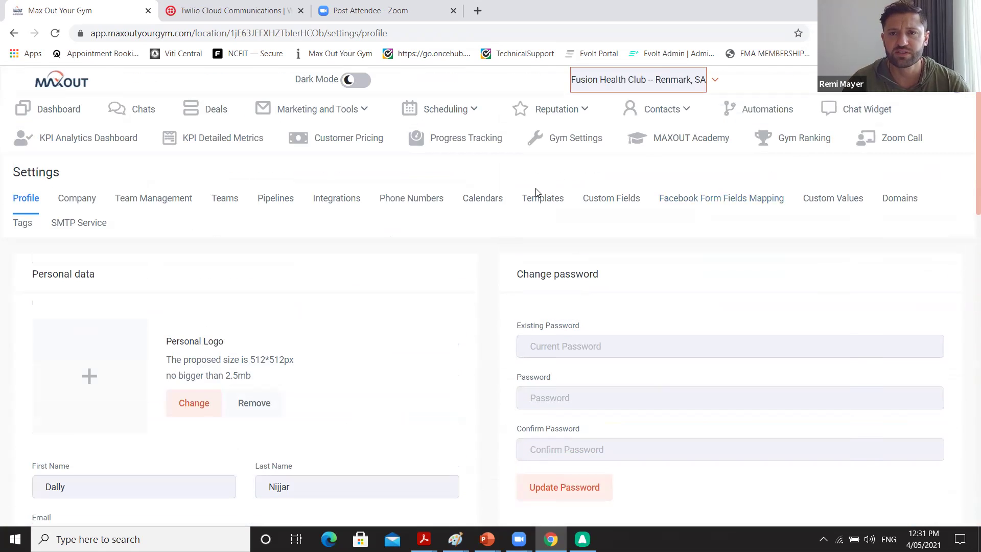
Go to the Company settings and locate the company address section.
{"action": "left_click", "coordinate": [83, 207]}
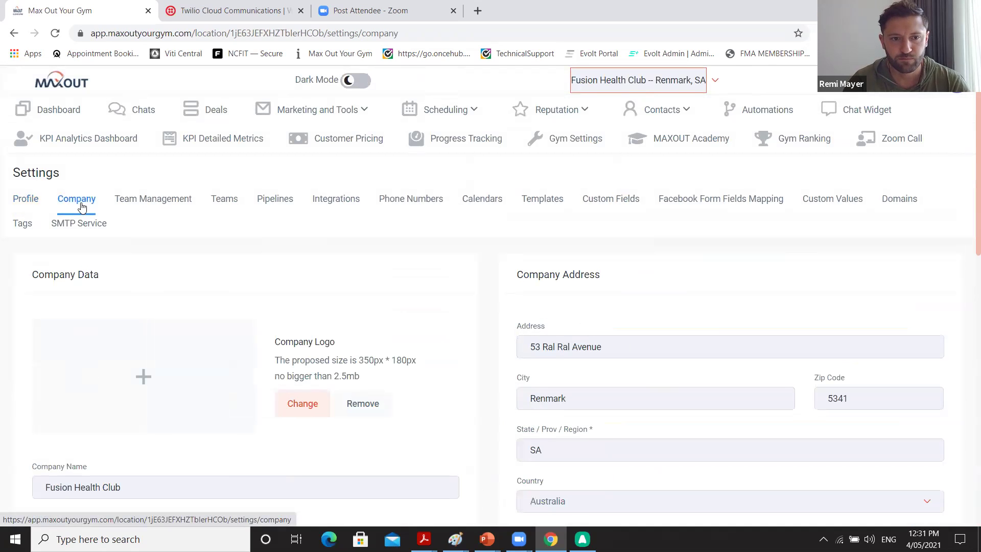
{"action": "scroll", "coordinate": [201, 292], "scroll_direction": "down", "scroll_amount": 7}
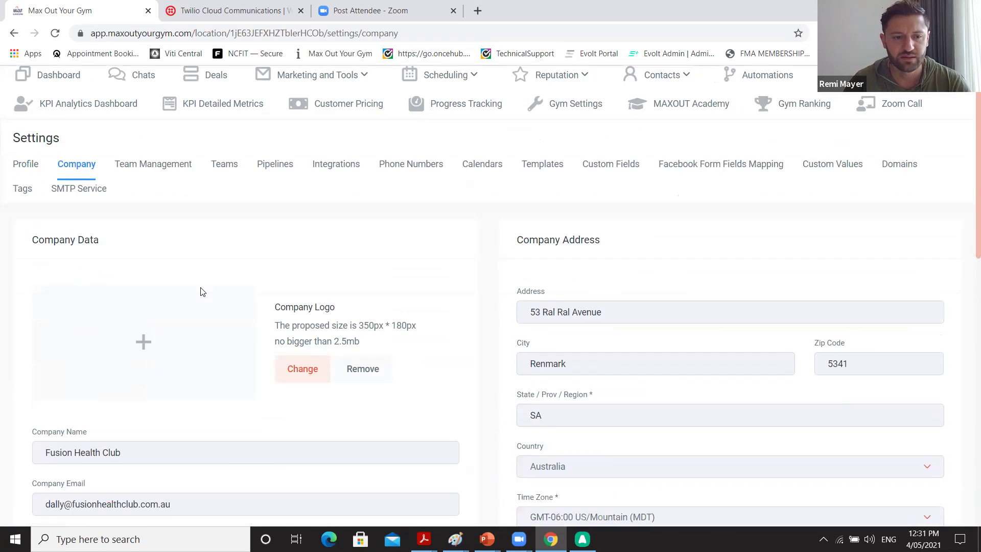
{"action": "scroll", "coordinate": [201, 289], "scroll_direction": "down", "scroll_amount": 6}
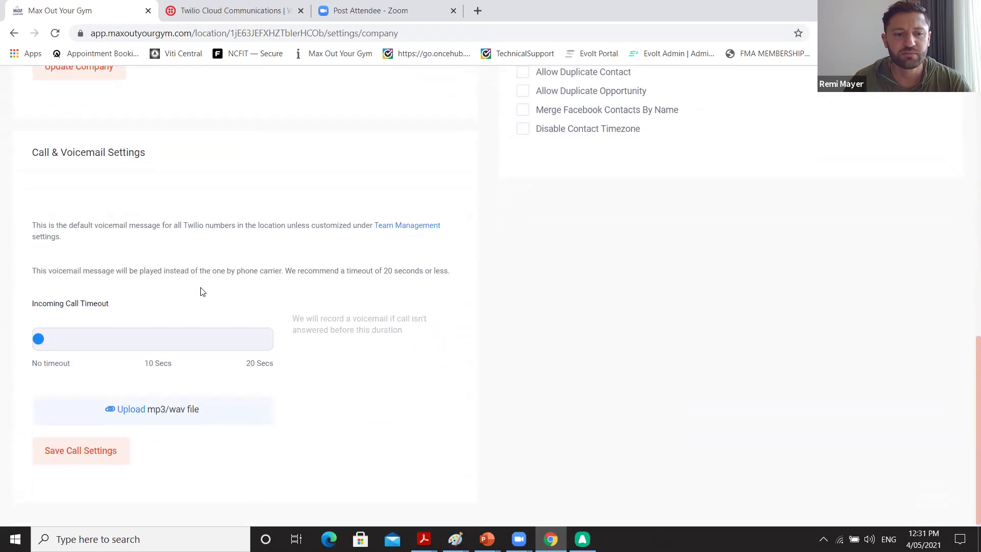
{"action": "scroll", "coordinate": [201, 291], "scroll_direction": "up", "scroll_amount": 3}
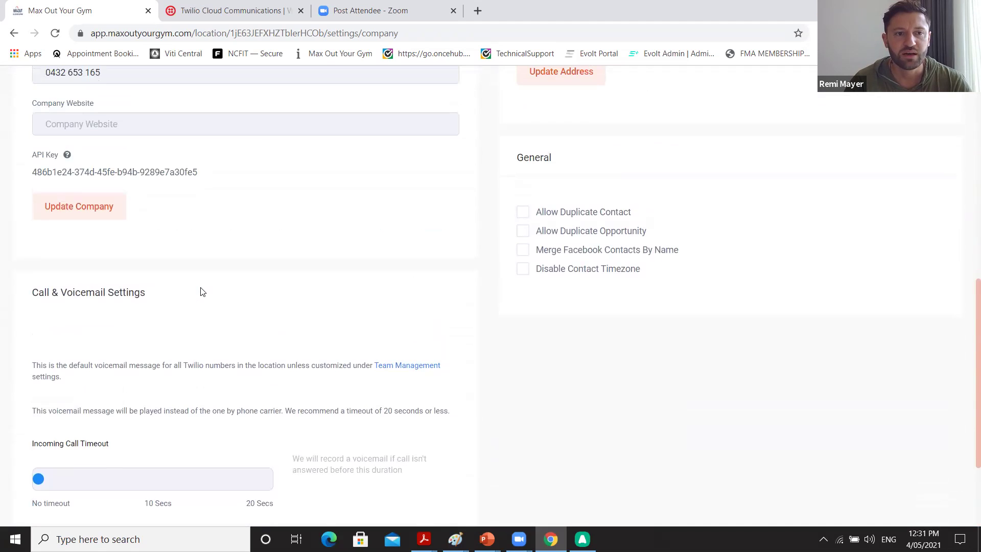
{"action": "scroll", "coordinate": [201, 291], "scroll_direction": "up", "scroll_amount": 6}
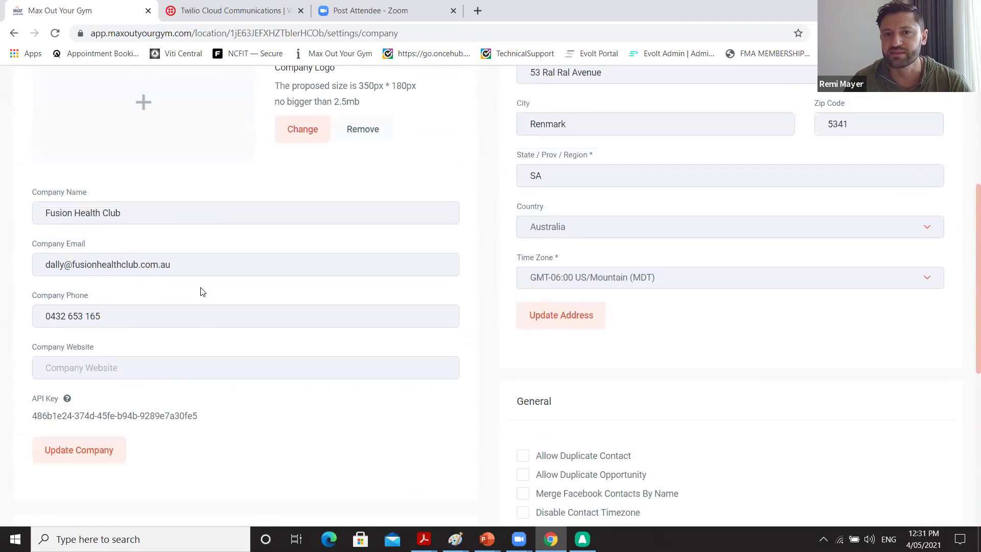
{"action": "scroll", "coordinate": [320, 308], "scroll_direction": "up", "scroll_amount": 1}
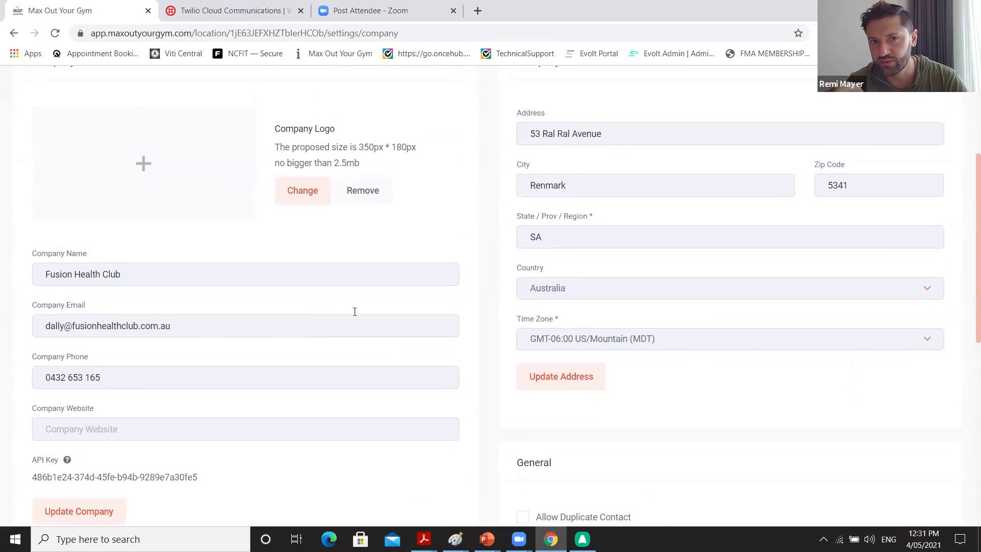
Set the company address time zone to GMT+09:30 Australia/Adelaide (ACST) and save the address.
{"action": "left_click", "coordinate": [601, 344]}
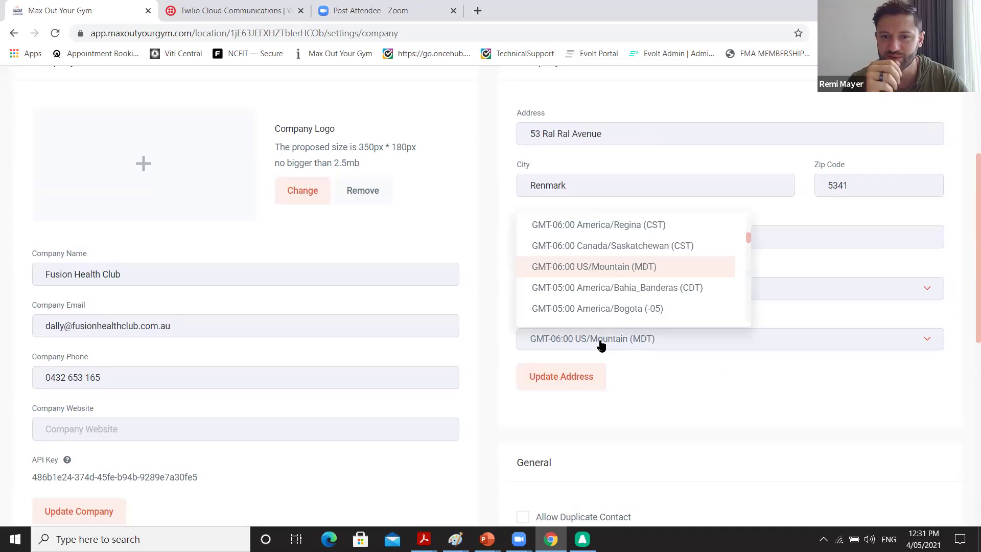
{"action": "scroll", "coordinate": [612, 278], "scroll_direction": "down", "scroll_amount": 15}
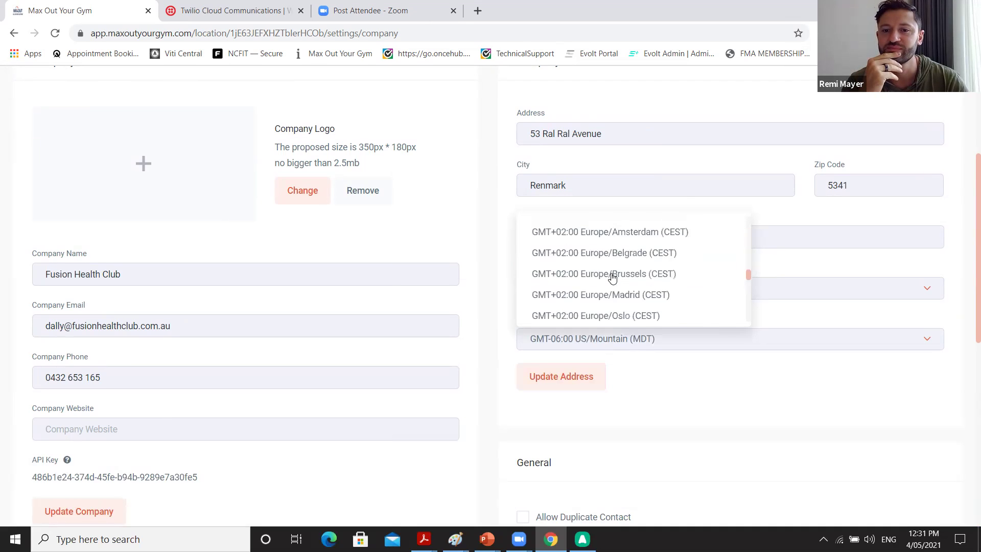
{"action": "scroll", "coordinate": [612, 278], "scroll_direction": "down", "scroll_amount": 10}
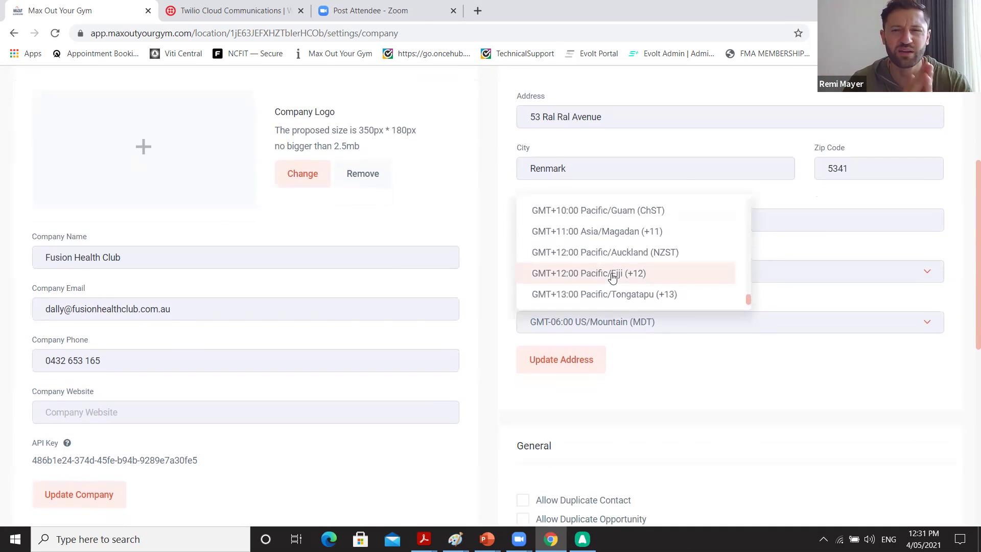
{"action": "scroll", "coordinate": [612, 277], "scroll_direction": "up", "scroll_amount": 4}
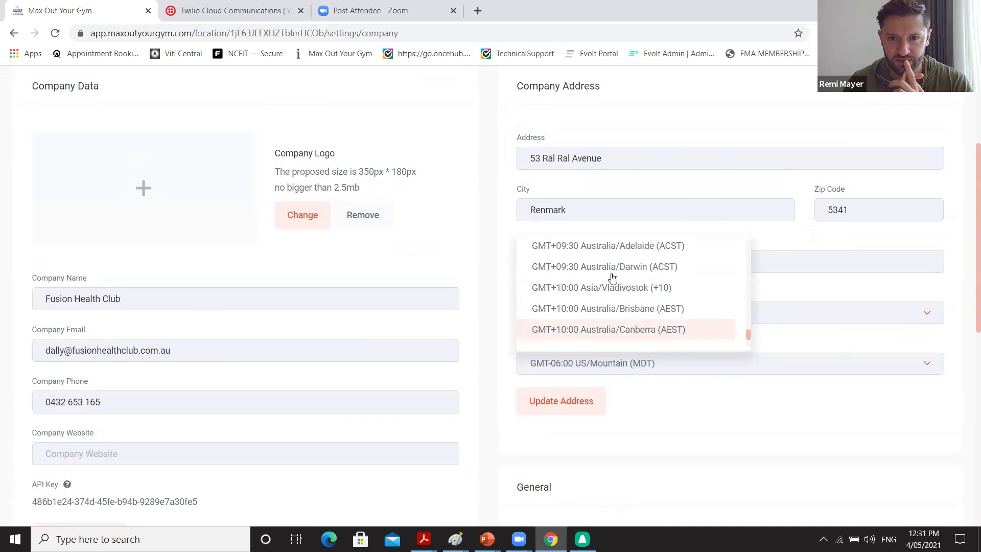
{"action": "left_click", "coordinate": [617, 250]}
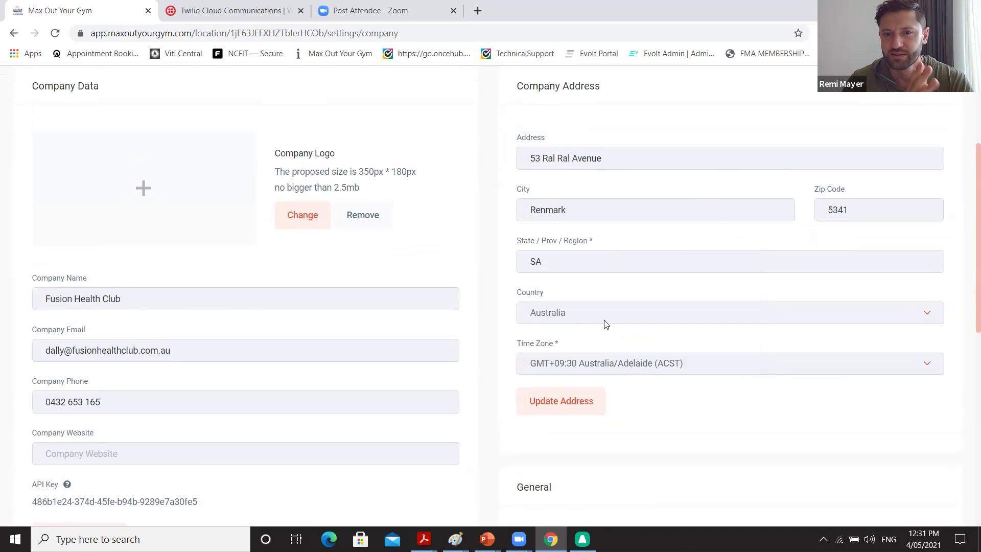
{"action": "left_click", "coordinate": [583, 410]}
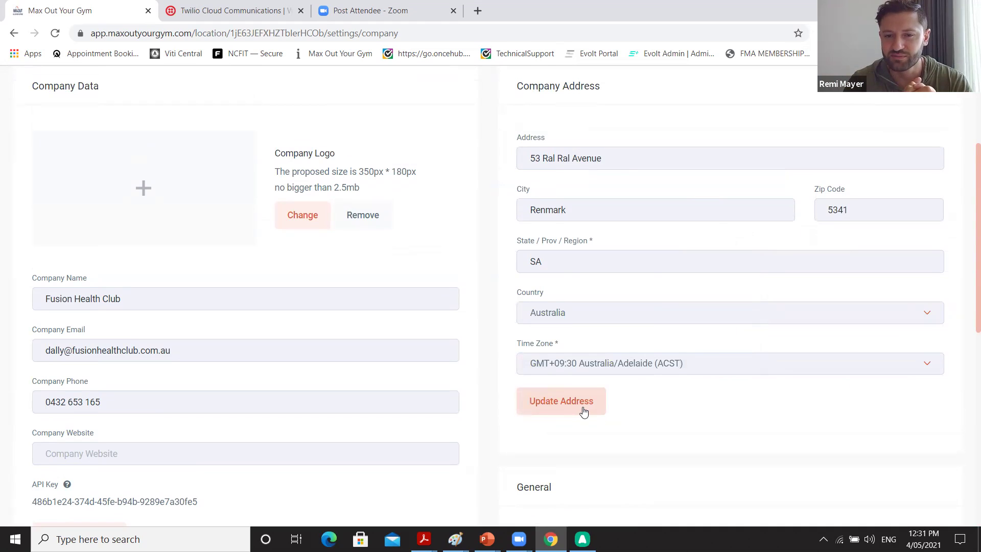
{"action": "scroll", "coordinate": [419, 398], "scroll_direction": "down", "scroll_amount": 2}
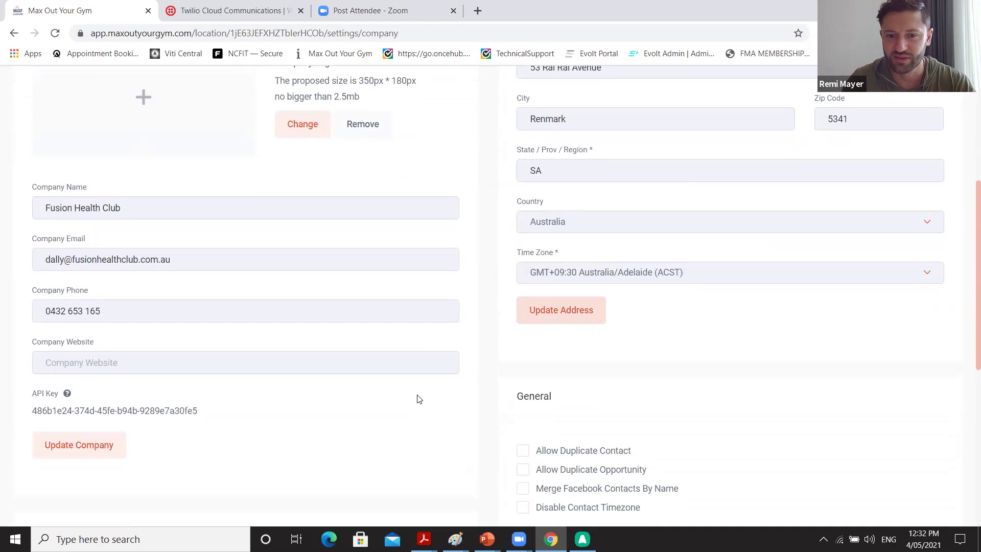
{"action": "scroll", "coordinate": [419, 401], "scroll_direction": "down", "scroll_amount": 1}
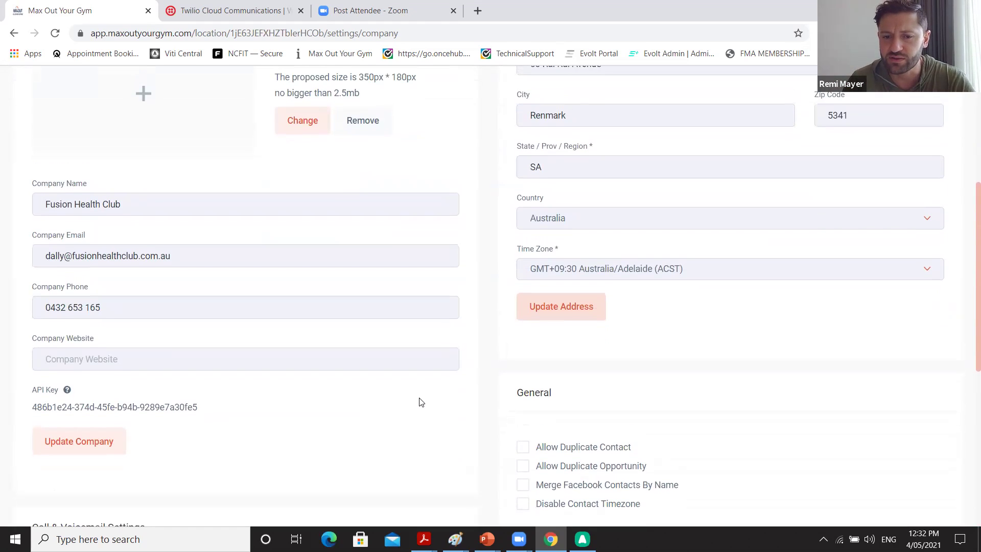
{"action": "scroll", "coordinate": [419, 402], "scroll_direction": "down", "scroll_amount": 2}
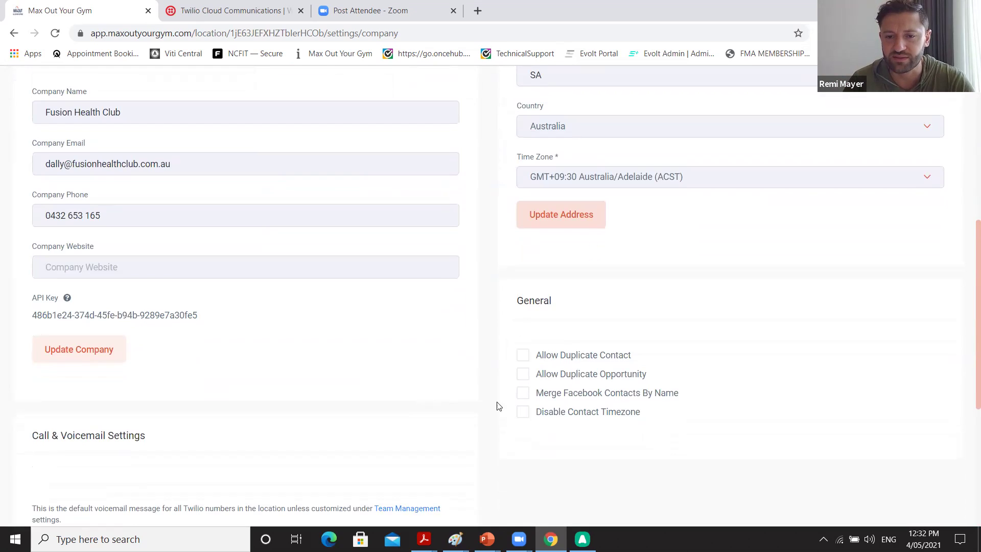
Enable Merge Facebook Contacts By Name in the General panel and return to the top.
{"action": "left_click", "coordinate": [524, 394]}
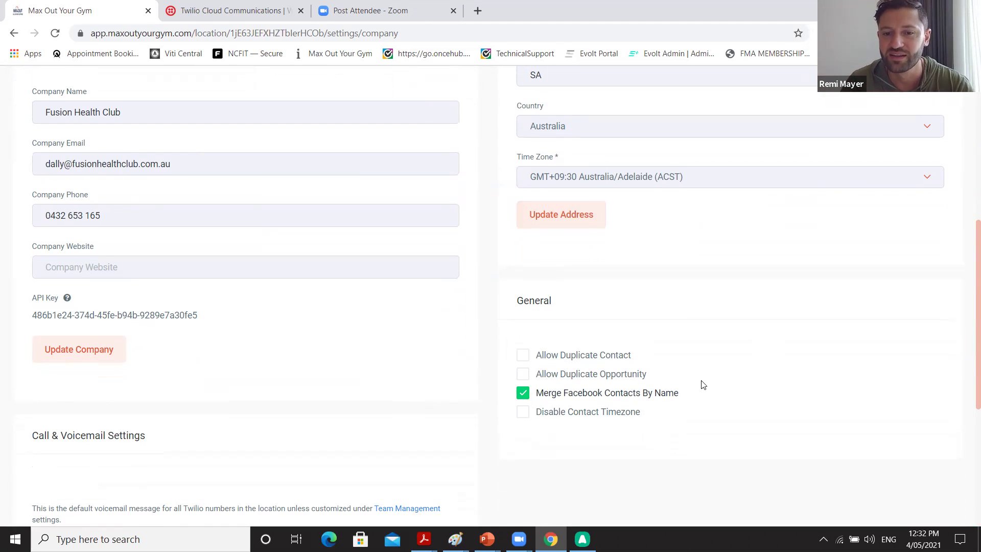
{"action": "scroll", "coordinate": [703, 385], "scroll_direction": "down", "scroll_amount": 1}
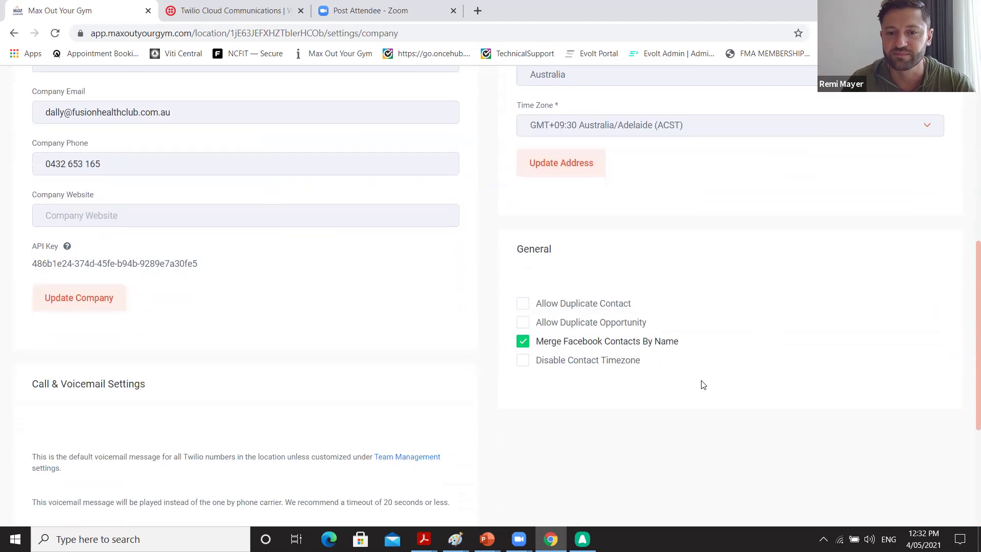
{"action": "scroll", "coordinate": [703, 384], "scroll_direction": "down", "scroll_amount": 1}
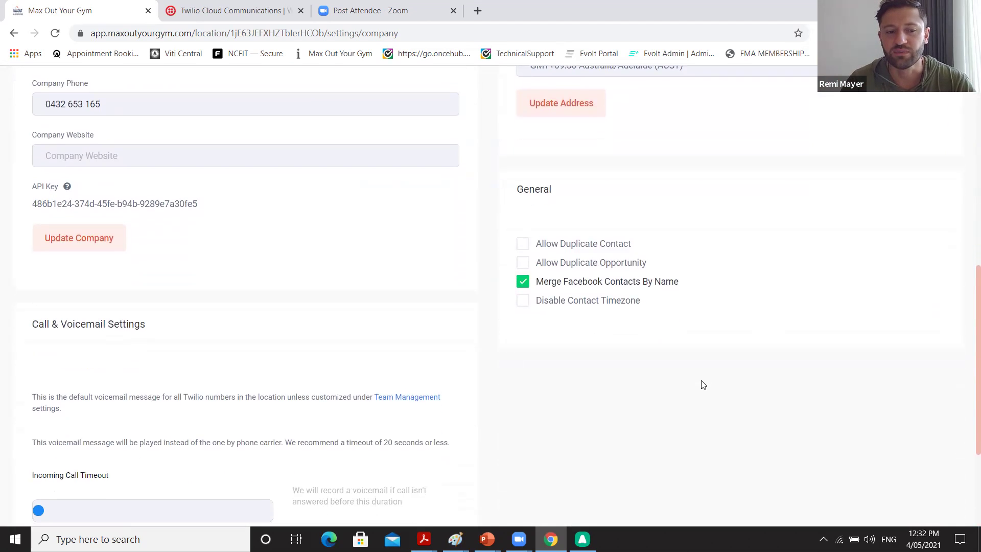
{"action": "scroll", "coordinate": [702, 385], "scroll_direction": "down", "scroll_amount": 3}
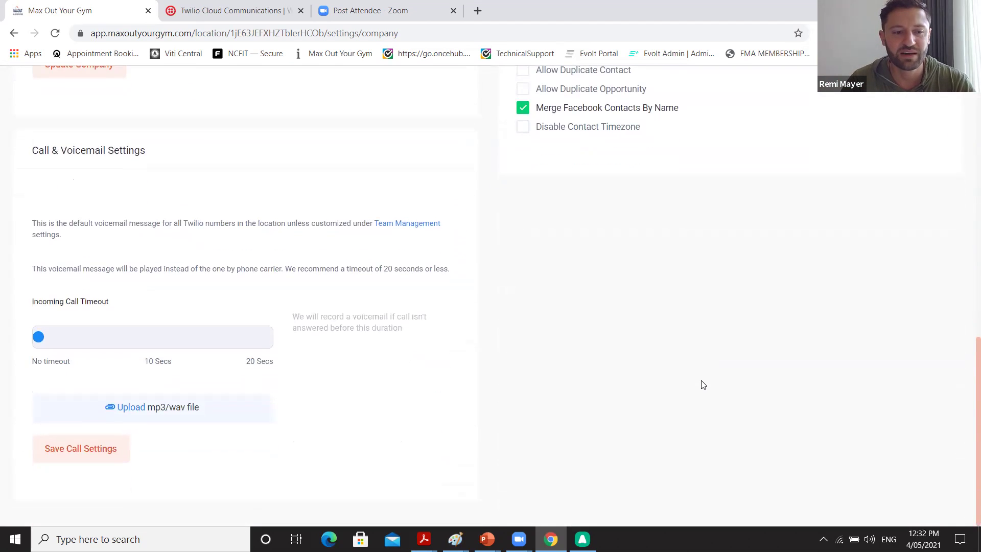
{"action": "scroll", "coordinate": [703, 385], "scroll_direction": "up", "scroll_amount": 8}
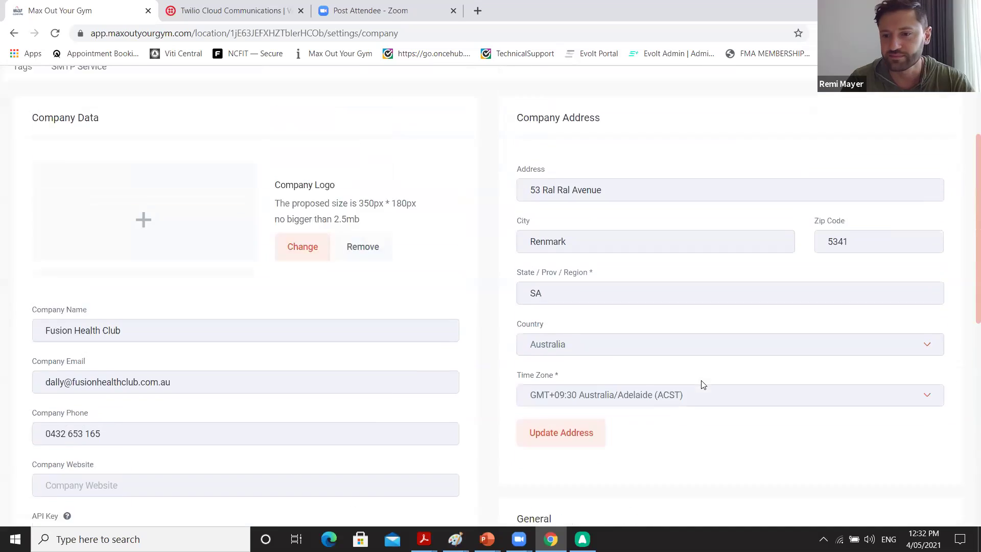
{"action": "scroll", "coordinate": [703, 385], "scroll_direction": "up", "scroll_amount": 3}
Switch to the Calendars settings tab.
{"action": "left_click", "coordinate": [481, 205]}
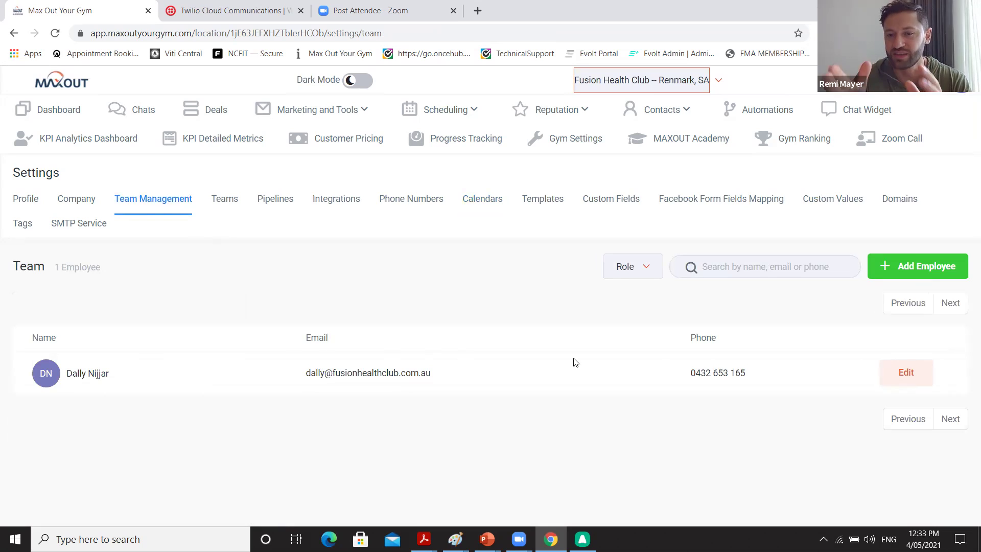
Add a new employee and enter the staff member's first and last name and e-mail address.
{"action": "left_click", "coordinate": [894, 278]}
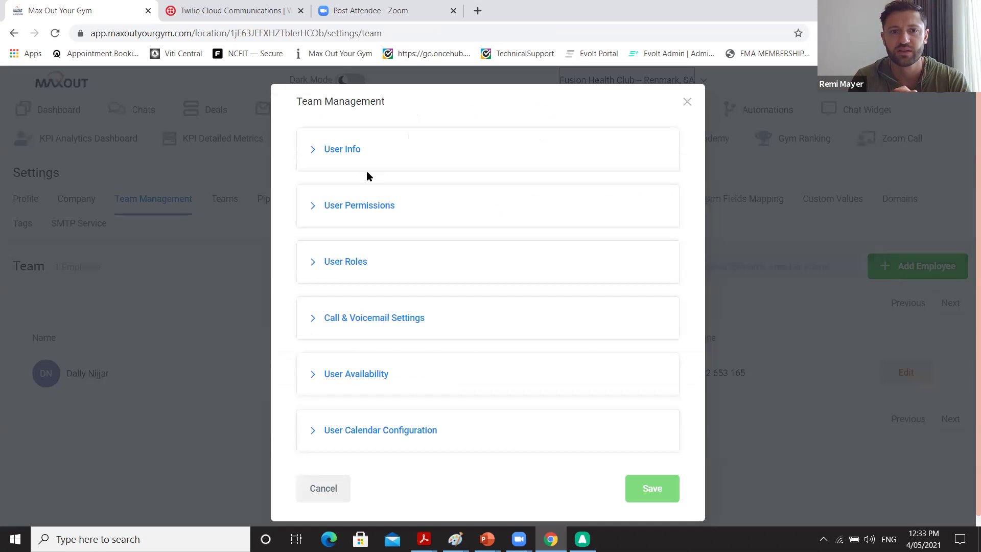
{"action": "left_click", "coordinate": [336, 152]}
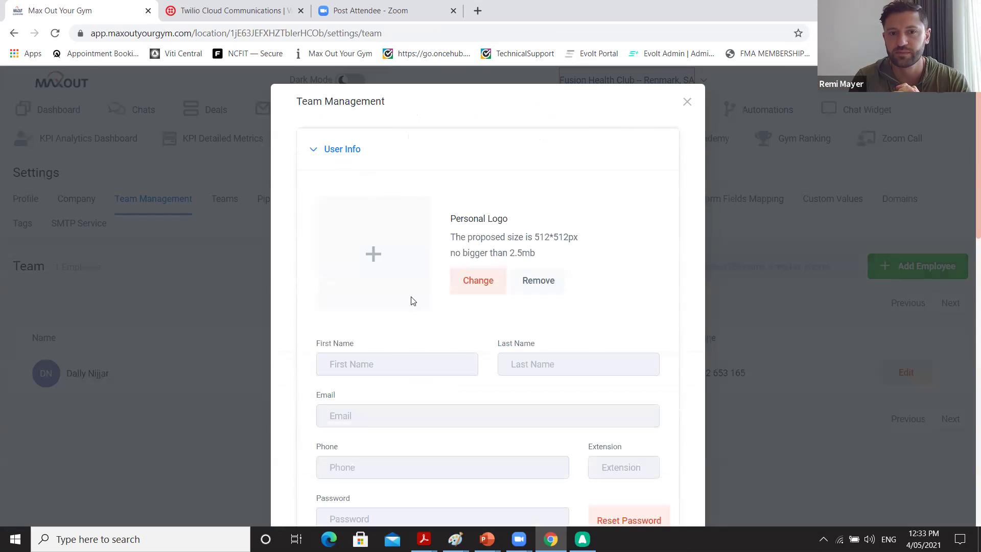
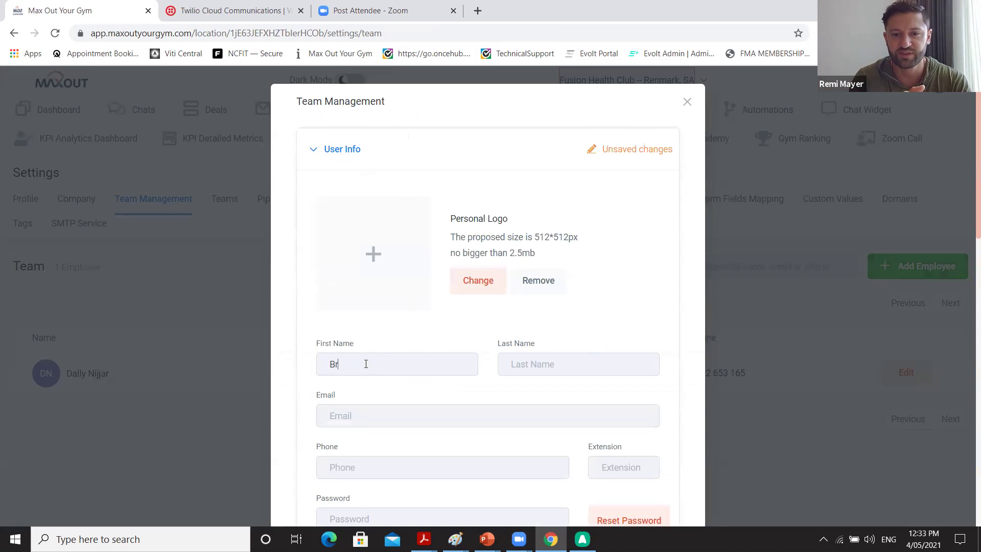
{"action": "left_click", "coordinate": [358, 412]}
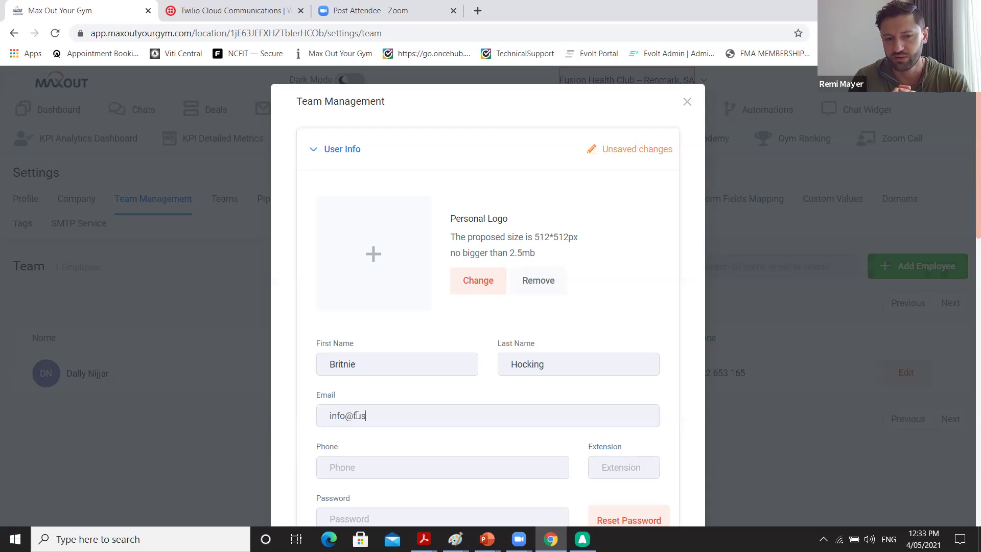
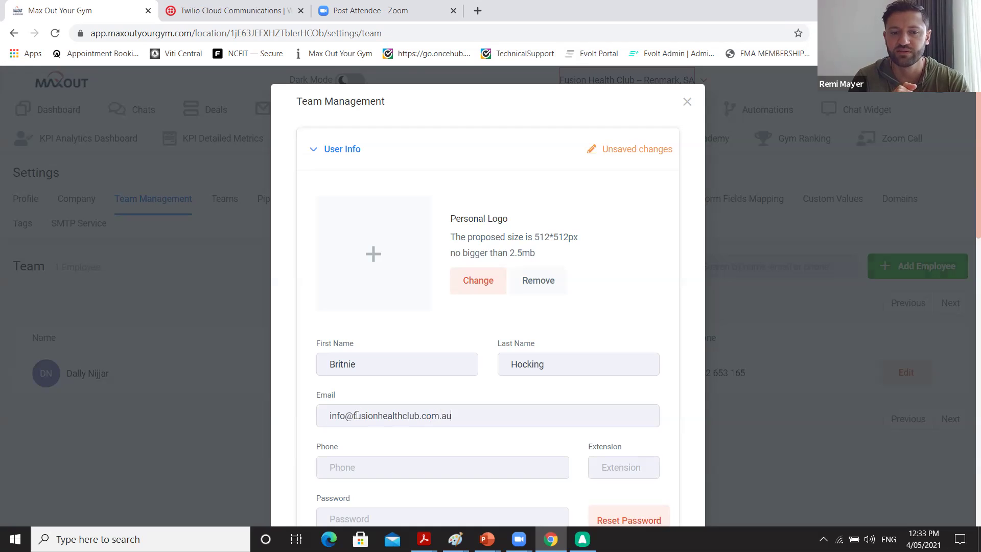
Give the employee a password, leave the calendar unassigned, and expand User Permissions.
{"action": "scroll", "coordinate": [356, 416], "scroll_direction": "down", "scroll_amount": 3}
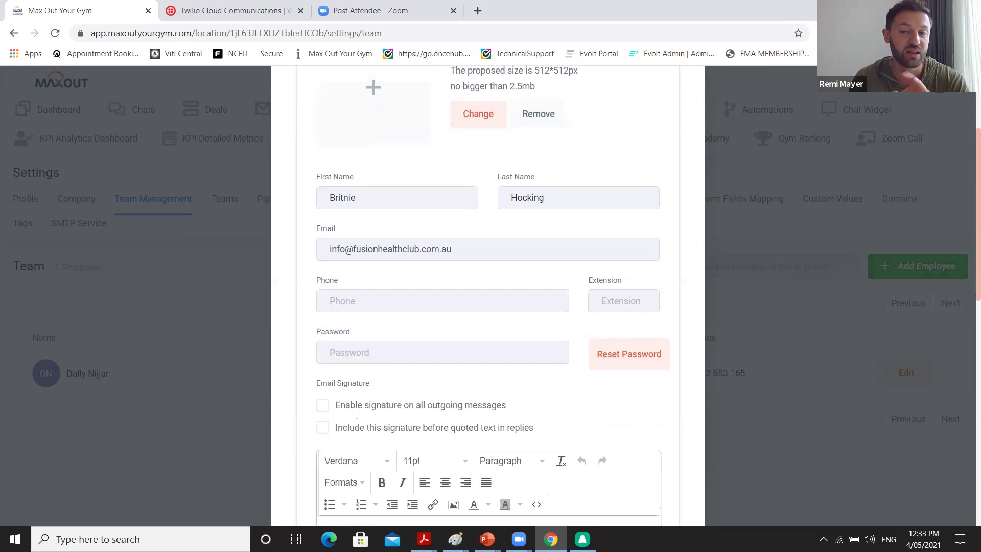
{"action": "left_click", "coordinate": [403, 357]}
{"action": "type", "text": "•••••••••••"}
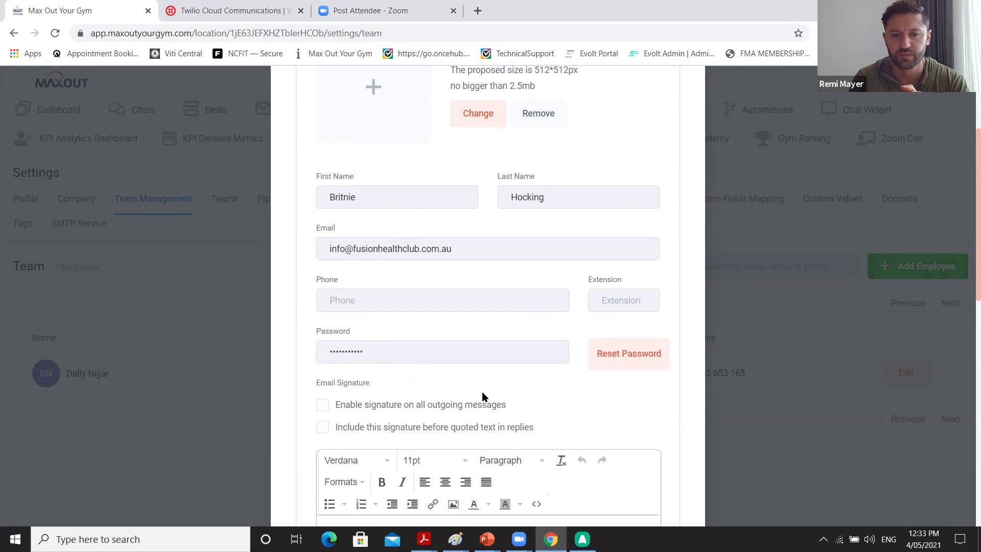
{"action": "scroll", "coordinate": [482, 396], "scroll_direction": "down", "scroll_amount": 5}
{"action": "scroll", "coordinate": [482, 398], "scroll_direction": "down", "scroll_amount": 2}
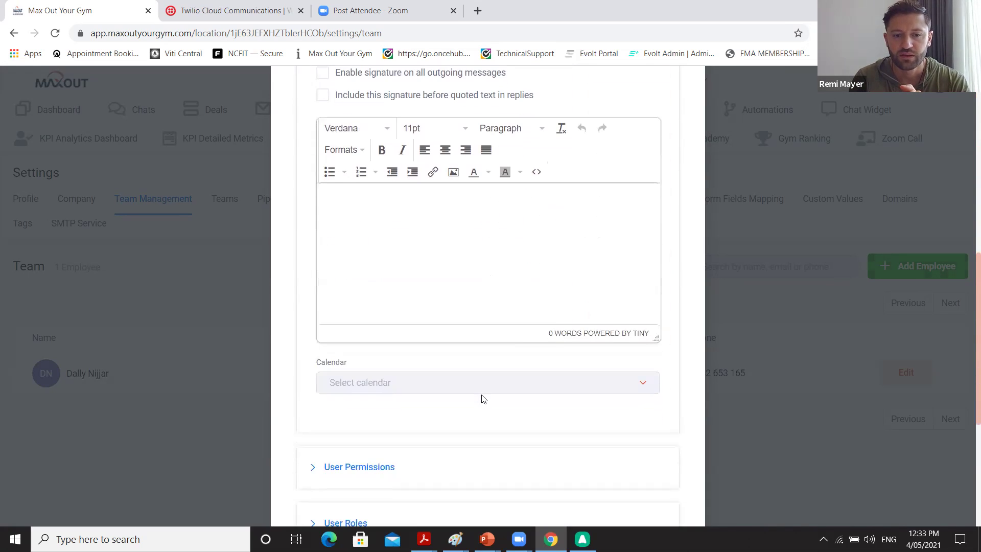
{"action": "left_click", "coordinate": [504, 390]}
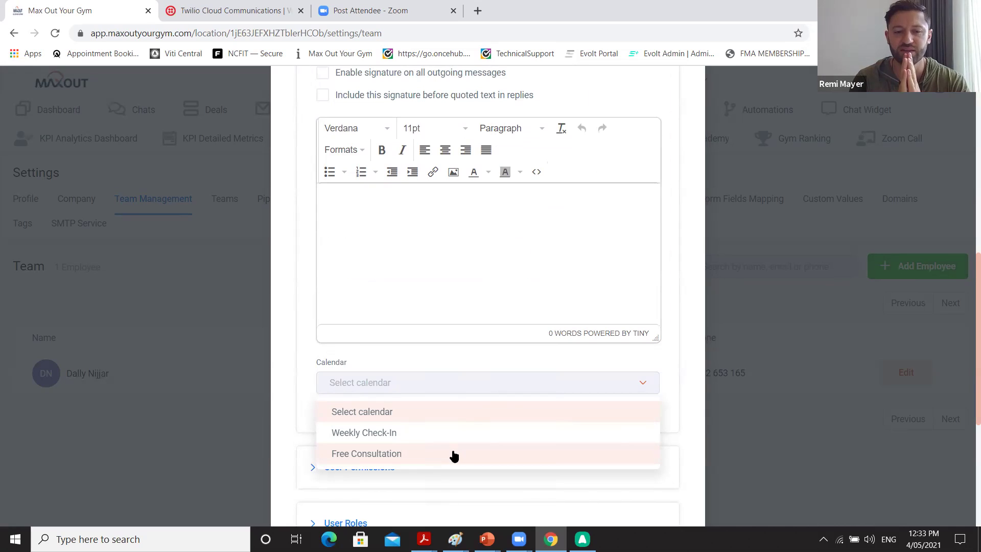
{"action": "left_click", "coordinate": [494, 371]}
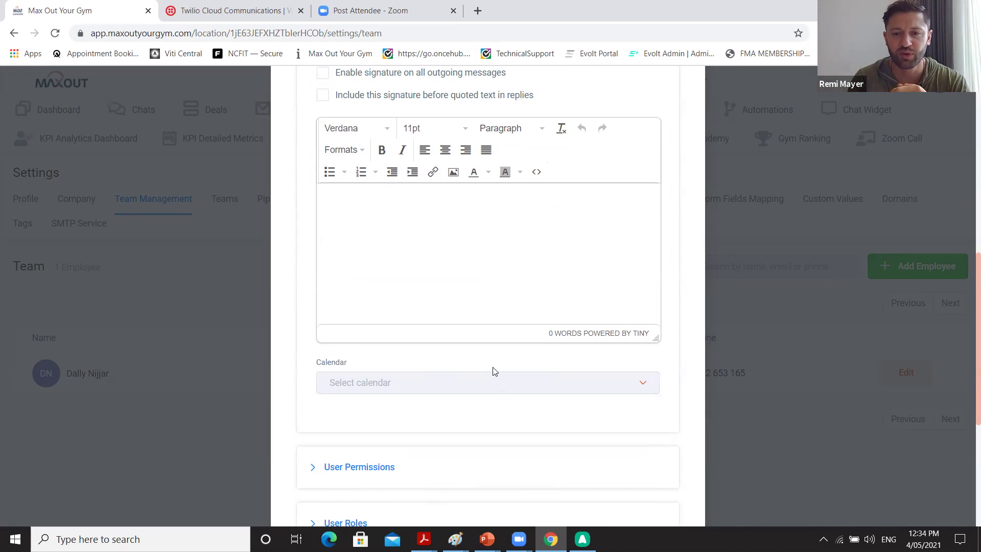
{"action": "scroll", "coordinate": [494, 369], "scroll_direction": "down", "scroll_amount": 2}
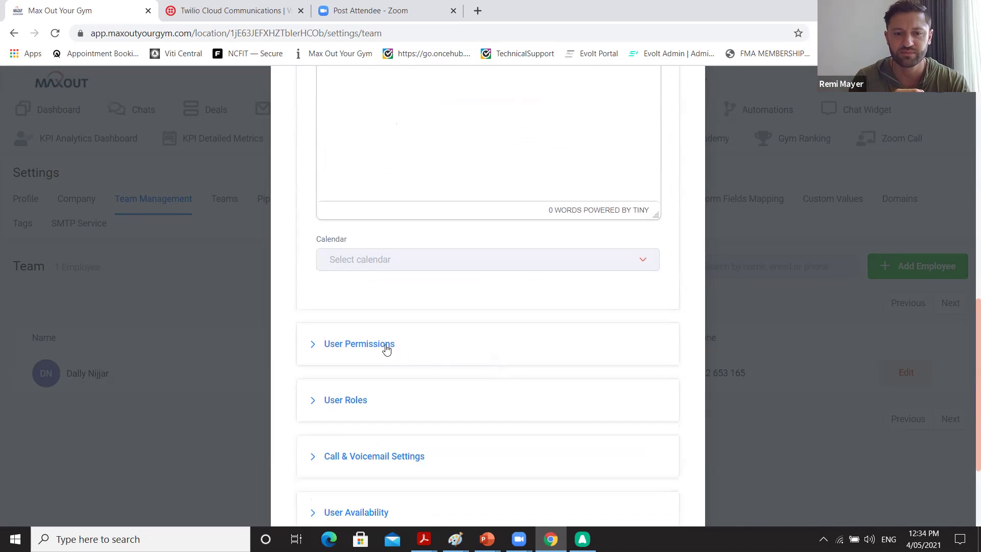
{"action": "left_click", "coordinate": [386, 345]}
{"action": "scroll", "coordinate": [387, 349], "scroll_direction": "down", "scroll_amount": 3}
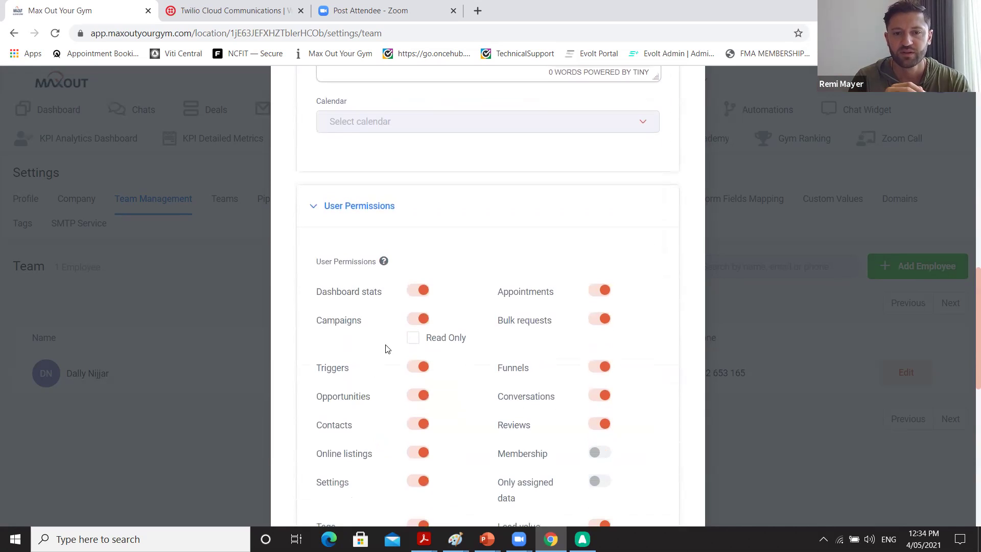
Turn off dashboard stats and Lead value permissions; turn on Membership and Websites.
{"action": "scroll", "coordinate": [387, 349], "scroll_direction": "down", "scroll_amount": 3}
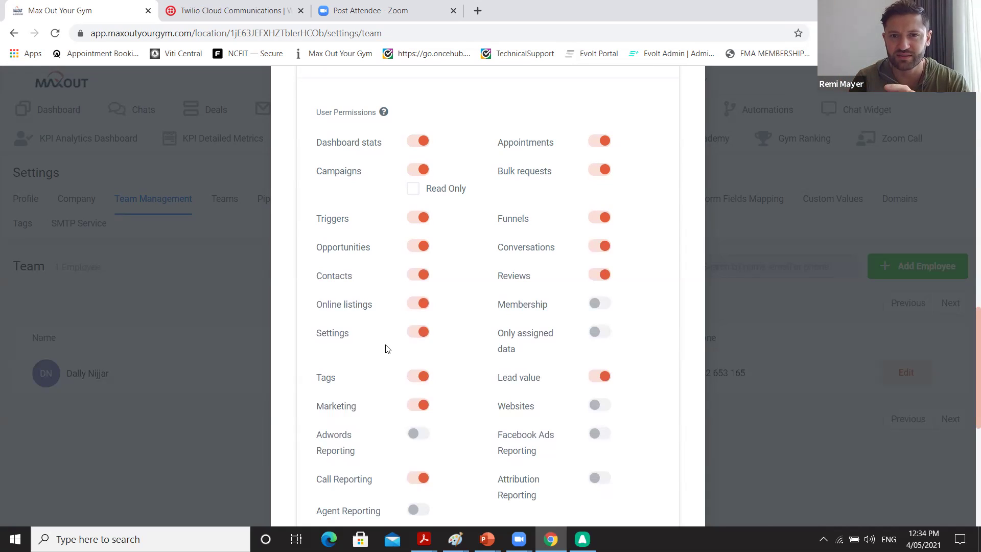
{"action": "scroll", "coordinate": [387, 349], "scroll_direction": "down", "scroll_amount": 1}
{"action": "scroll", "coordinate": [414, 133], "scroll_direction": "up", "scroll_amount": 1}
{"action": "left_click", "coordinate": [413, 134]}
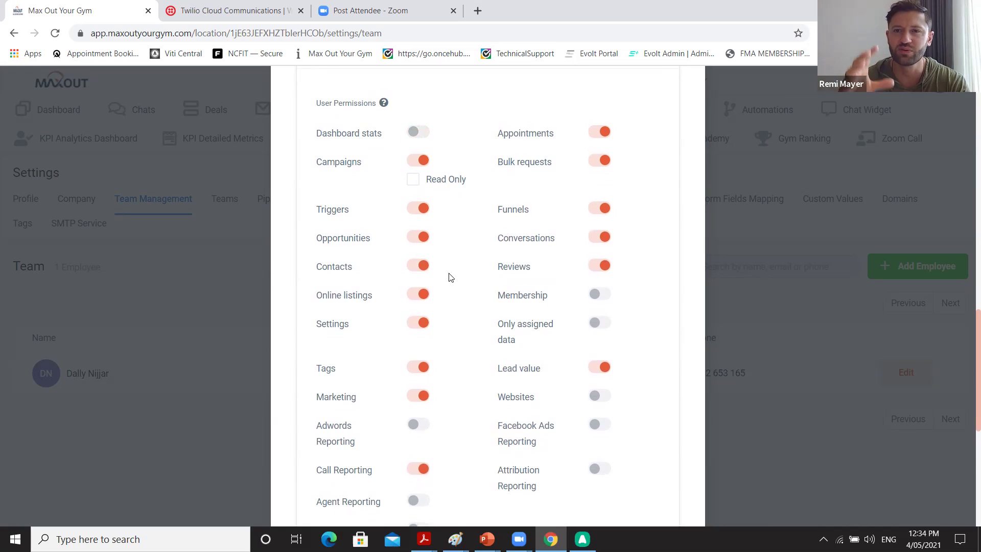
{"action": "left_click", "coordinate": [601, 295]}
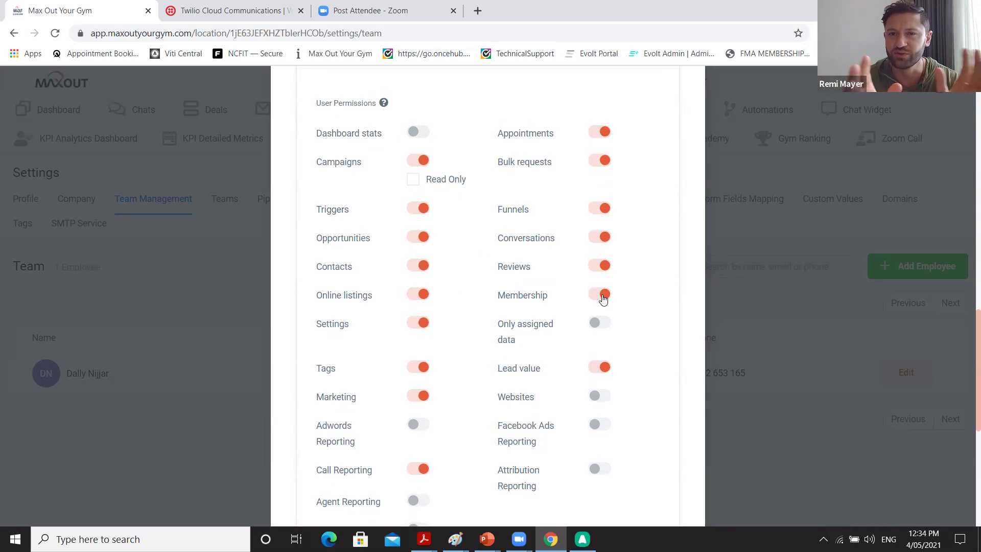
{"action": "left_click", "coordinate": [596, 368]}
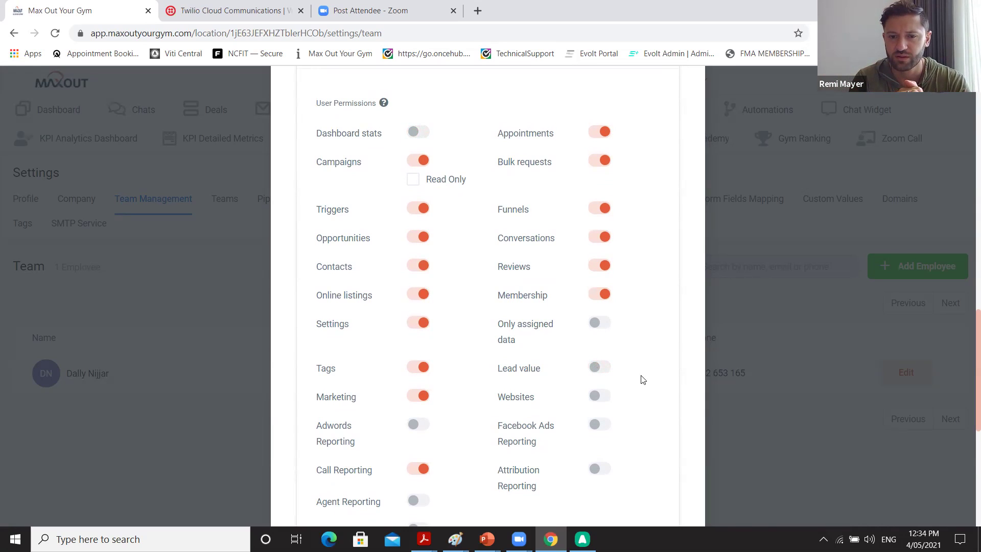
{"action": "scroll", "coordinate": [644, 380], "scroll_direction": "down", "scroll_amount": 1}
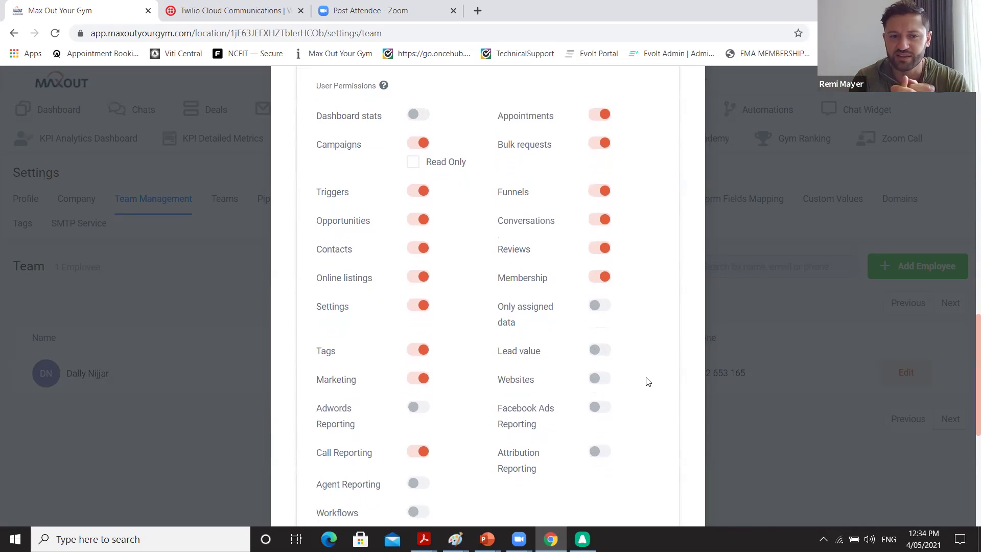
{"action": "left_click", "coordinate": [600, 379]}
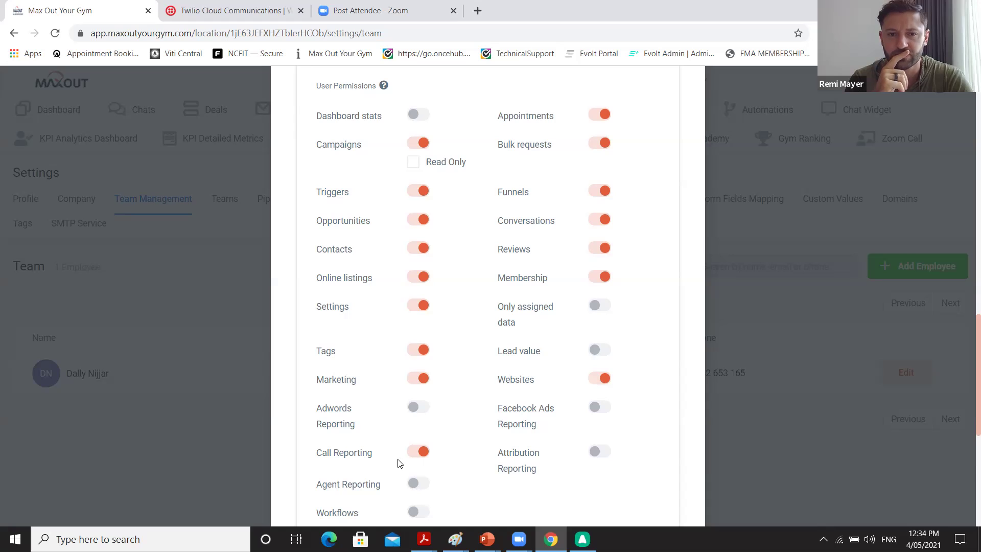
Turn off Call Reporting, Reviews and Online listings, then expand User Roles.
{"action": "left_click", "coordinate": [415, 452]}
{"action": "scroll", "coordinate": [462, 461], "scroll_direction": "down", "scroll_amount": 1}
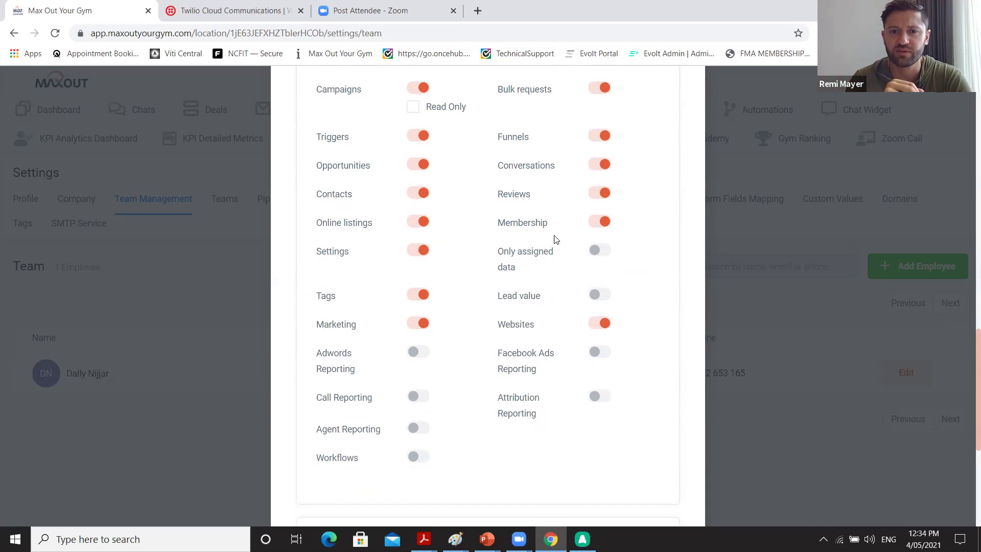
{"action": "left_click", "coordinate": [595, 195]}
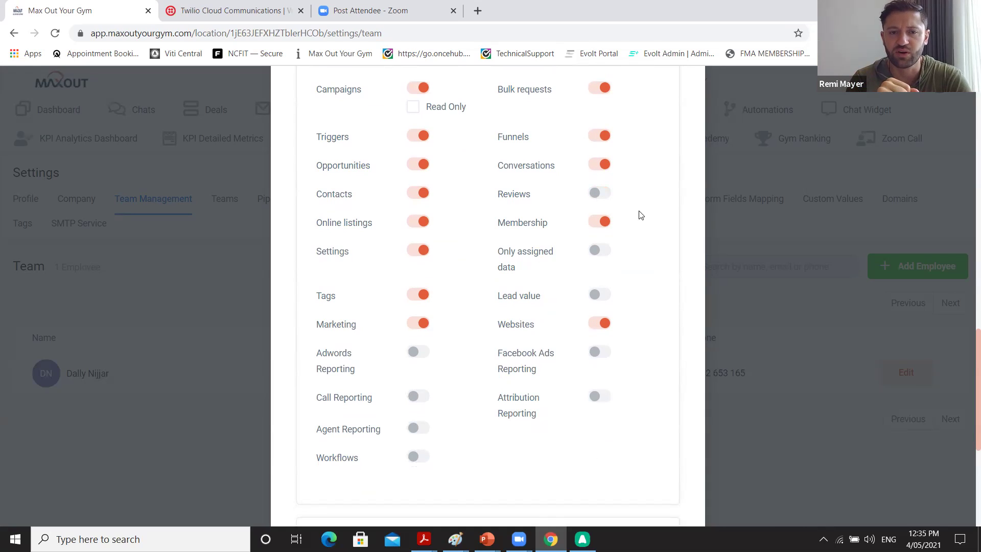
{"action": "left_click", "coordinate": [411, 226]}
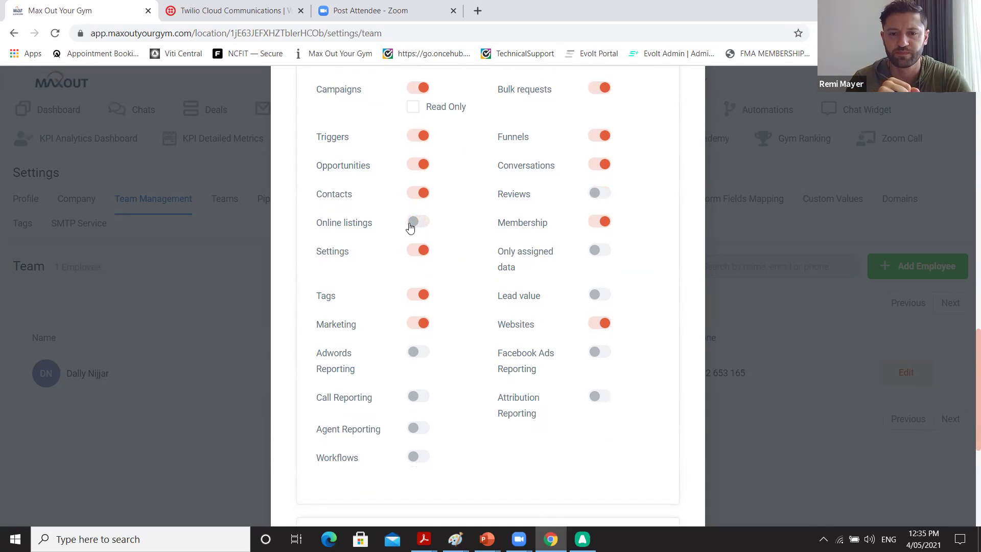
{"action": "scroll", "coordinate": [499, 312], "scroll_direction": "down", "scroll_amount": 3}
{"action": "scroll", "coordinate": [500, 313], "scroll_direction": "down", "scroll_amount": 3}
{"action": "left_click", "coordinate": [345, 288]}
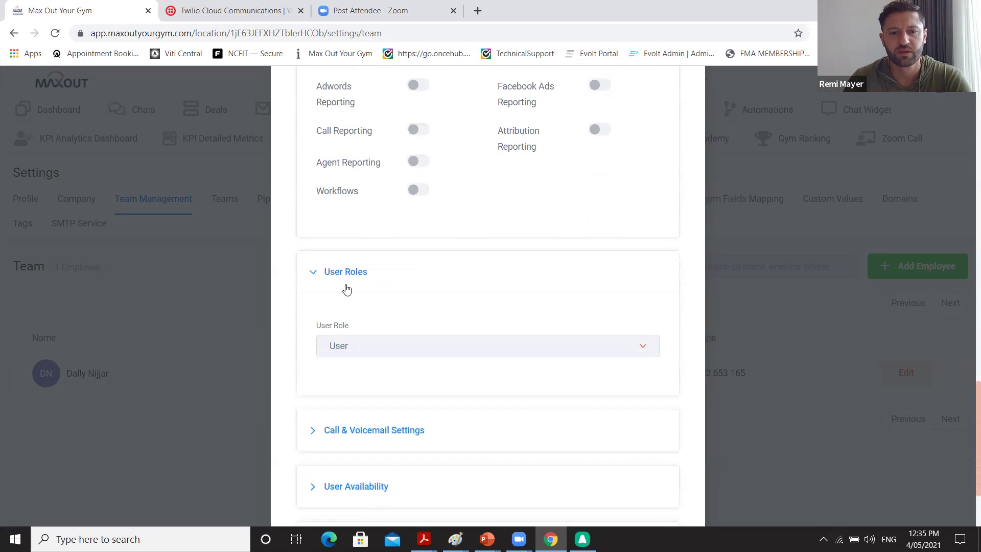
Keep the employee's role as User and expand the Call & Voicemail settings.
{"action": "left_click", "coordinate": [405, 349]}
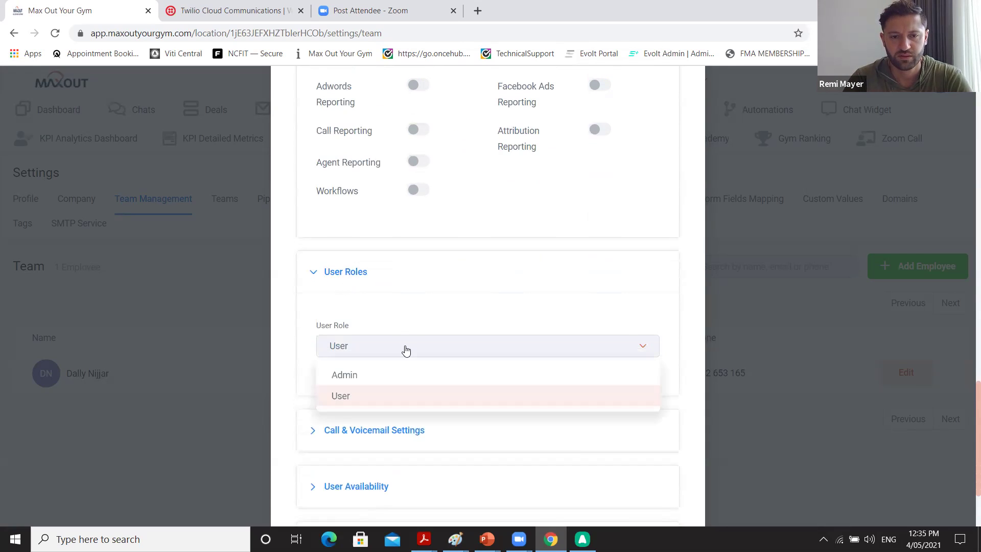
{"action": "left_click", "coordinate": [406, 350]}
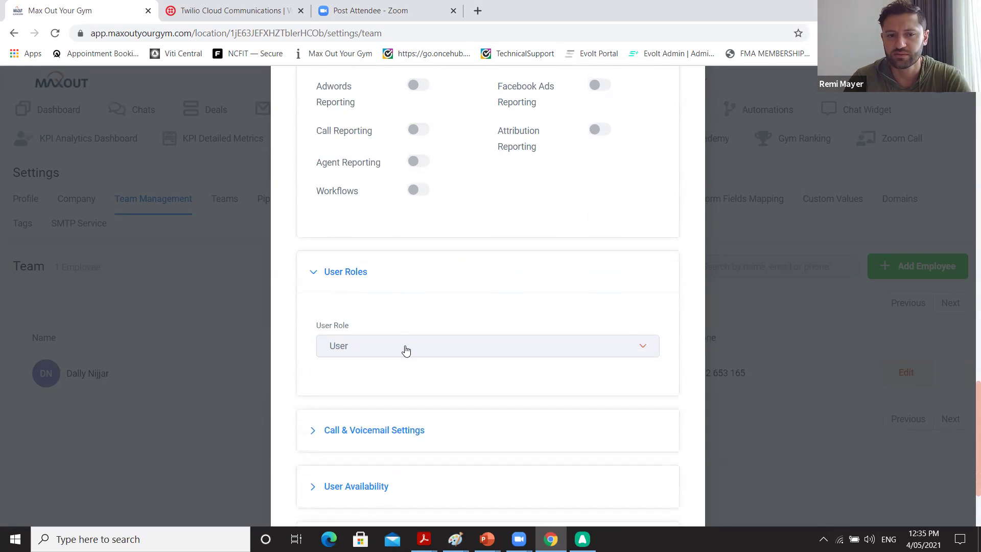
{"action": "scroll", "coordinate": [406, 349], "scroll_direction": "down", "scroll_amount": 2}
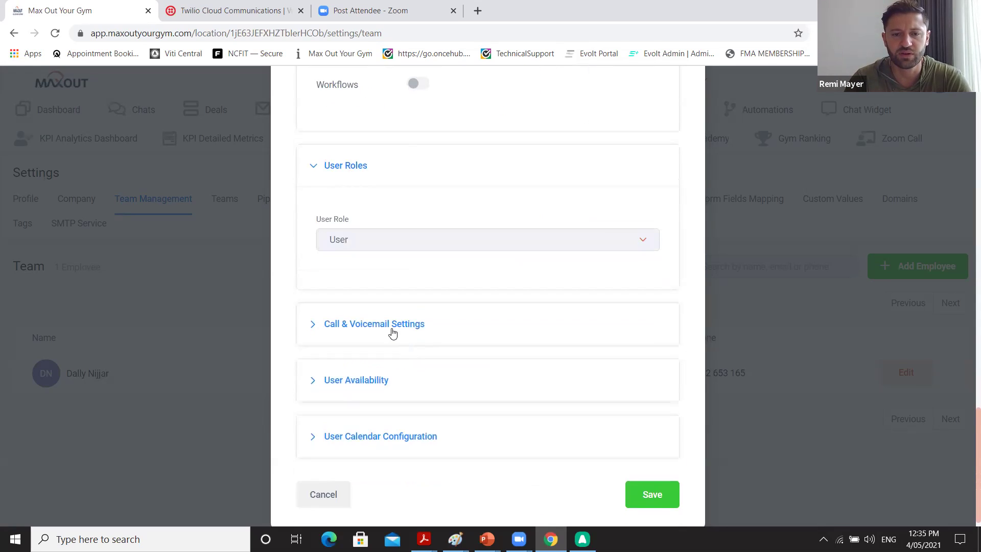
{"action": "left_click", "coordinate": [392, 332]}
{"action": "scroll", "coordinate": [393, 332], "scroll_direction": "down", "scroll_amount": 2}
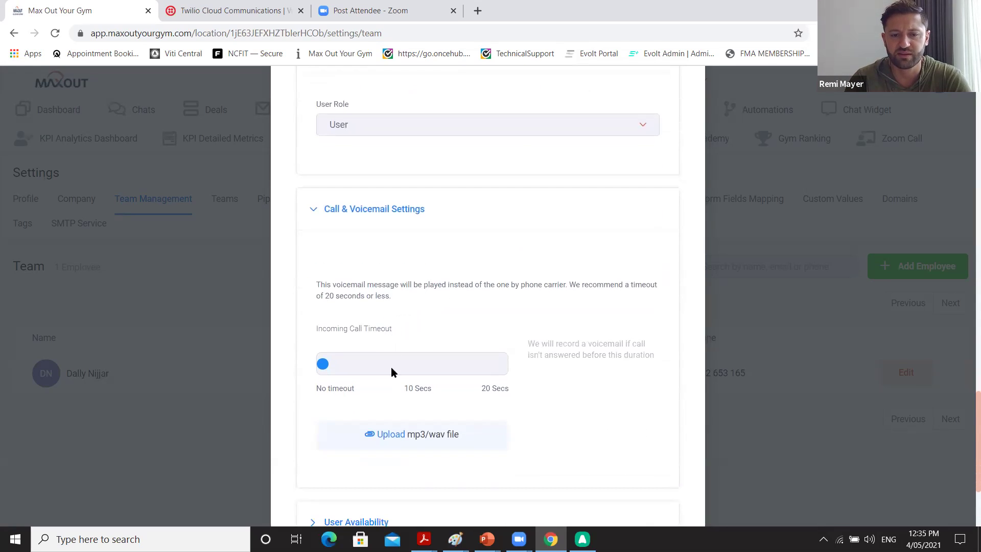
{"action": "scroll", "coordinate": [394, 382], "scroll_direction": "down", "scroll_amount": 3}
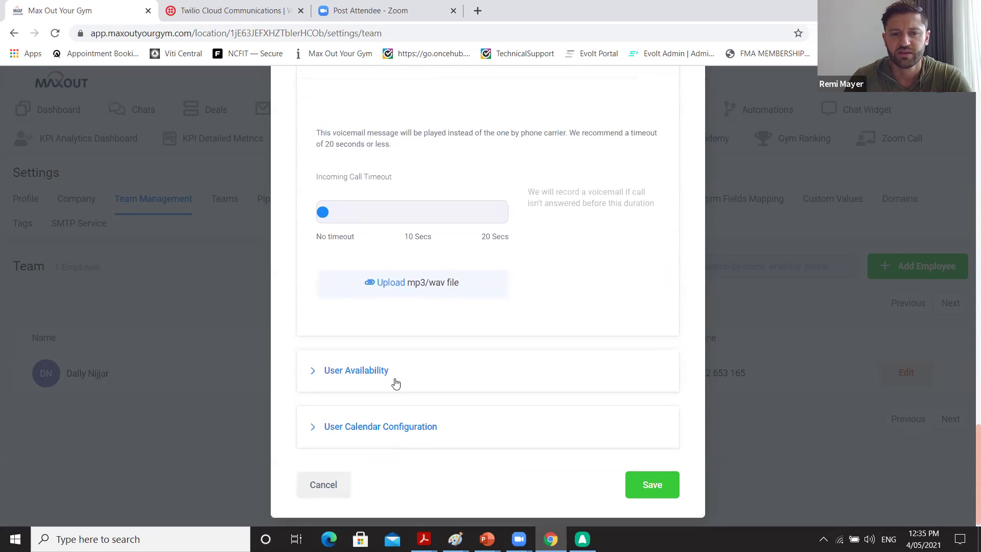
Review User Availability, leaving meeting location Custom, and calendar configuration, then save the employee.
{"action": "left_click", "coordinate": [375, 373]}
{"action": "scroll", "coordinate": [375, 377], "scroll_direction": "down", "scroll_amount": 2}
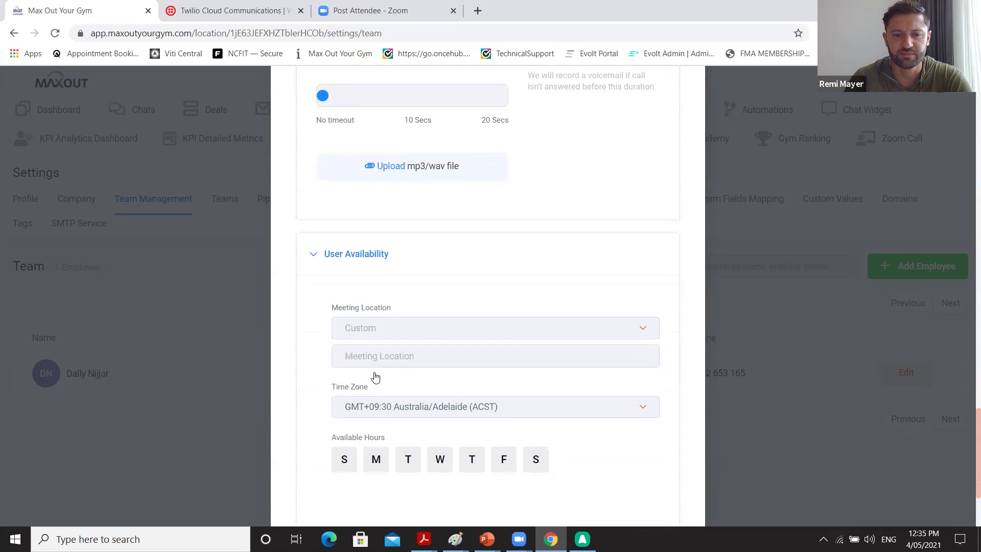
{"action": "left_click", "coordinate": [419, 329]}
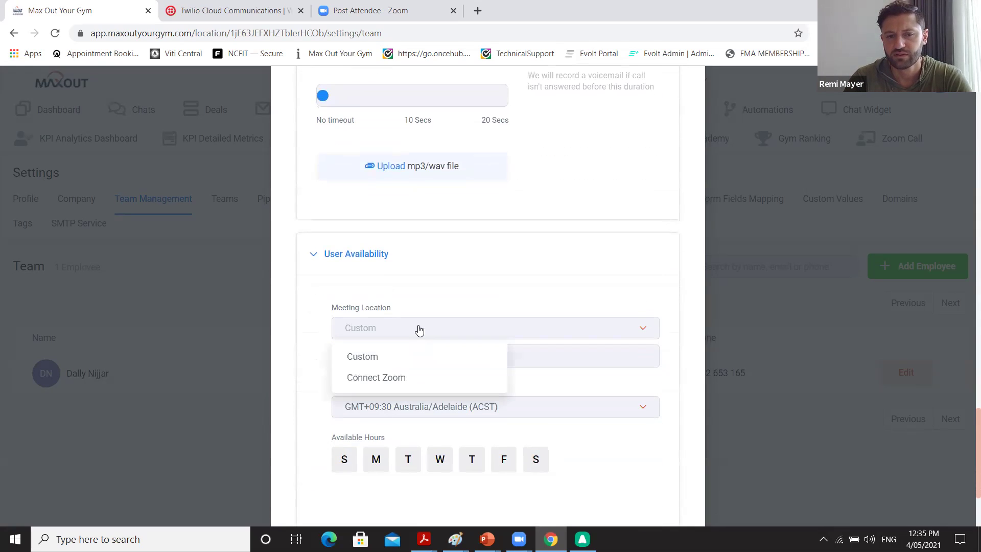
{"action": "left_click", "coordinate": [419, 330]}
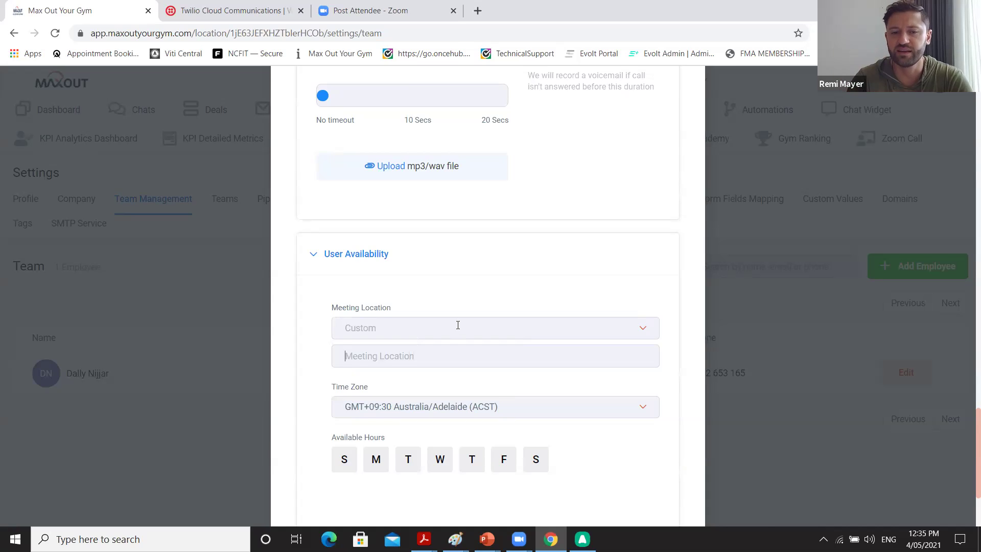
{"action": "scroll", "coordinate": [458, 327], "scroll_direction": "down", "scroll_amount": 2}
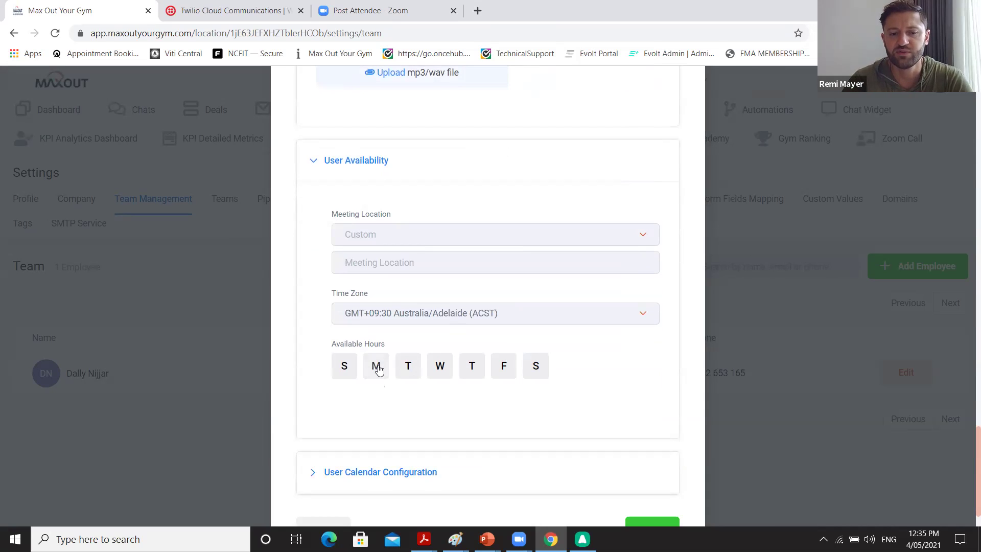
{"action": "scroll", "coordinate": [378, 368], "scroll_direction": "down", "scroll_amount": 1}
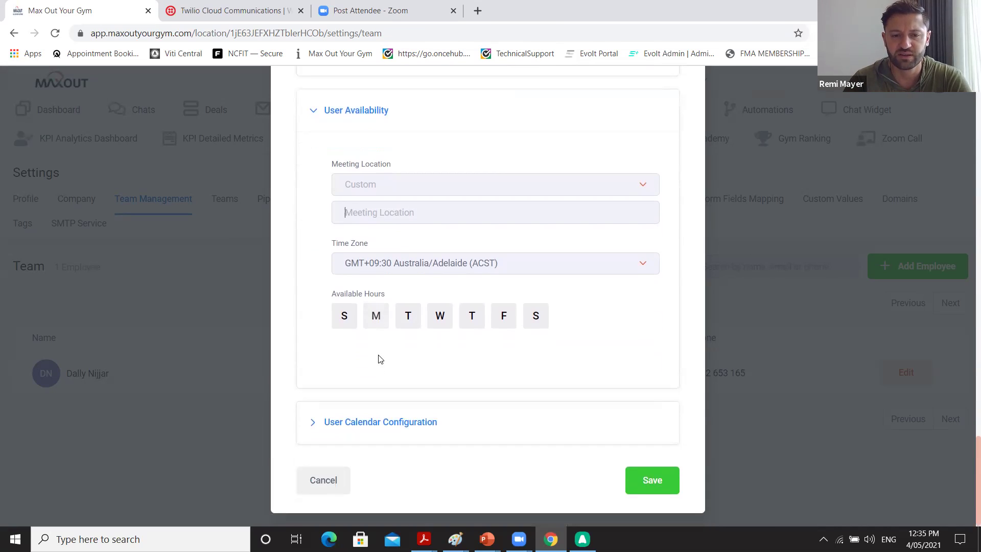
{"action": "left_click", "coordinate": [367, 416]}
{"action": "scroll", "coordinate": [367, 412], "scroll_direction": "down", "scroll_amount": 2}
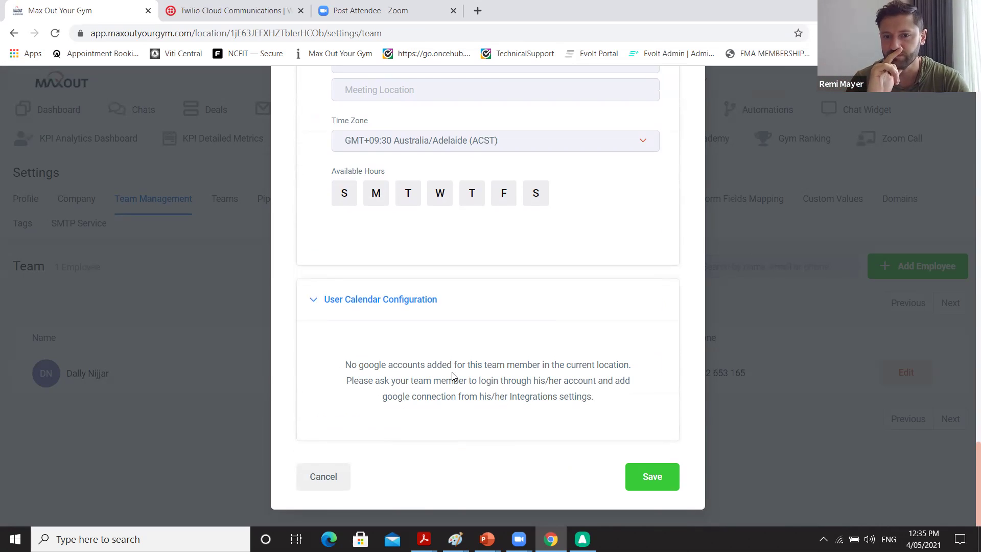
{"action": "left_click", "coordinate": [658, 479]}
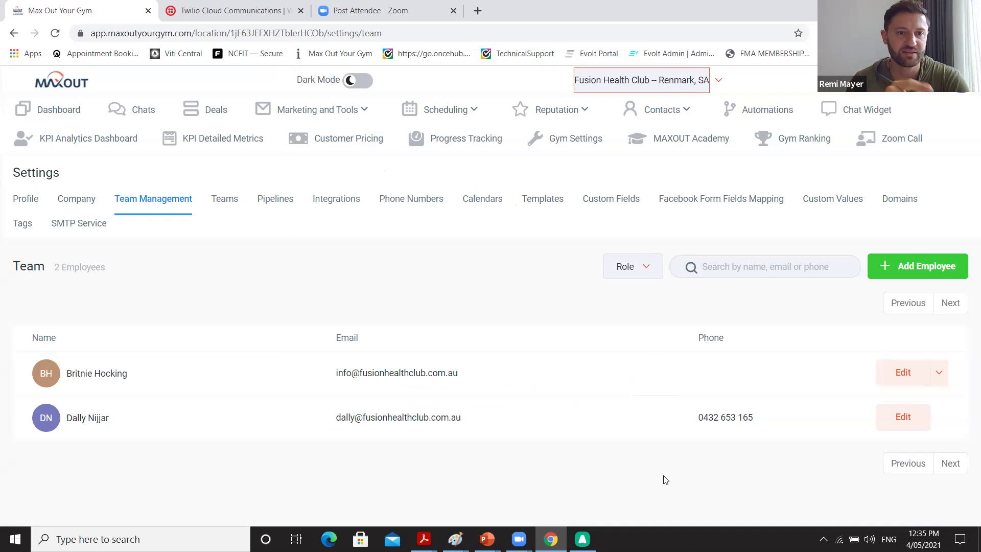
Start a new team named 'Fusion Health Club Consulation Team' in Teams.
{"action": "left_click", "coordinate": [230, 205]}
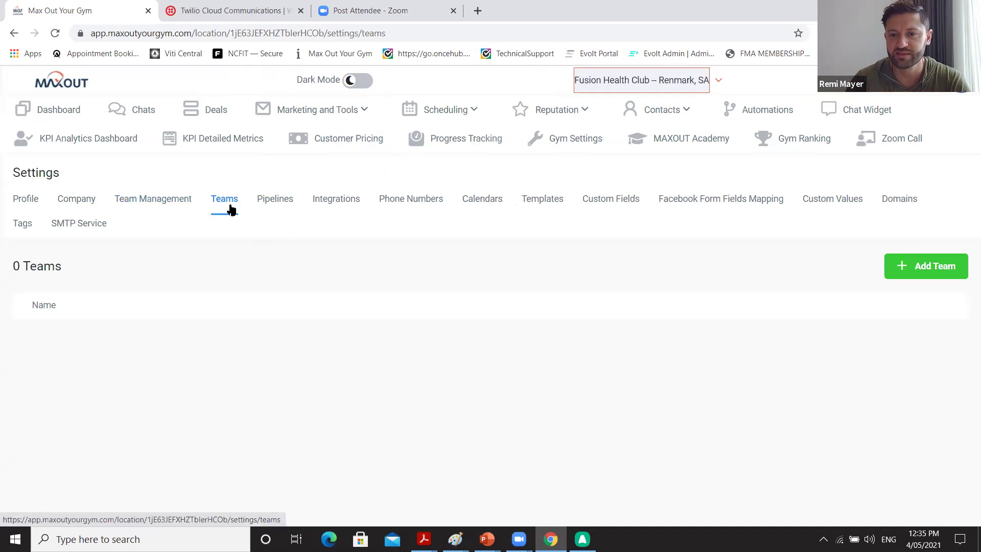
{"action": "left_click", "coordinate": [913, 269]}
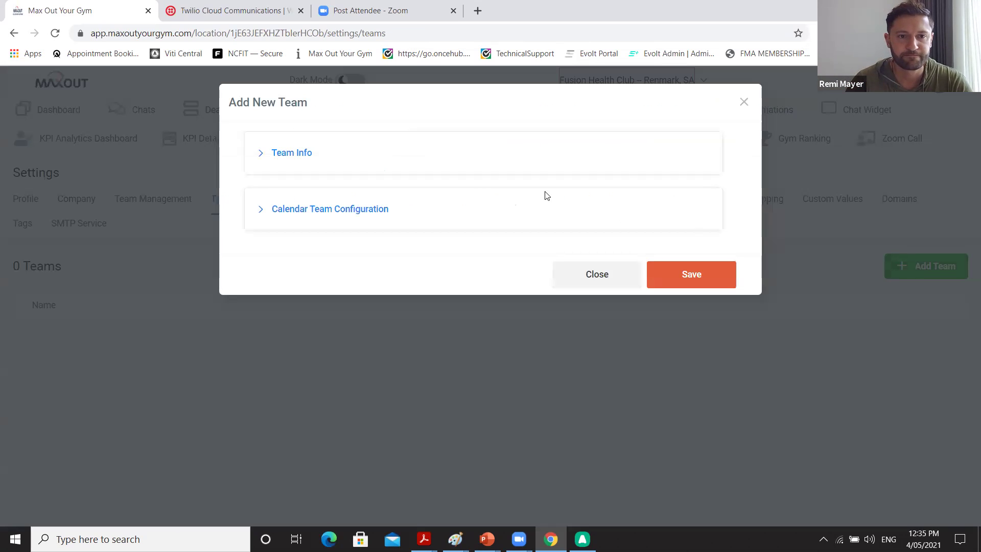
{"action": "left_click", "coordinate": [330, 156]}
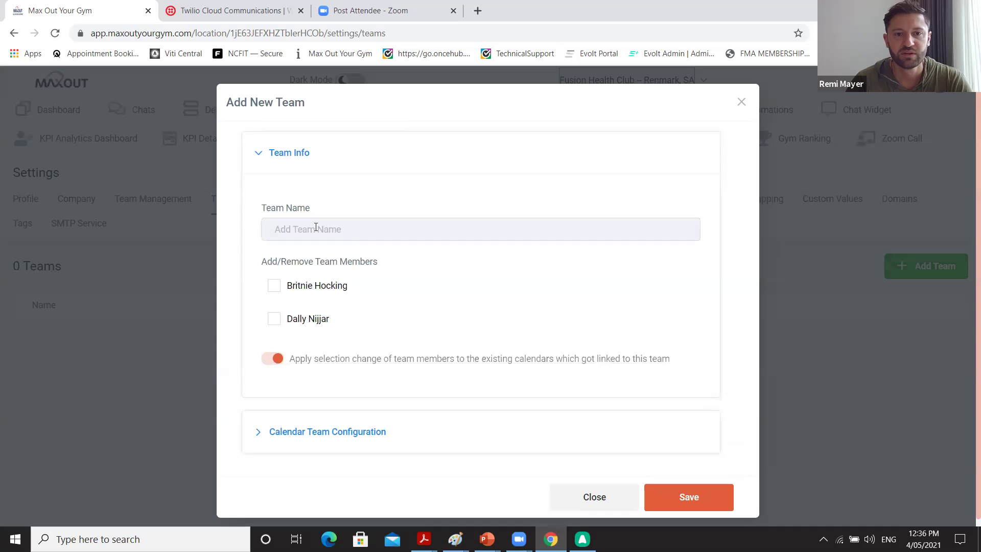
{"action": "type", "text": "Fusion"}
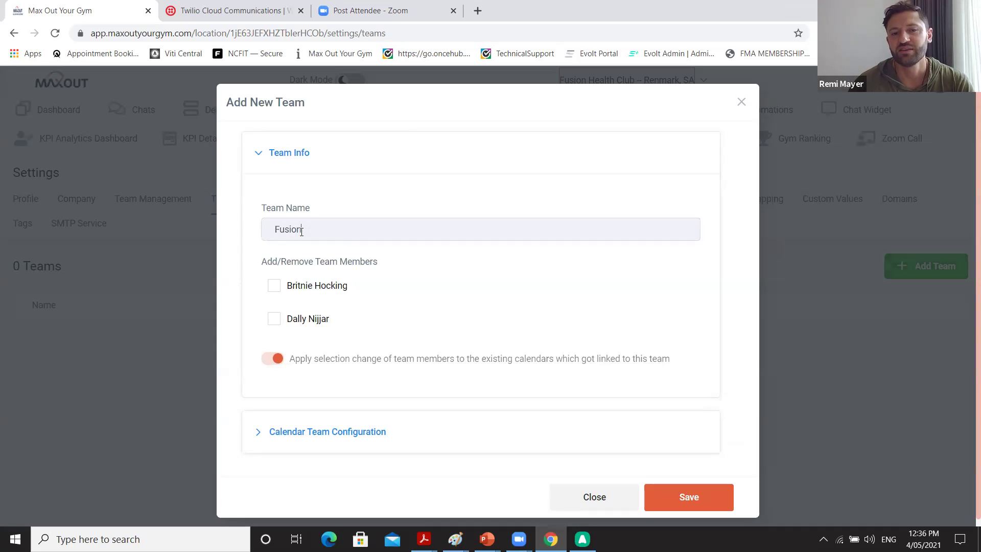
{"action": "type", "text": " Health Club "}
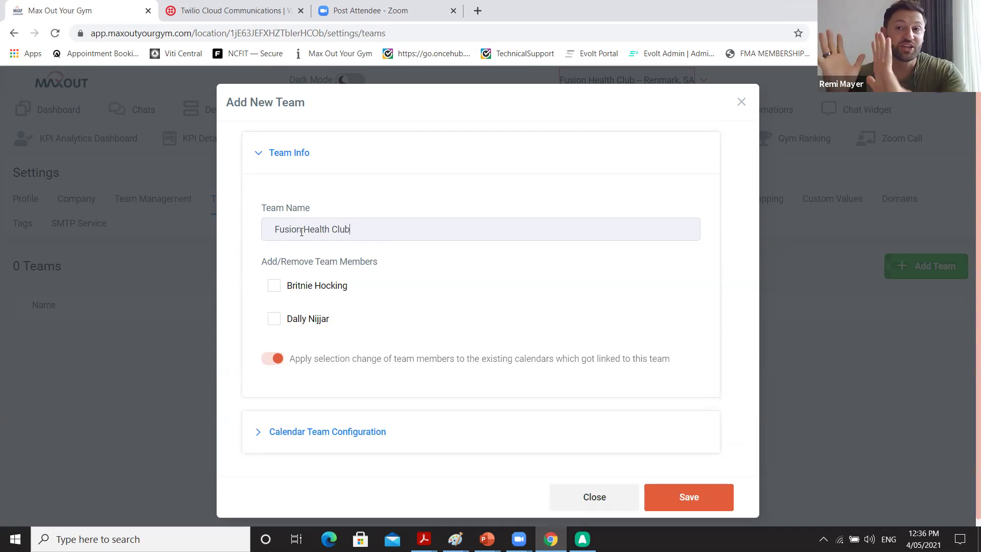
{"action": "type", "text": "Sales"}
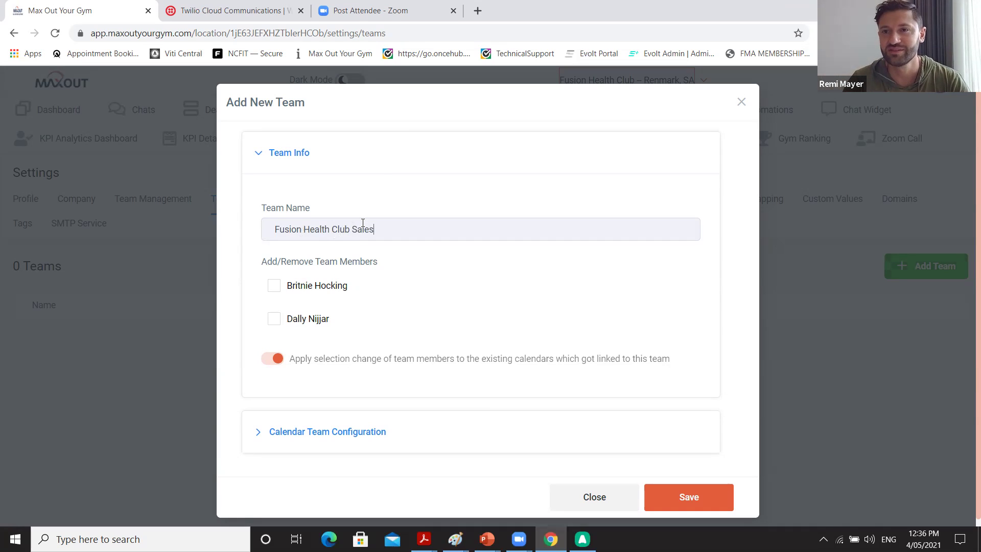
{"action": "key", "text": "BackSpace"}
{"action": "key", "text": "BackSpace"}
{"action": "key", "text": "BackSpace"}
{"action": "key", "text": "BackSpace"}
{"action": "key", "text": "BackSpace"}
{"action": "type", "text": "Consulation Team"}
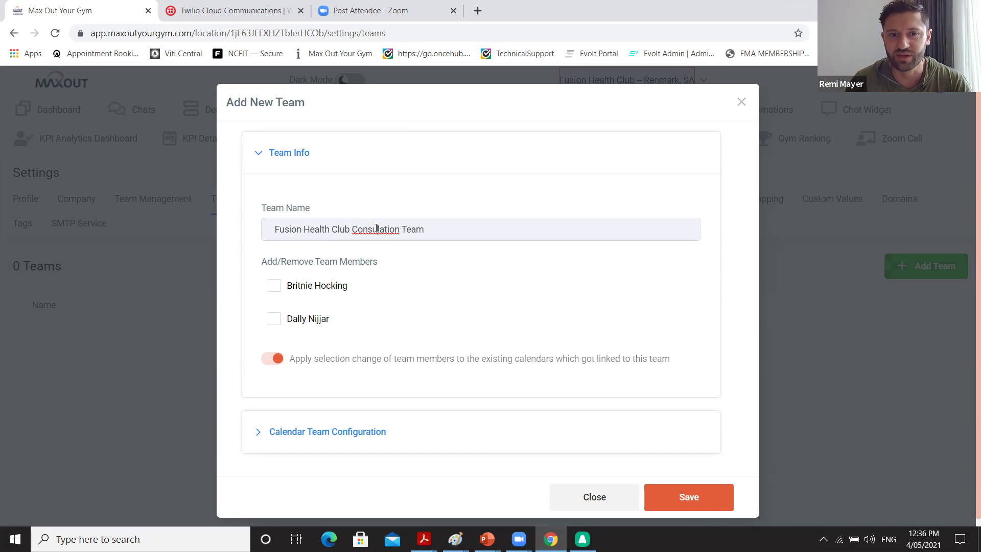
Correct the spelling to 'Consultation' and add the first listed staff member.
{"action": "right_click", "coordinate": [381, 229]}
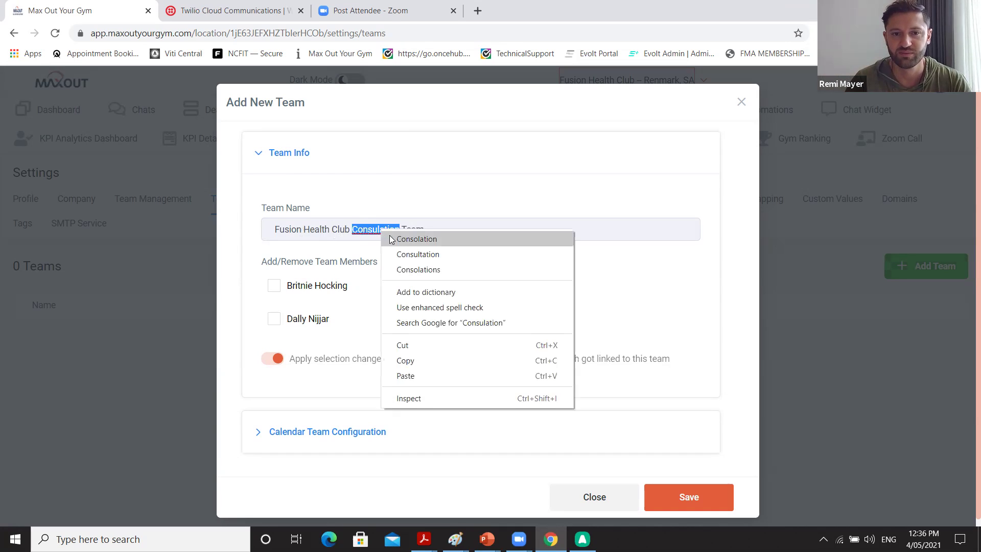
{"action": "left_click", "coordinate": [394, 253]}
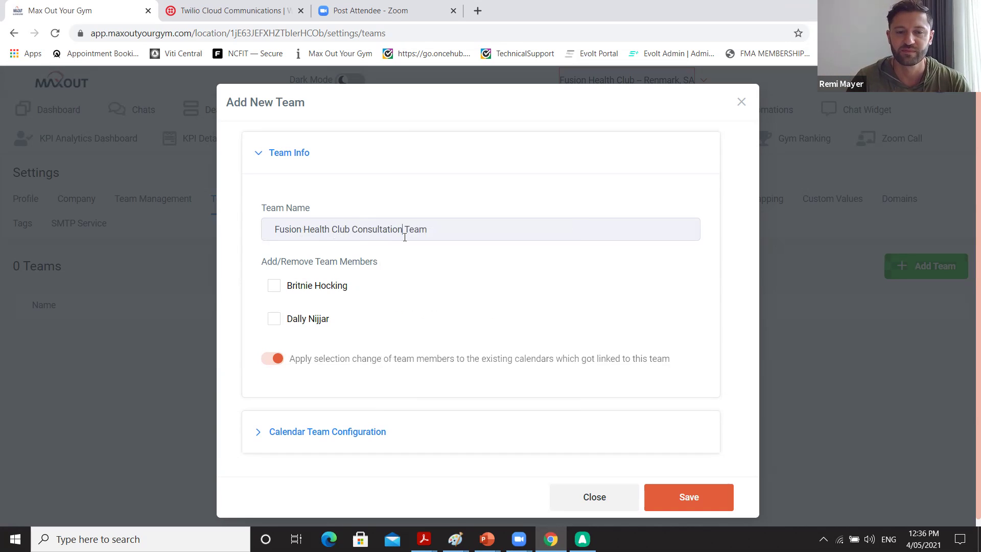
{"action": "left_click", "coordinate": [275, 289]}
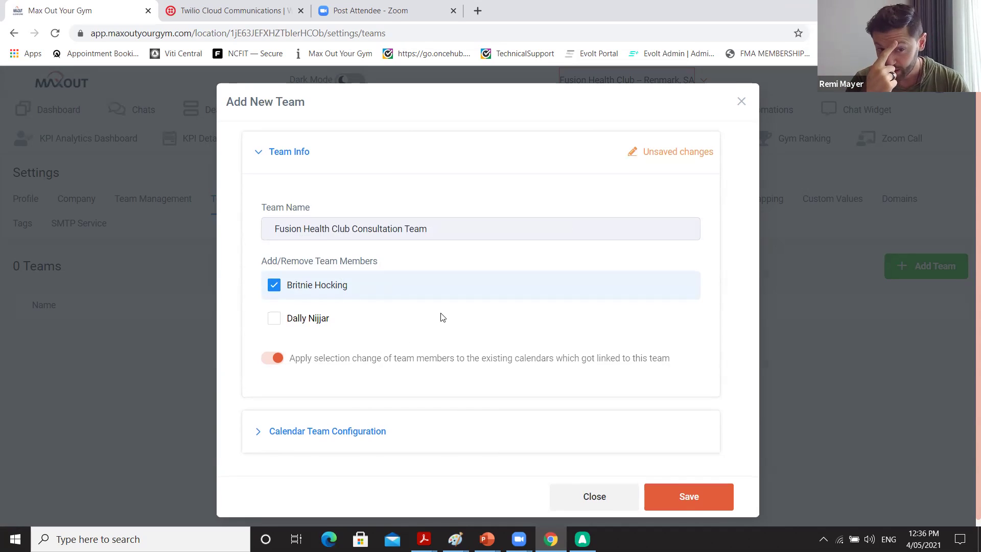
{"action": "scroll", "coordinate": [442, 317], "scroll_direction": "down", "scroll_amount": 1}
Name the calendar team 'Consultations'.
{"action": "left_click", "coordinate": [330, 423]}
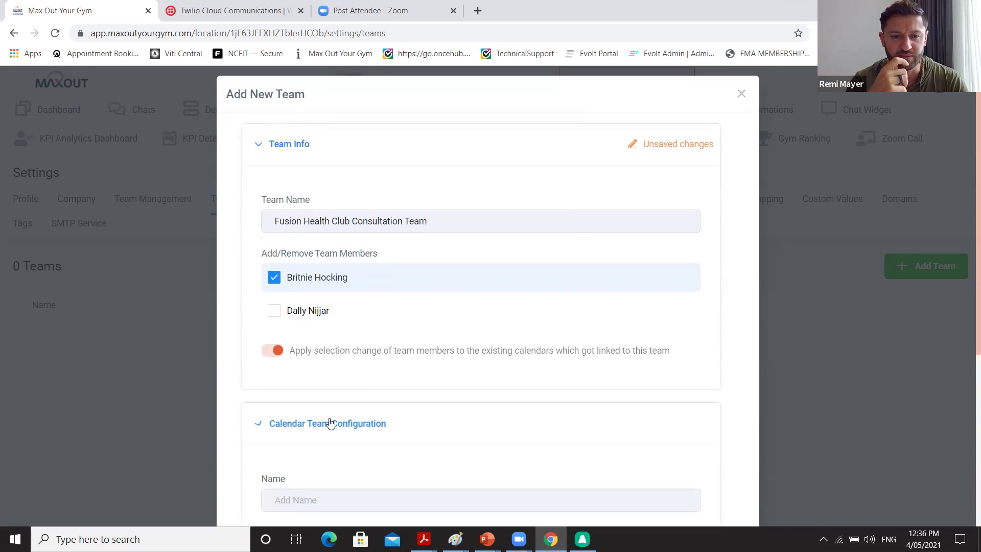
{"action": "scroll", "coordinate": [329, 423], "scroll_direction": "down", "scroll_amount": 4}
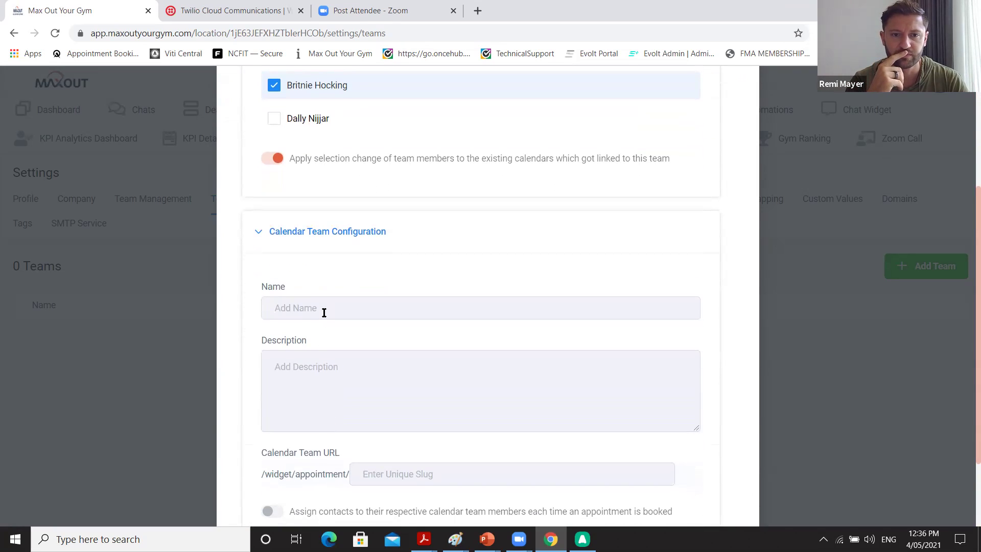
{"action": "scroll", "coordinate": [324, 312], "scroll_direction": "down", "scroll_amount": 2}
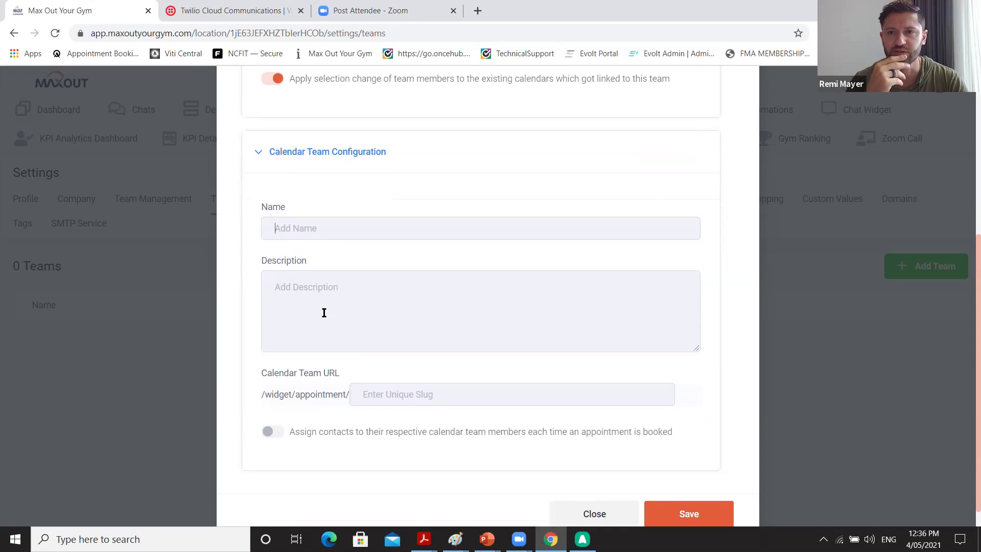
{"action": "type", "text": "Consula"}
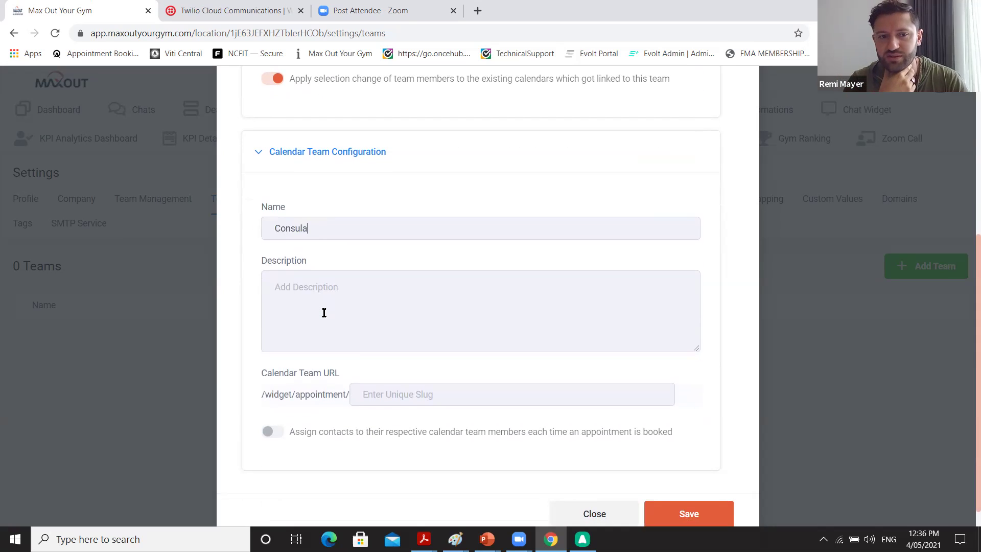
{"action": "key", "text": "BackSpace"}
{"action": "type", "text": "tations"}
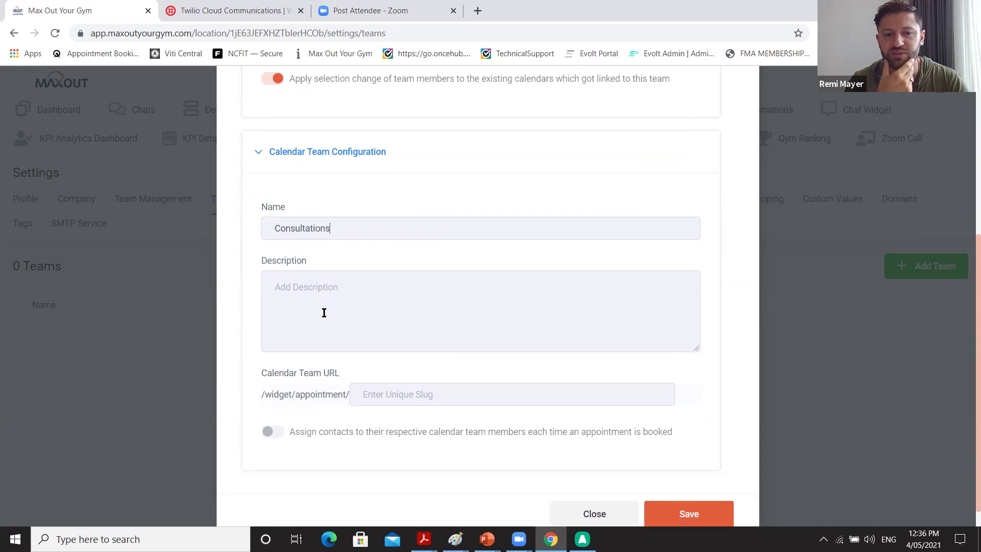
Enter booking slug 'consultation', then replace the taken slug with 'fusion-cons'.
{"action": "left_click", "coordinate": [324, 313]}
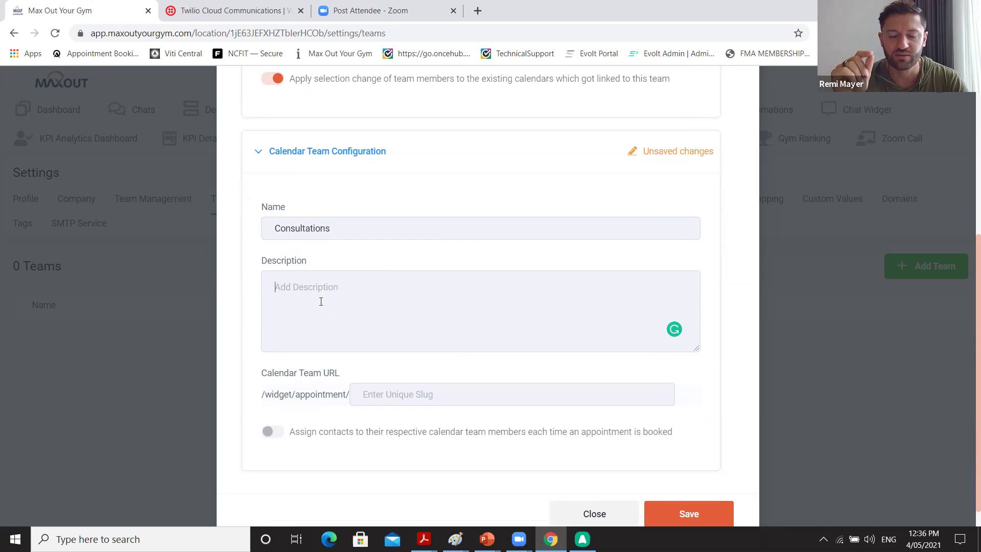
{"action": "left_click", "coordinate": [389, 395]}
{"action": "type", "text": "c"}
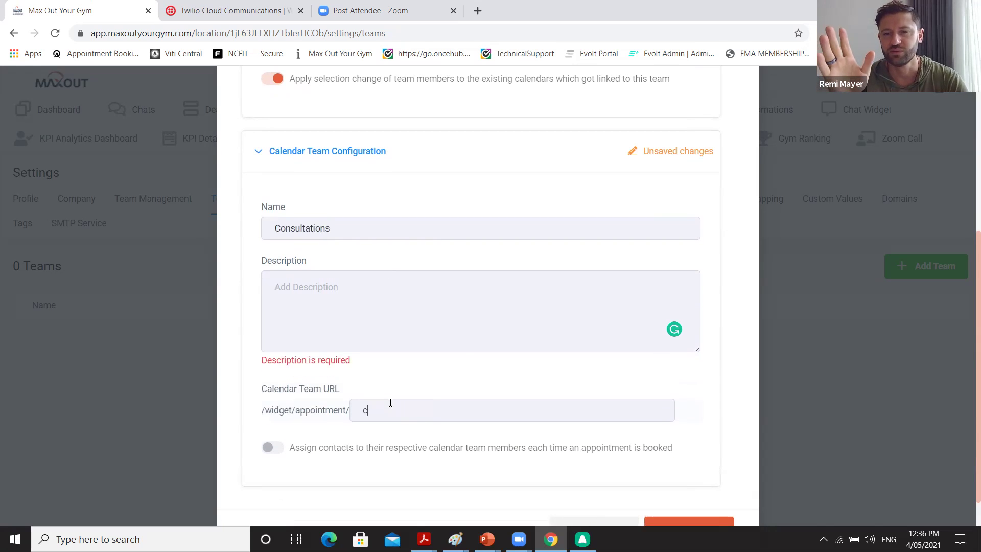
{"action": "type", "text": "onsultation"}
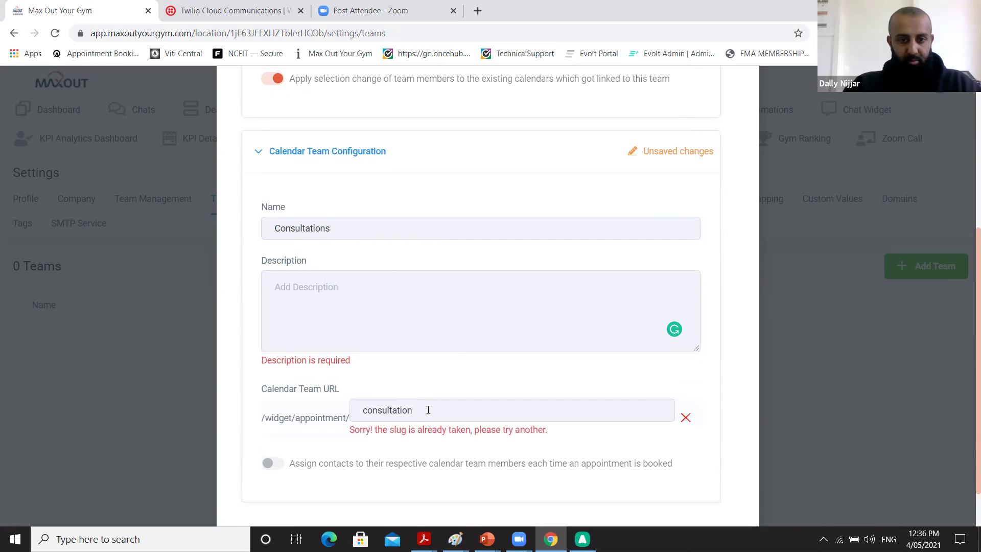
{"action": "key", "text": "BackSpace"}
{"action": "key", "text": "BackSpace"}
{"action": "key", "text": "BackSpace"}
{"action": "key", "text": "BackSpace"}
{"action": "key", "text": "BackSpace"}
{"action": "key", "text": "BackSpace"}
{"action": "key", "text": "BackSpace"}
{"action": "key", "text": "BackSpace"}
{"action": "key", "text": "BackSpace"}
{"action": "key", "text": "BackSpace"}
{"action": "key", "text": "BackSpace"}
{"action": "key", "text": "BackSpace"}
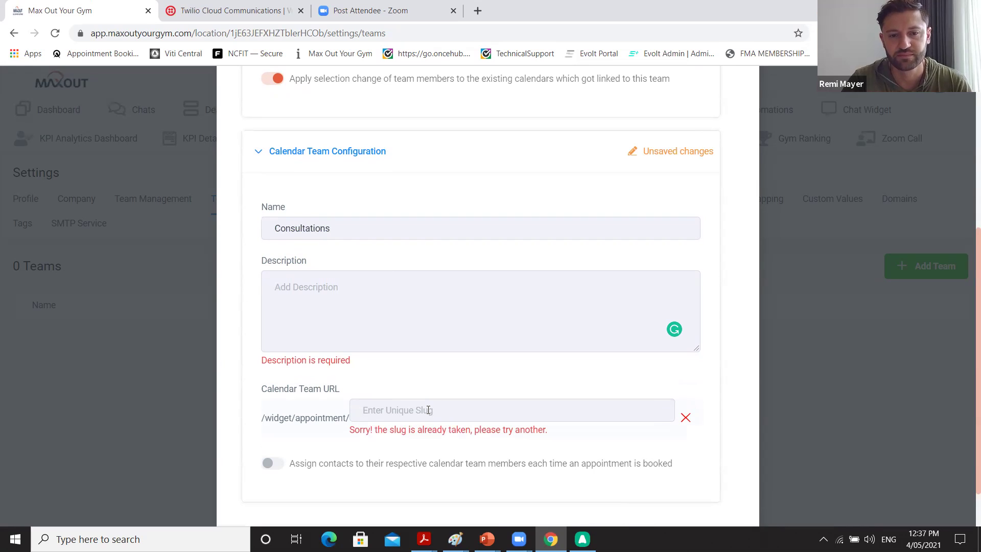
{"action": "type", "text": "fusio"}
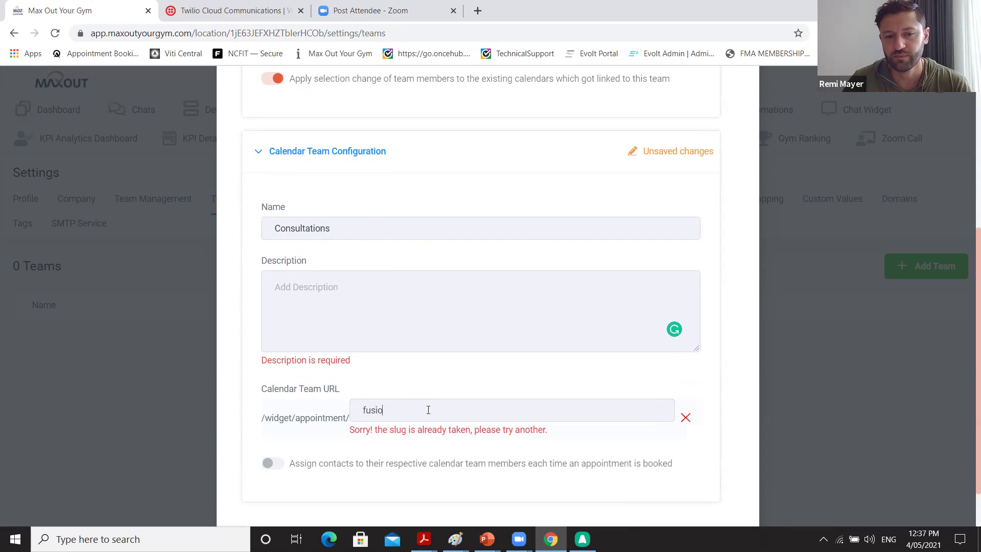
{"action": "type", "text": "n-consultation"}
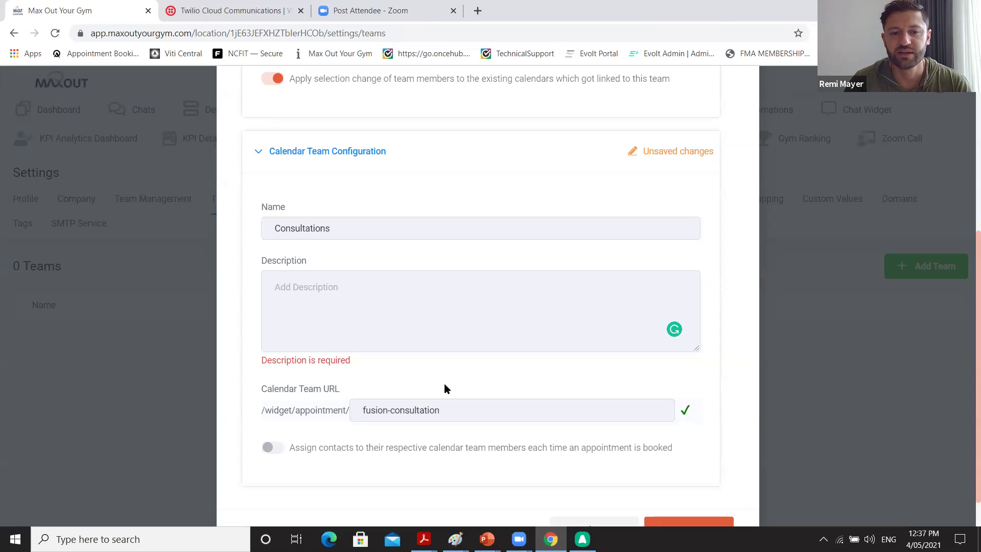
Write the team description, rewriting it as '30-60minute action plan session.'.
{"action": "scroll", "coordinate": [457, 403], "scroll_direction": "down", "scroll_amount": 1}
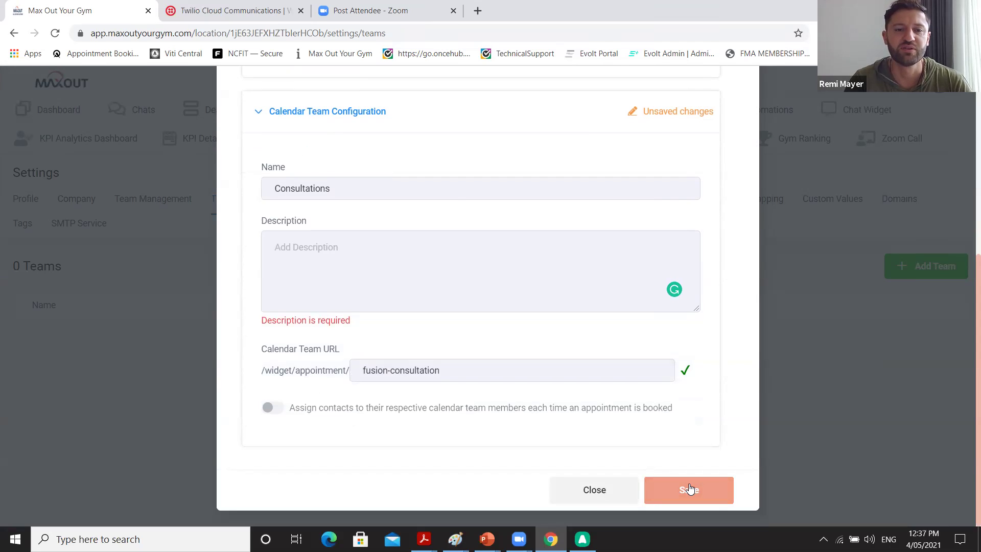
{"action": "left_click", "coordinate": [415, 278]}
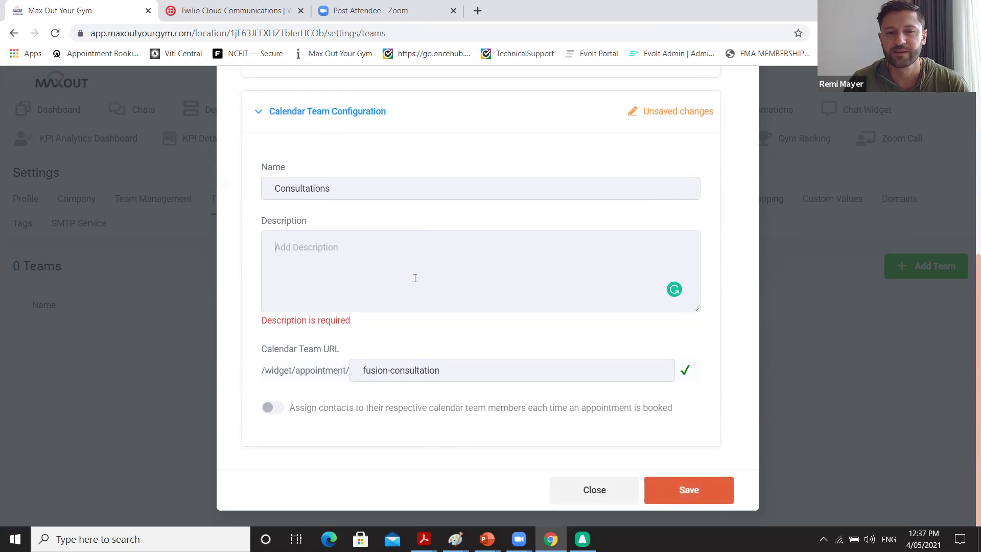
{"action": "type", "text": "Fir"}
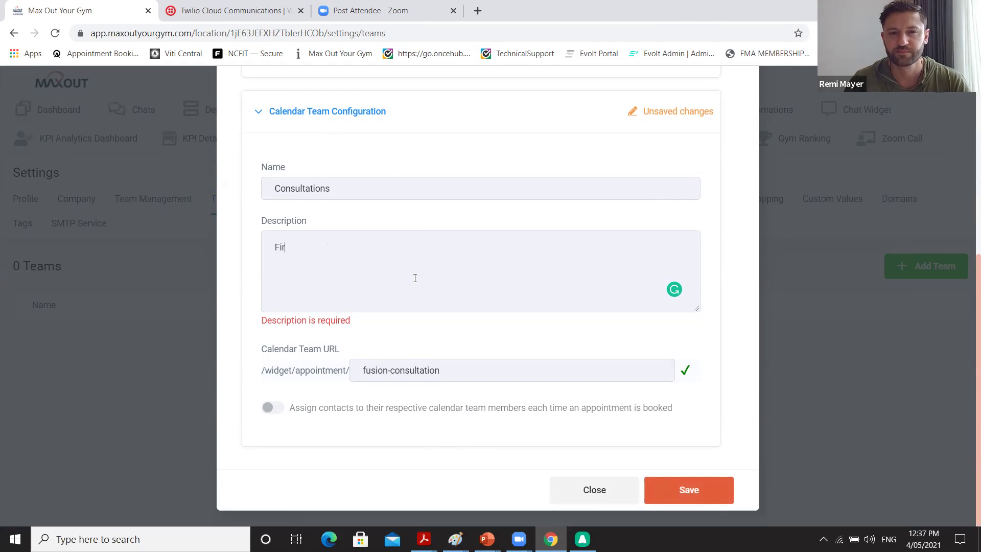
{"action": "type", "text": "st"}
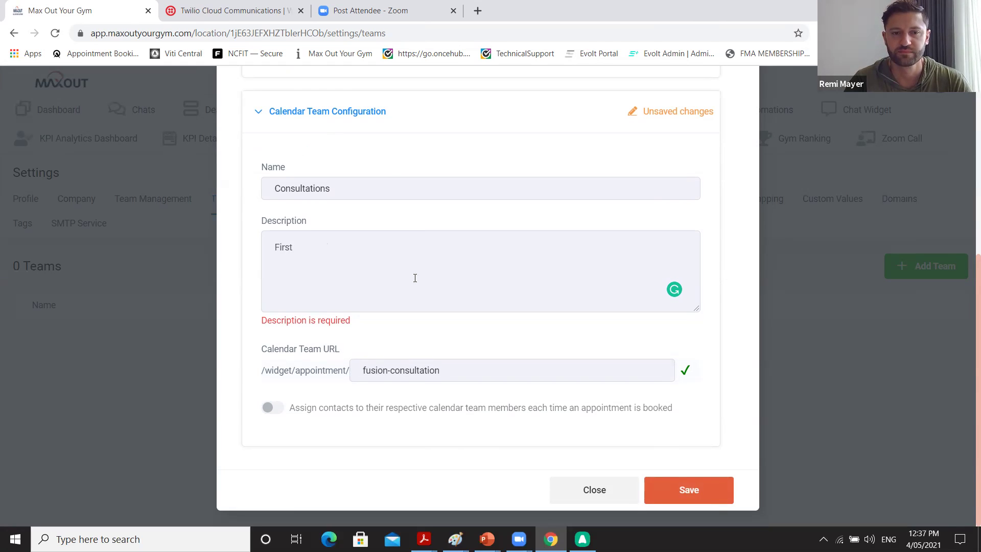
{"action": "type", "text": " Consul"}
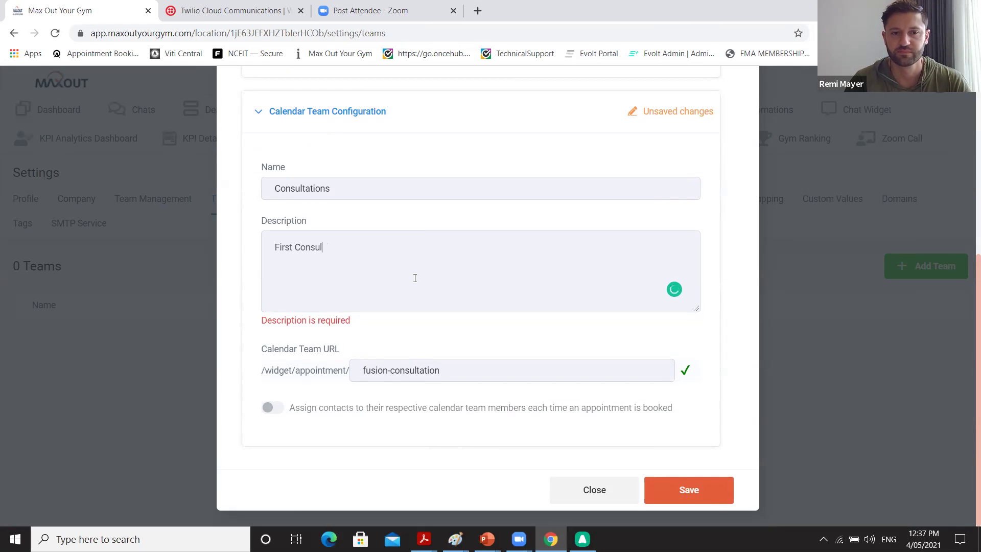
{"action": "type", "text": "tation with "}
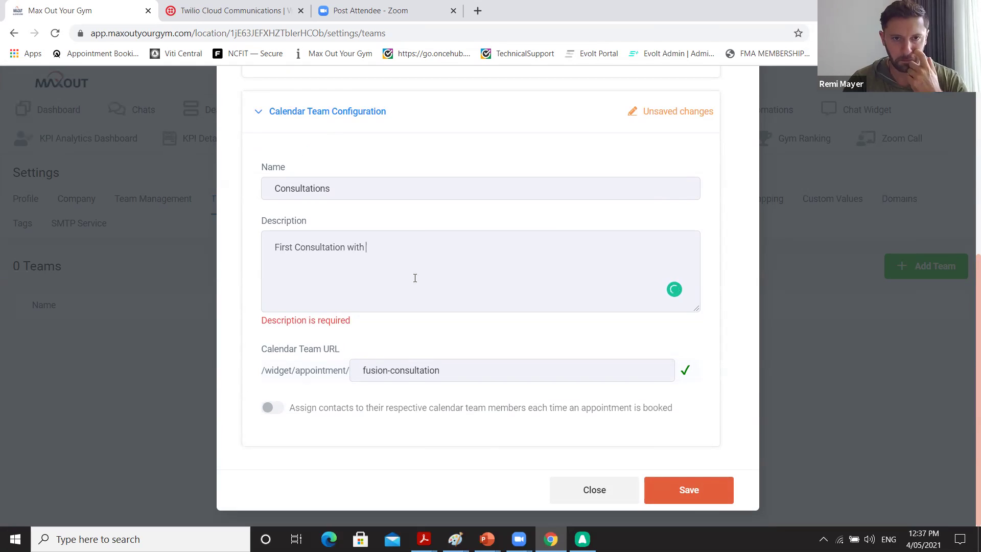
{"action": "type", "text": "a prospect."}
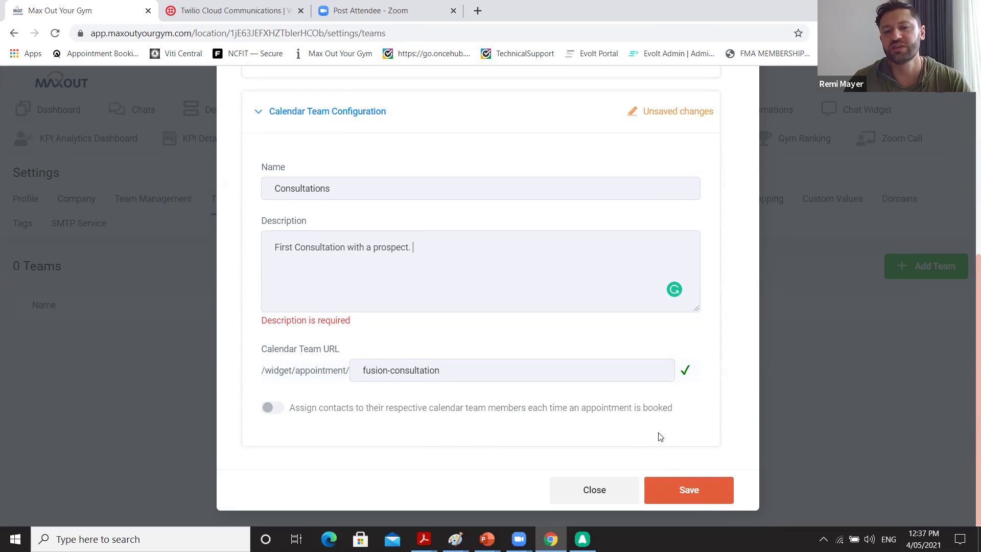
{"action": "left_click_drag", "start_coordinate": [415, 247], "coordinate": [249, 249]}
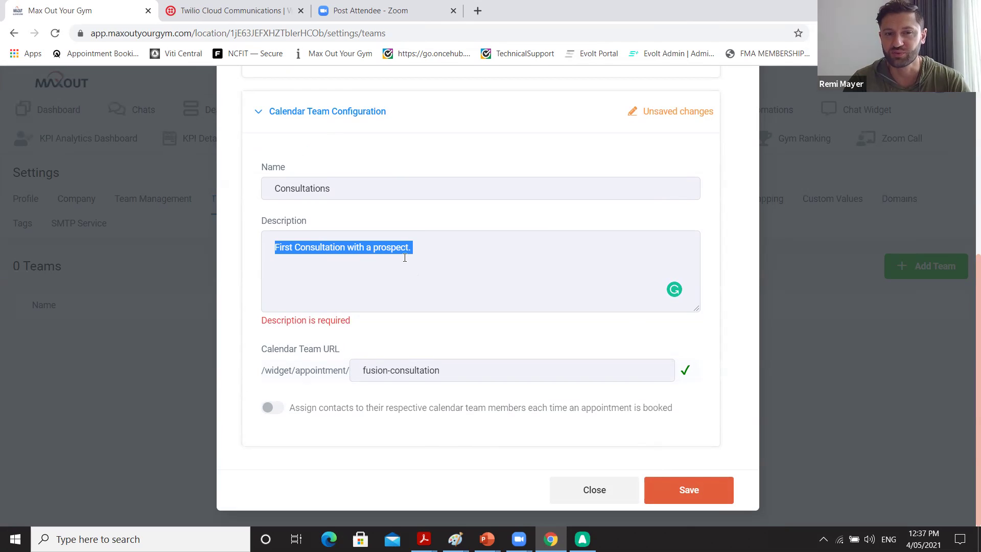
{"action": "key", "text": "BackSpace"}
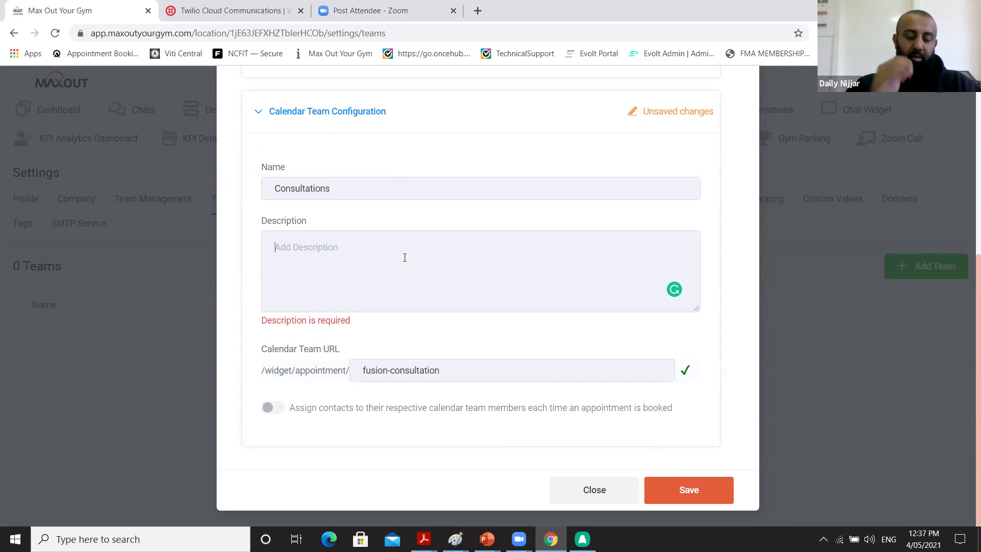
{"action": "type", "text": "60"}
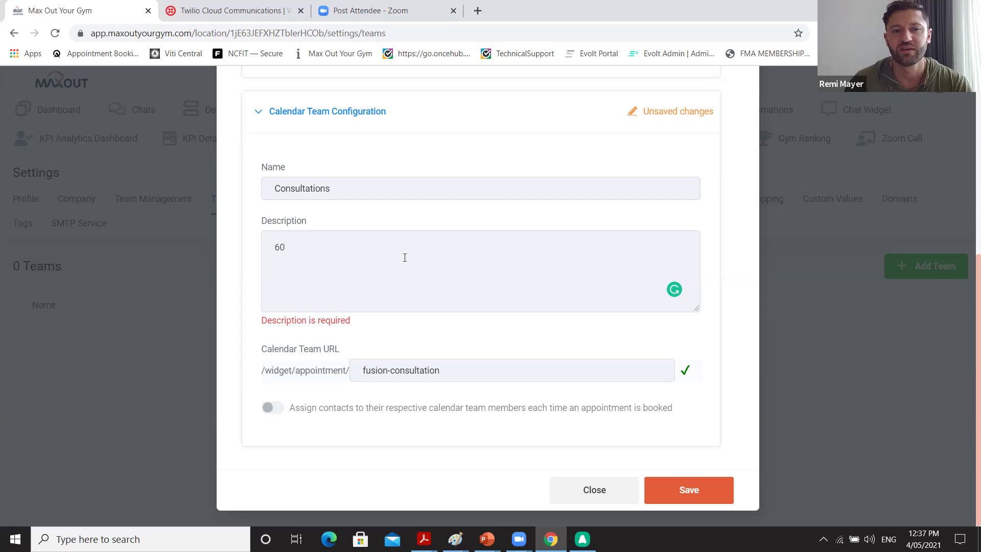
{"action": "key", "text": "BackSpace"}
{"action": "key", "text": "BackSpace"}
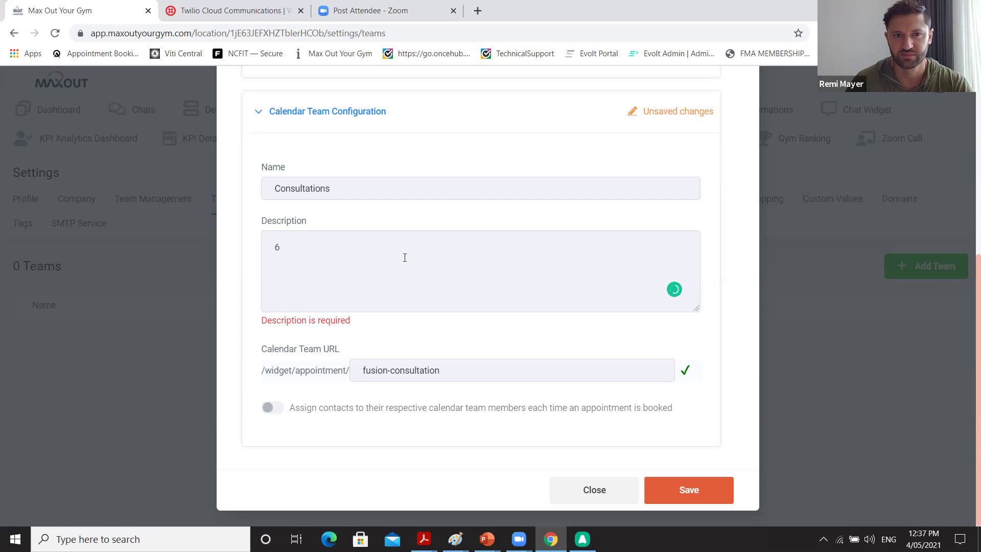
{"action": "type", "text": "30-"}
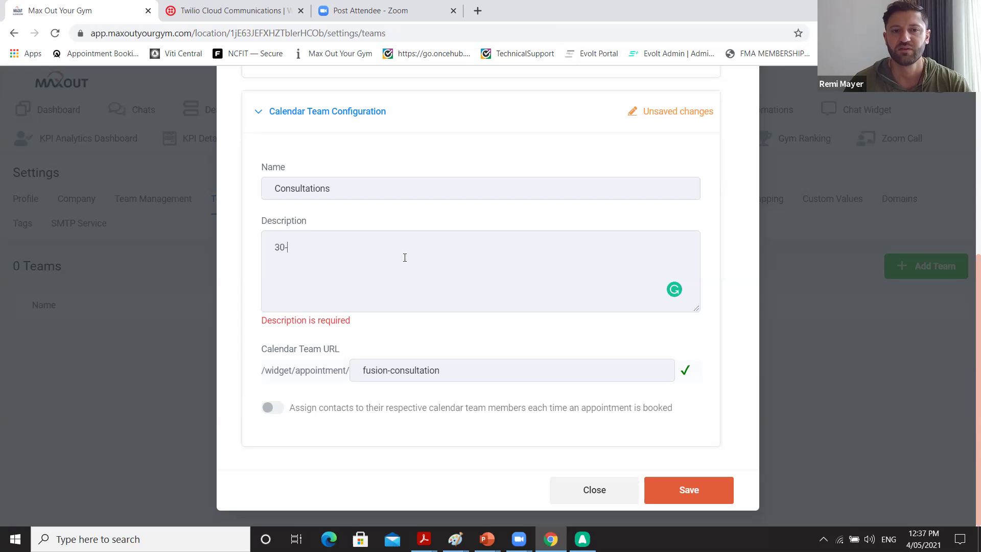
{"action": "type", "text": "60minute a"}
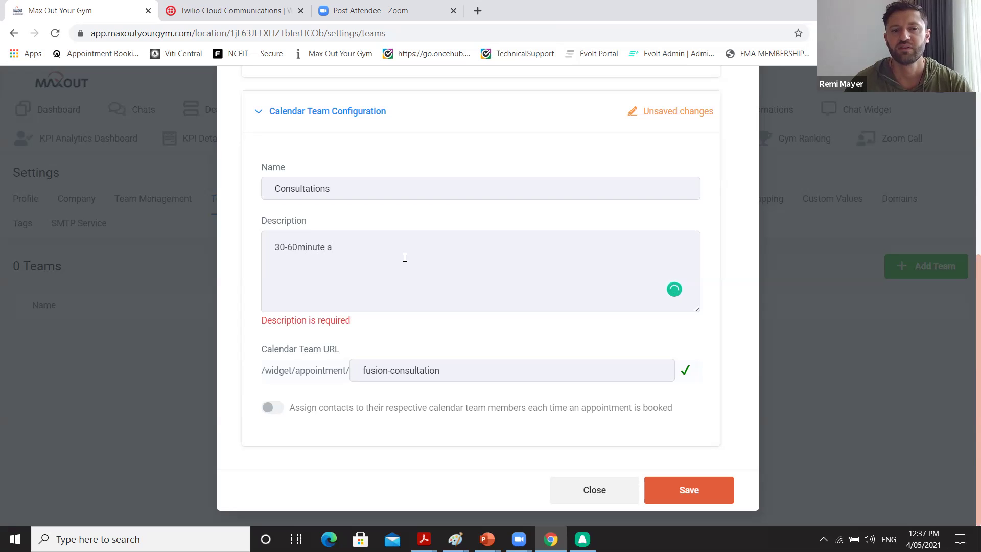
{"action": "type", "text": "ction plan session."}
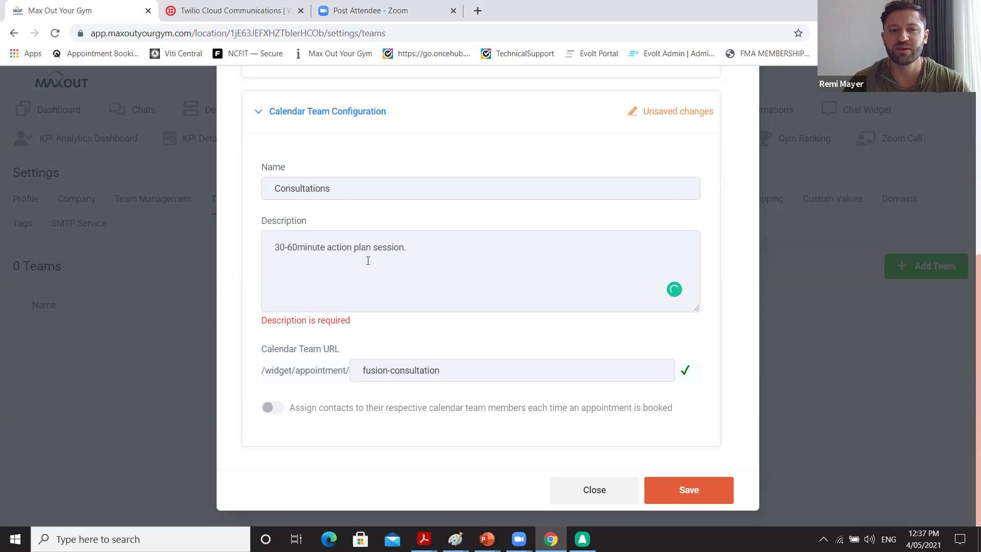
Edit the description to read 'FREE 60 minute action plan session.'.
{"action": "left_click", "coordinate": [297, 248]}
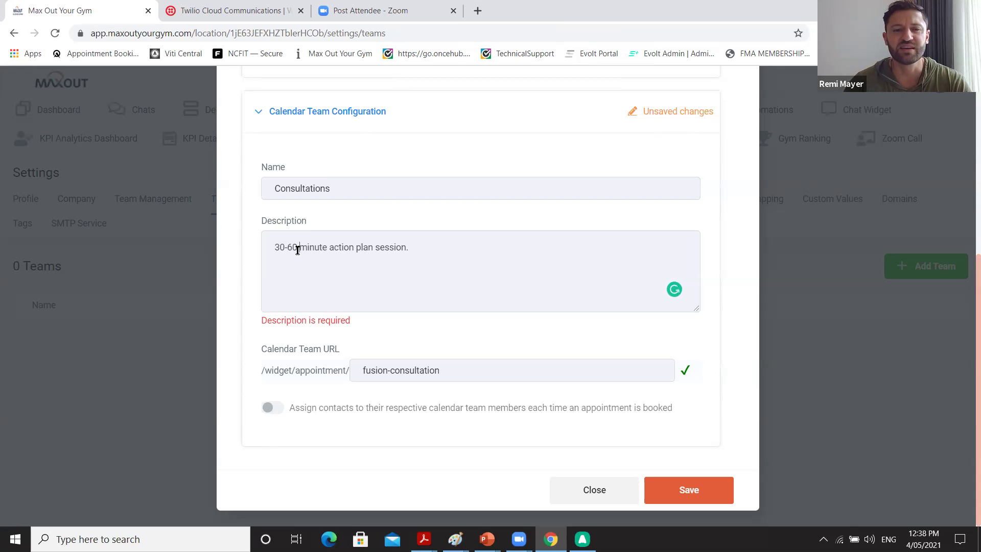
{"action": "left_click", "coordinate": [271, 248]}
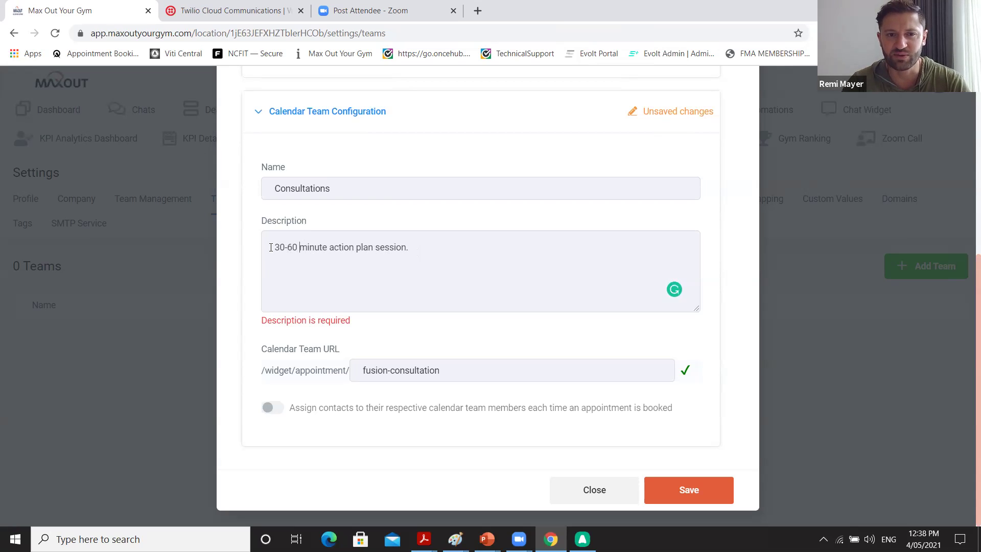
{"action": "type", "text": "FREE"}
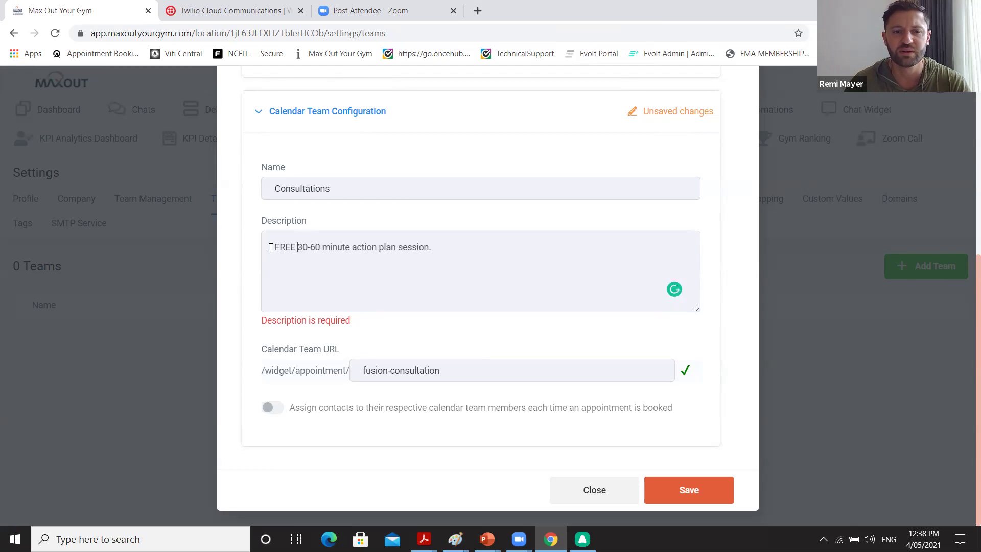
{"action": "left_click", "coordinate": [312, 248]}
{"action": "key", "text": "BackSpace"}
{"action": "key", "text": "BackSpace"}
{"action": "key", "text": "BackSpace"}
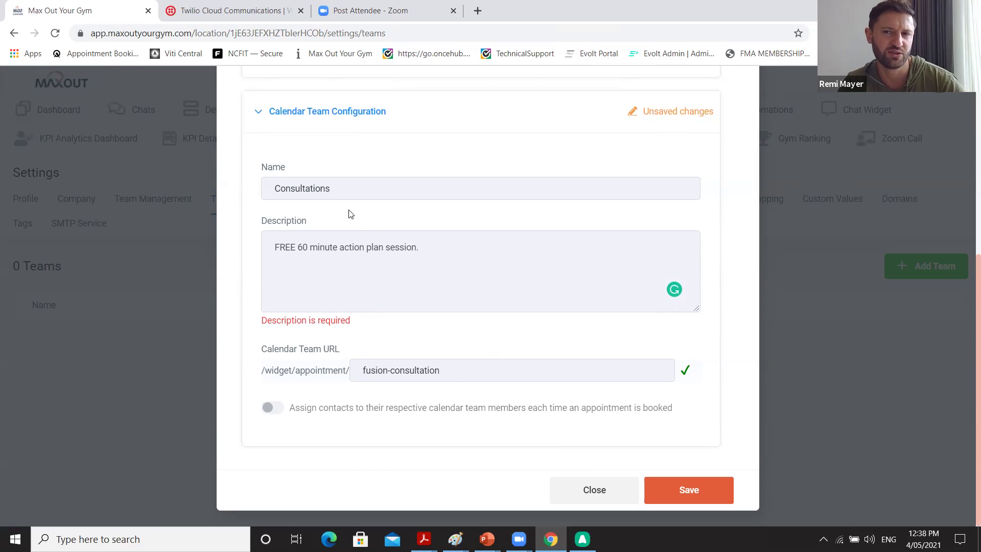
Prefix the team name with FREE and save the team.
{"action": "left_click", "coordinate": [338, 194]}
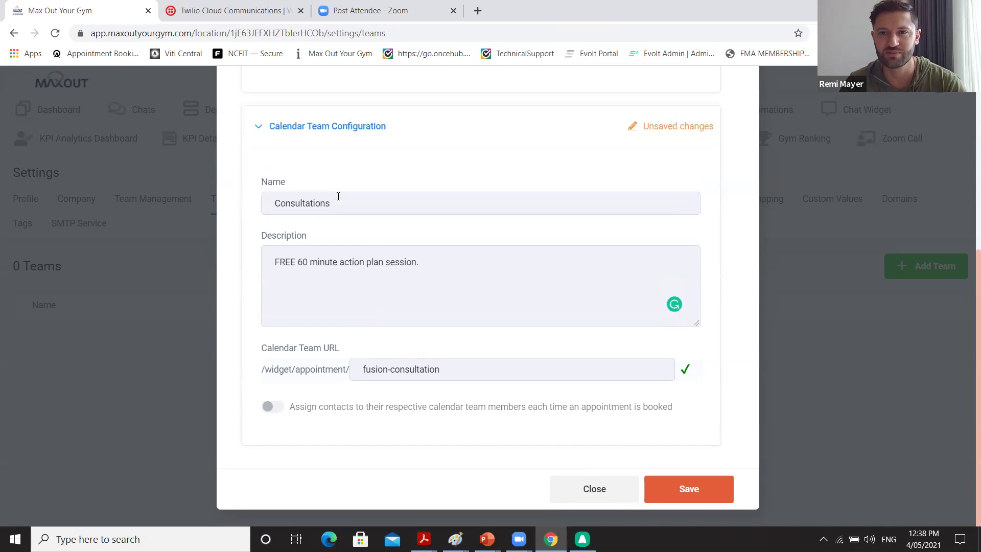
{"action": "left_click", "coordinate": [276, 203]}
{"action": "type", "text": "FREE"}
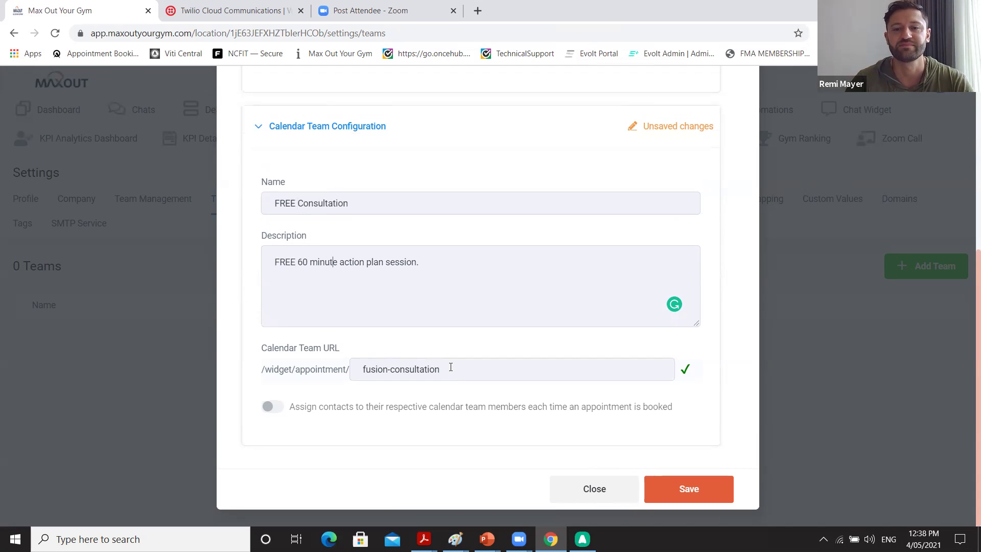
{"action": "left_click", "coordinate": [667, 485]}
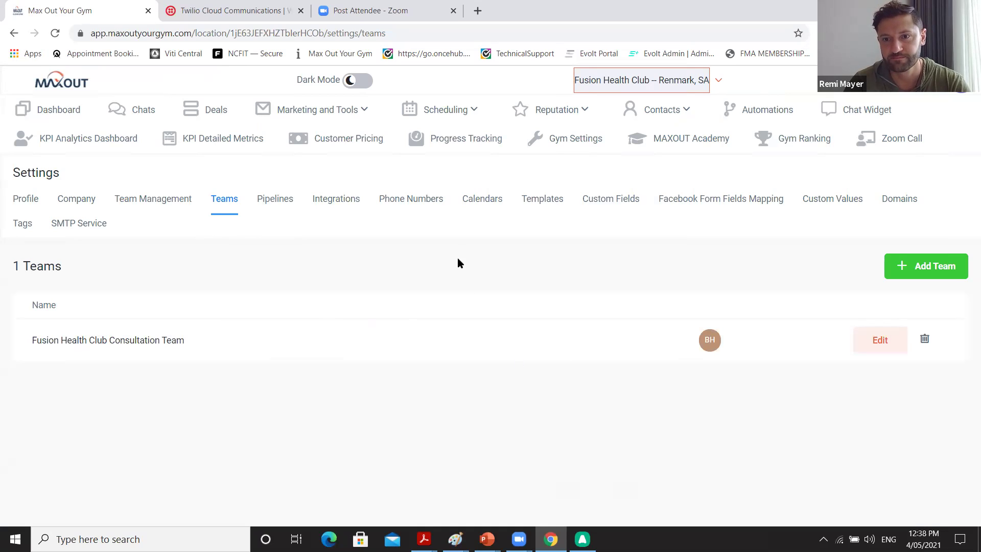
Open Calendars settings and start a new calendar for the Fusion Health Club Consultation Team.
{"action": "left_click", "coordinate": [492, 198]}
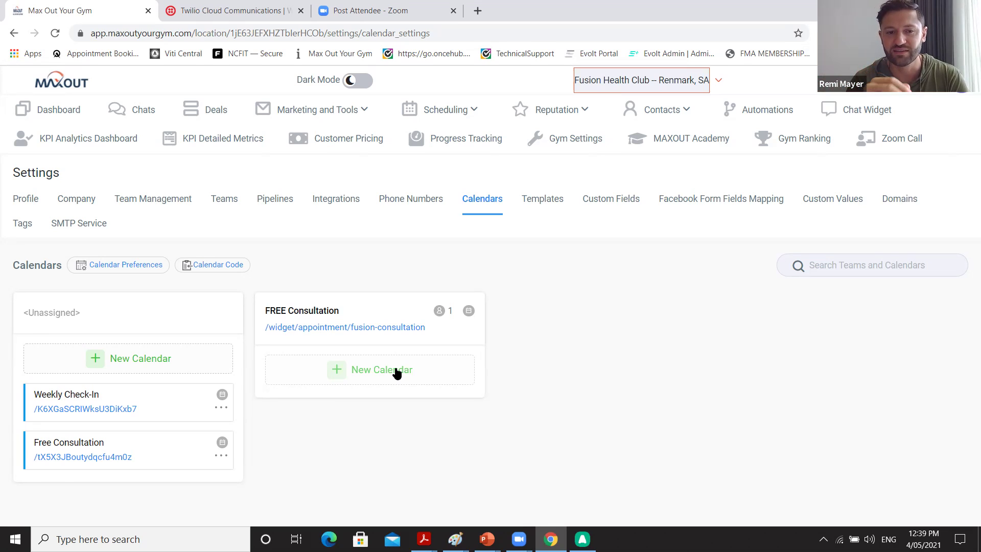
{"action": "left_click", "coordinate": [445, 370]}
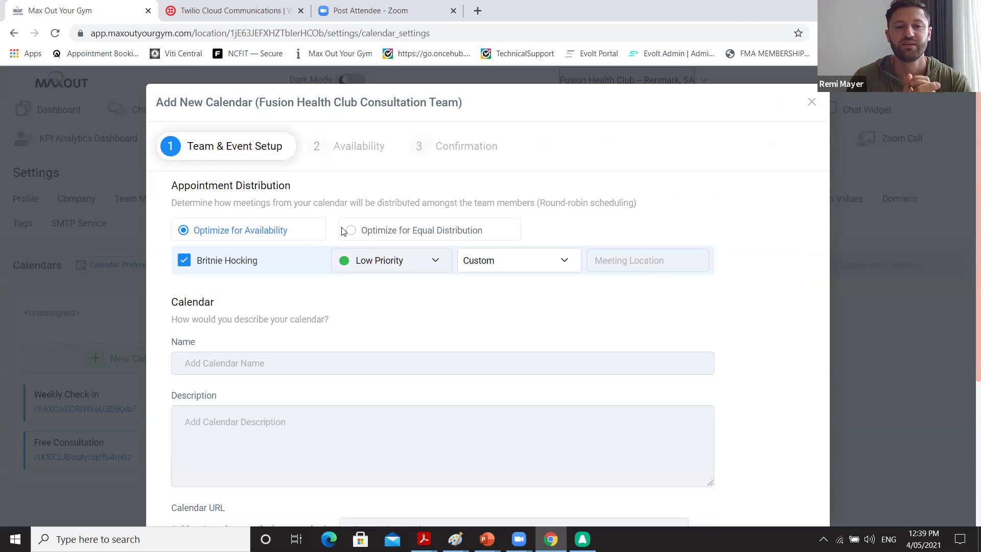
Enter name 'Consultation', description '60 Minute Action Plan Session' and URL slug 'consultation'.
{"action": "scroll", "coordinate": [362, 353], "scroll_direction": "down", "scroll_amount": 1}
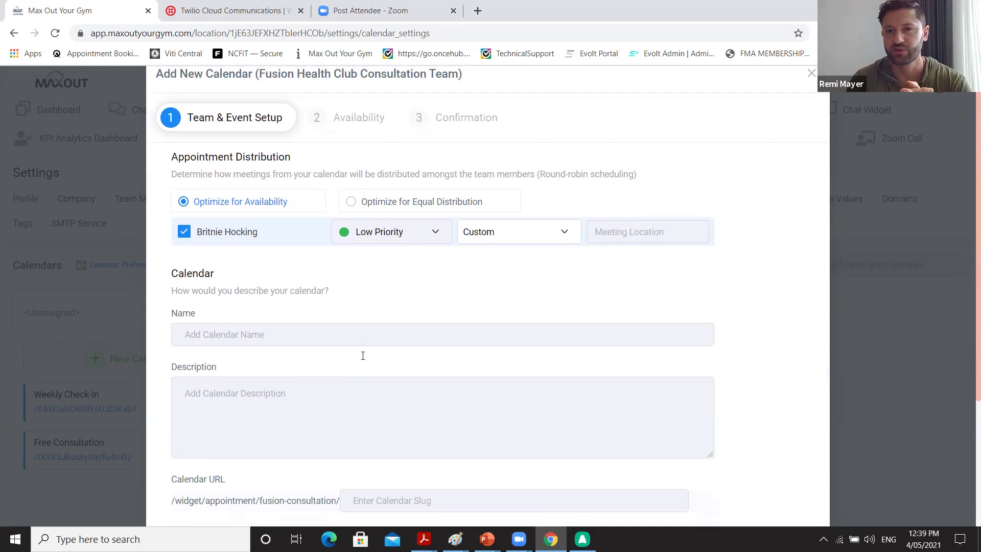
{"action": "scroll", "coordinate": [310, 339], "scroll_direction": "down", "scroll_amount": 1}
{"action": "scroll", "coordinate": [309, 341], "scroll_direction": "down", "scroll_amount": 1}
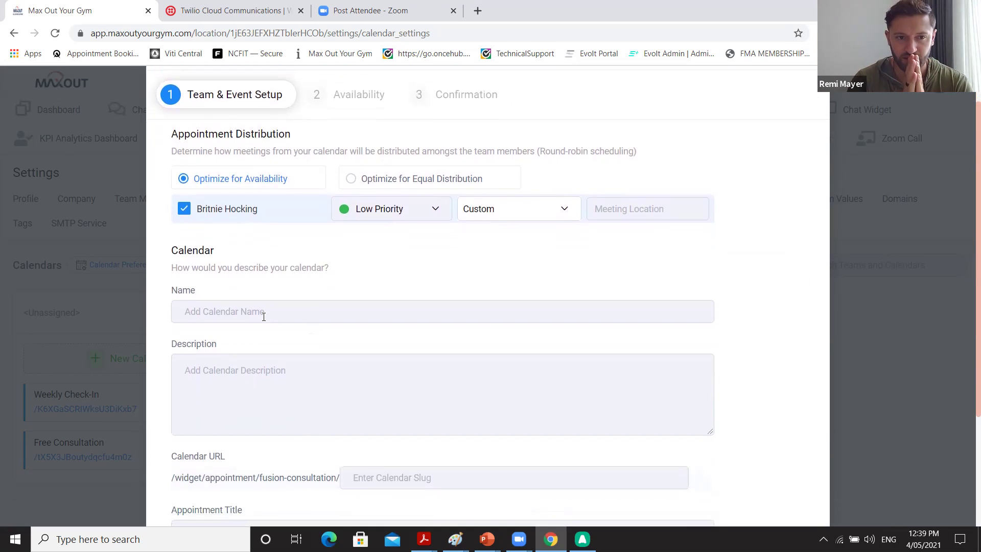
{"action": "scroll", "coordinate": [264, 316], "scroll_direction": "down", "scroll_amount": 2}
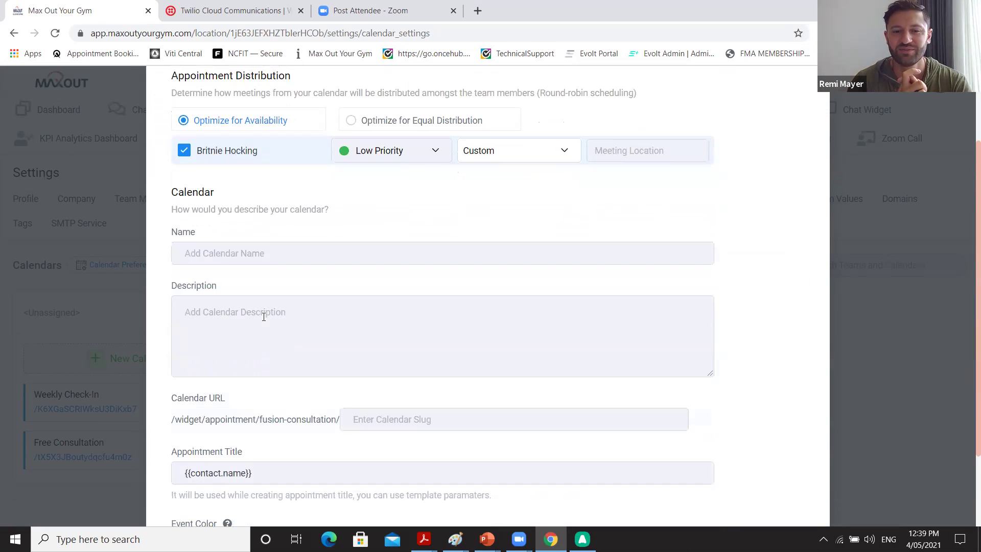
{"action": "type", "text": "Consul"}
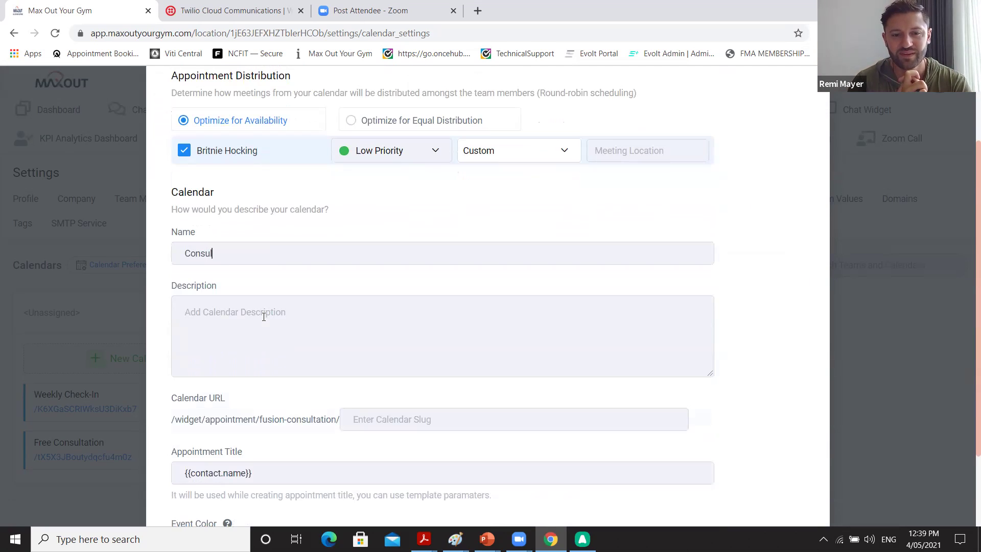
{"action": "type", "text": "tation"}
{"action": "type", "text": "60 M"}
{"action": "type", "text": "inute"}
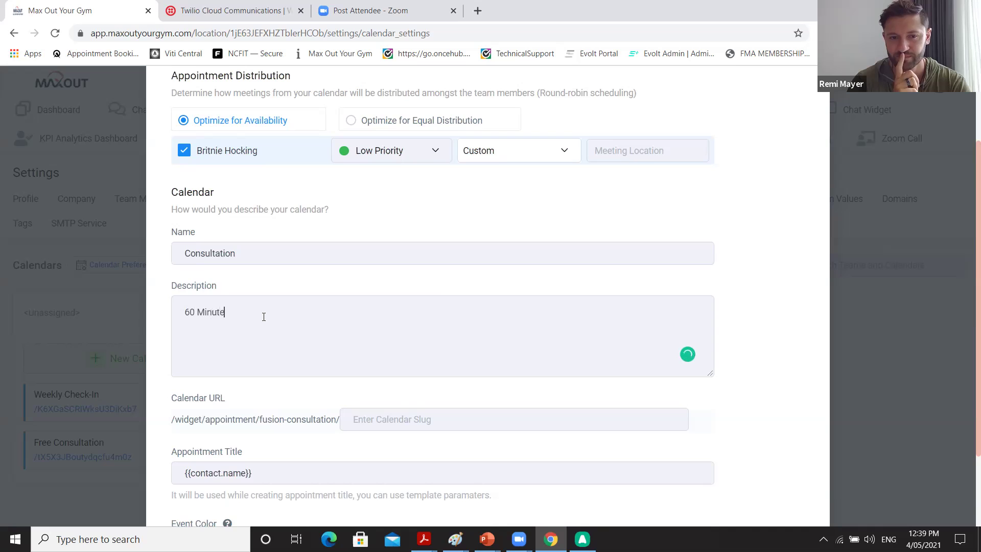
{"action": "type", "text": " Action Plan Session"}
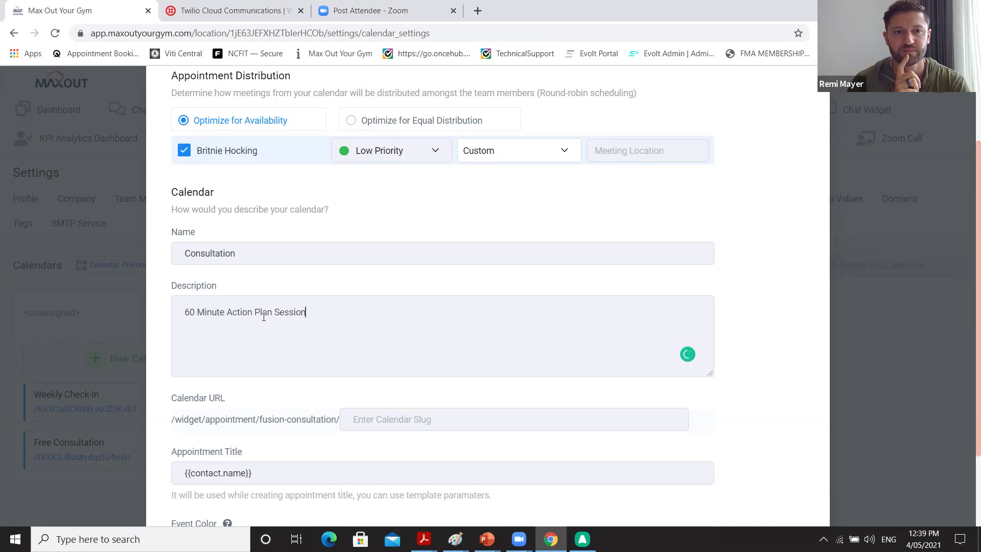
{"action": "left_click", "coordinate": [372, 419]}
{"action": "type", "text": "consultation"}
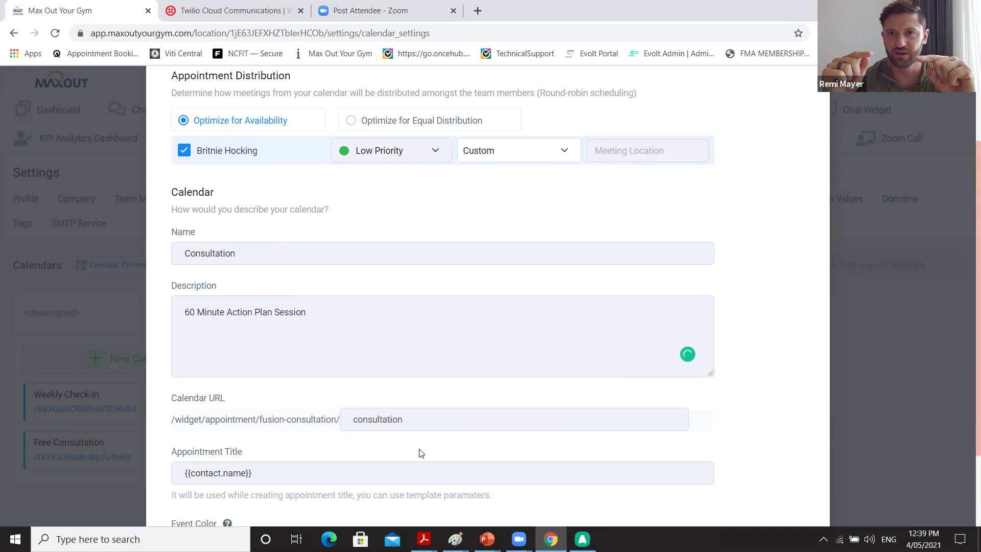
Make the team member High Priority, append '- FREE Consultation' to the appointment title, and save.
{"action": "left_click", "coordinate": [346, 474]}
{"action": "scroll", "coordinate": [447, 452], "scroll_direction": "down", "scroll_amount": 2}
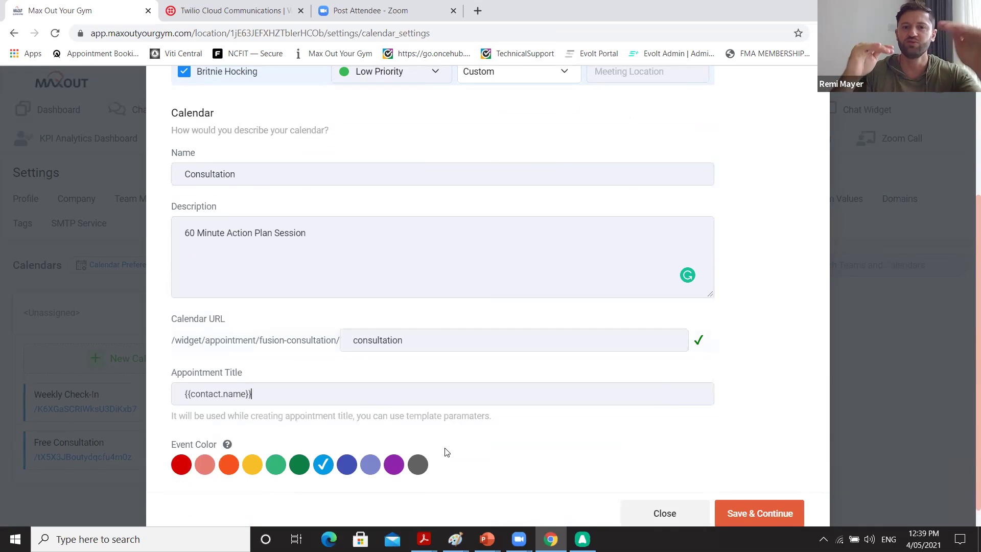
{"action": "scroll", "coordinate": [458, 294], "scroll_direction": "up", "scroll_amount": 2}
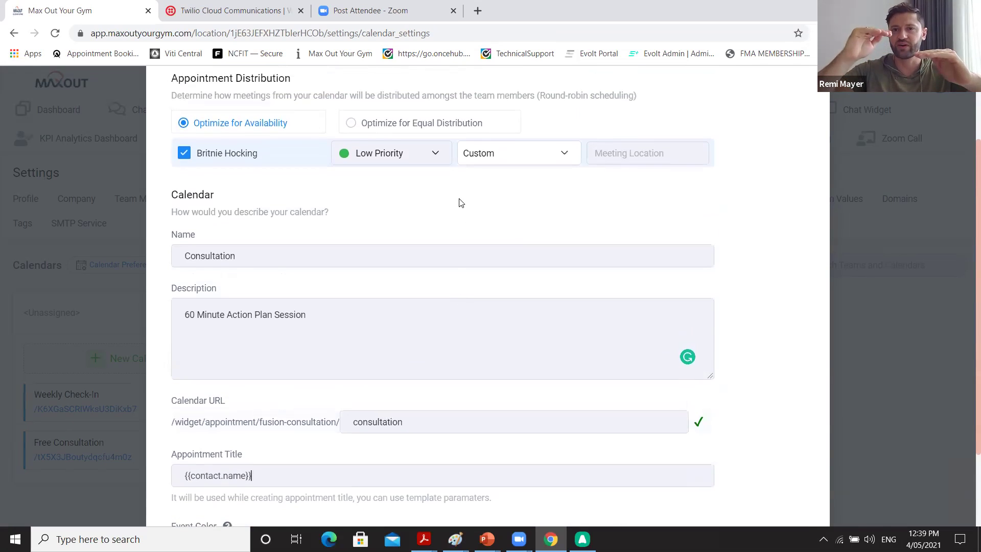
{"action": "left_click", "coordinate": [437, 156]}
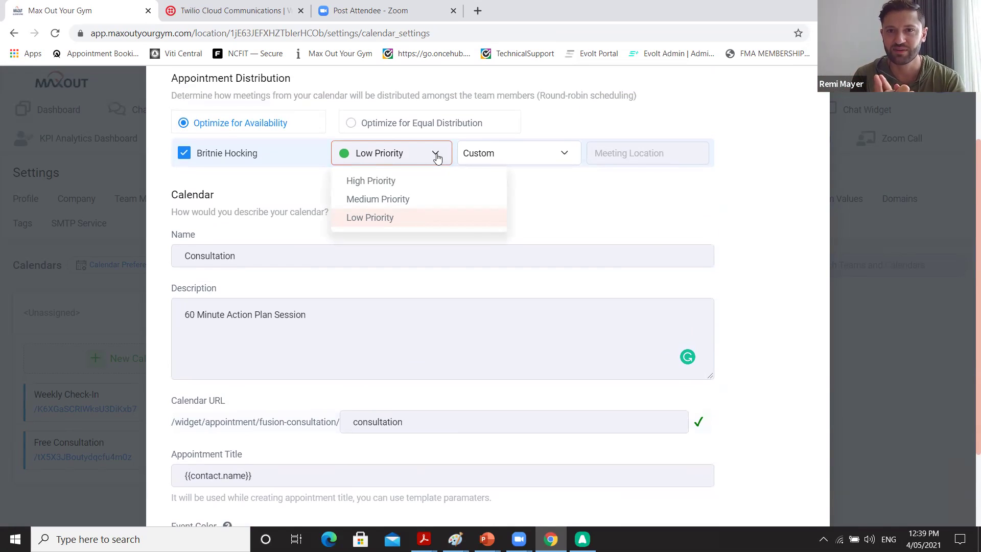
{"action": "left_click", "coordinate": [400, 182]}
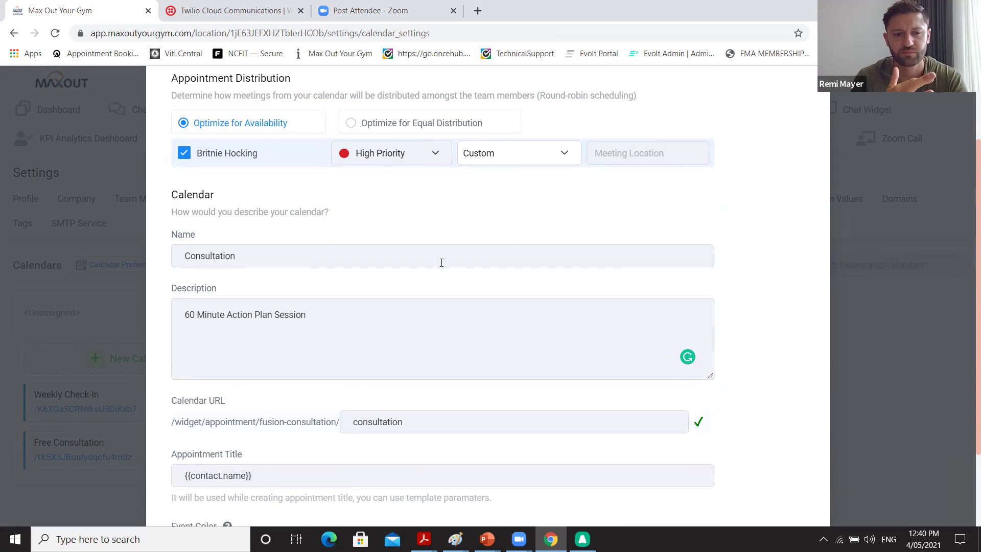
{"action": "scroll", "coordinate": [442, 263], "scroll_direction": "down", "scroll_amount": 2}
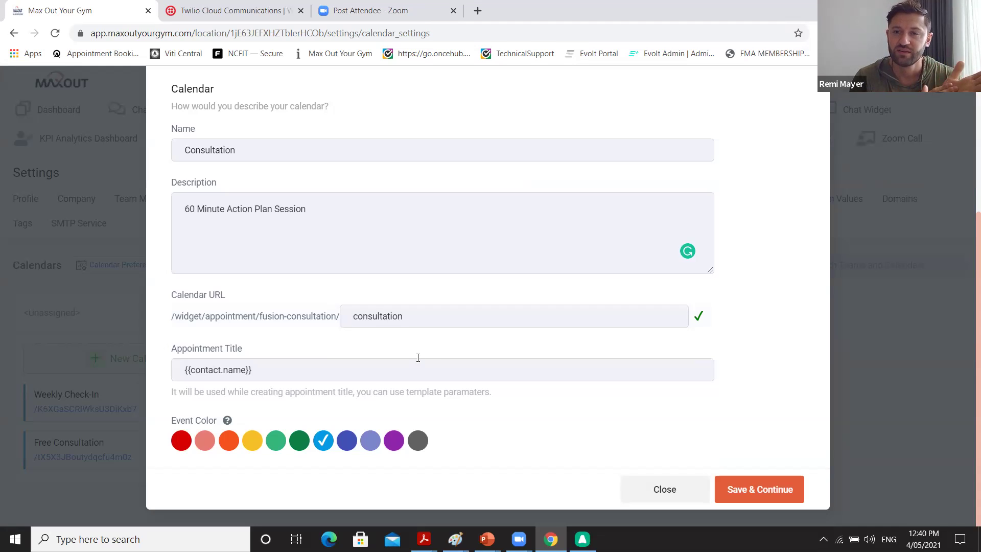
{"action": "left_click", "coordinate": [352, 373]}
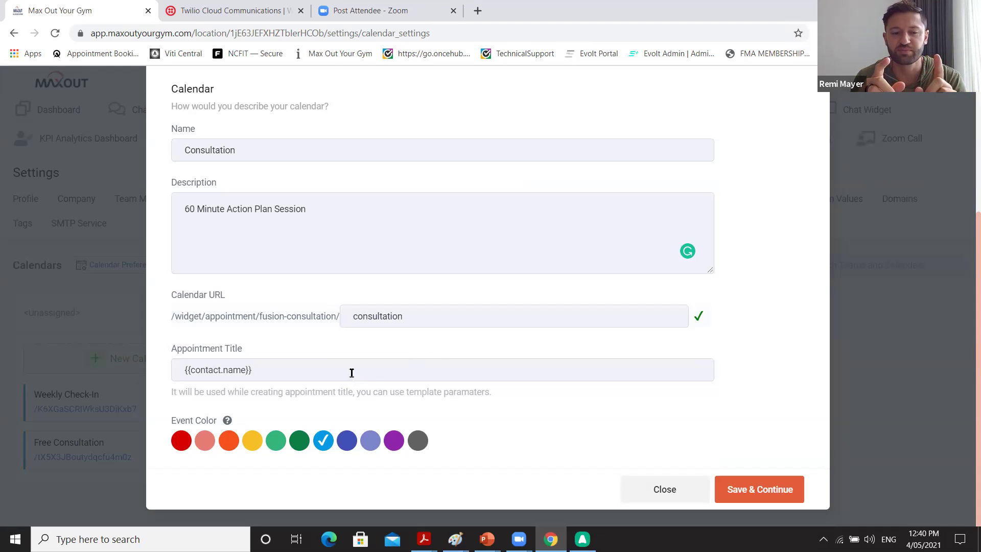
{"action": "type", "text": "- FREE Consultation"}
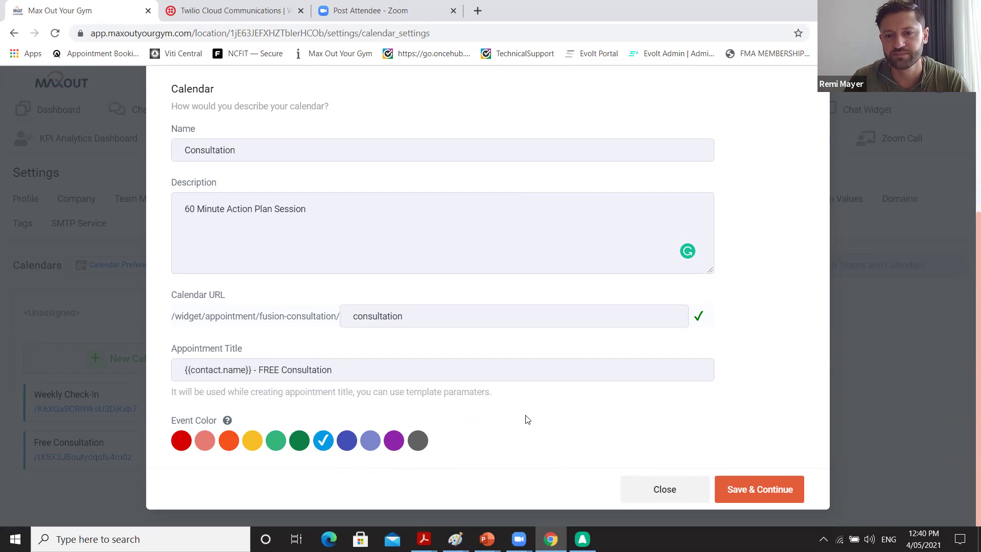
{"action": "left_click", "coordinate": [753, 486]}
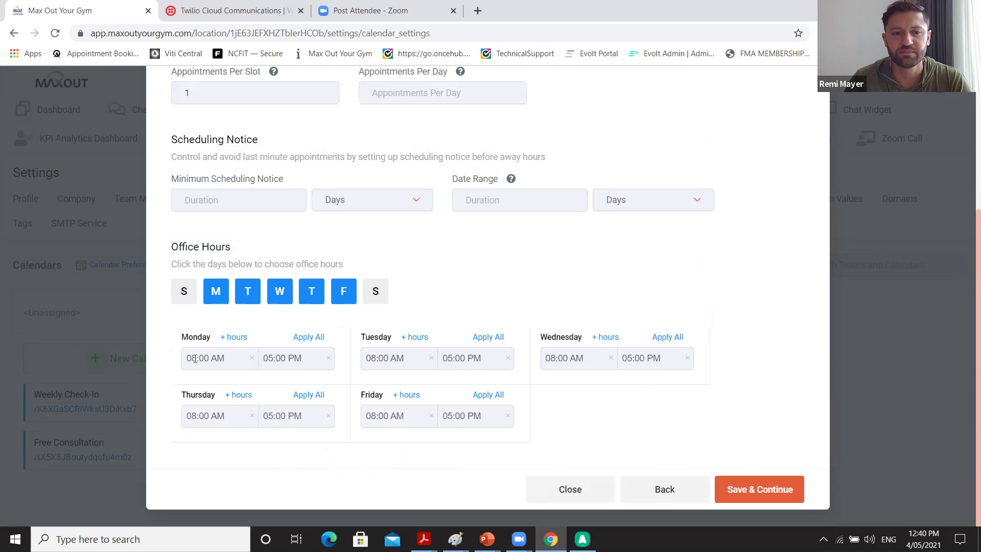
Set slot duration and slot interval to 1 hour, and enter 30 in the next field.
{"action": "scroll", "coordinate": [307, 280], "scroll_direction": "up", "scroll_amount": 4}
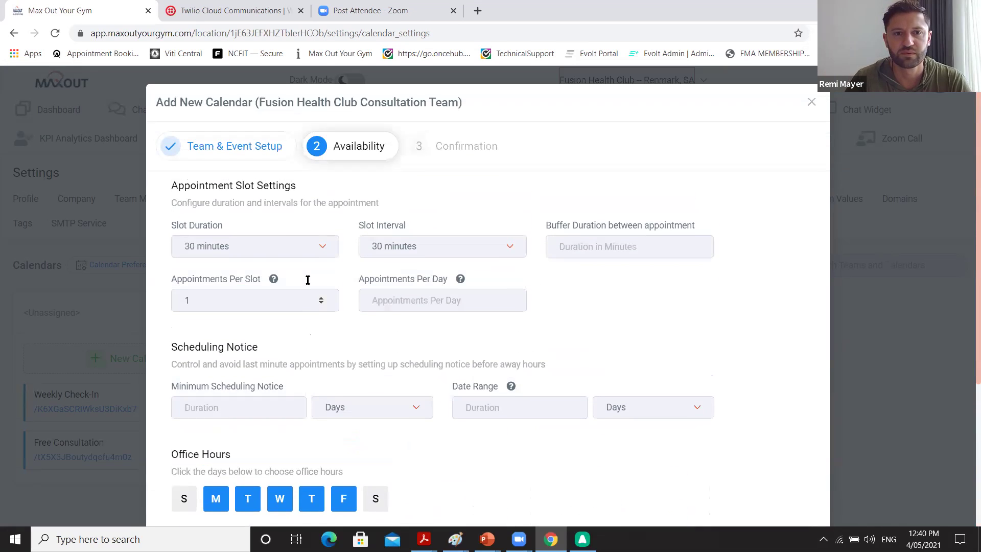
{"action": "left_click", "coordinate": [307, 255]}
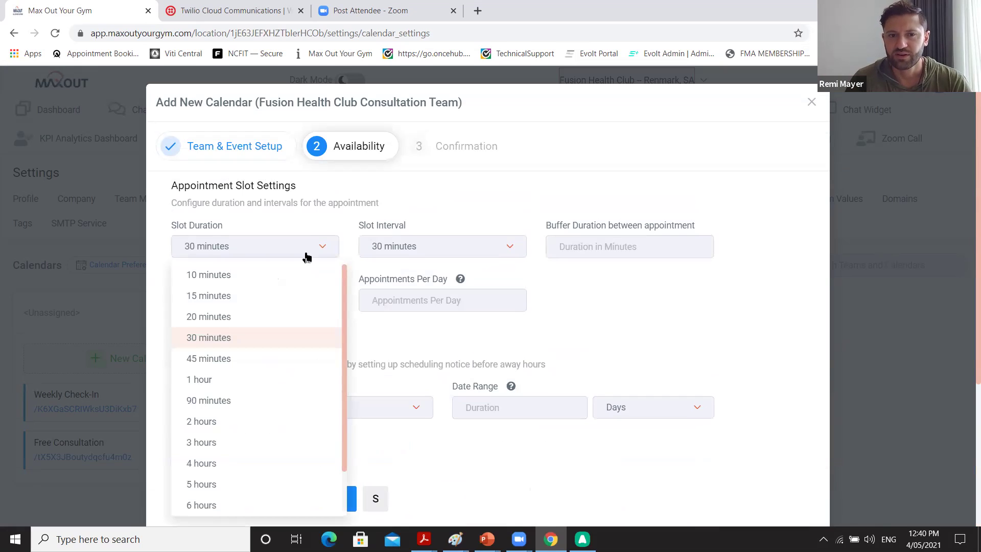
{"action": "left_click", "coordinate": [256, 383]}
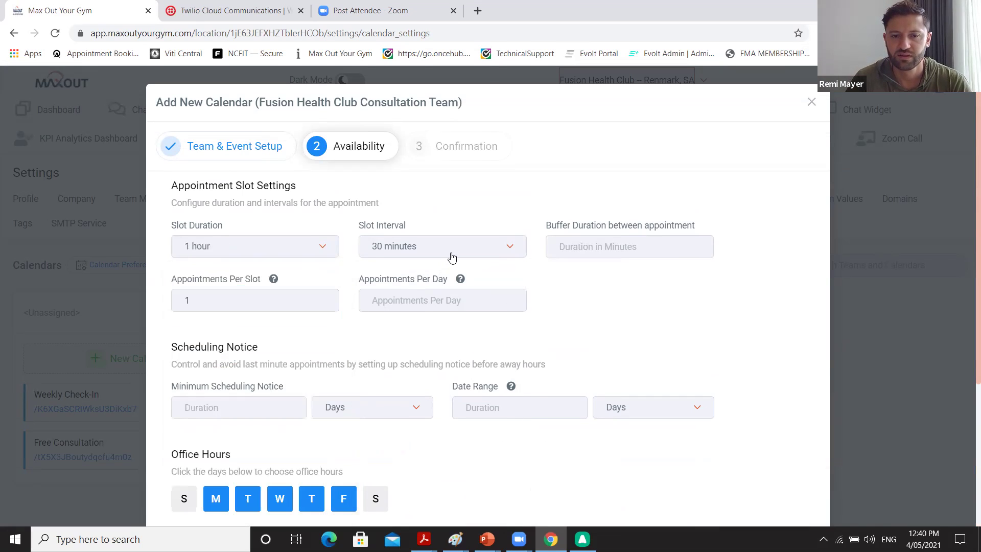
{"action": "left_click", "coordinate": [451, 258]}
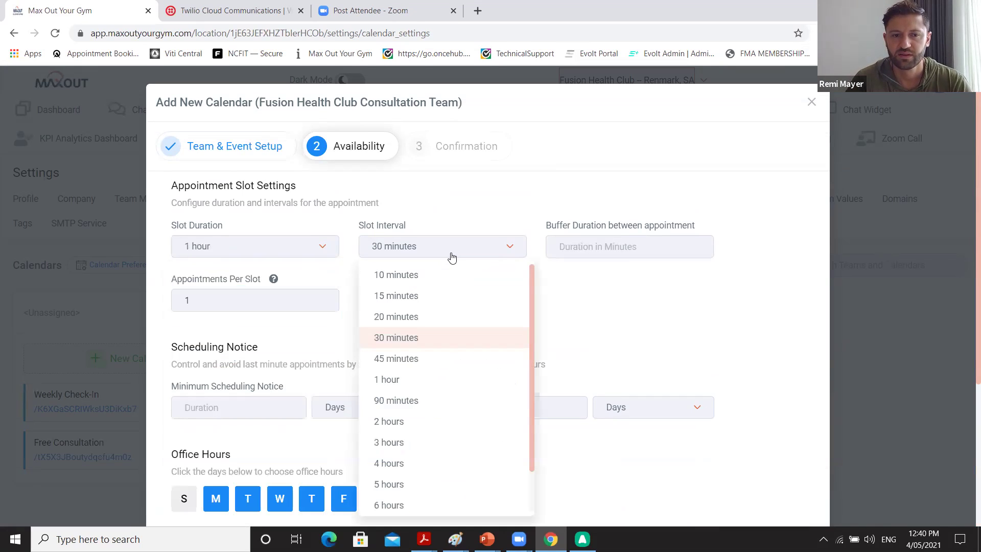
{"action": "left_click", "coordinate": [407, 380]}
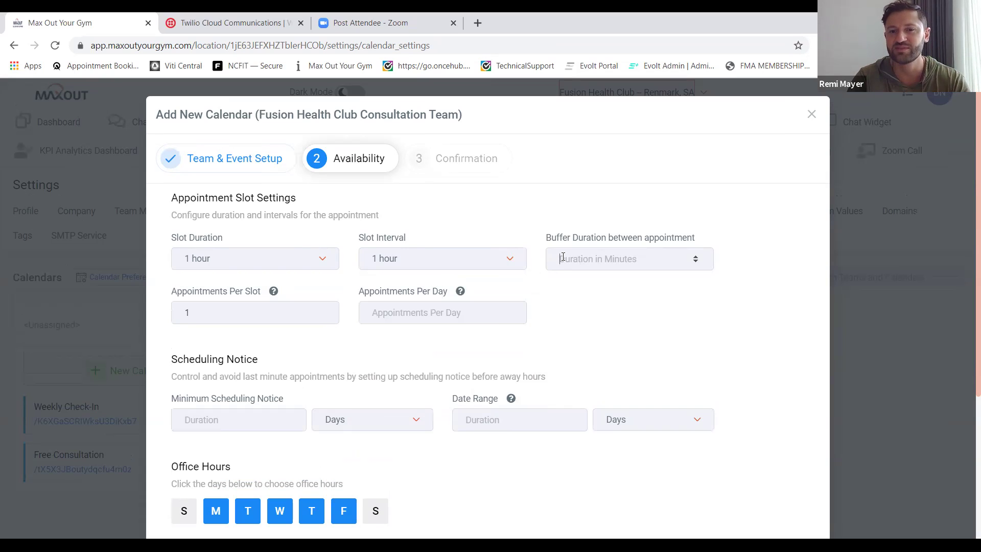
{"action": "type", "text": "3"}
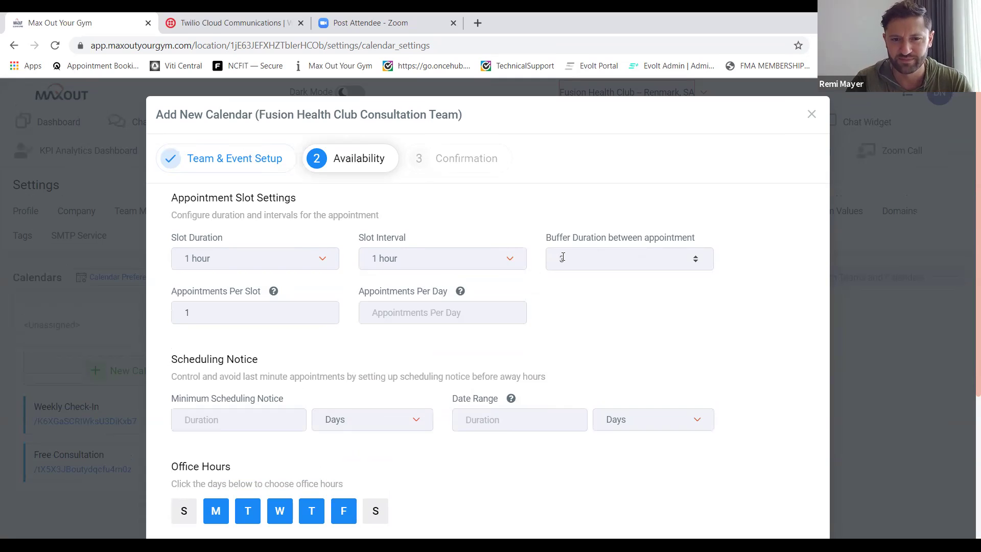
{"action": "type", "text": "0"}
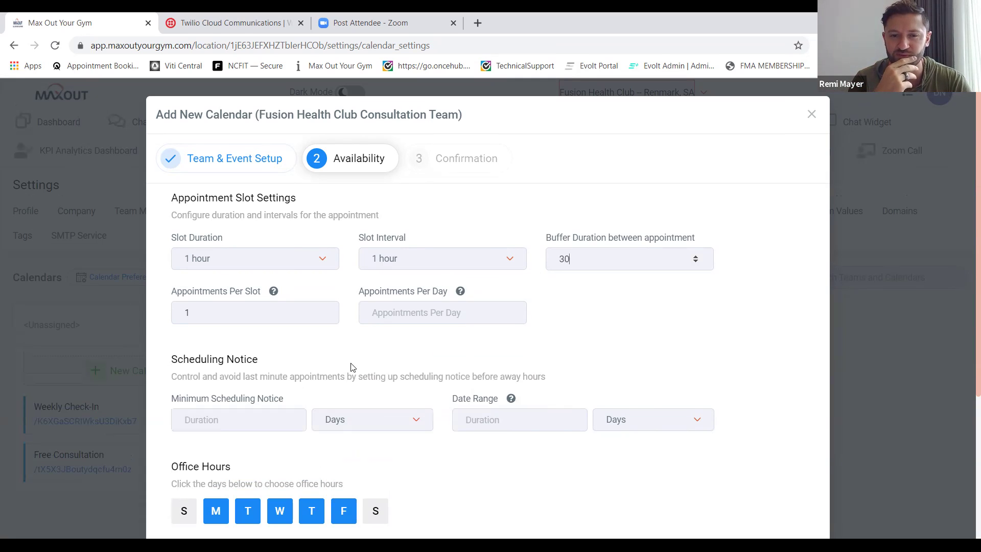
Set the minimum scheduling notice to 2 Hours.
{"action": "scroll", "coordinate": [351, 368], "scroll_direction": "down", "scroll_amount": 3}
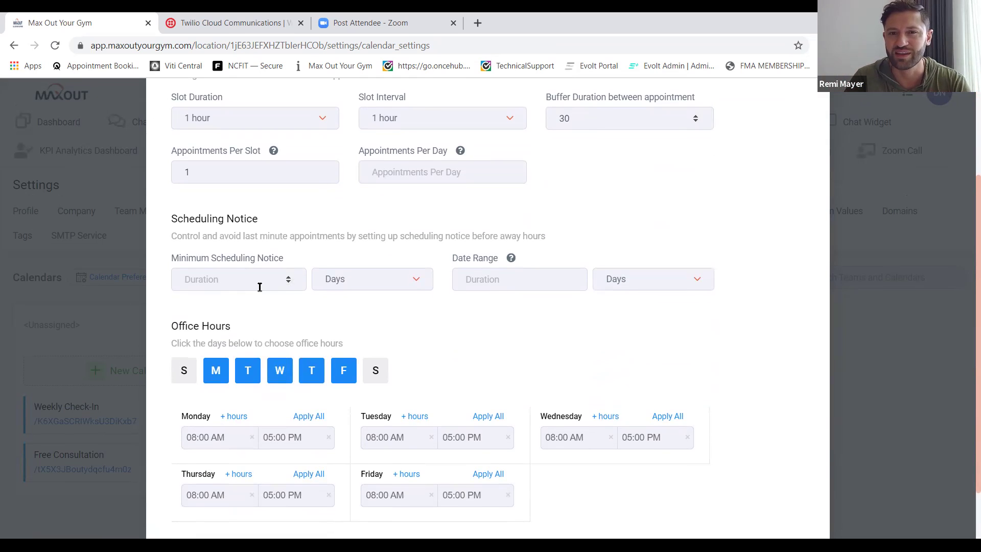
{"action": "scroll", "coordinate": [260, 287], "scroll_direction": "down", "scroll_amount": 1}
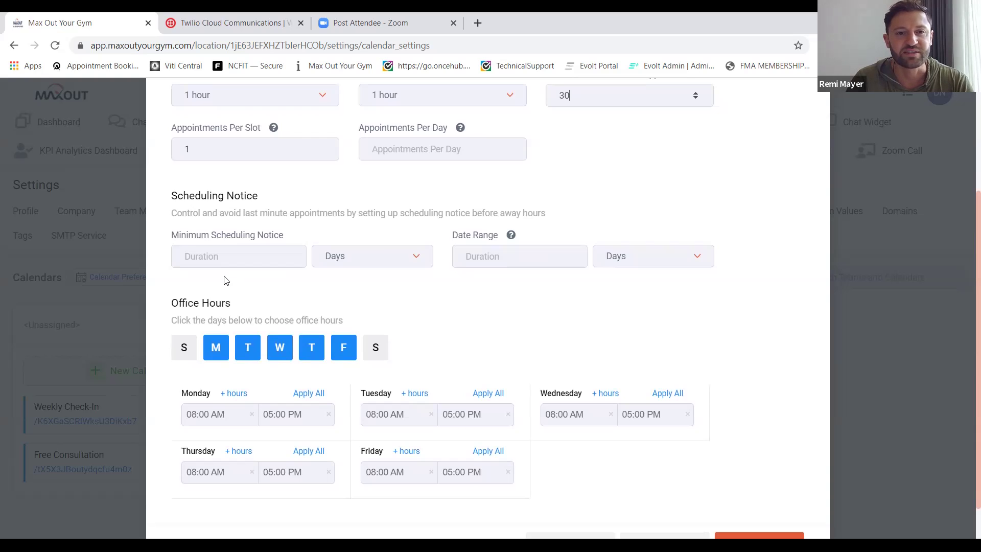
{"action": "left_click", "coordinate": [222, 256]}
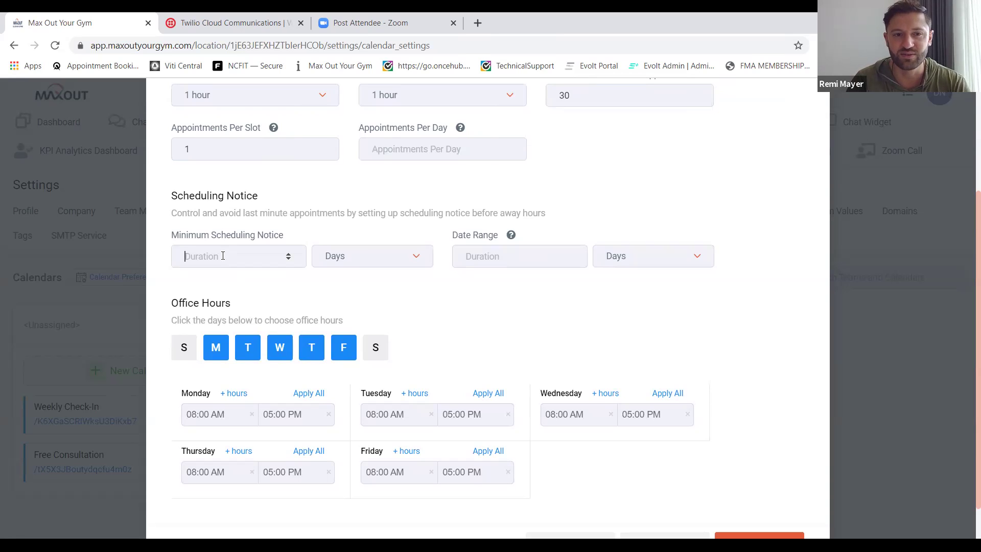
{"action": "left_click", "coordinate": [371, 256]}
{"action": "left_click", "coordinate": [364, 289]}
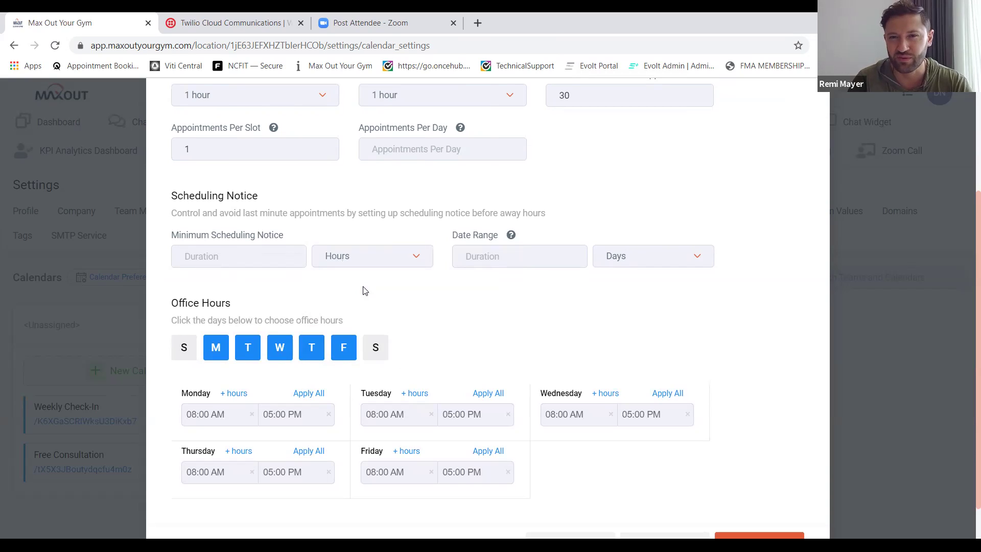
{"action": "left_click", "coordinate": [245, 257]}
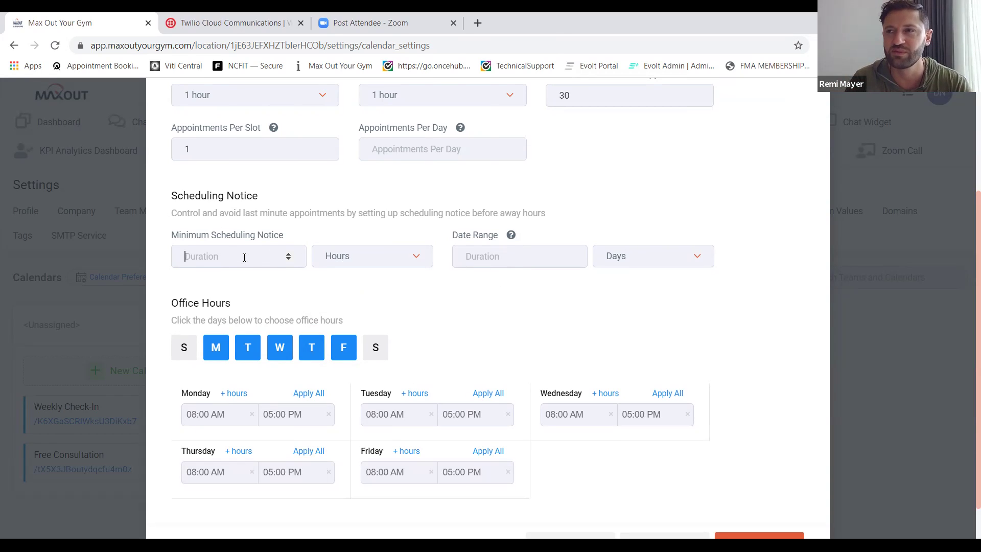
{"action": "type", "text": "2"}
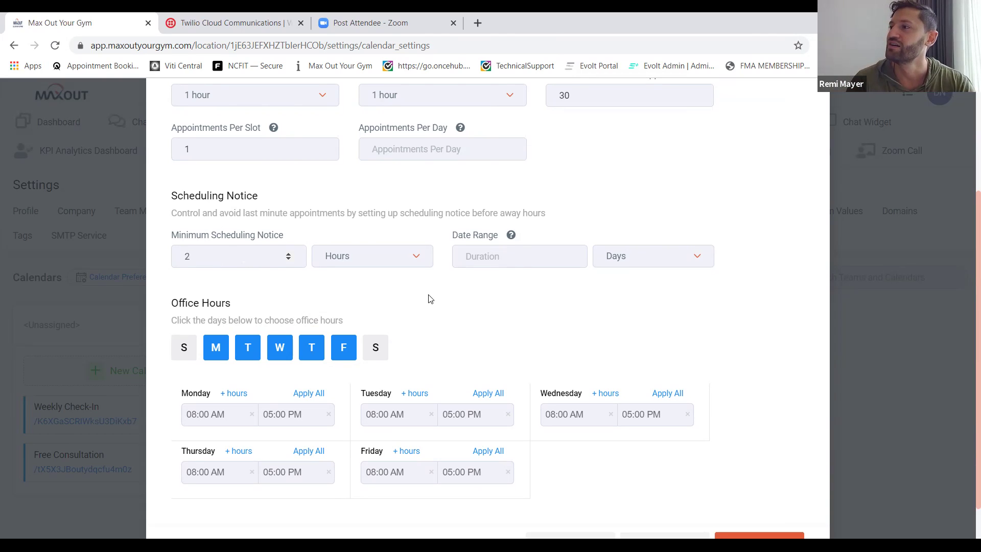
{"action": "left_click", "coordinate": [528, 259]}
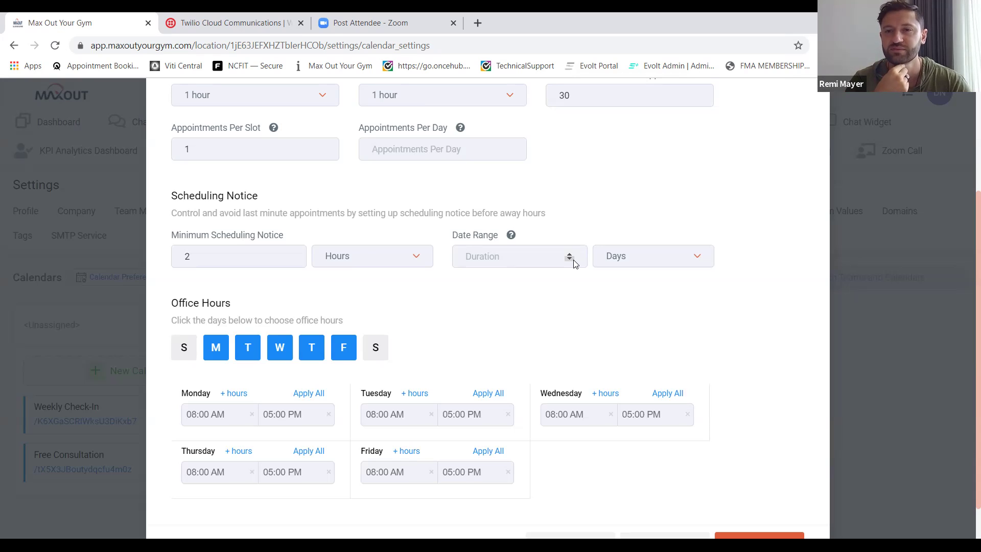
Enter 4 as the Date Range duration, keeping Days as the unit.
{"action": "type", "text": "4"}
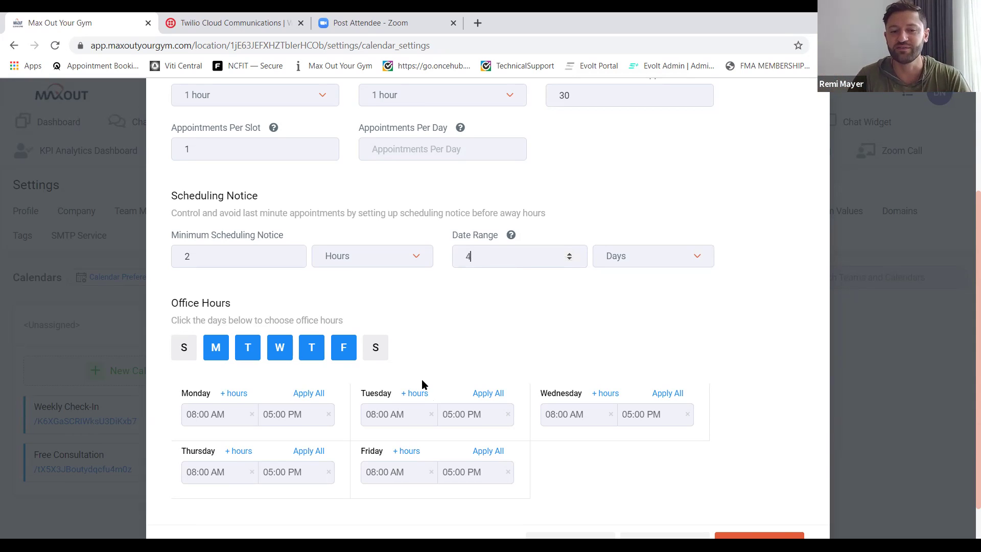
{"action": "scroll", "coordinate": [421, 383], "scroll_direction": "down", "scroll_amount": 1}
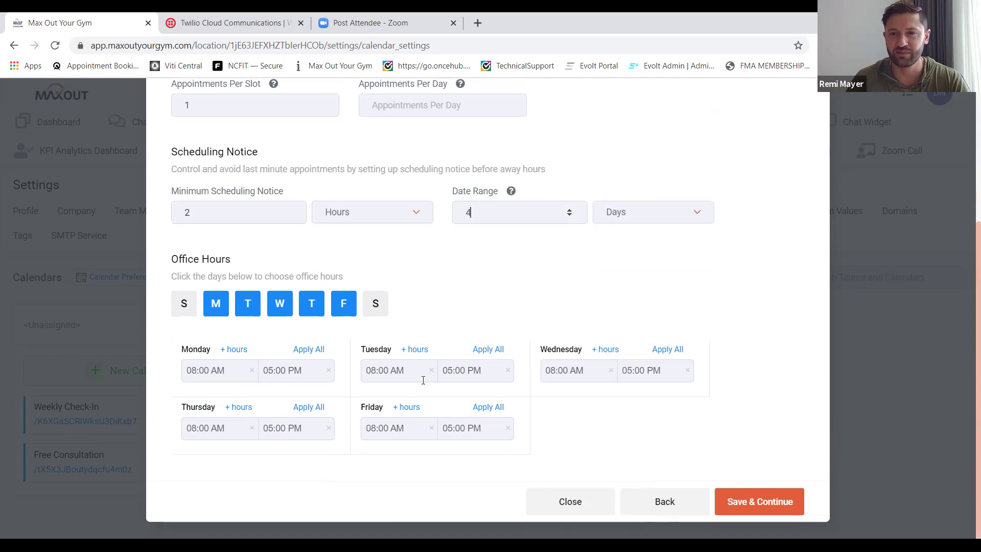
Set Monday to 11:00 AM–07:00 PM and apply those hours to every weekday.
{"action": "left_click", "coordinate": [197, 381]}
{"action": "left_click", "coordinate": [192, 461]}
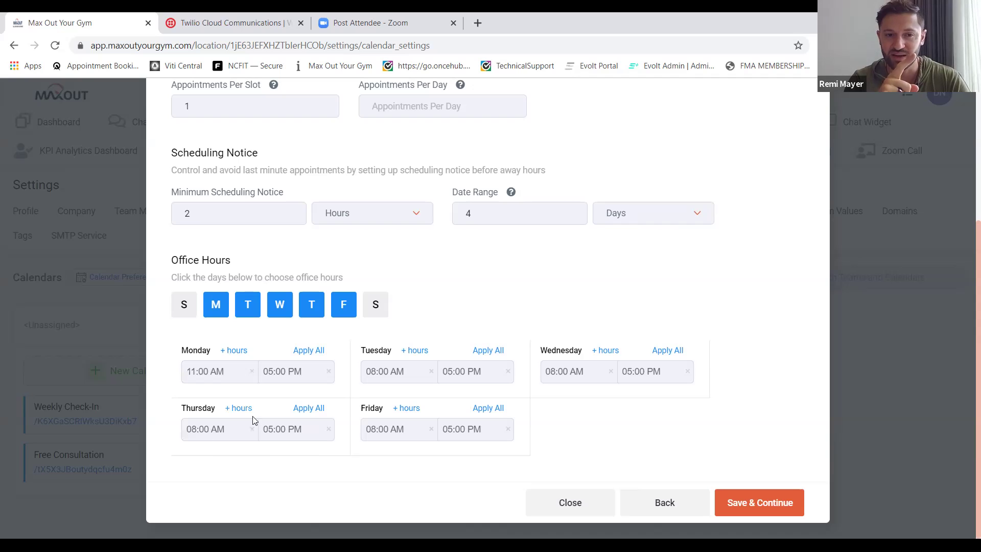
{"action": "left_click", "coordinate": [278, 381]}
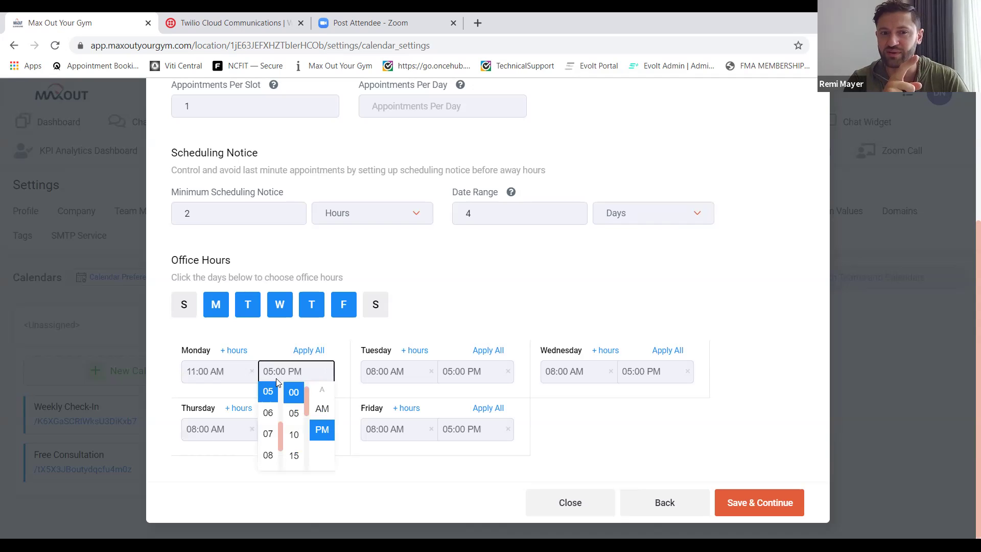
{"action": "left_click", "coordinate": [269, 441]}
{"action": "left_click", "coordinate": [310, 351]}
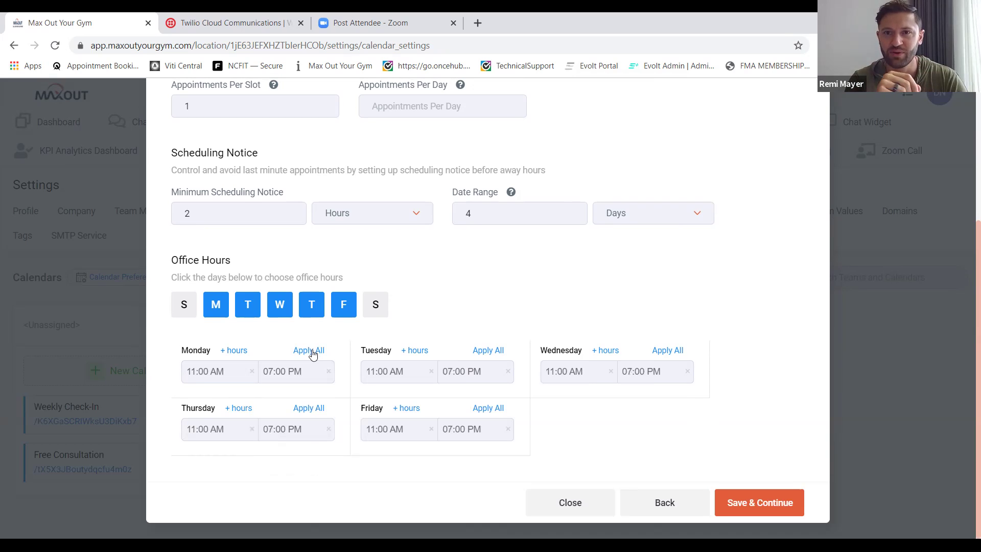
Clear Friday's hours, make Friday a non-working day, and save the availability.
{"action": "left_click", "coordinate": [432, 429]}
{"action": "left_click", "coordinate": [508, 429]}
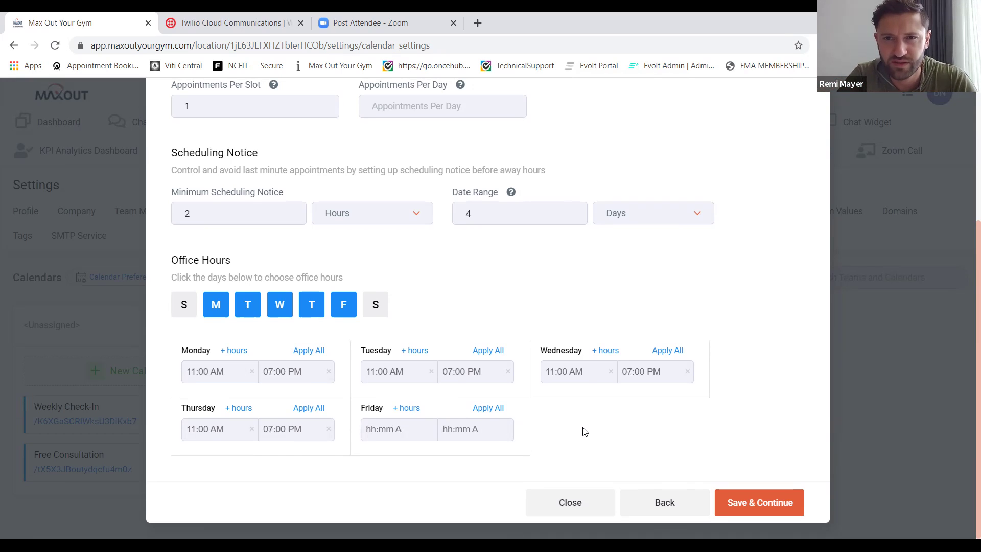
{"action": "left_click", "coordinate": [351, 317]}
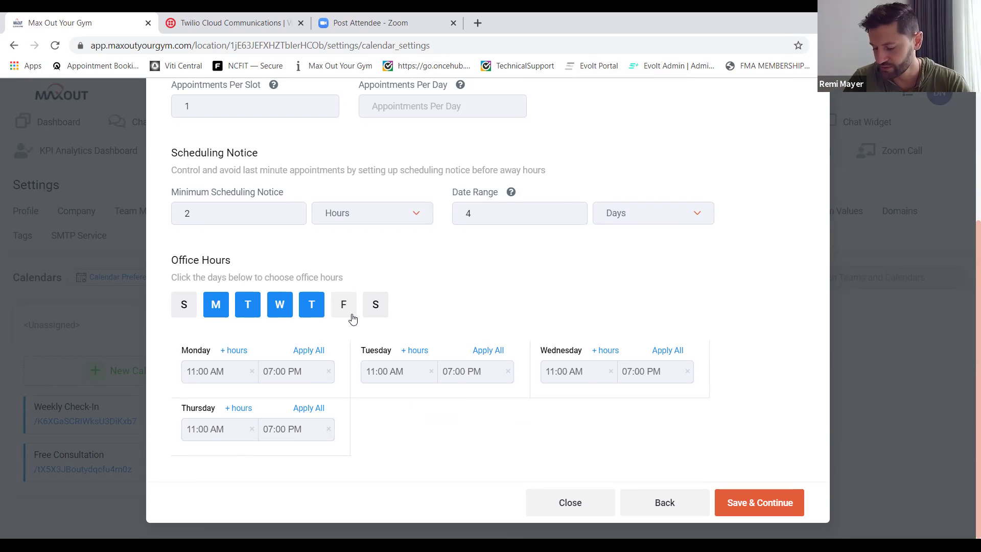
{"action": "left_click", "coordinate": [744, 505]}
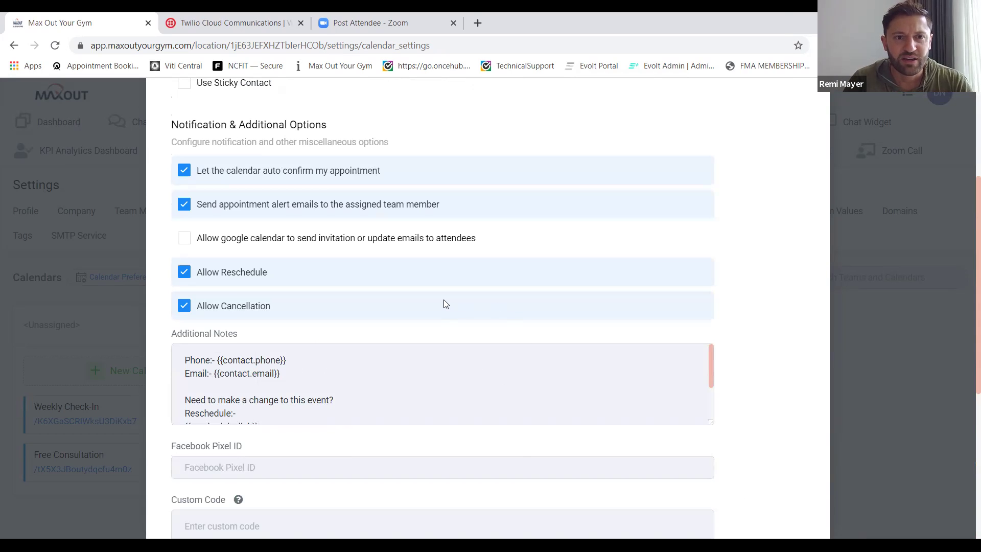
Turn on Use Sticky Contact, review the additional notes, and open a new browser tab.
{"action": "scroll", "coordinate": [443, 303], "scroll_direction": "up", "scroll_amount": 4}
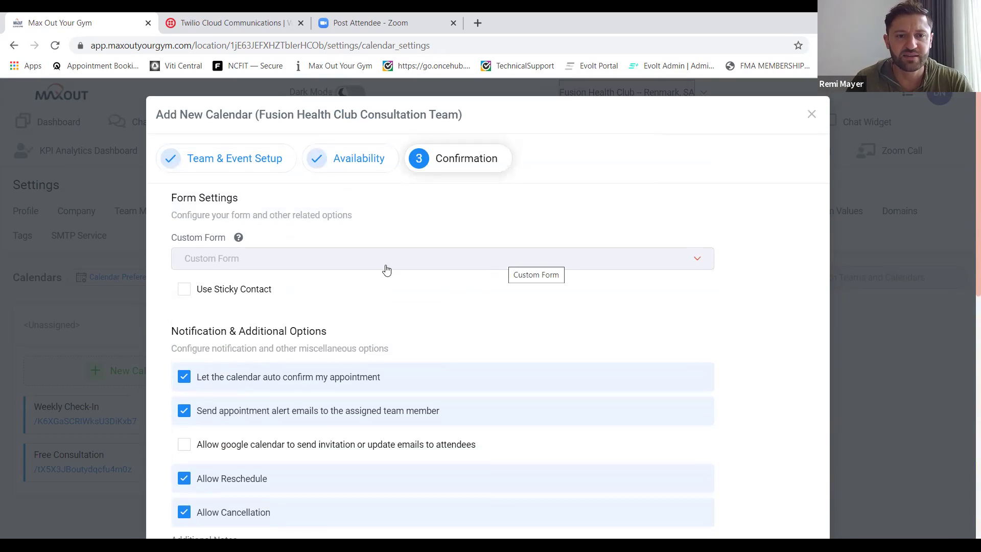
{"action": "left_click", "coordinate": [187, 295]}
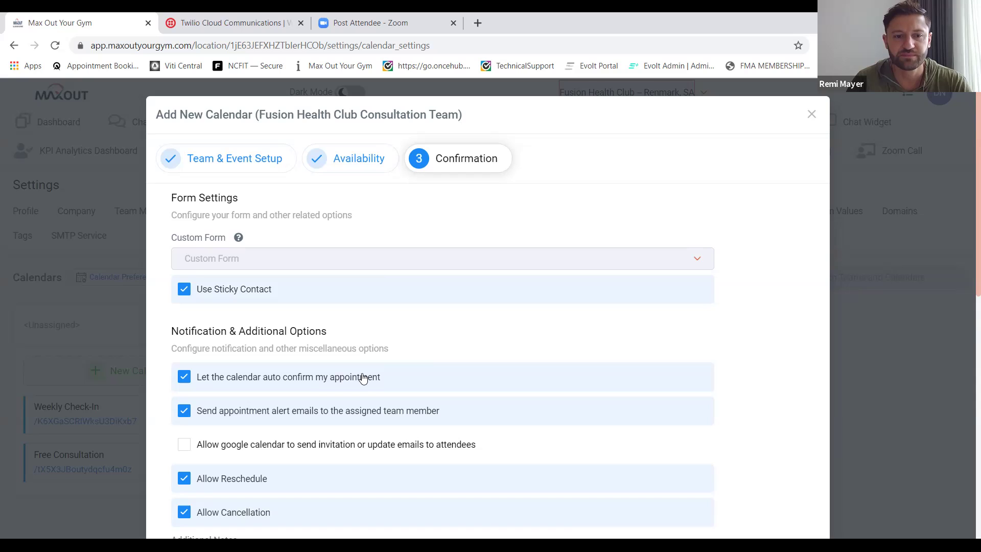
{"action": "scroll", "coordinate": [363, 378], "scroll_direction": "down", "scroll_amount": 4}
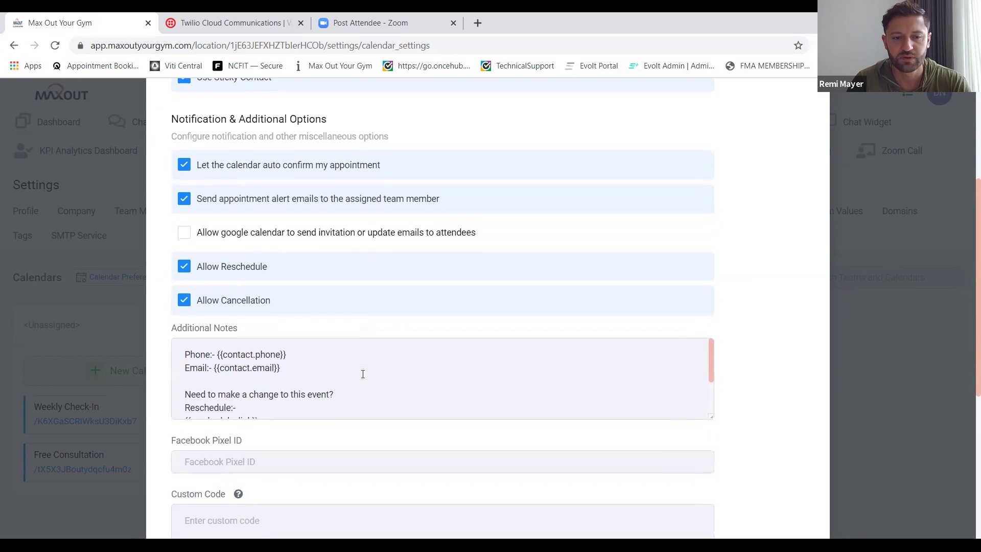
{"action": "scroll", "coordinate": [363, 374], "scroll_direction": "down", "scroll_amount": 1}
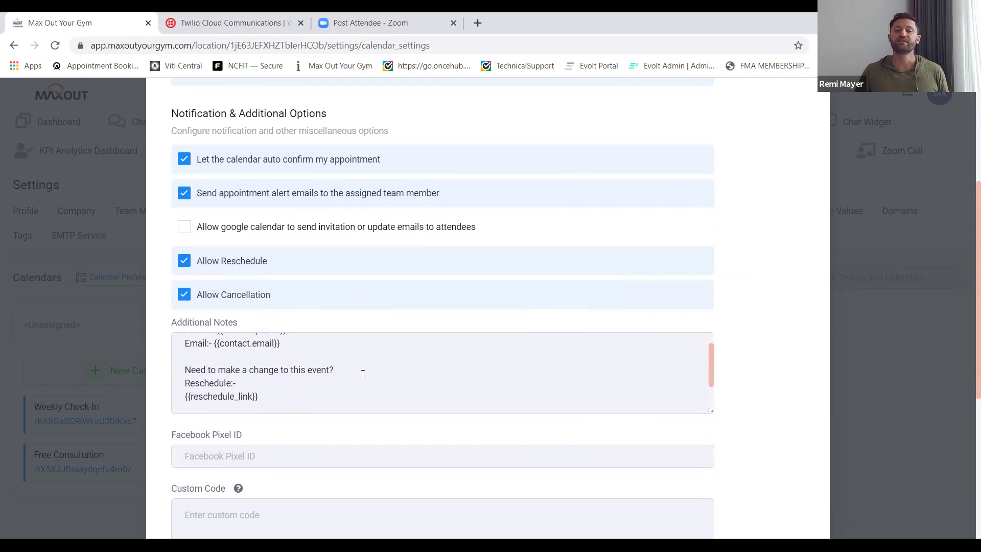
{"action": "scroll", "coordinate": [362, 374], "scroll_direction": "down", "scroll_amount": 1}
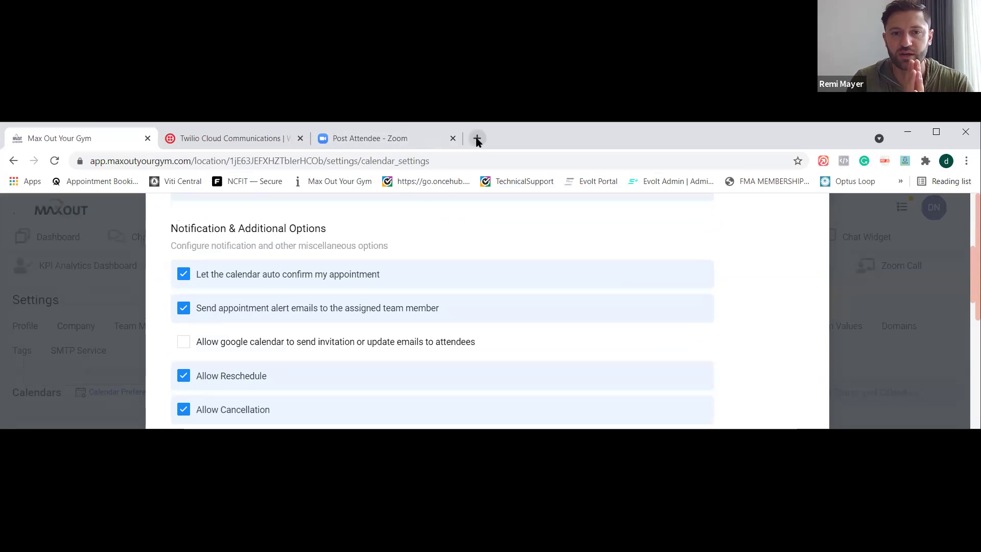
{"action": "left_click", "coordinate": [477, 22]}
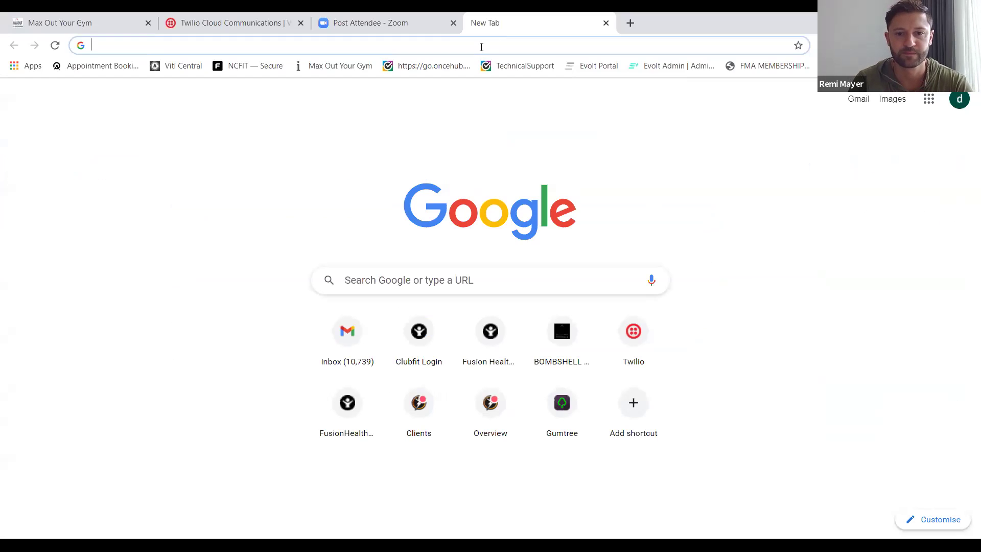
Load business.facebook.com in the new Chrome tab.
{"action": "left_click", "coordinate": [481, 161]}
{"action": "type", "text": "b"}
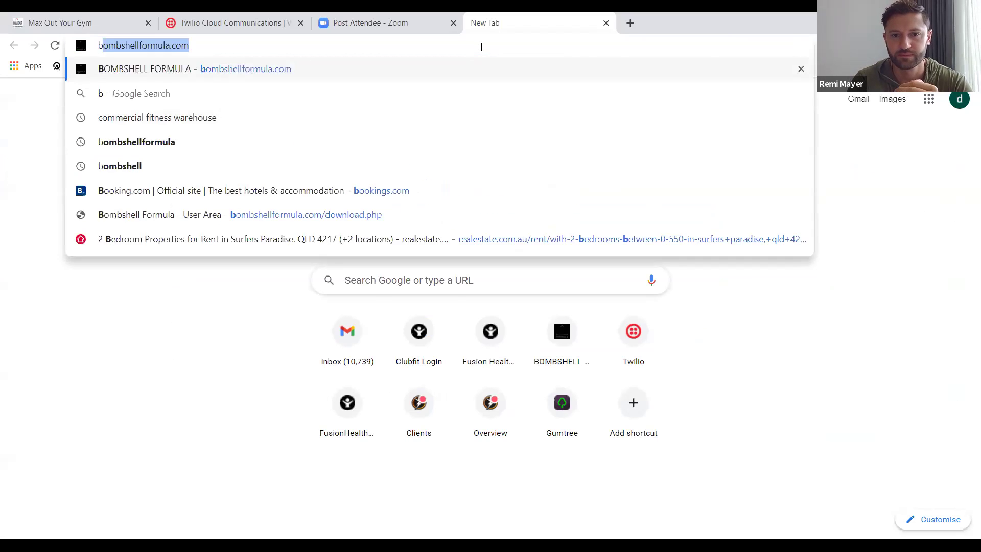
{"action": "type", "text": "usiness."}
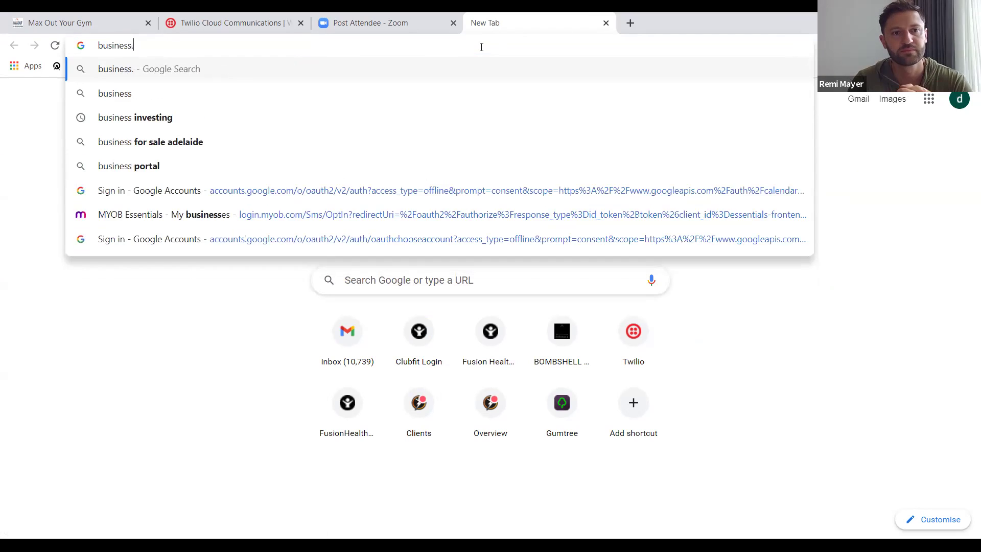
{"action": "type", "text": "facebo"}
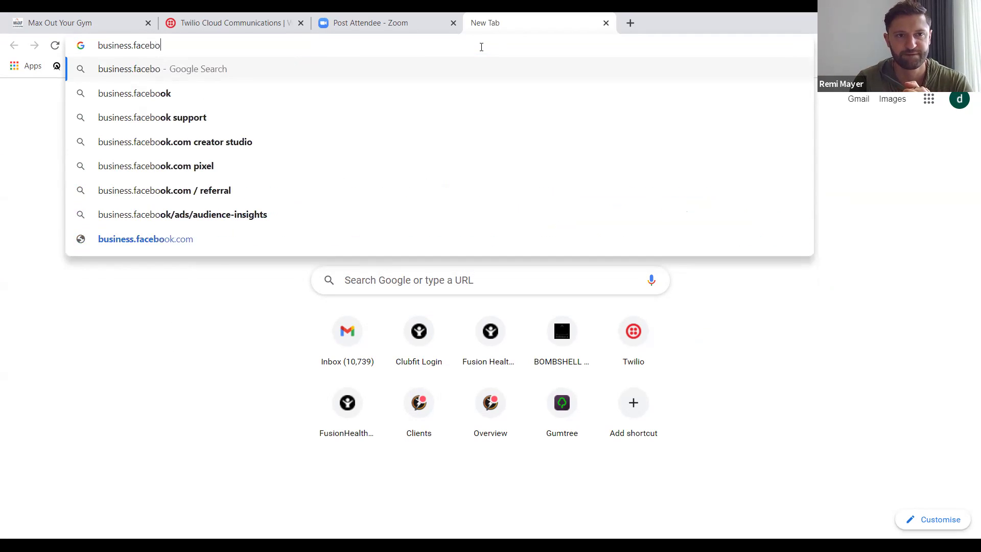
{"action": "type", "text": "ok.com"}
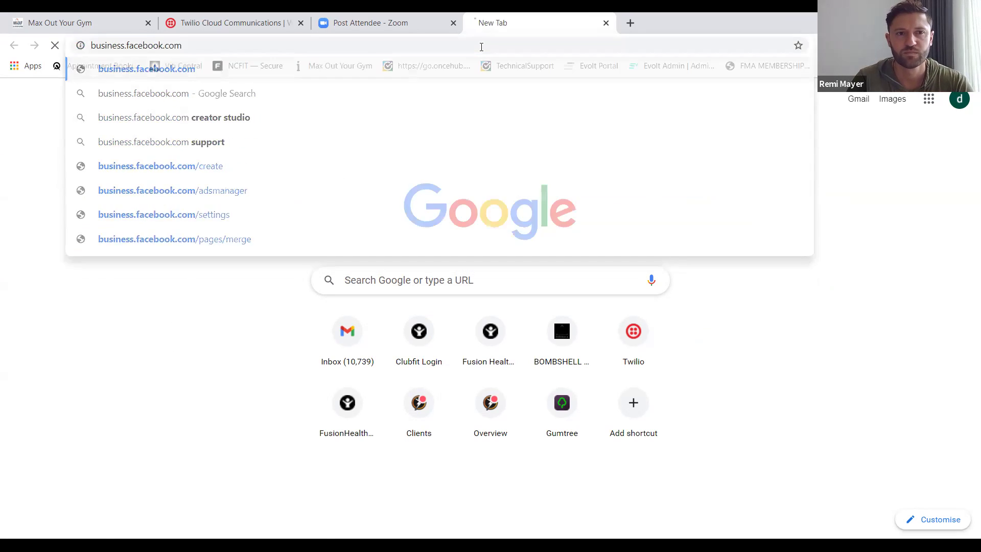
{"action": "key", "text": "Return"}
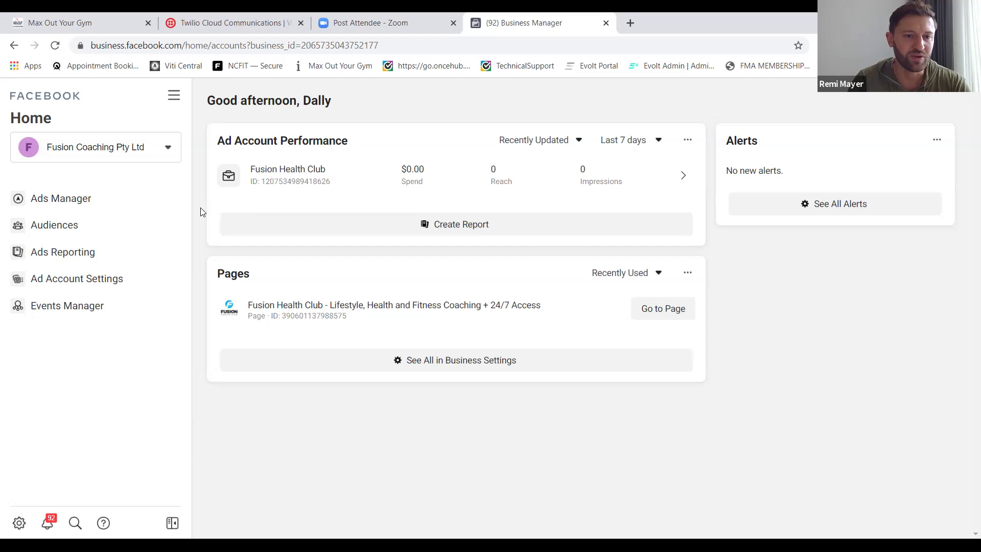
Go from Business Manager to Events Manager to find the pixel.
{"action": "left_click", "coordinate": [72, 197]}
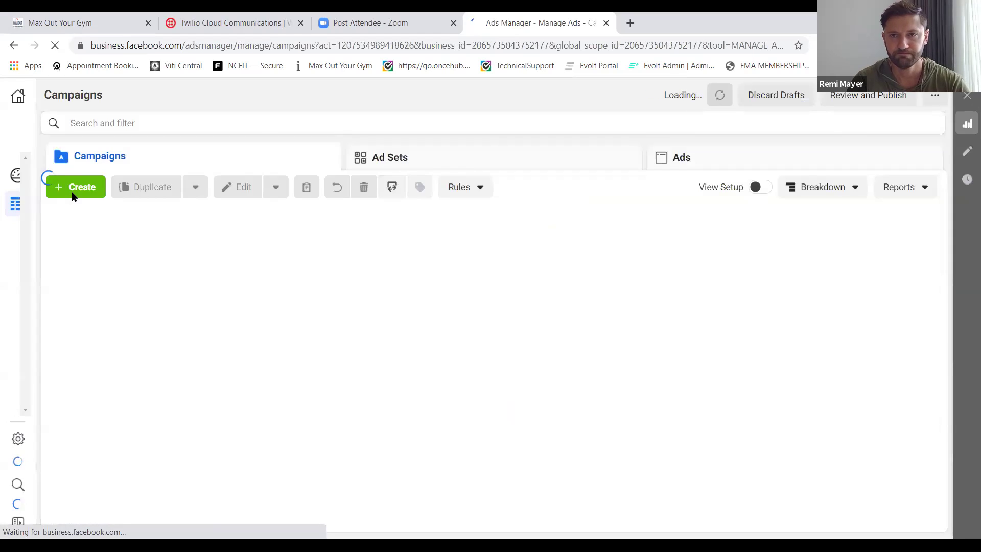
{"action": "left_click", "coordinate": [14, 51]}
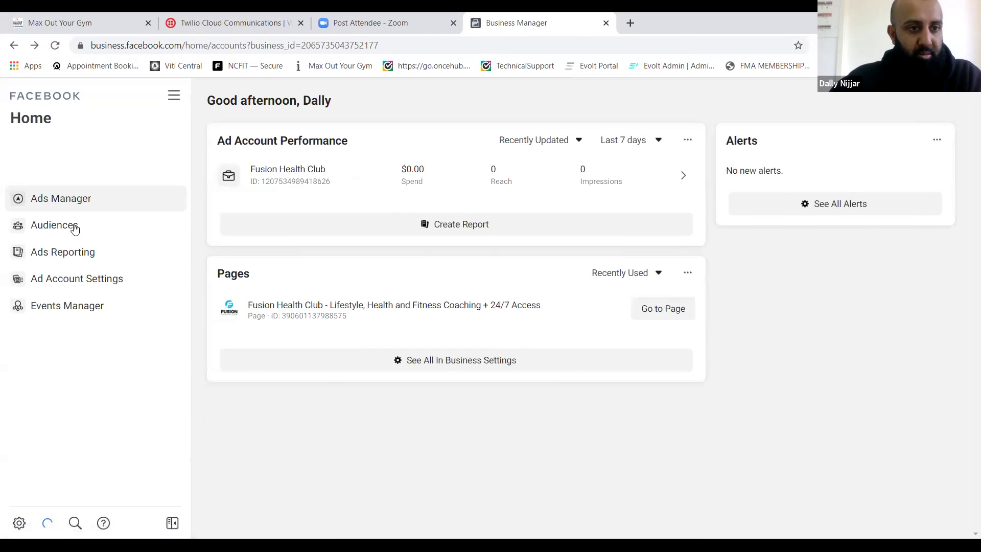
{"action": "left_click", "coordinate": [57, 307]}
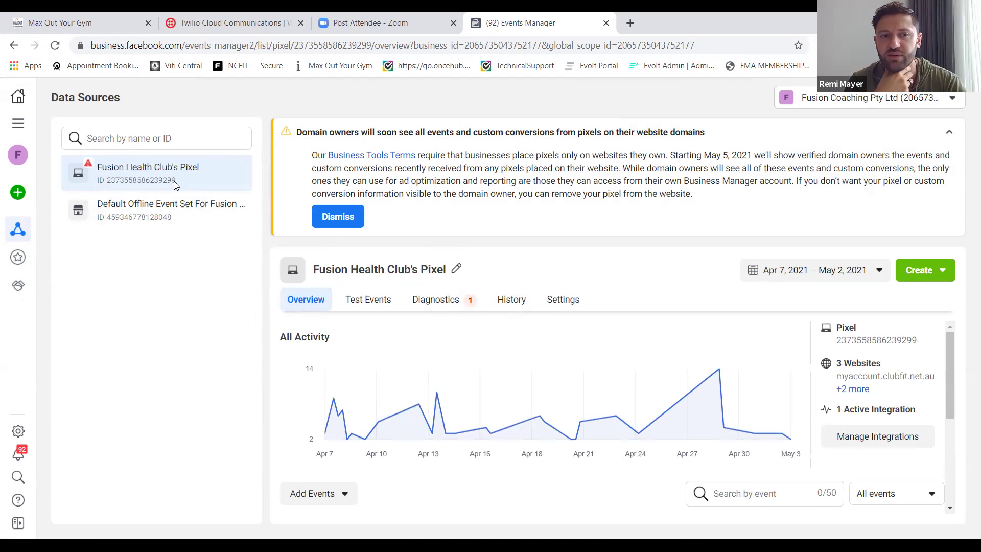
Copy the Fusion Health Club pixel ID and return to the Max Out Your Gym tab.
{"action": "left_click_drag", "start_coordinate": [175, 180], "coordinate": [107, 185]}
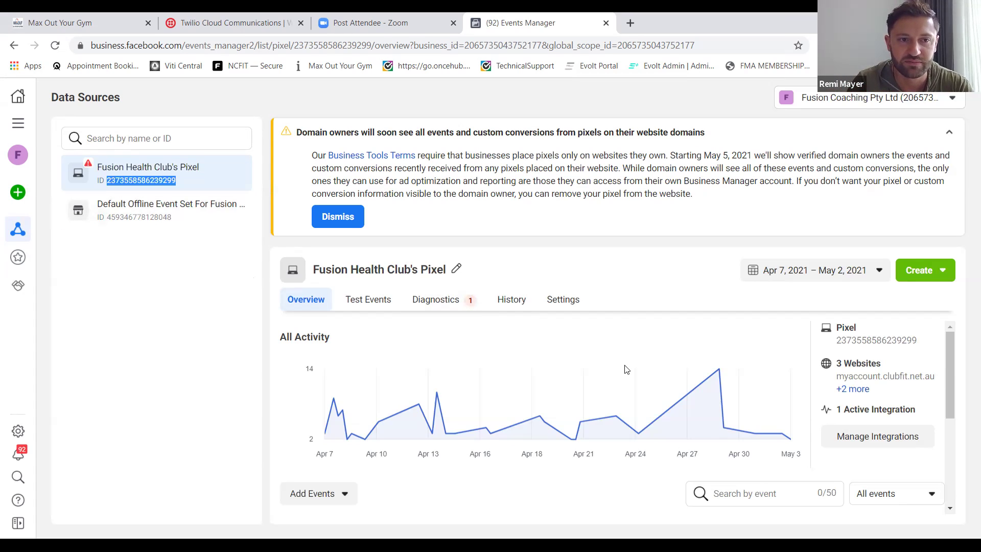
{"action": "right_click", "coordinate": [171, 183]}
{"action": "left_click", "coordinate": [176, 191]}
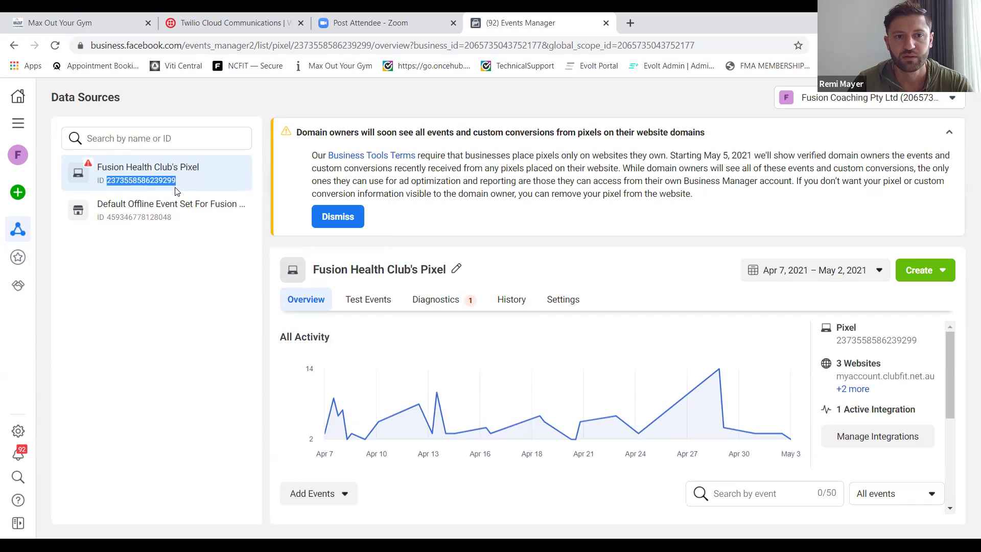
{"action": "left_click", "coordinate": [66, 23]}
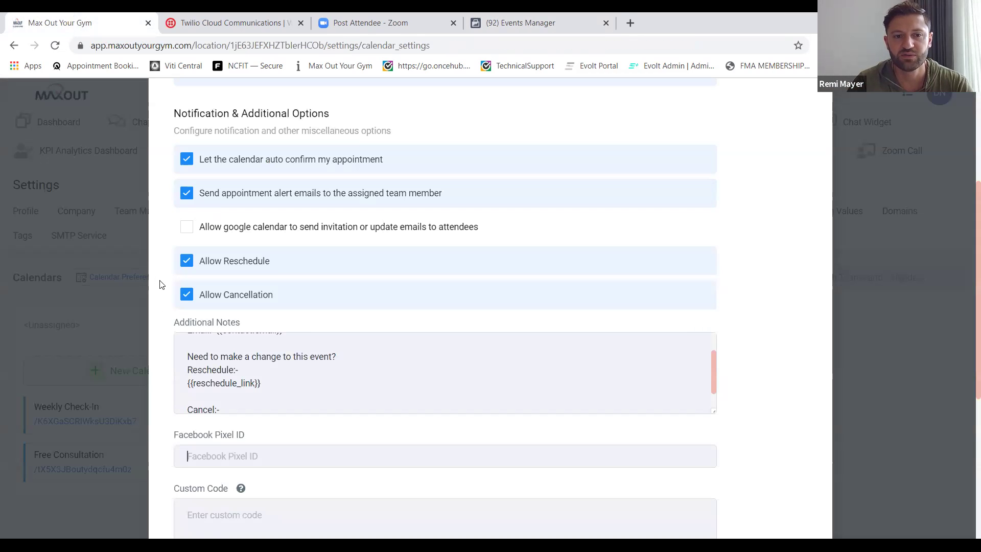
Paste the copied pixel ID into the calendar's Facebook Pixel ID field.
{"action": "scroll", "coordinate": [189, 397], "scroll_direction": "down", "scroll_amount": 1}
{"action": "key", "text": "ctrl+v"}
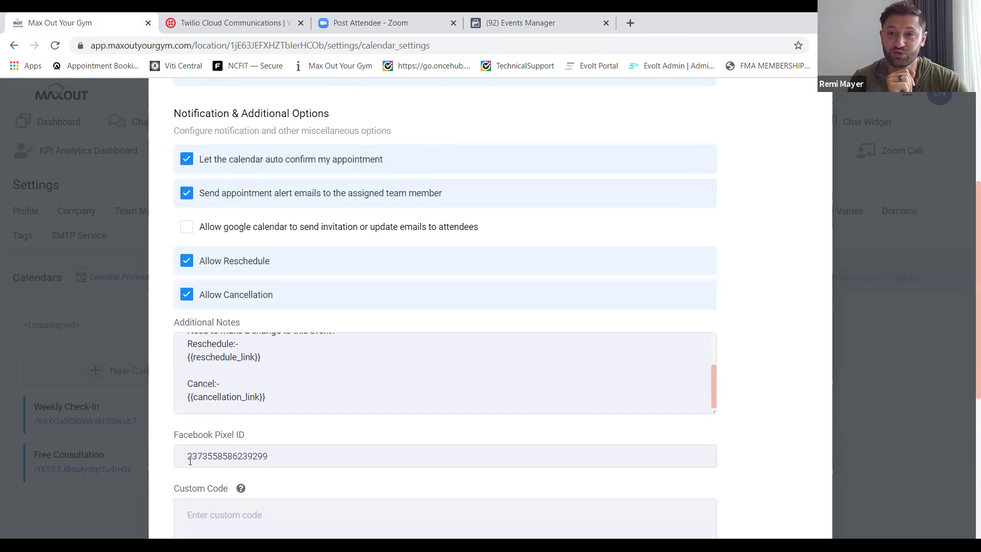
{"action": "left_click", "coordinate": [190, 461]}
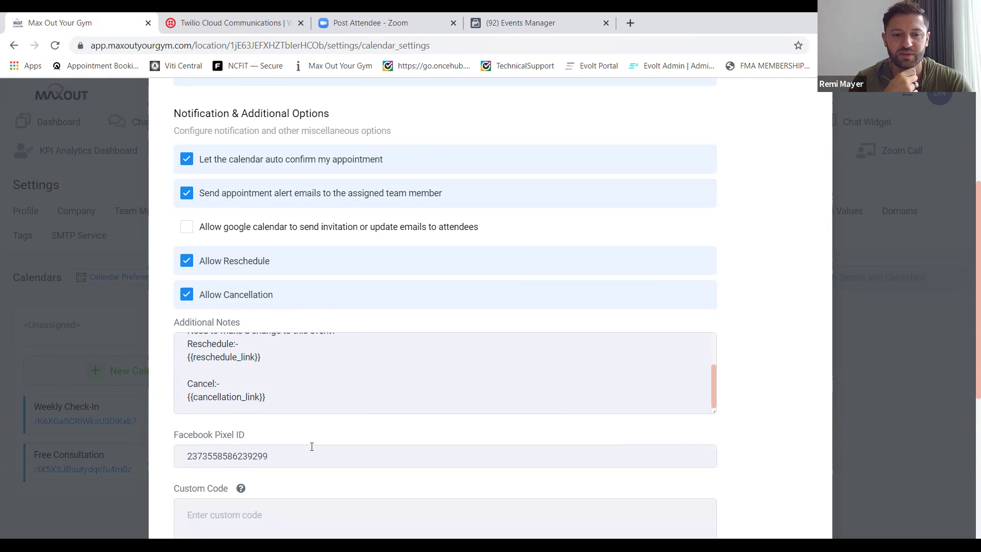
Set form submissions to Form Submit Redirect URL and complete the calendar.
{"action": "scroll", "coordinate": [311, 446], "scroll_direction": "down", "scroll_amount": 2}
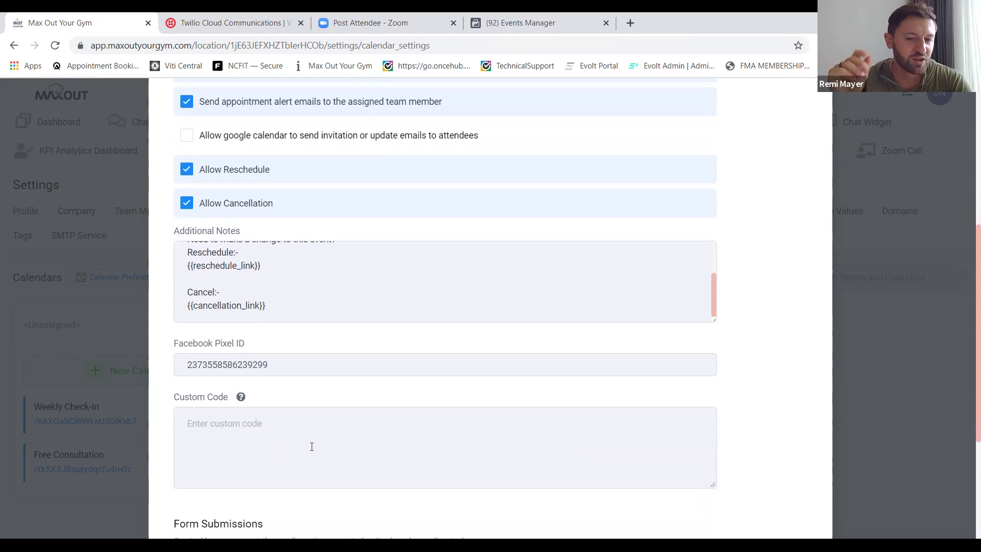
{"action": "left_click", "coordinate": [272, 422]}
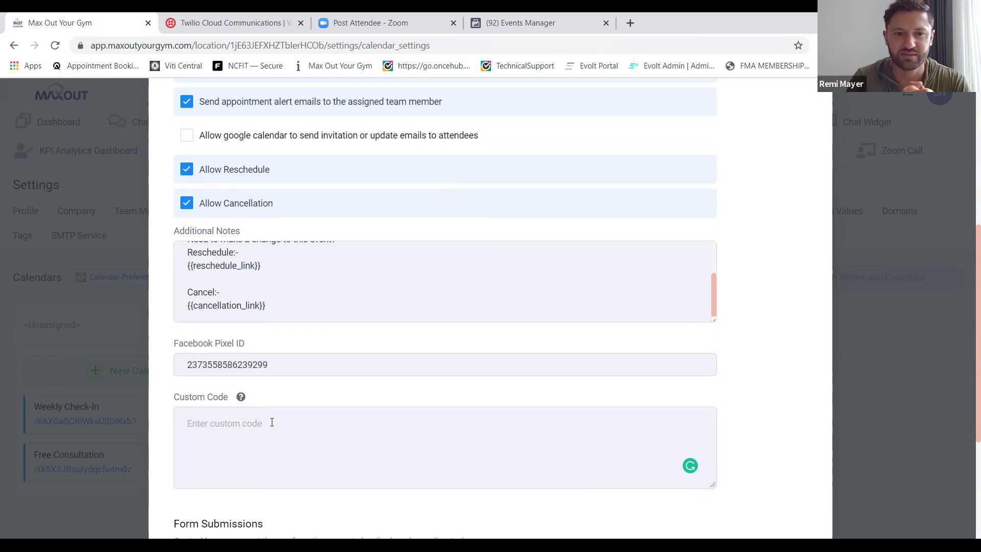
{"action": "scroll", "coordinate": [271, 422], "scroll_direction": "down", "scroll_amount": 1}
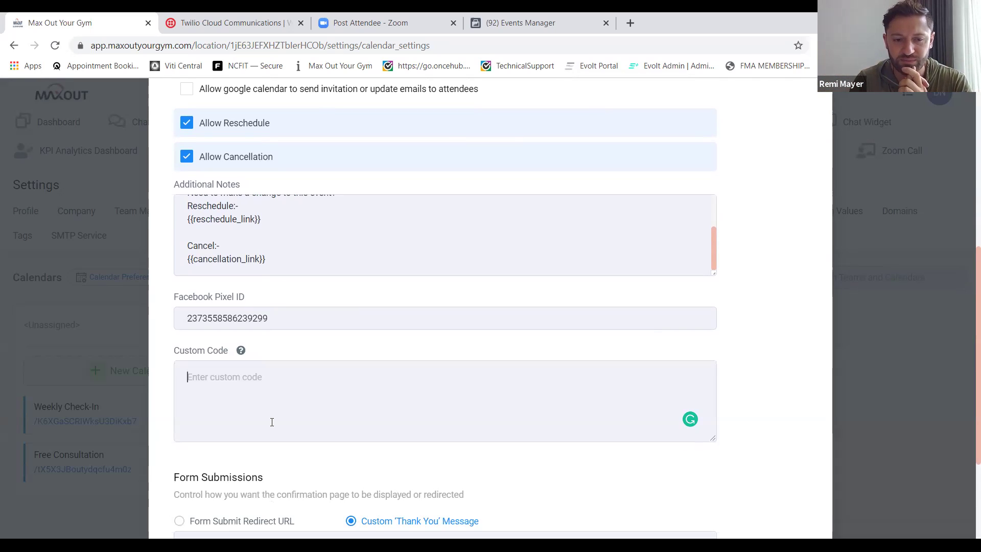
{"action": "scroll", "coordinate": [272, 422], "scroll_direction": "down", "scroll_amount": 3}
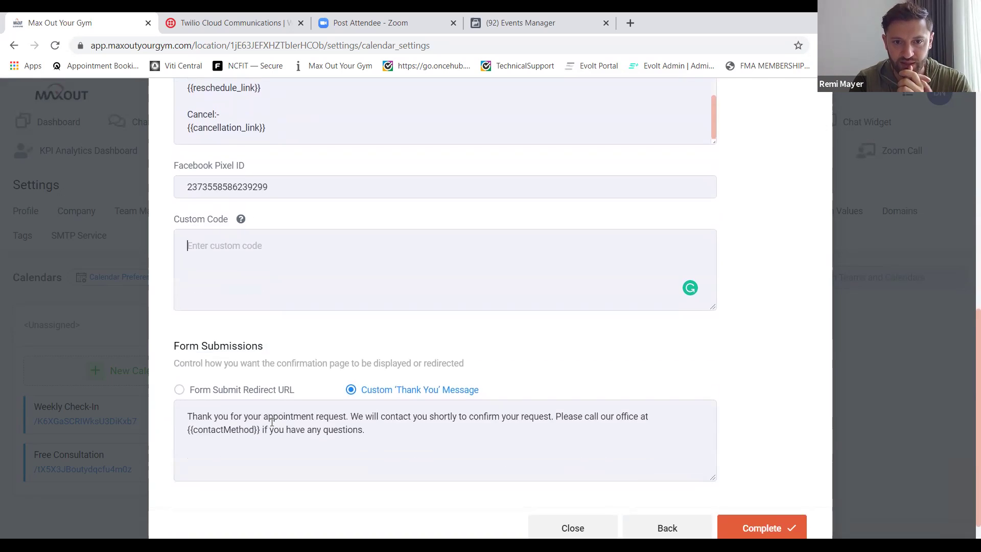
{"action": "scroll", "coordinate": [271, 422], "scroll_direction": "down", "scroll_amount": 1}
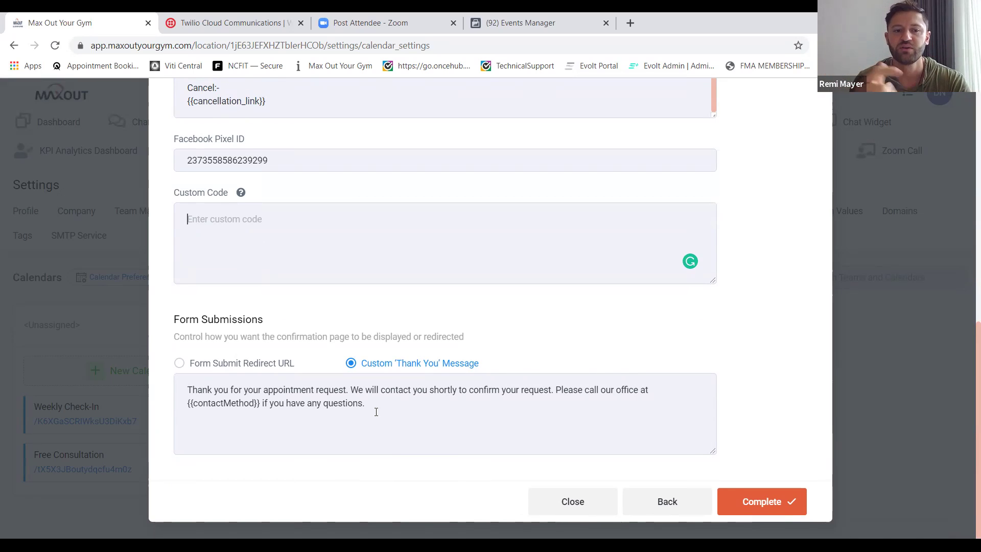
{"action": "left_click", "coordinate": [179, 363]}
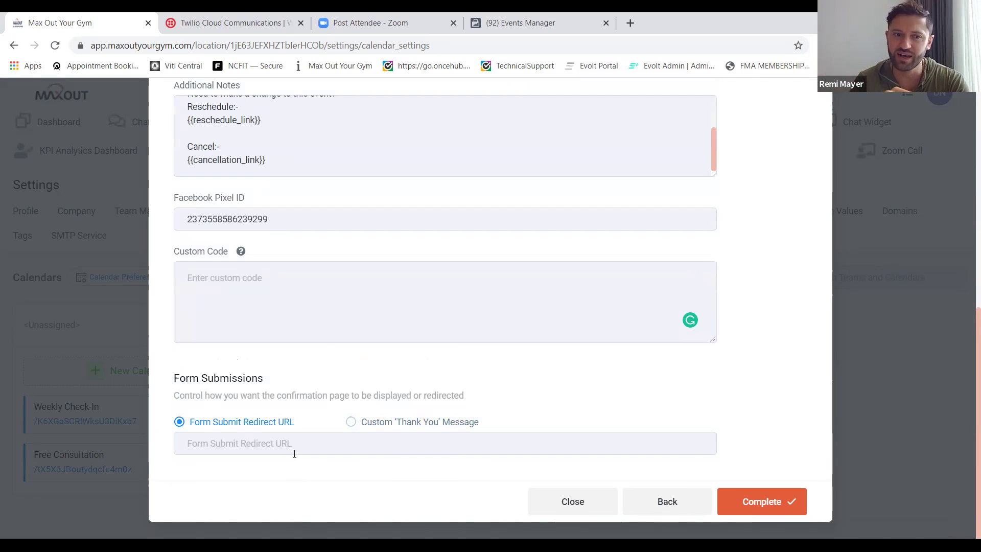
{"action": "left_click", "coordinate": [733, 504]}
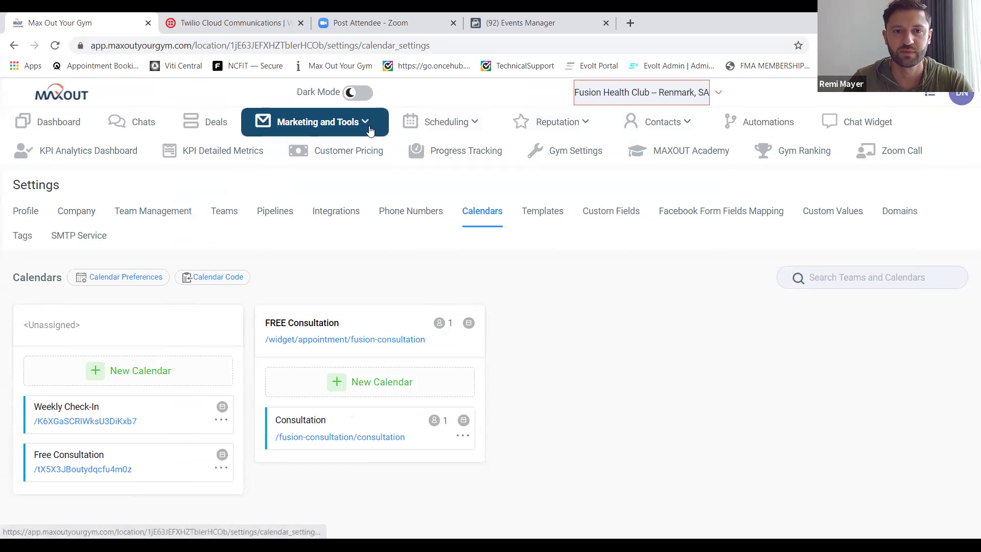
Open the Show-Up Form survey from Marketing and Tools' Survey Builder.
{"action": "left_click", "coordinate": [370, 131]}
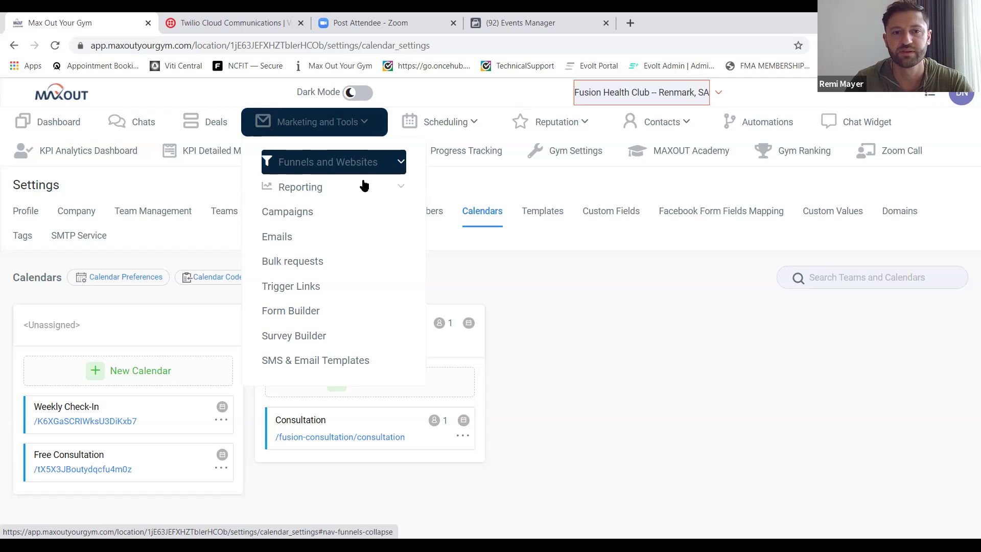
{"action": "left_click", "coordinate": [299, 337]}
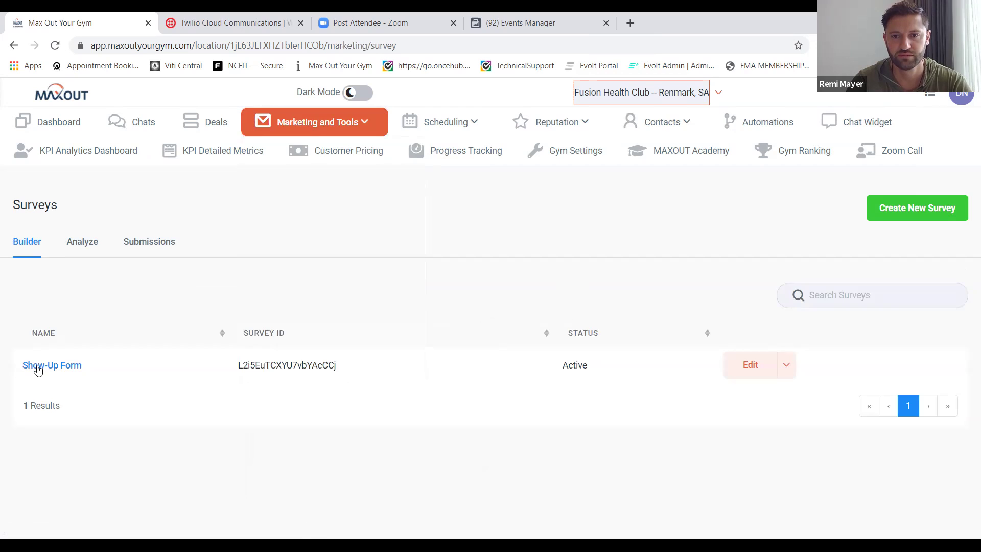
{"action": "left_click", "coordinate": [36, 368]}
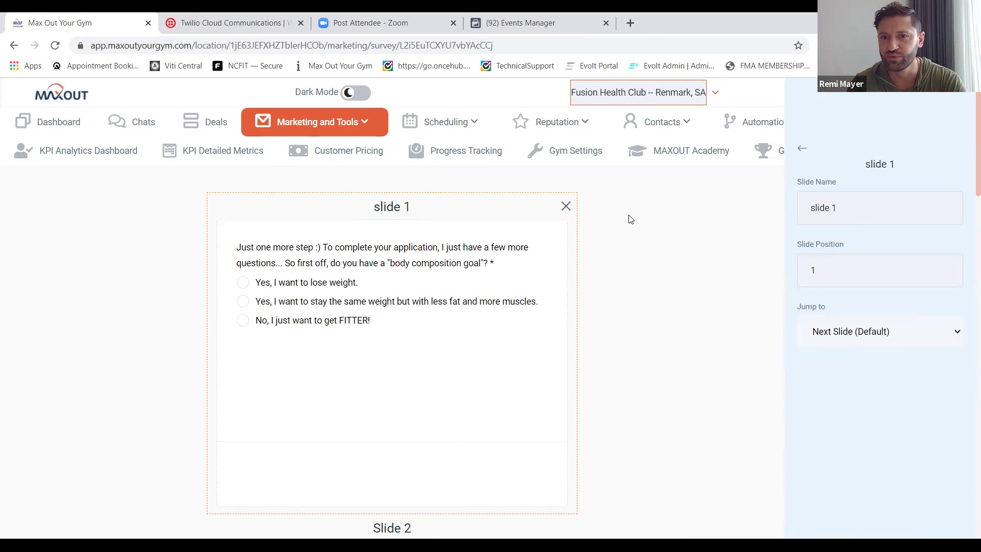
Copy the Show-Up Form's shareable maxout.fit link from Integrate Survey, then close the dialog.
{"action": "left_click", "coordinate": [593, 326]}
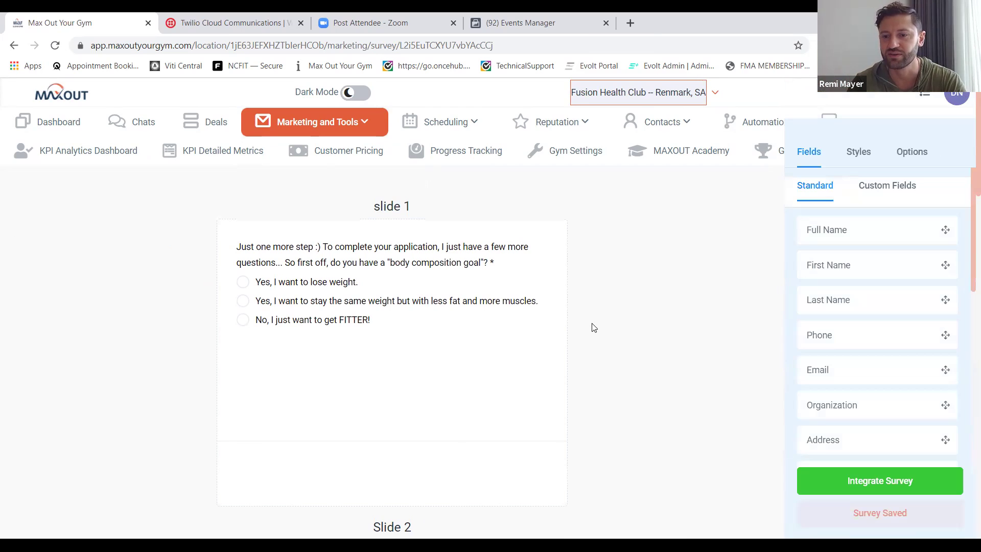
{"action": "scroll", "coordinate": [593, 327], "scroll_direction": "down", "scroll_amount": 1}
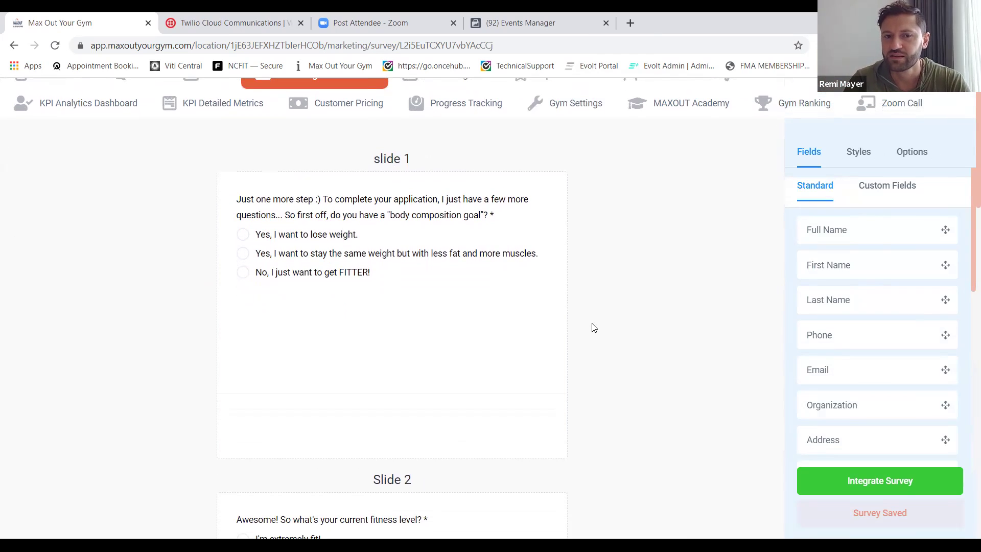
{"action": "left_click", "coordinate": [857, 483]}
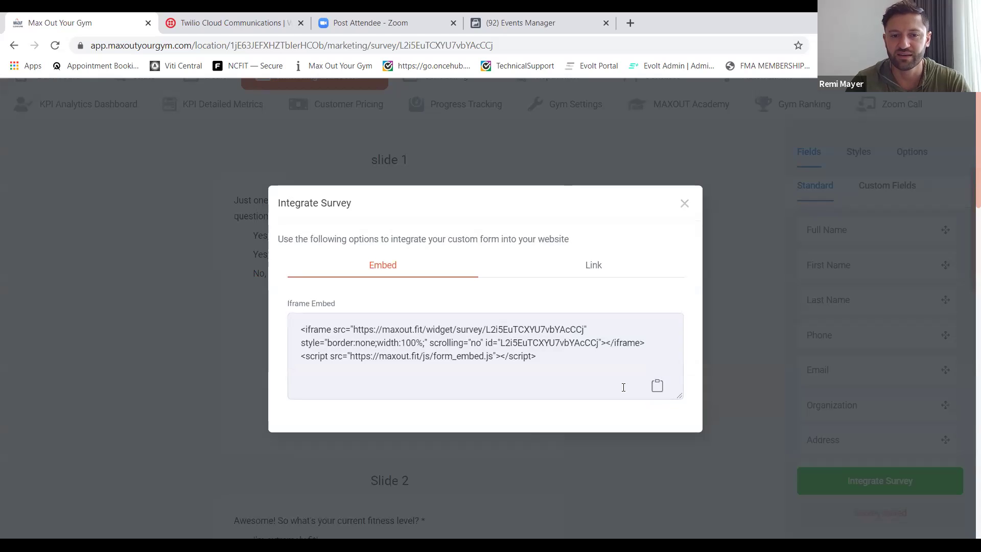
{"action": "left_click", "coordinate": [594, 277]}
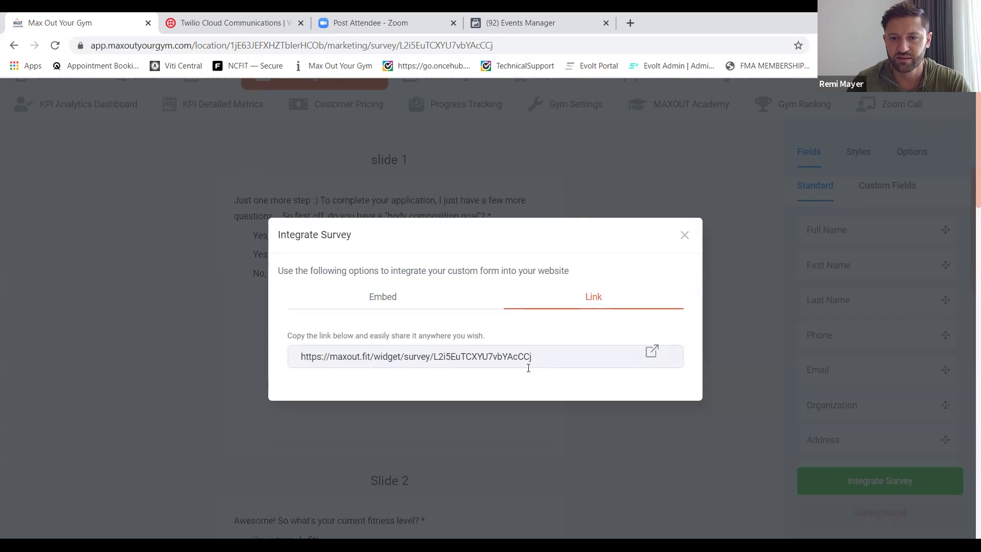
{"action": "left_click_drag", "start_coordinate": [547, 353], "coordinate": [300, 356]}
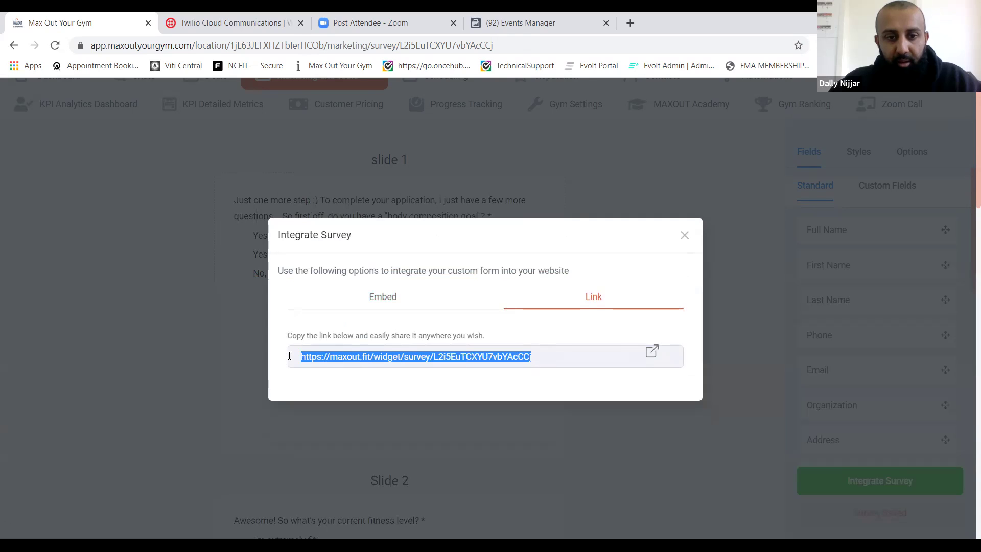
{"action": "right_click", "coordinate": [338, 356]}
{"action": "left_click", "coordinate": [371, 362]}
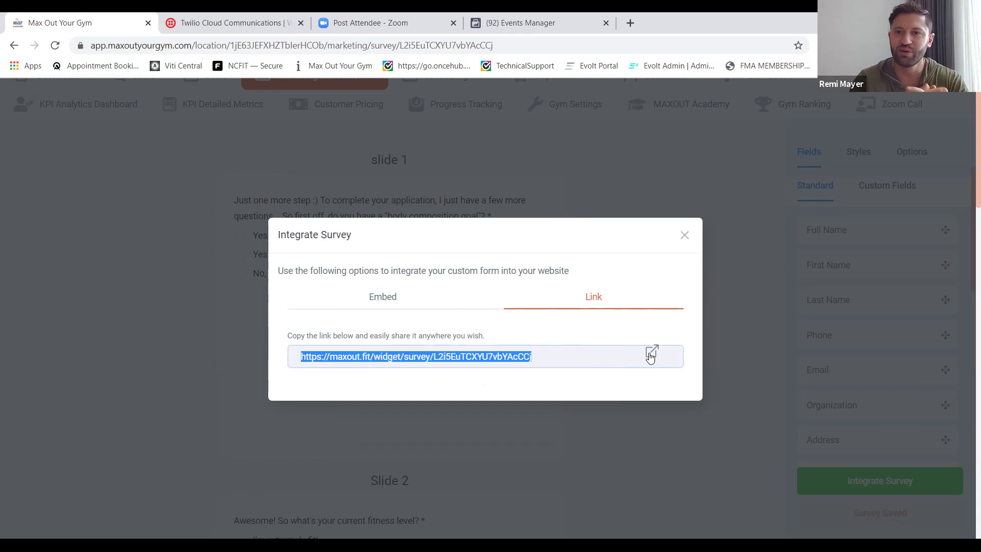
{"action": "left_click", "coordinate": [579, 185]}
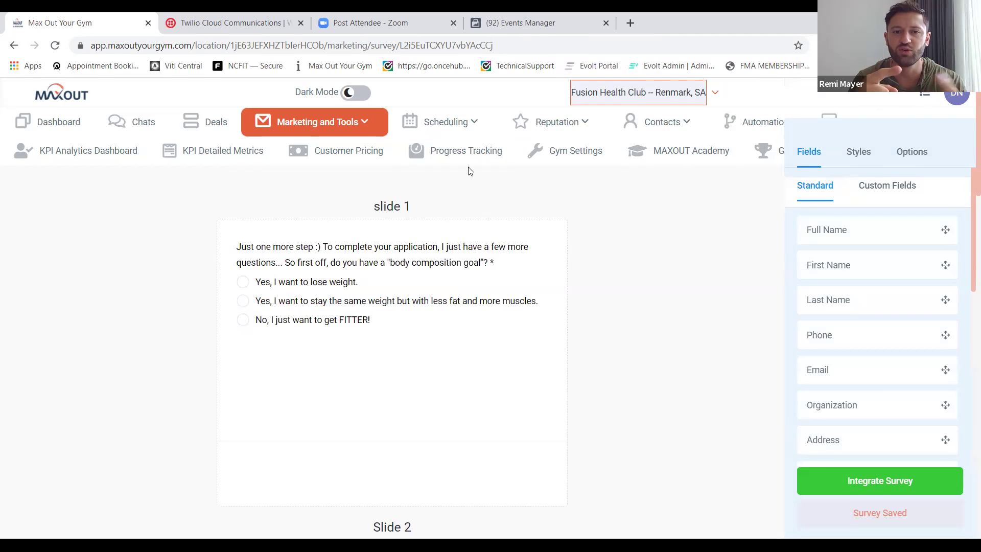
{"action": "left_click", "coordinate": [958, 93]}
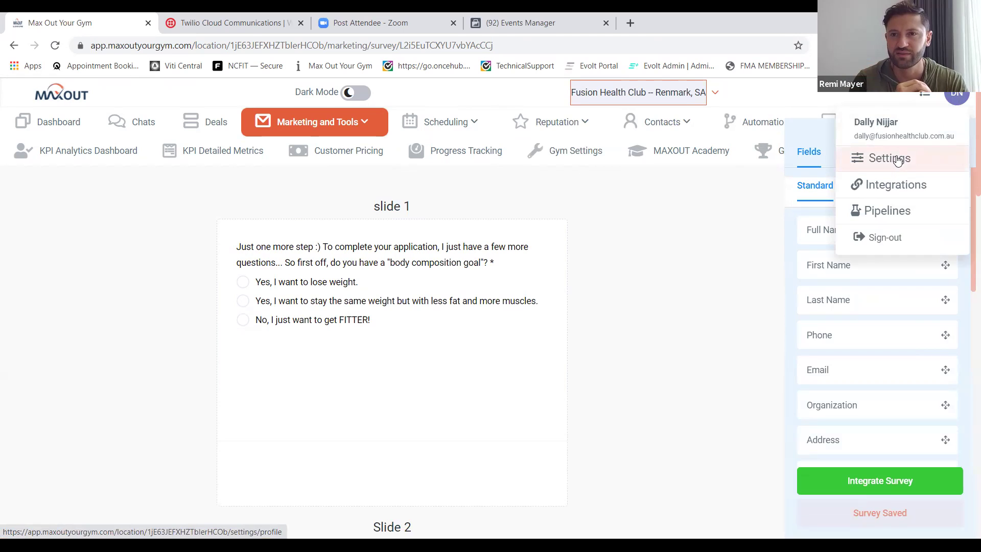
Go to Settings > Calendars and open the Consultation booking page in a new tab.
{"action": "left_click", "coordinate": [898, 160]}
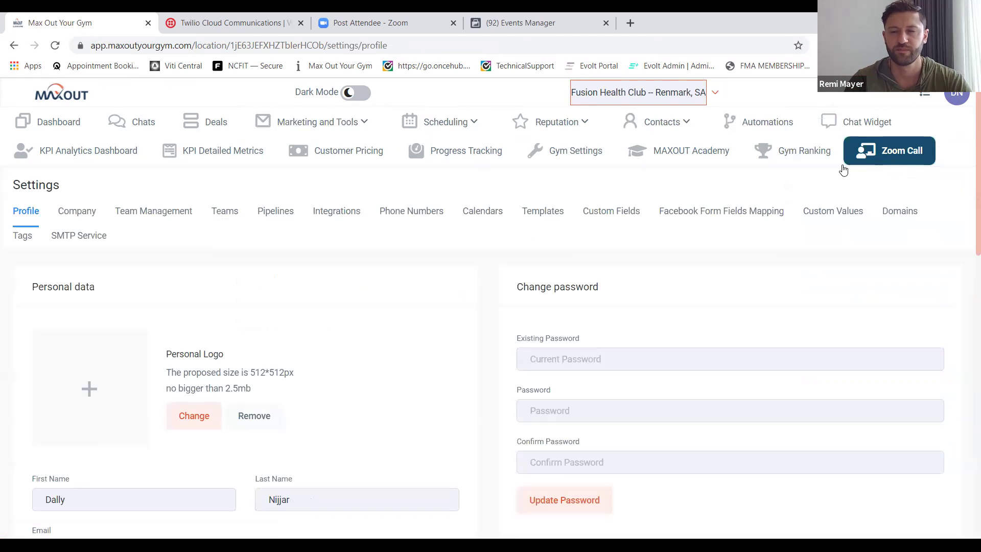
{"action": "left_click", "coordinate": [484, 216]}
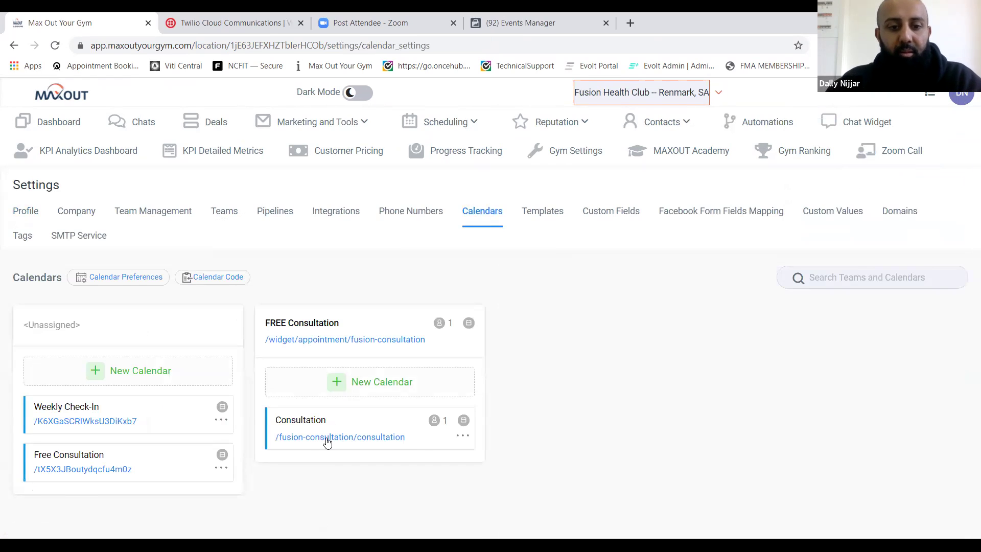
{"action": "left_click", "coordinate": [328, 438]}
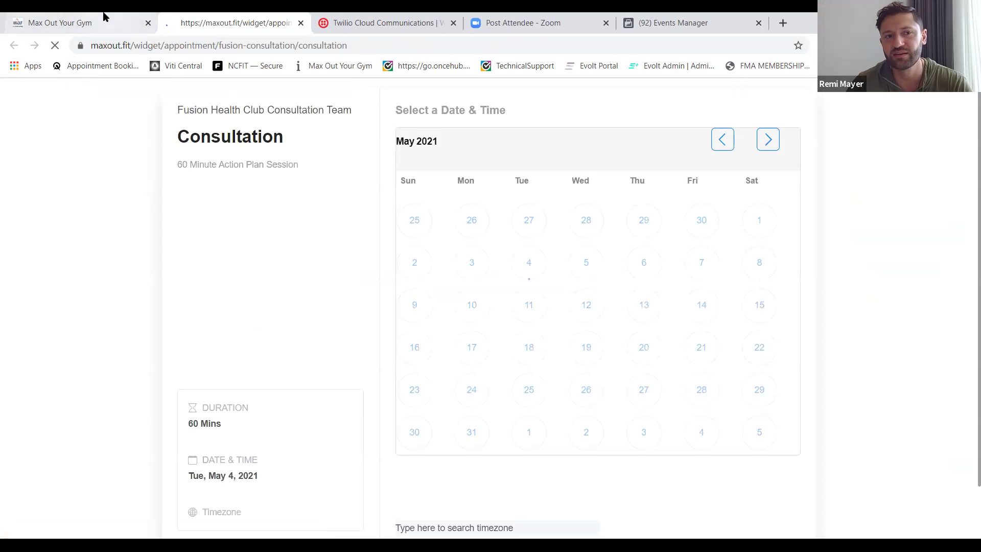
{"action": "left_click", "coordinate": [117, 23]}
Edit the Consultation calendar and save its team and event setup step.
{"action": "left_click", "coordinate": [462, 435]}
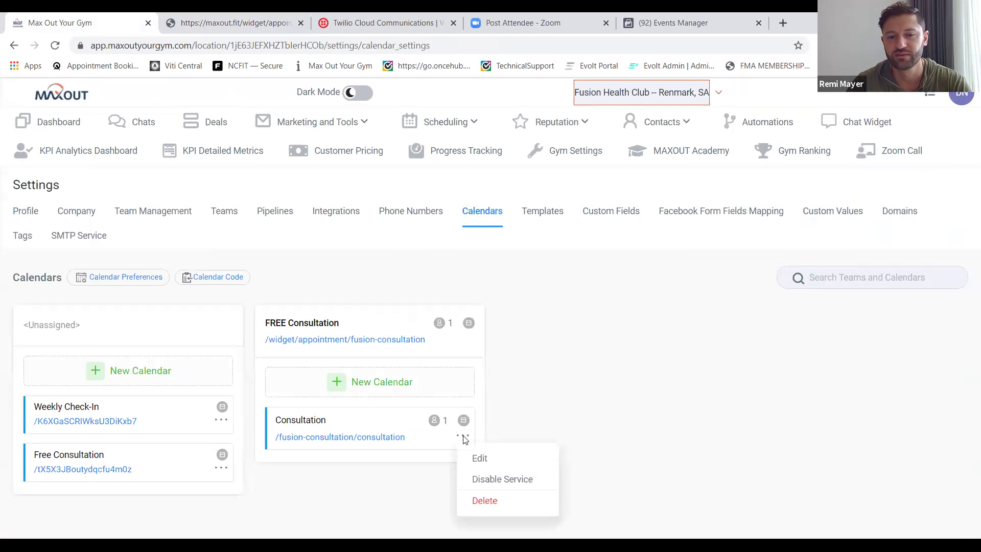
{"action": "left_click", "coordinate": [476, 459]}
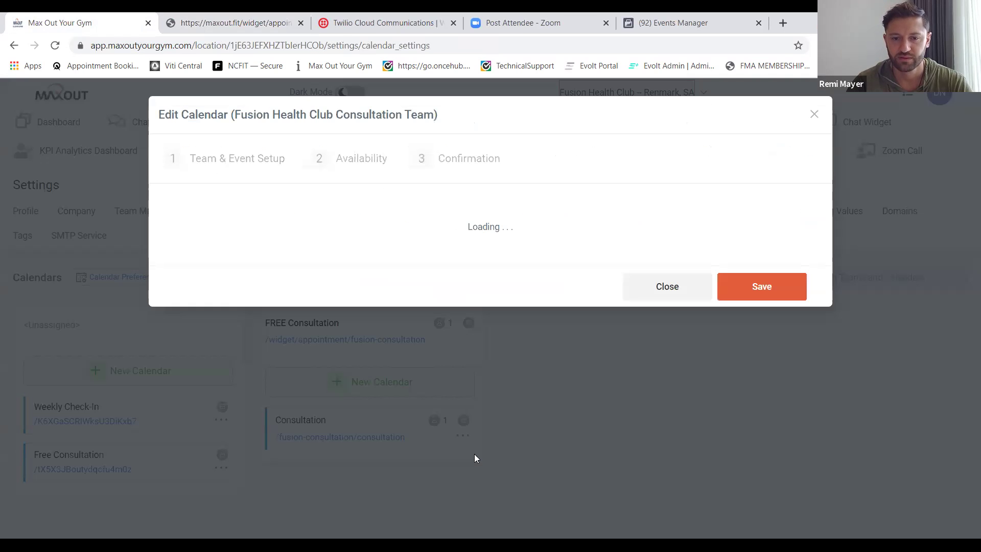
{"action": "scroll", "coordinate": [475, 454], "scroll_direction": "down", "scroll_amount": 4}
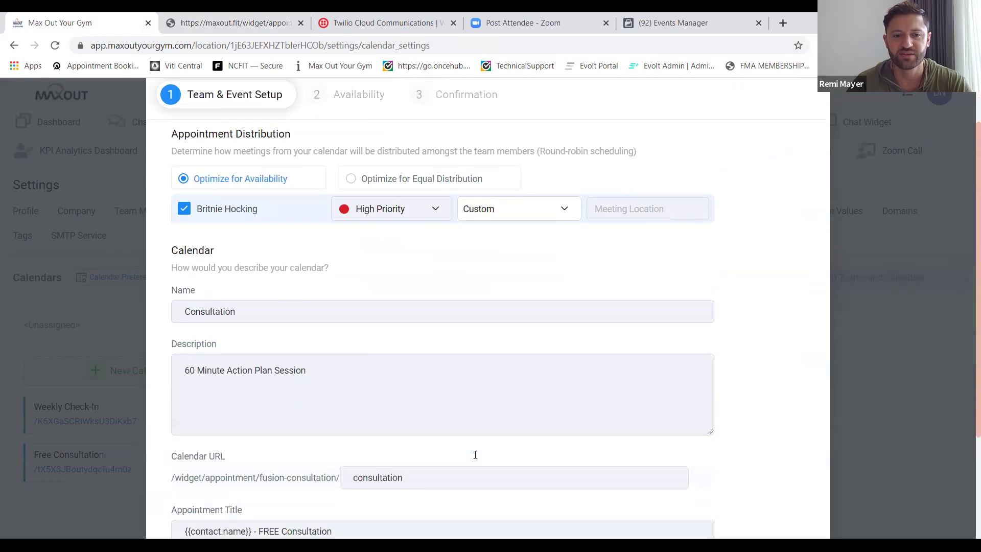
{"action": "scroll", "coordinate": [474, 458], "scroll_direction": "up", "scroll_amount": 4}
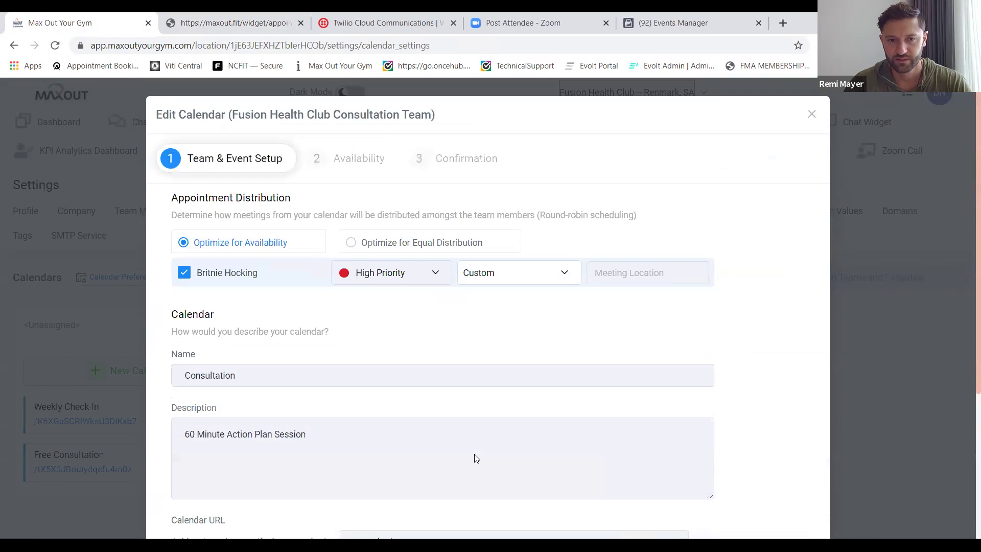
{"action": "scroll", "coordinate": [475, 456], "scroll_direction": "down", "scroll_amount": 1}
{"action": "scroll", "coordinate": [475, 454], "scroll_direction": "down", "scroll_amount": 4}
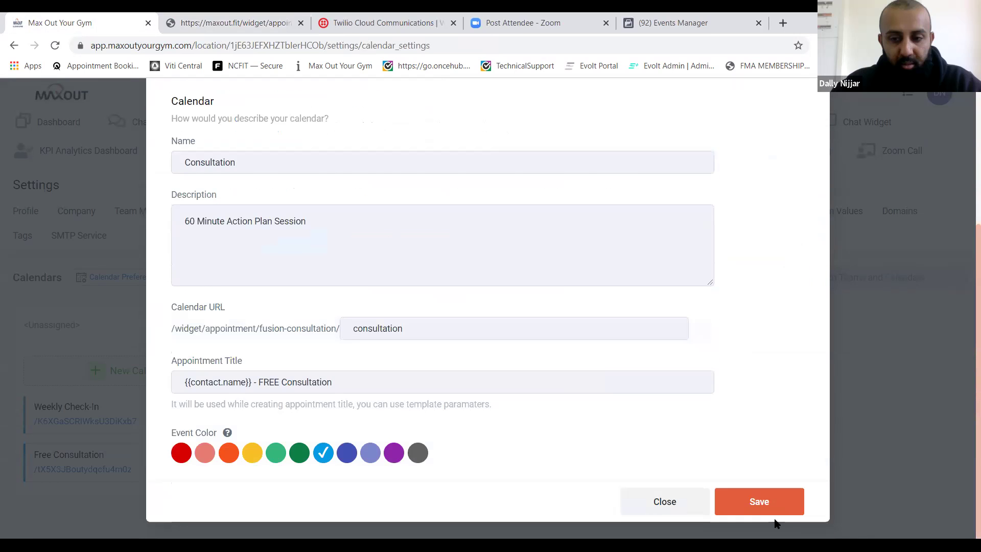
{"action": "left_click", "coordinate": [736, 503]}
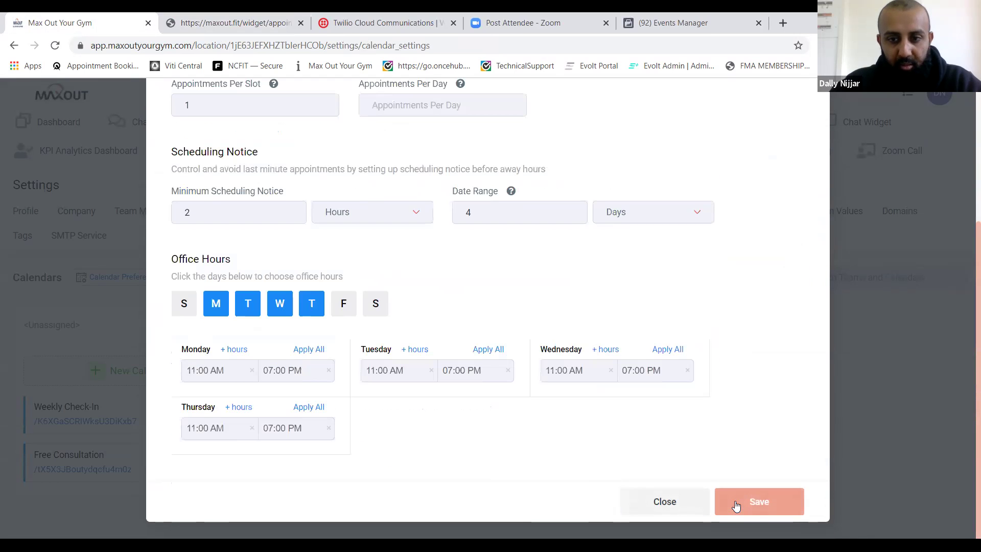
Paste the survey link as the Form Submit Redirect URL and complete the calendar.
{"action": "scroll", "coordinate": [510, 335], "scroll_direction": "up", "scroll_amount": 4}
{"action": "left_click", "coordinate": [476, 163]}
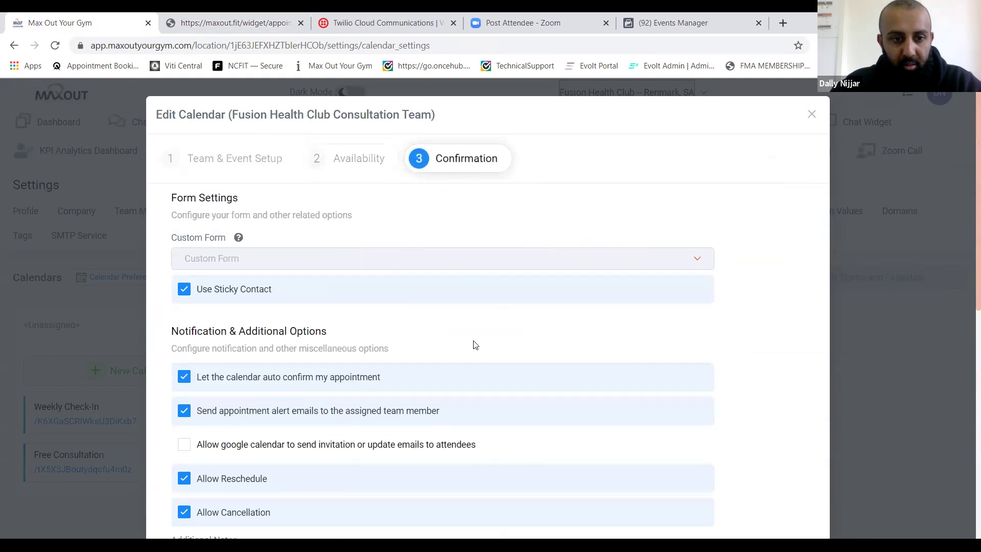
{"action": "scroll", "coordinate": [474, 343], "scroll_direction": "down", "scroll_amount": 7}
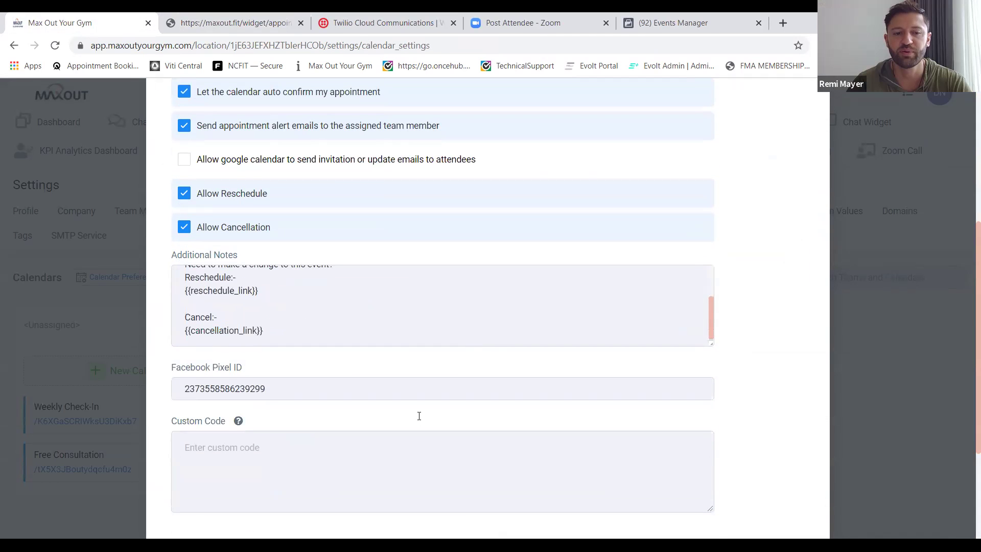
{"action": "scroll", "coordinate": [419, 416], "scroll_direction": "down", "scroll_amount": 3}
{"action": "left_click", "coordinate": [337, 443]}
{"action": "key", "text": "ctrl+v"}
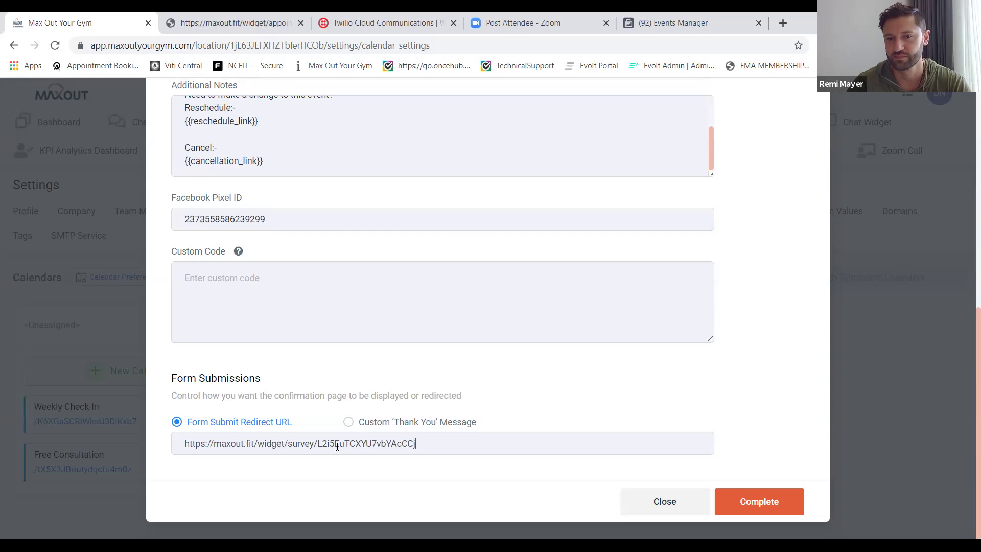
{"action": "left_click", "coordinate": [743, 502]}
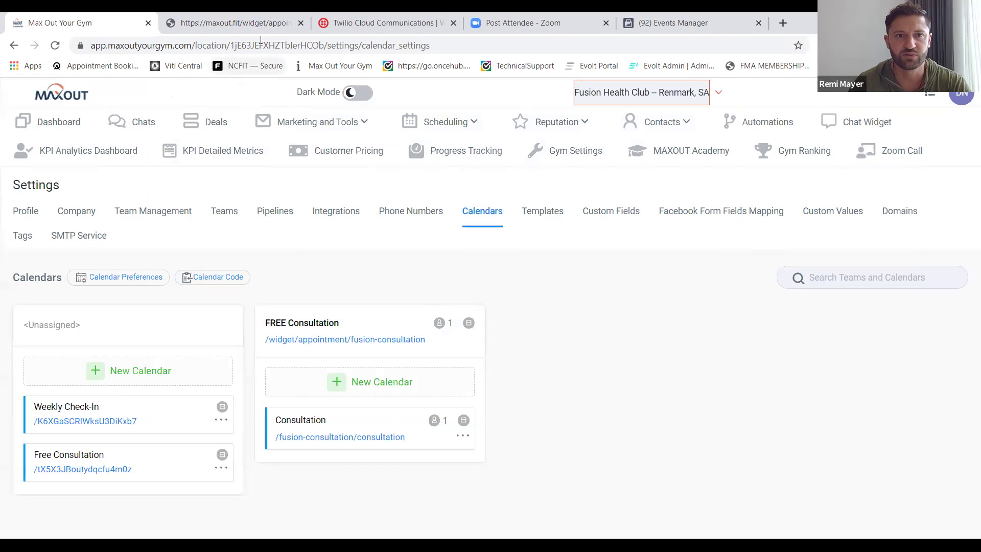
Preview the Consultation booking widget, comparing the hourly slots offered on May 5 and May 6.
{"action": "left_click", "coordinate": [252, 23]}
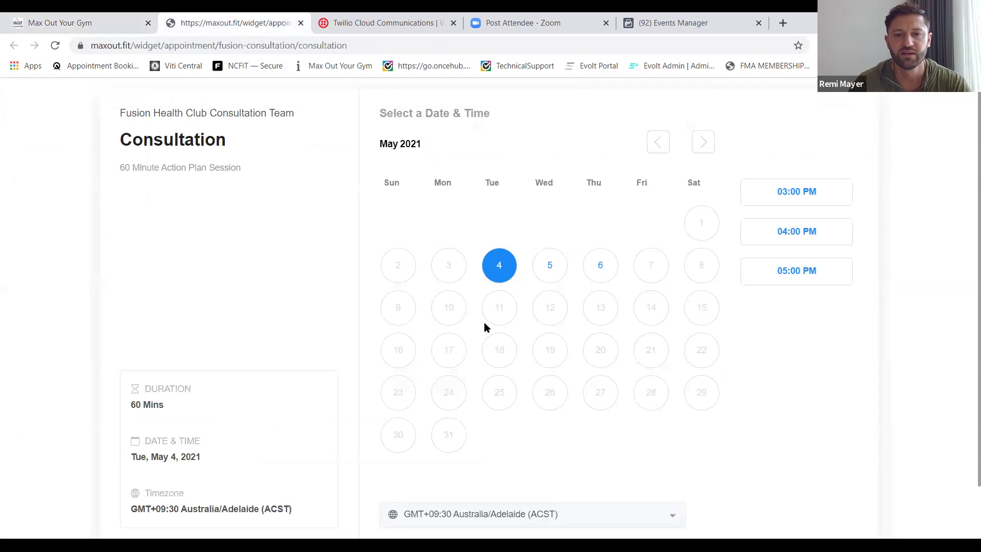
{"action": "scroll", "coordinate": [456, 386], "scroll_direction": "down", "scroll_amount": 2}
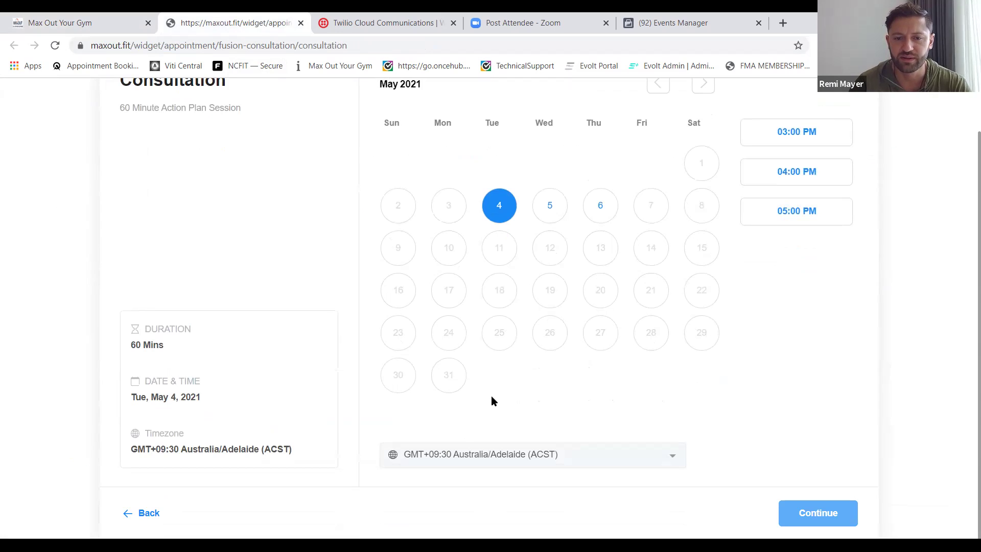
{"action": "scroll", "coordinate": [492, 397], "scroll_direction": "up", "scroll_amount": 2}
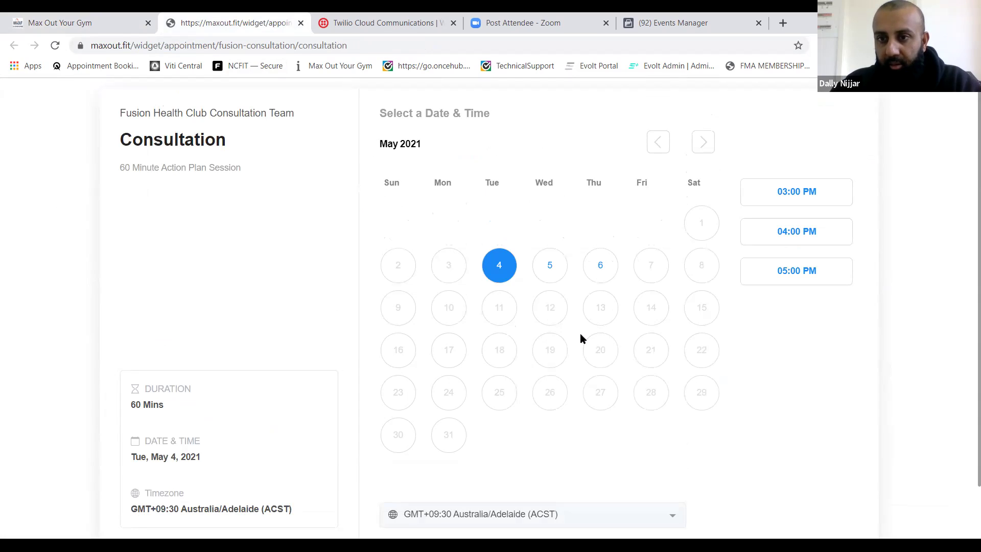
{"action": "left_click", "coordinate": [550, 265]}
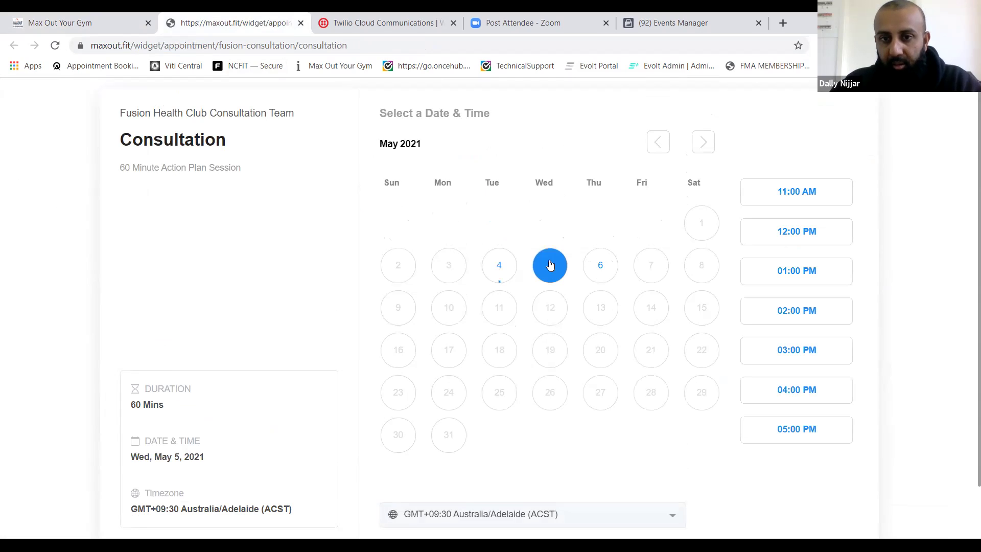
{"action": "left_click", "coordinate": [592, 271]}
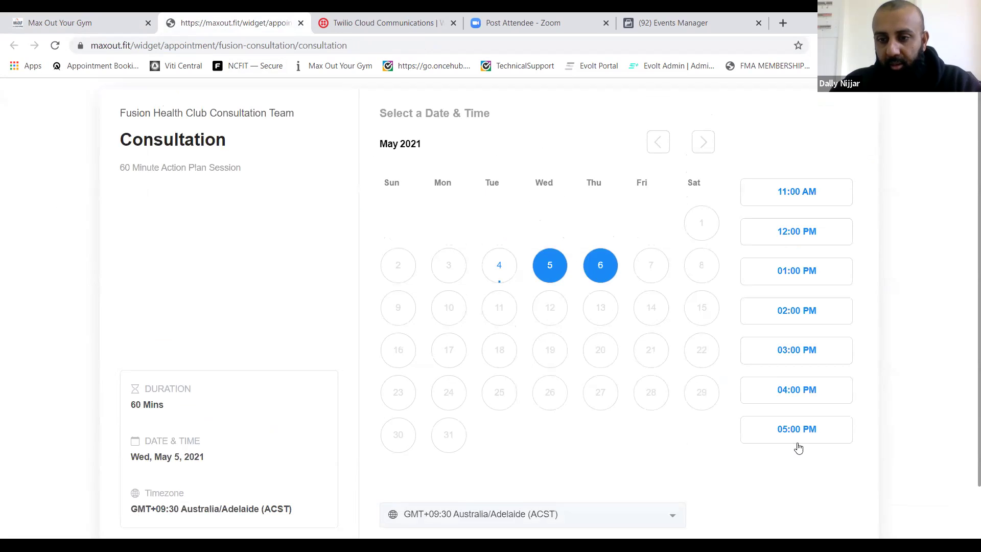
{"action": "scroll", "coordinate": [807, 468], "scroll_direction": "down", "scroll_amount": 1}
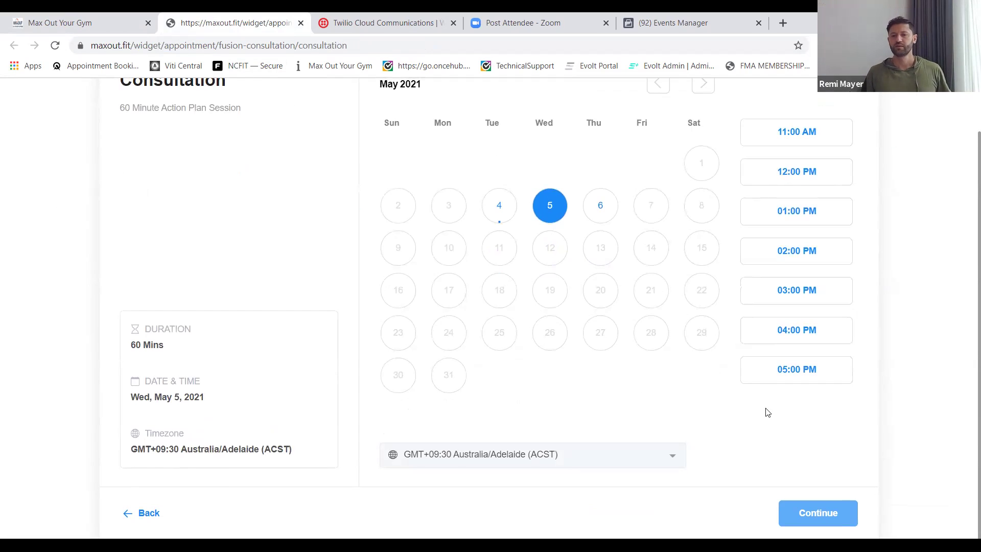
{"action": "left_click", "coordinate": [605, 220]}
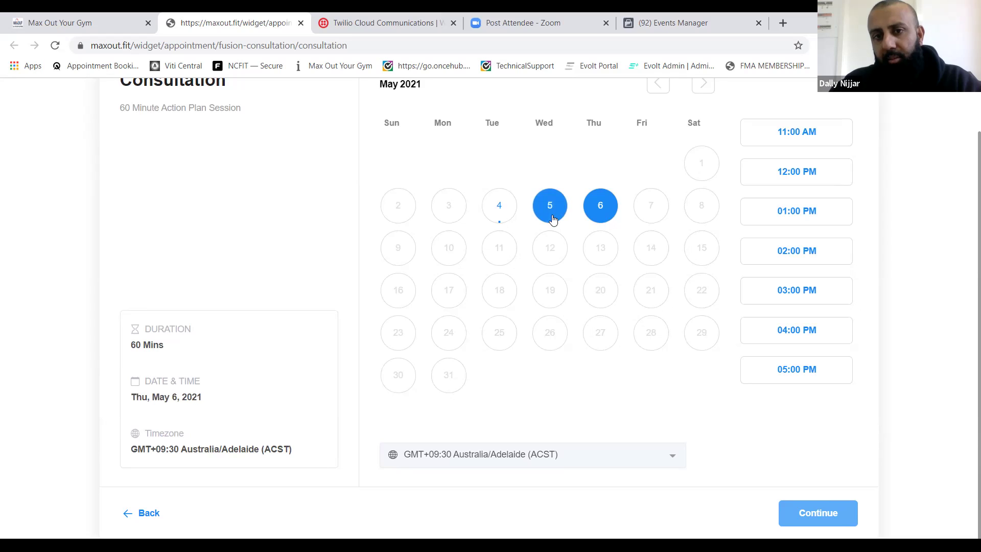
{"action": "left_click", "coordinate": [559, 212]}
{"action": "left_click", "coordinate": [607, 213]}
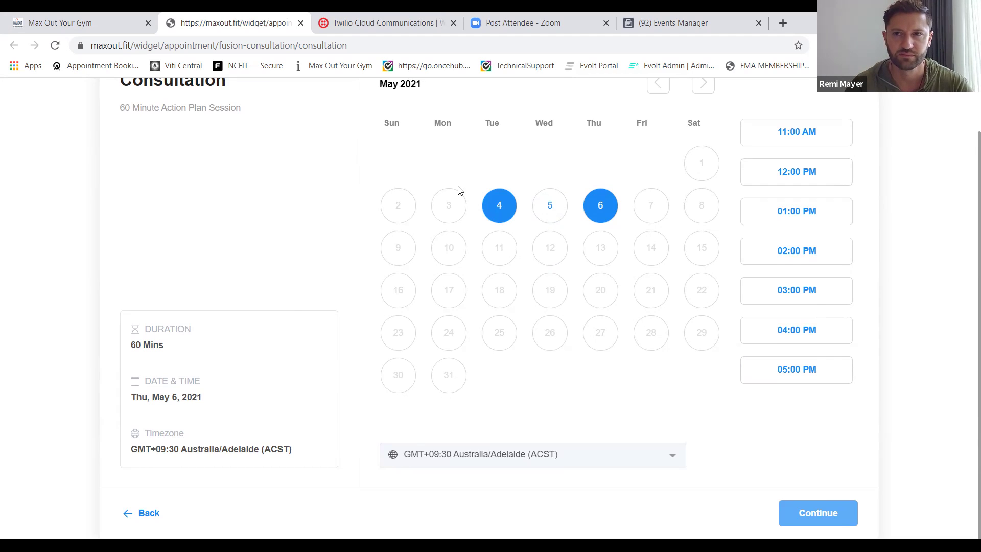
{"action": "left_click", "coordinate": [111, 26]}
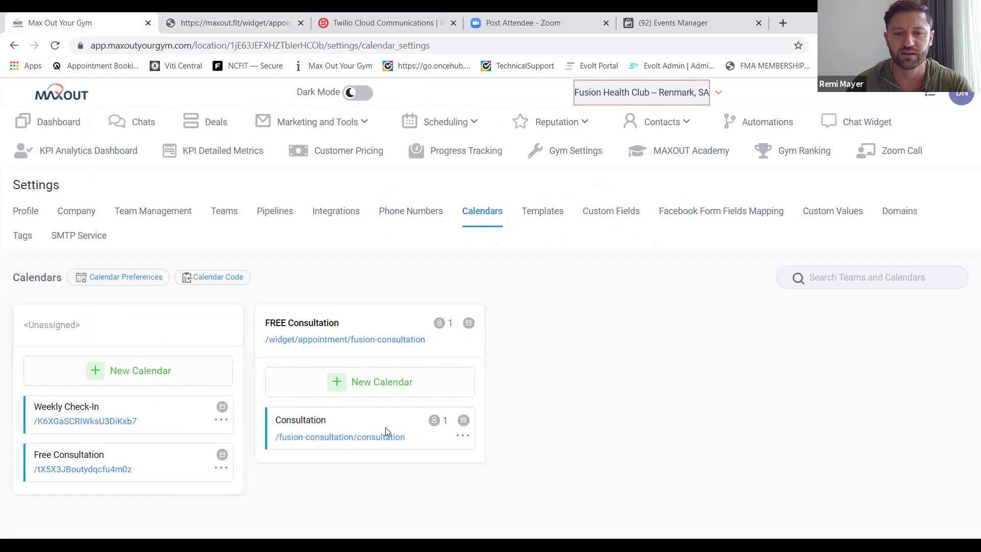
Change the Consultation calendar's availability slot interval to 30 minutes and save it.
{"action": "left_click", "coordinate": [463, 435]}
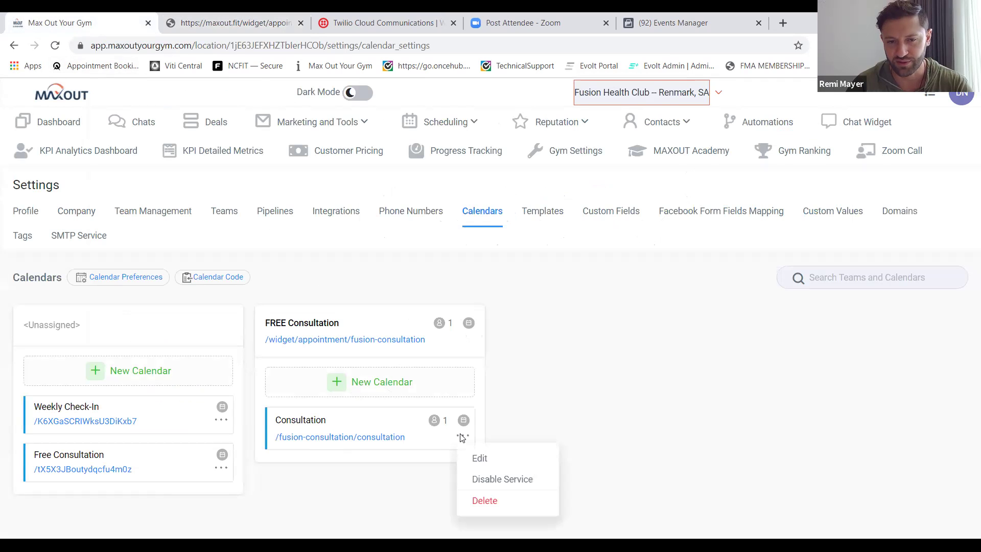
{"action": "left_click", "coordinate": [465, 459]}
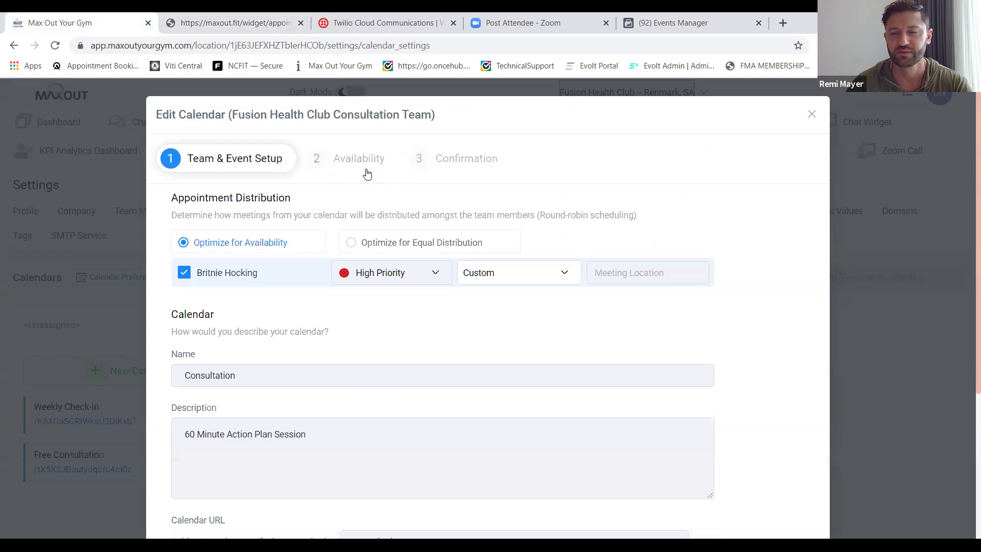
{"action": "left_click", "coordinate": [364, 167]}
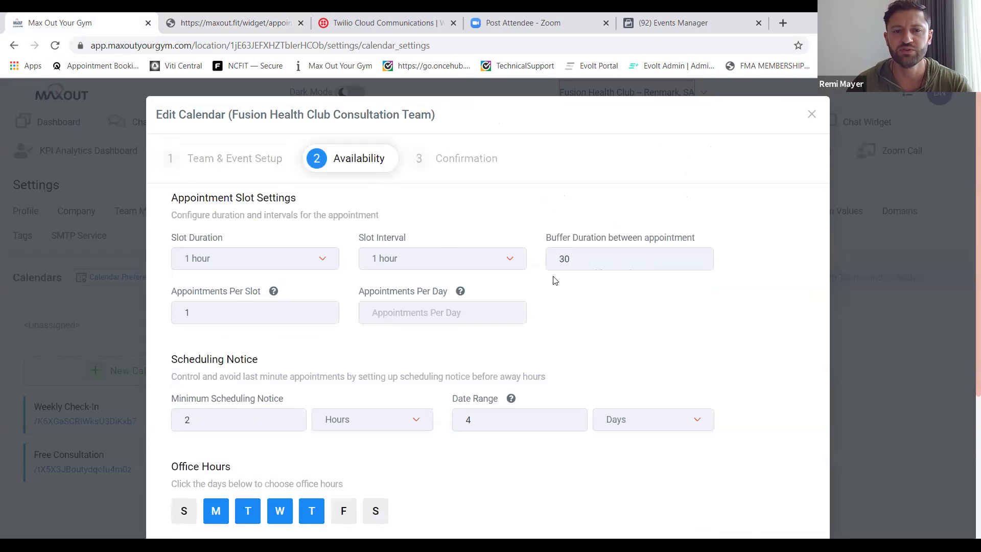
{"action": "left_click", "coordinate": [463, 268]}
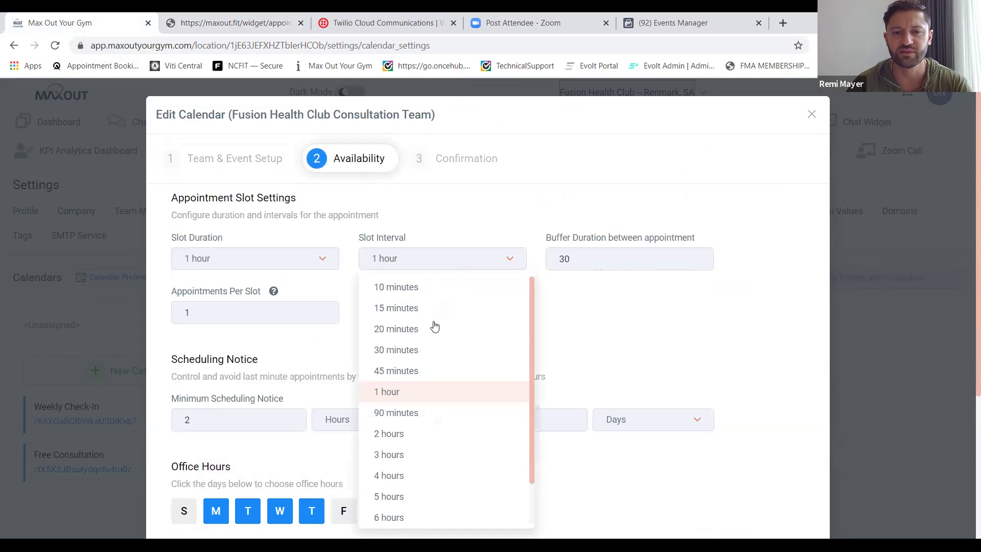
{"action": "left_click", "coordinate": [418, 351]}
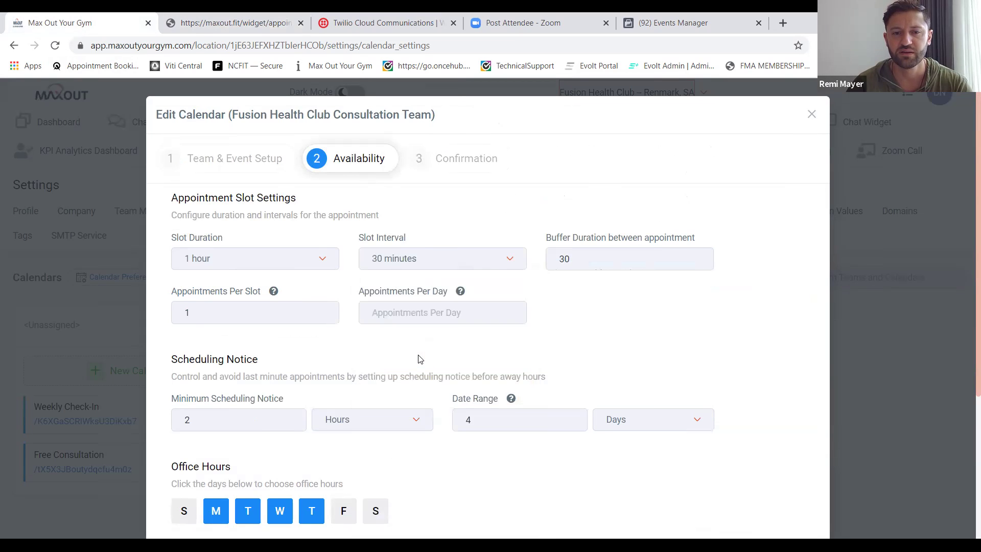
{"action": "scroll", "coordinate": [597, 324], "scroll_direction": "down", "scroll_amount": 4}
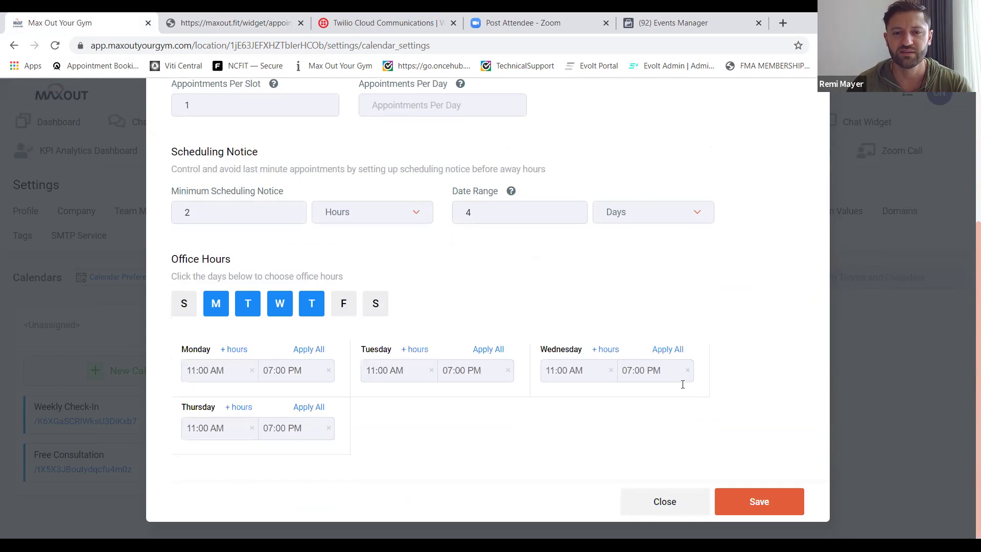
{"action": "left_click", "coordinate": [741, 507]}
{"action": "left_click", "coordinate": [741, 507]}
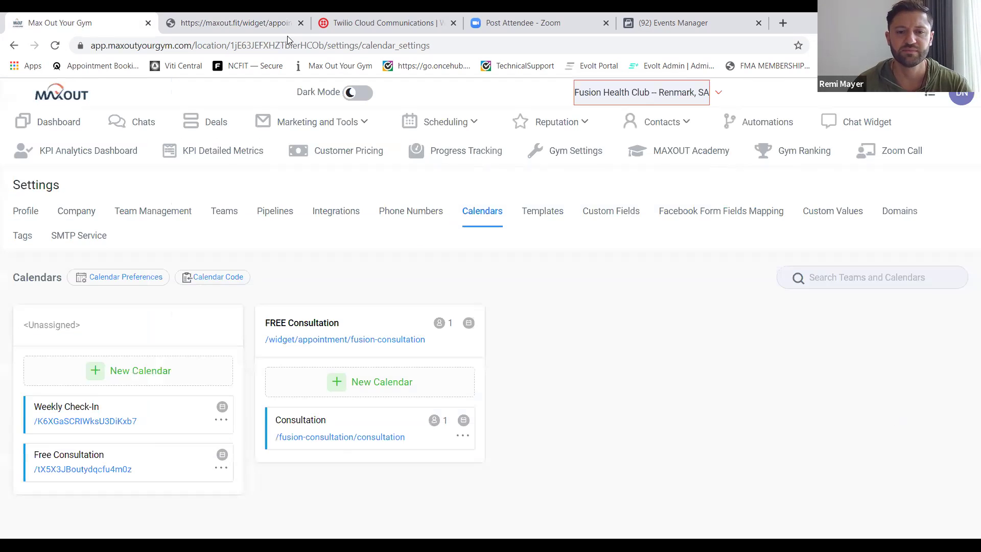
{"action": "left_click", "coordinate": [240, 23]}
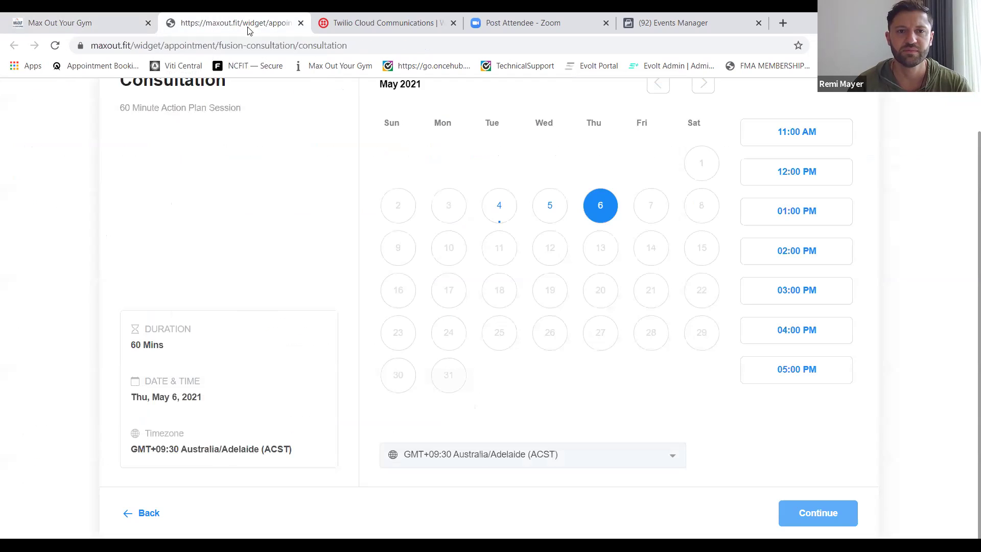
Reload the booking widget to confirm half-hour slots from 03:00 PM to 05:30 PM.
{"action": "left_click", "coordinate": [245, 46]}
{"action": "key", "text": "Return"}
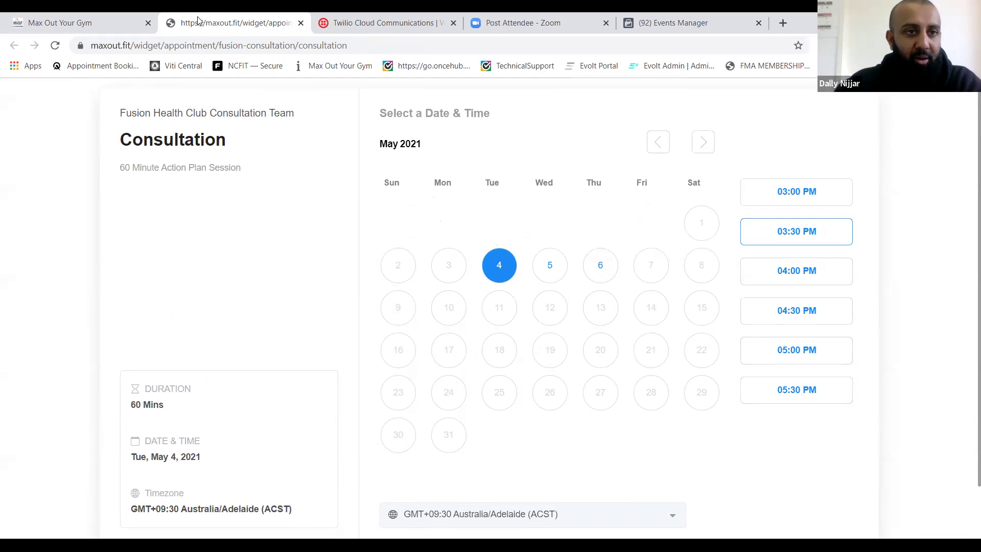
{"action": "left_click", "coordinate": [114, 31]}
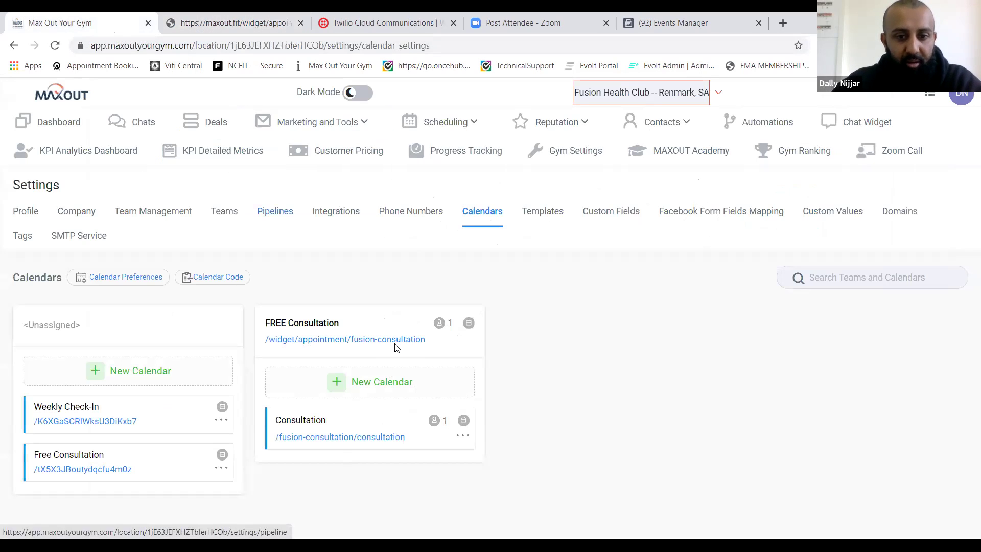
Set the Consultation calendar to a 1-hour slot interval with 0-minute buffer and save.
{"action": "left_click", "coordinate": [463, 437]}
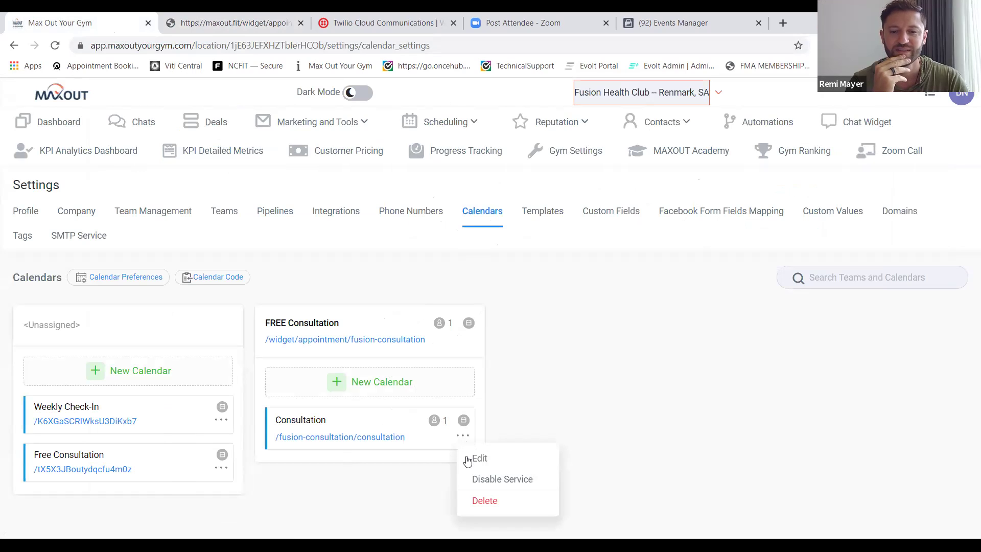
{"action": "left_click", "coordinate": [468, 460]}
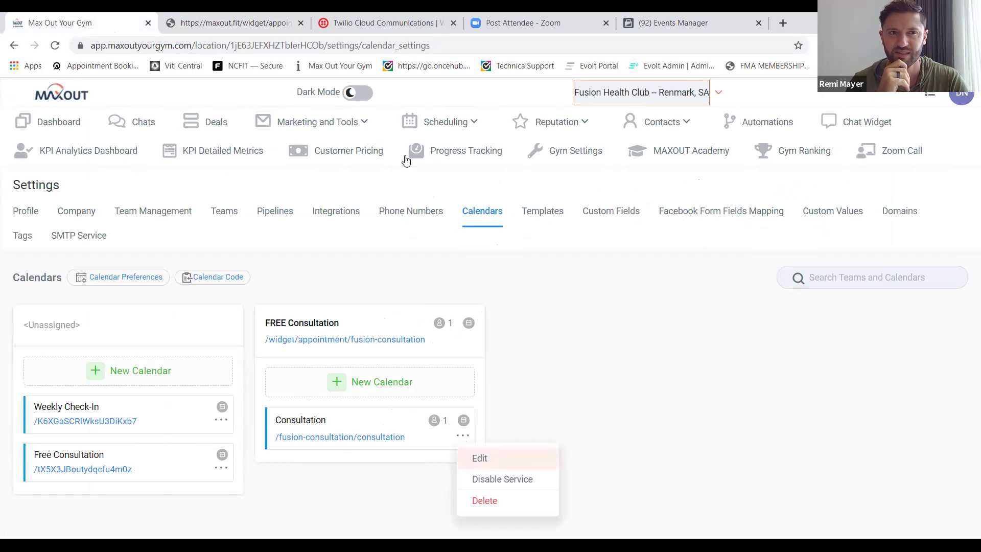
{"action": "left_click", "coordinate": [359, 168]}
{"action": "left_click", "coordinate": [438, 265]}
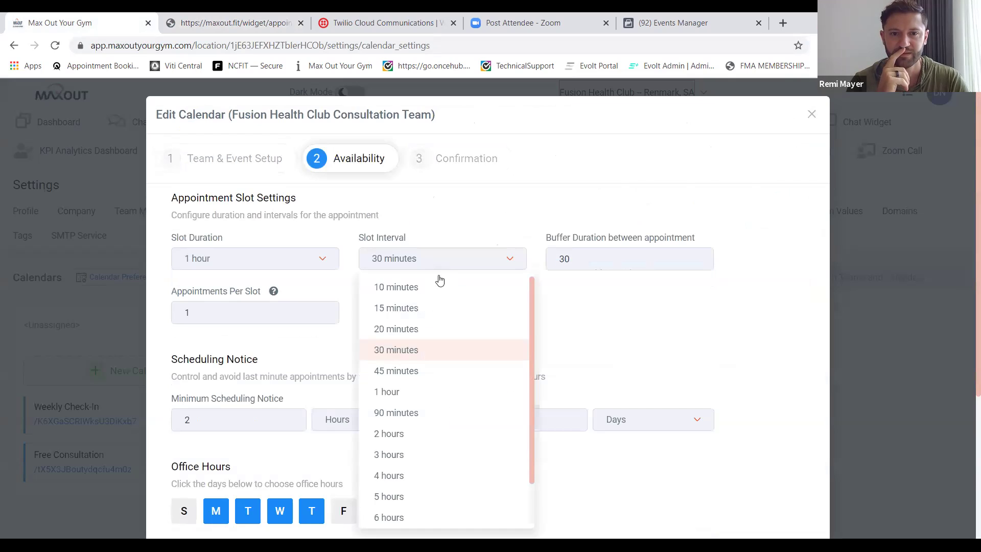
{"action": "left_click", "coordinate": [413, 394]}
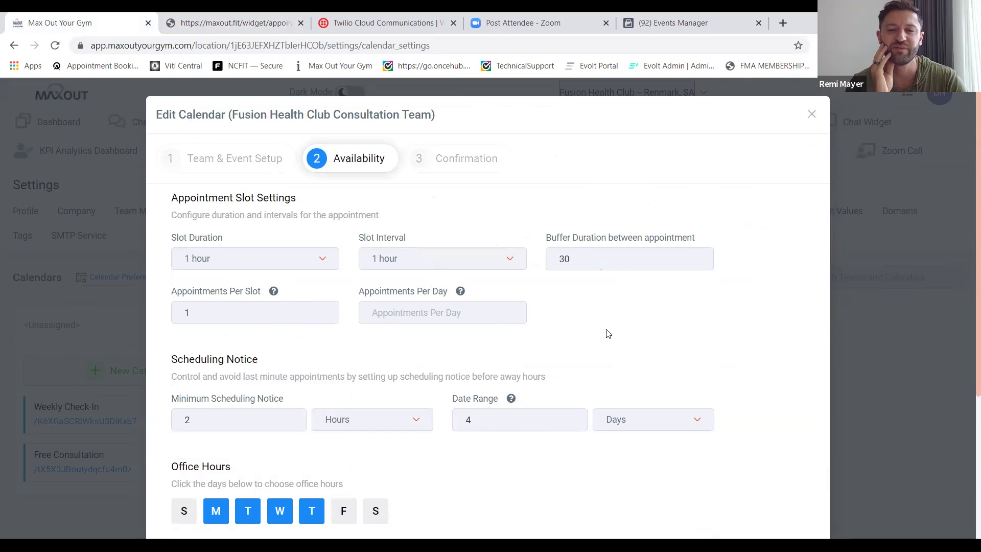
{"action": "key", "text": "BackSpace"}
{"action": "key", "text": "BackSpace"}
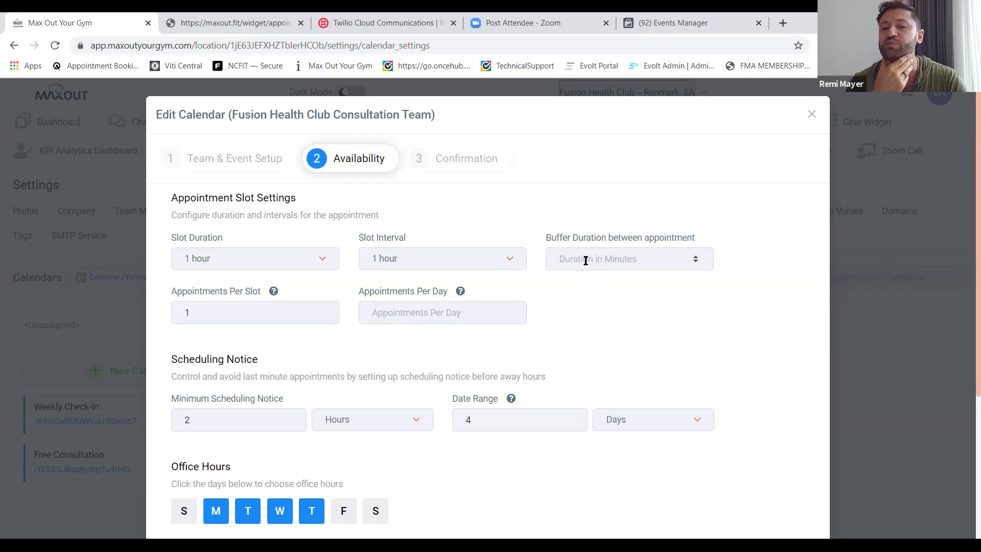
{"action": "type", "text": "0"}
{"action": "scroll", "coordinate": [745, 352], "scroll_direction": "down", "scroll_amount": 4}
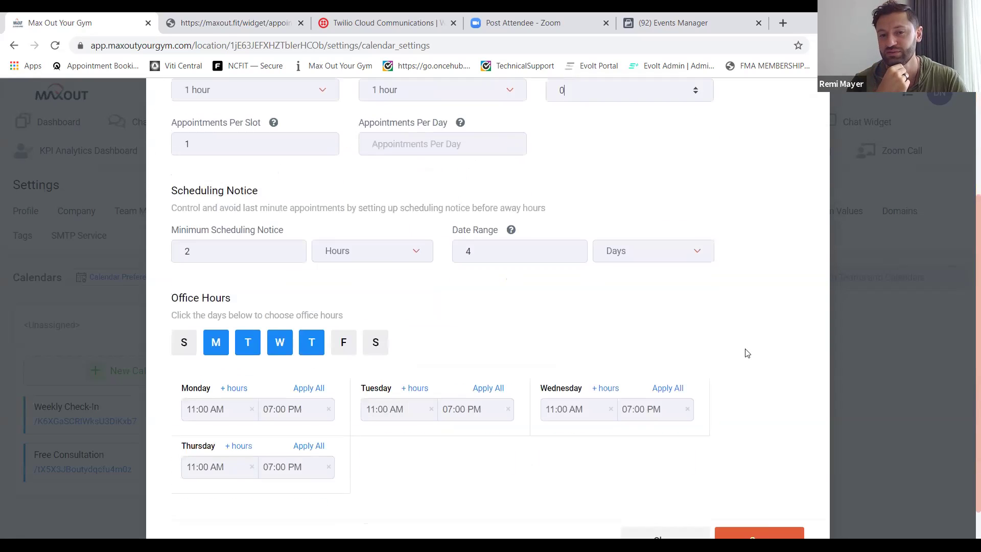
{"action": "left_click", "coordinate": [756, 520]}
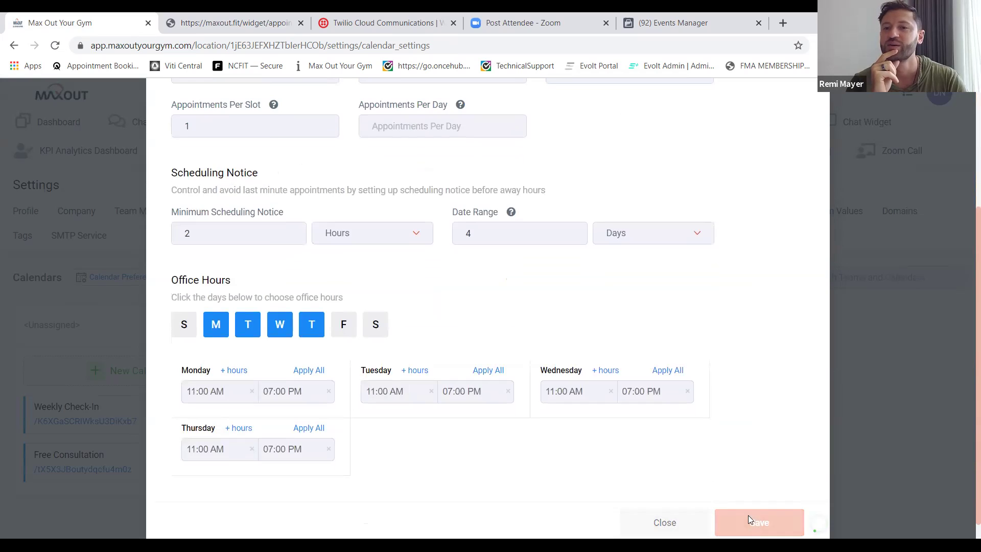
Reload the booking widget to show hourly May 4 slots from 03:00 to 06:00 PM.
{"action": "scroll", "coordinate": [696, 460], "scroll_direction": "down", "scroll_amount": 10}
{"action": "key", "text": "ctrl+Tab"}
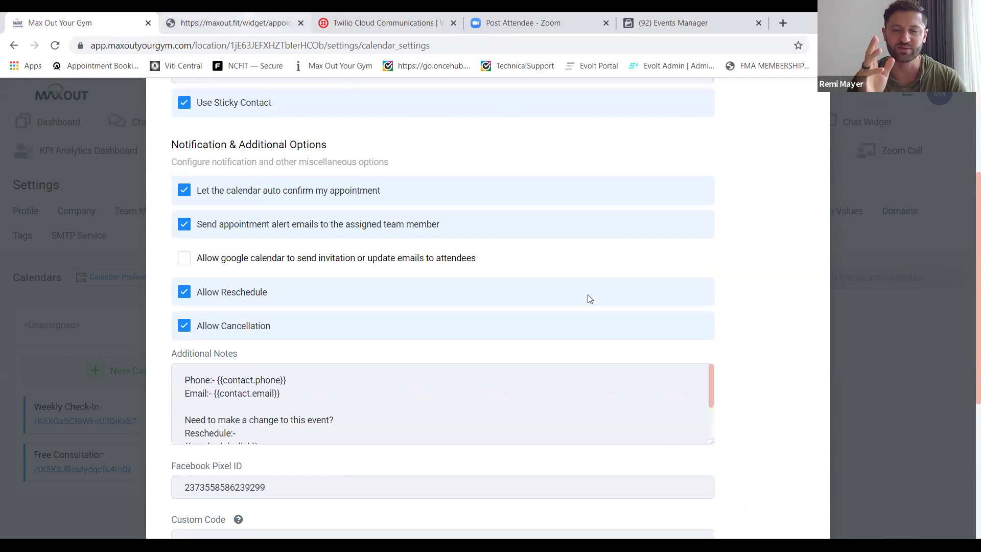
{"action": "left_click", "coordinate": [371, 50]}
{"action": "key", "text": "Return"}
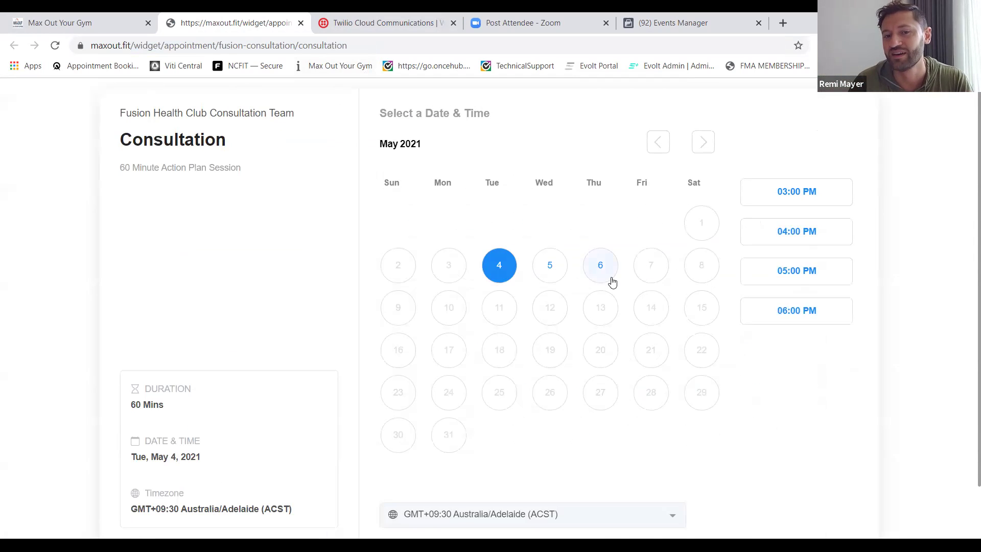
Change the Consultation calendar's buffer duration from 0 to 15 minutes.
{"action": "left_click", "coordinate": [549, 267]}
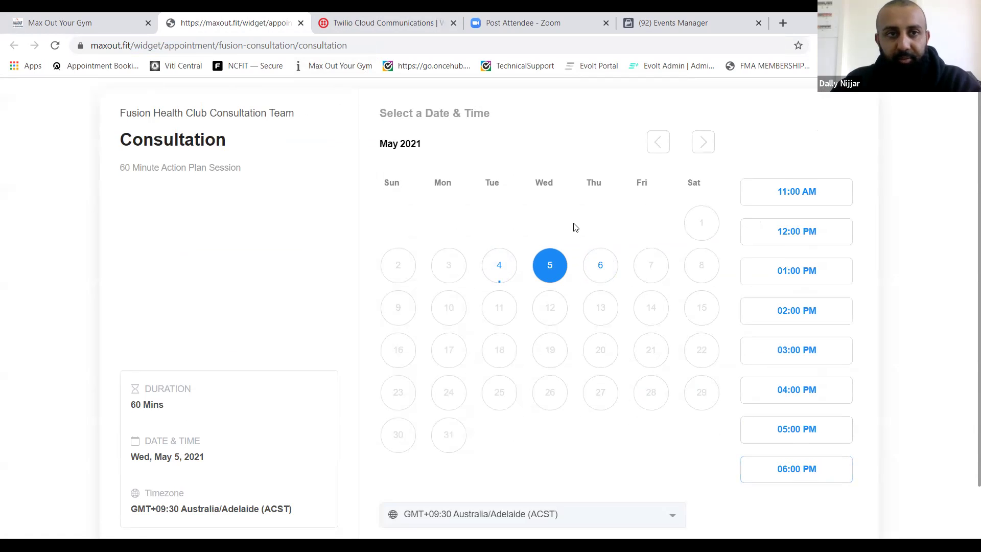
{"action": "left_click", "coordinate": [91, 20]}
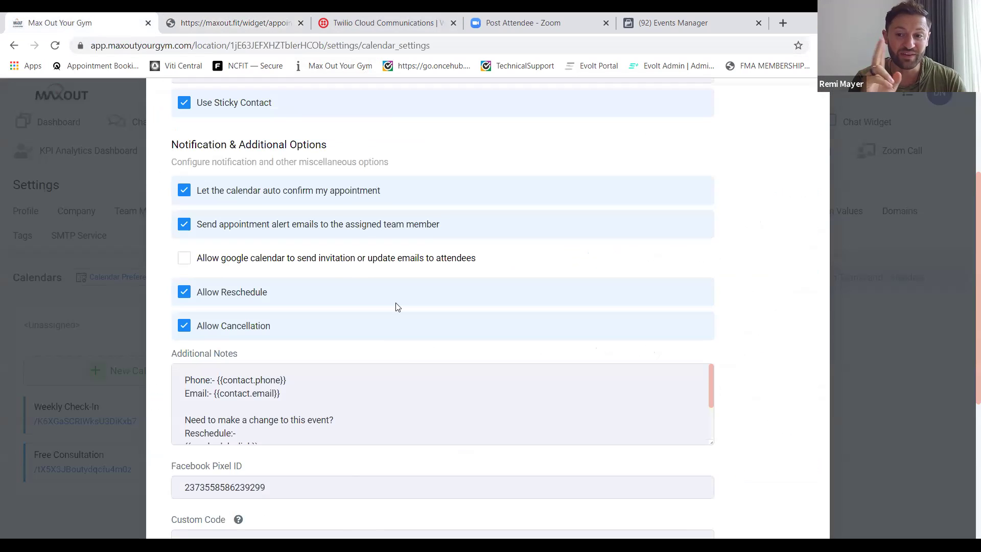
{"action": "scroll", "coordinate": [397, 307], "scroll_direction": "down", "scroll_amount": 5}
{"action": "scroll", "coordinate": [398, 307], "scroll_direction": "up", "scroll_amount": 4}
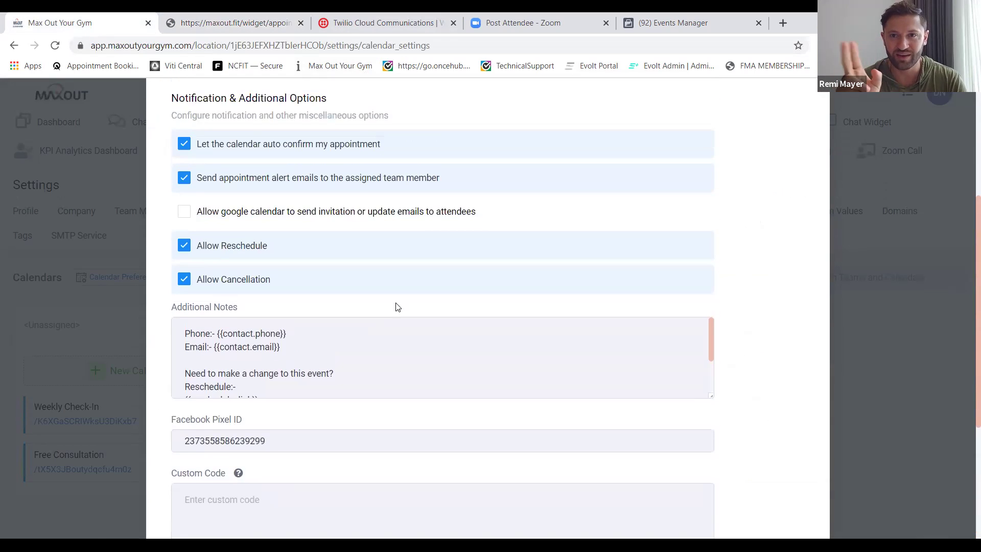
{"action": "scroll", "coordinate": [398, 307], "scroll_direction": "up", "scroll_amount": 4}
{"action": "scroll", "coordinate": [393, 307], "scroll_direction": "up", "scroll_amount": 1}
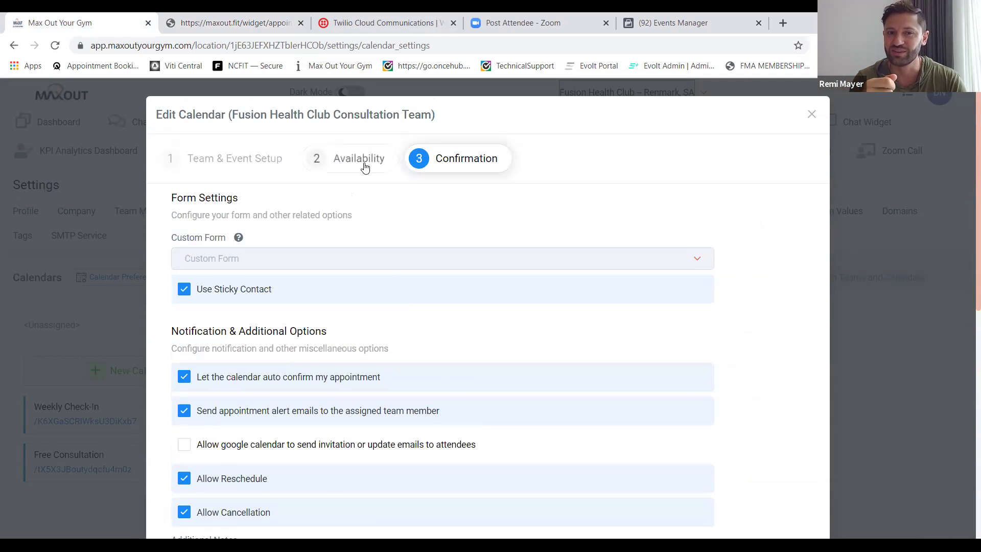
{"action": "left_click", "coordinate": [365, 167]}
{"action": "left_click", "coordinate": [608, 257]}
{"action": "key", "text": "BackSpace"}
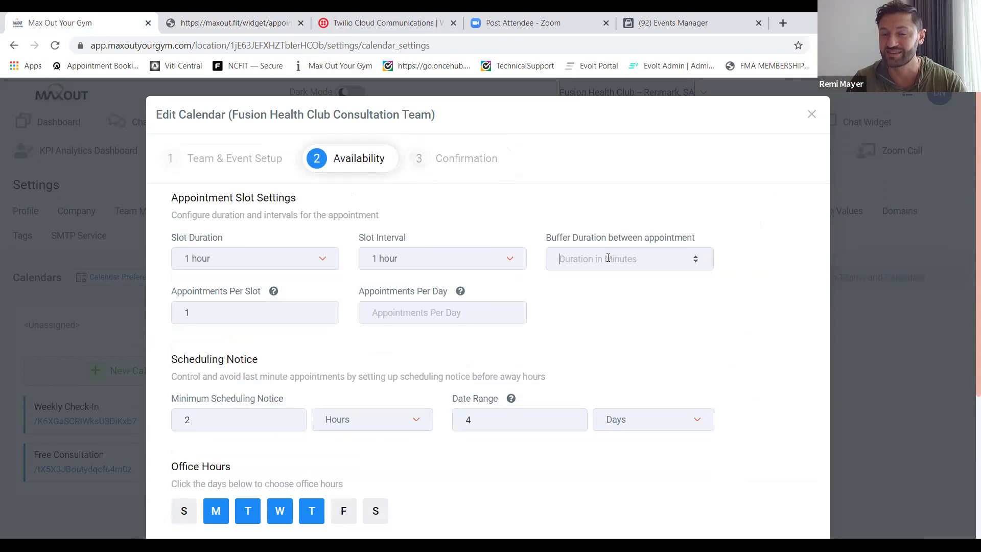
{"action": "type", "text": "15"}
Reload the booking widget and confirm May 5 offers hourly slots from 11:00 AM to 05:00 PM.
{"action": "scroll", "coordinate": [711, 344], "scroll_direction": "down", "scroll_amount": 4}
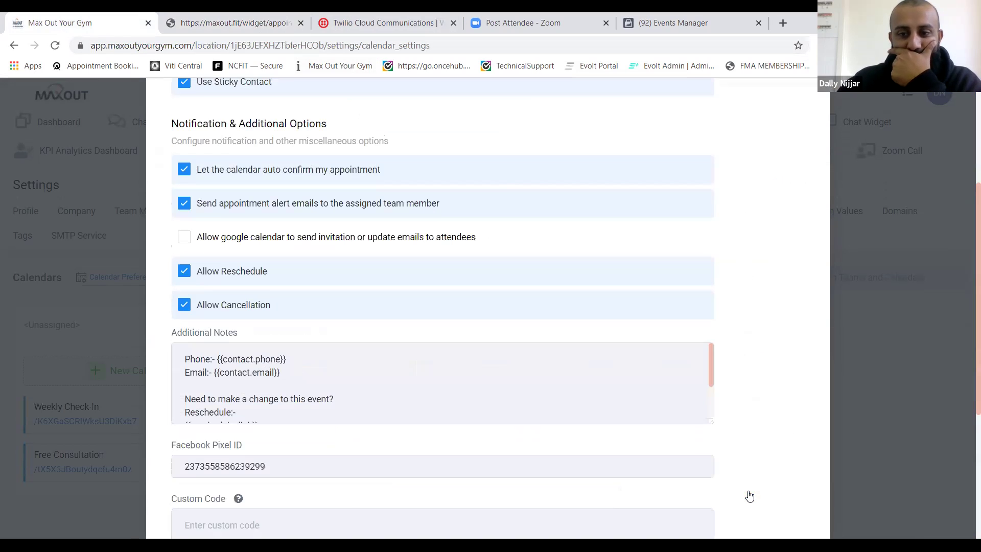
{"action": "left_click", "coordinate": [266, 22]}
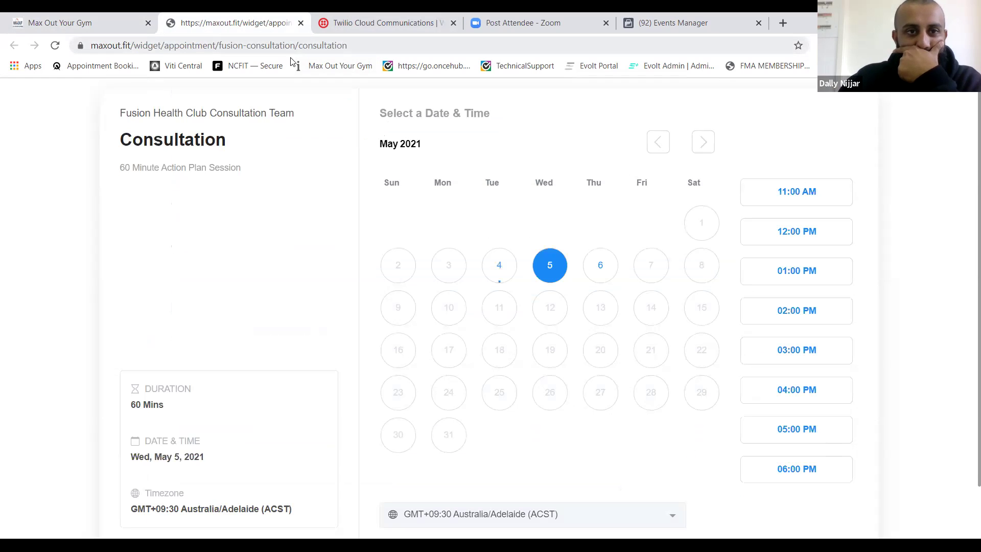
{"action": "left_click", "coordinate": [313, 45]}
{"action": "key", "text": "Return"}
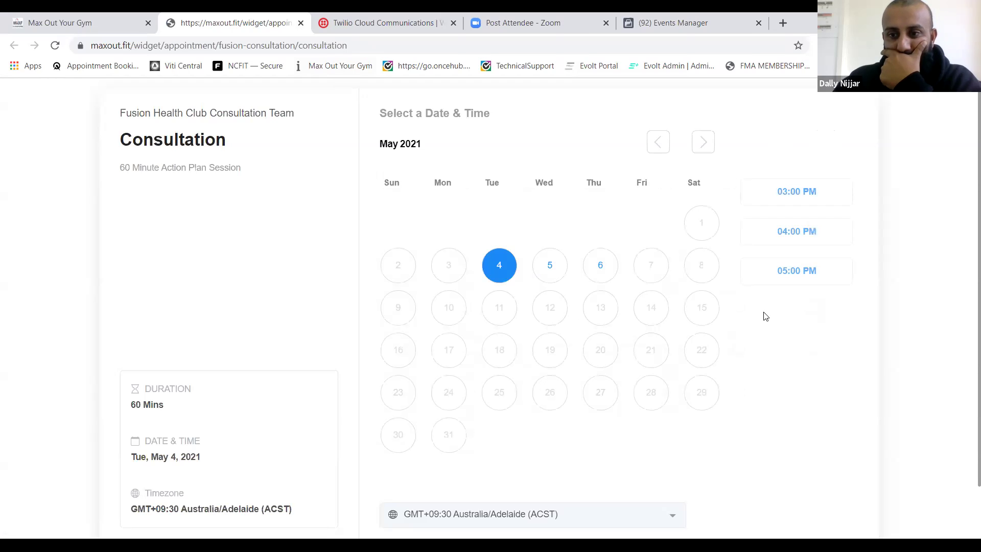
{"action": "left_click", "coordinate": [549, 274]}
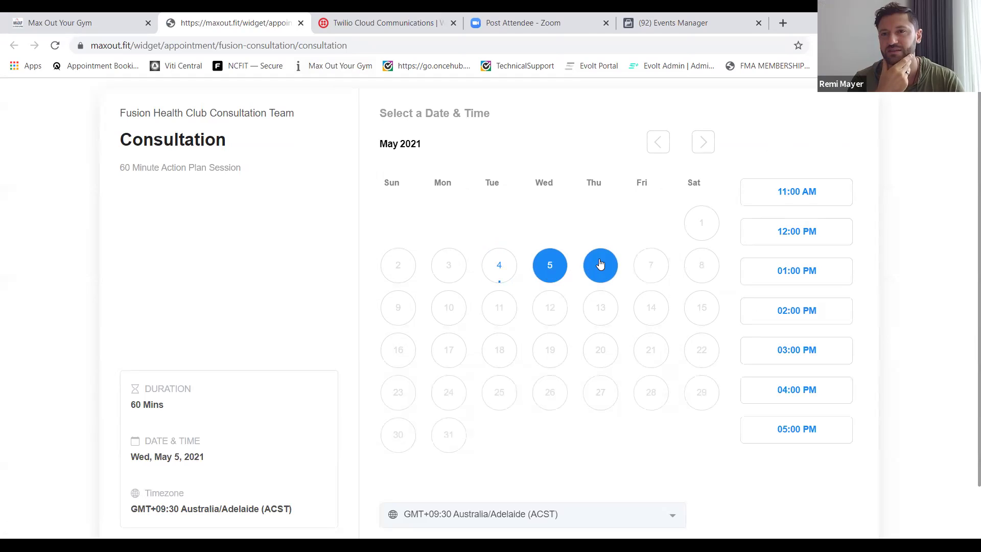
{"action": "left_click", "coordinate": [102, 24]}
{"action": "left_click", "coordinate": [245, 30]}
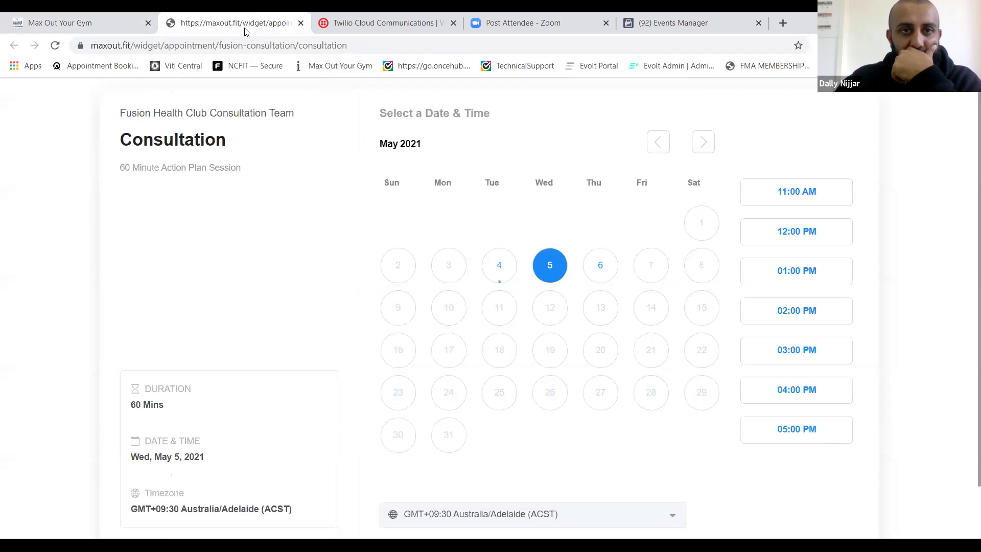
Set Monday and Tuesday office hours to end at 07:30 PM and save.
{"action": "left_click", "coordinate": [113, 22]}
{"action": "scroll", "coordinate": [414, 177], "scroll_direction": "up", "scroll_amount": 3}
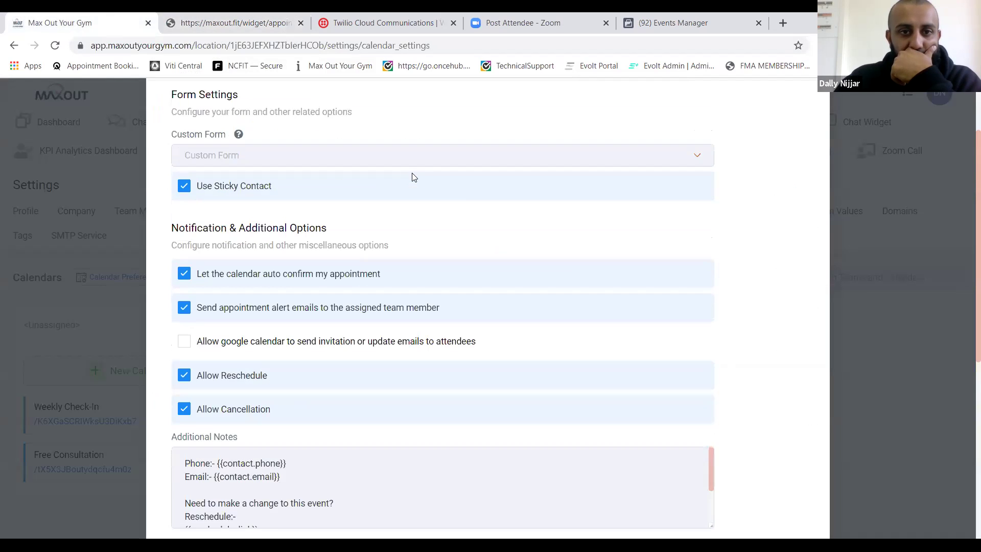
{"action": "scroll", "coordinate": [403, 174], "scroll_direction": "up", "scroll_amount": 5}
{"action": "left_click", "coordinate": [376, 163]}
{"action": "scroll", "coordinate": [500, 316], "scroll_direction": "down", "scroll_amount": 5}
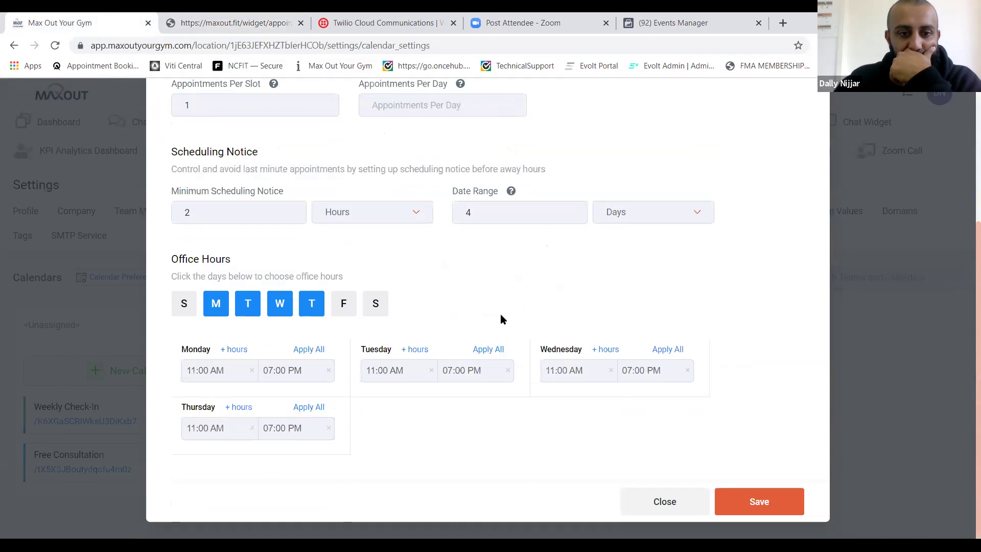
{"action": "left_click", "coordinate": [306, 373]}
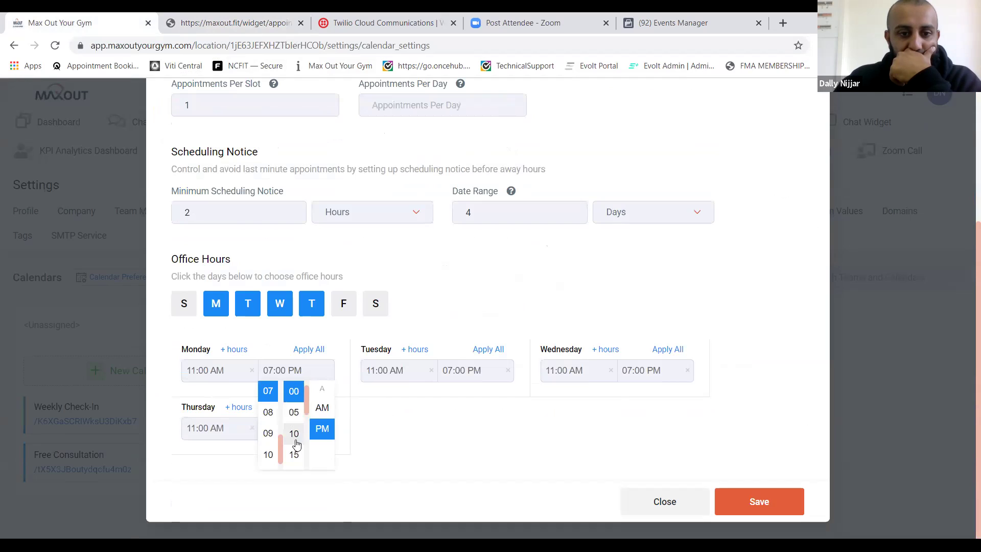
{"action": "scroll", "coordinate": [296, 445], "scroll_direction": "down", "scroll_amount": 2}
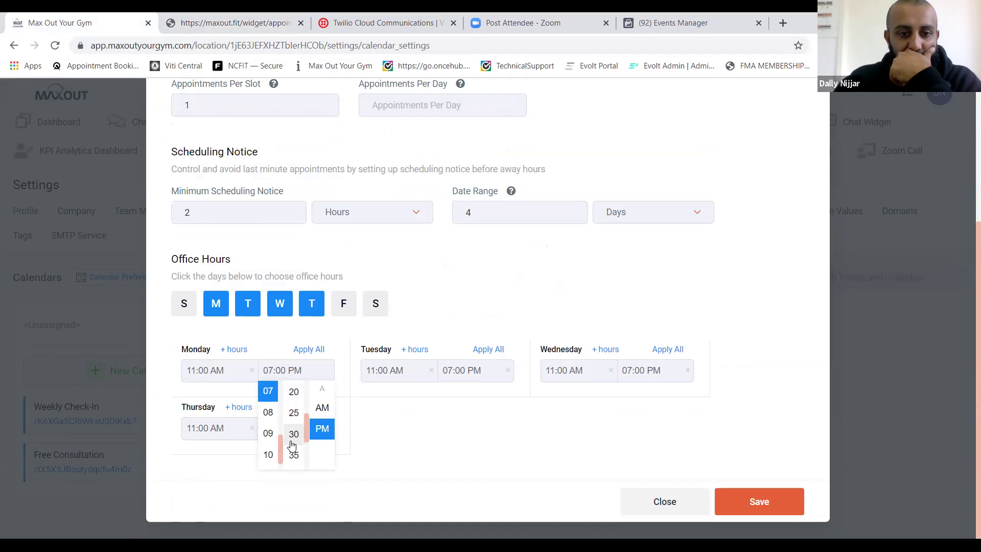
{"action": "left_click", "coordinate": [293, 434]}
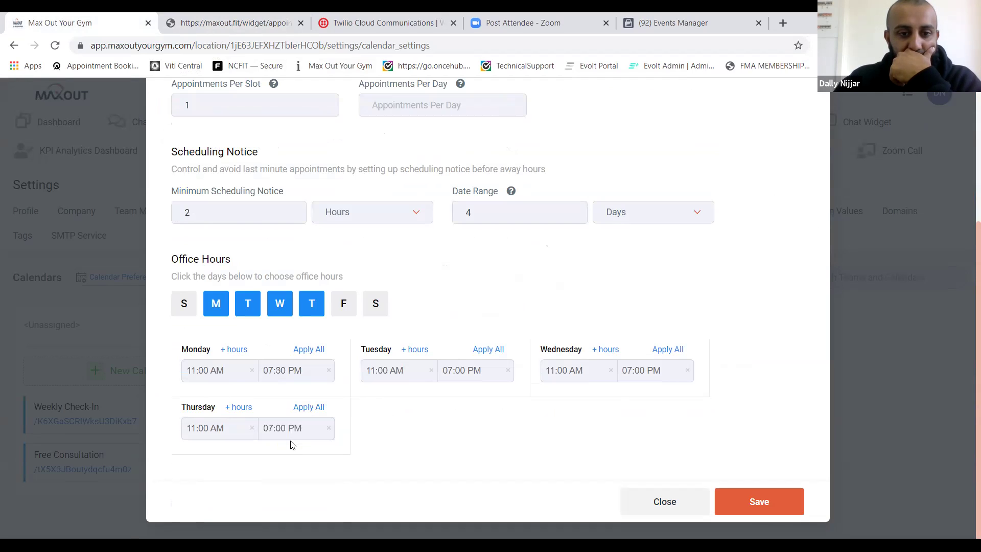
{"action": "left_click", "coordinate": [458, 366]}
{"action": "scroll", "coordinate": [466, 455], "scroll_direction": "down", "scroll_amount": 2}
{"action": "left_click", "coordinate": [468, 456]}
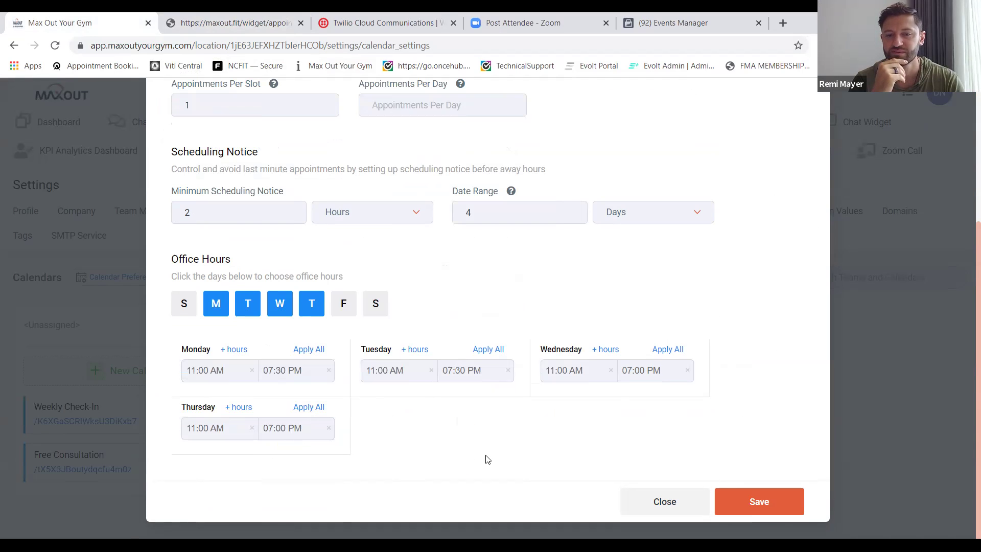
{"action": "left_click", "coordinate": [755, 503]}
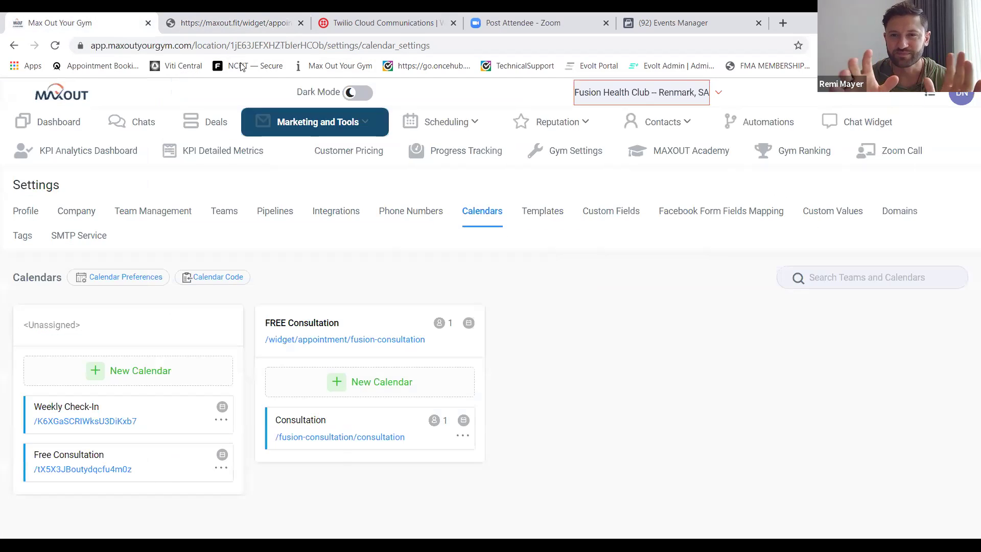
Reload the booking widget and check May 5, May 6 and May 4 times, then return to settings.
{"action": "left_click", "coordinate": [232, 23]}
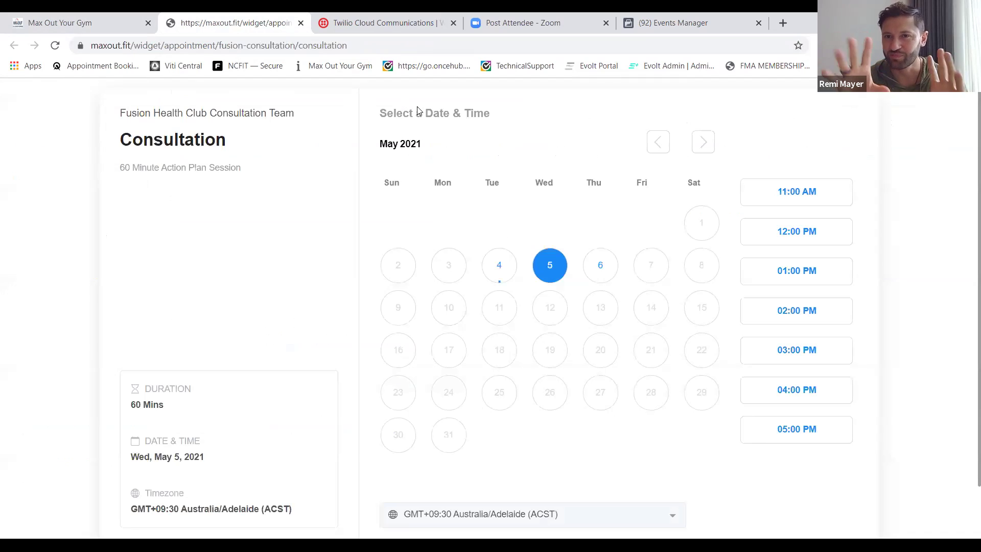
{"action": "left_click", "coordinate": [351, 41]}
{"action": "key", "text": "Return"}
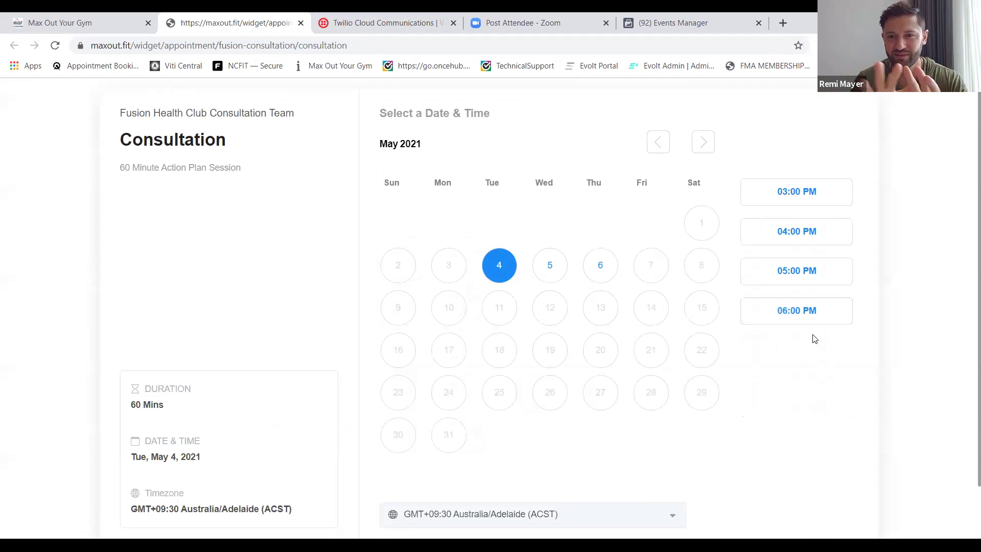
{"action": "left_click", "coordinate": [551, 269]}
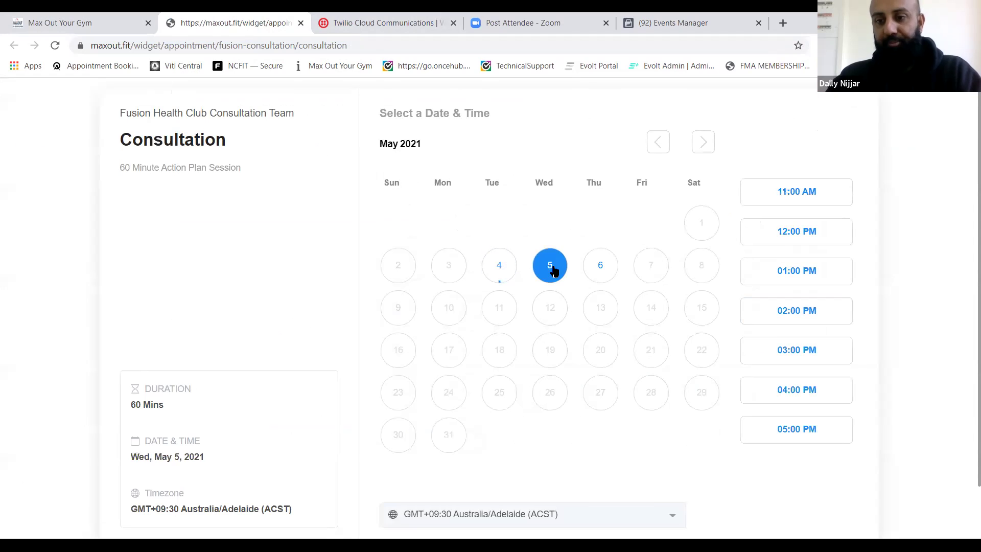
{"action": "left_click", "coordinate": [594, 271]}
{"action": "left_click", "coordinate": [499, 263]}
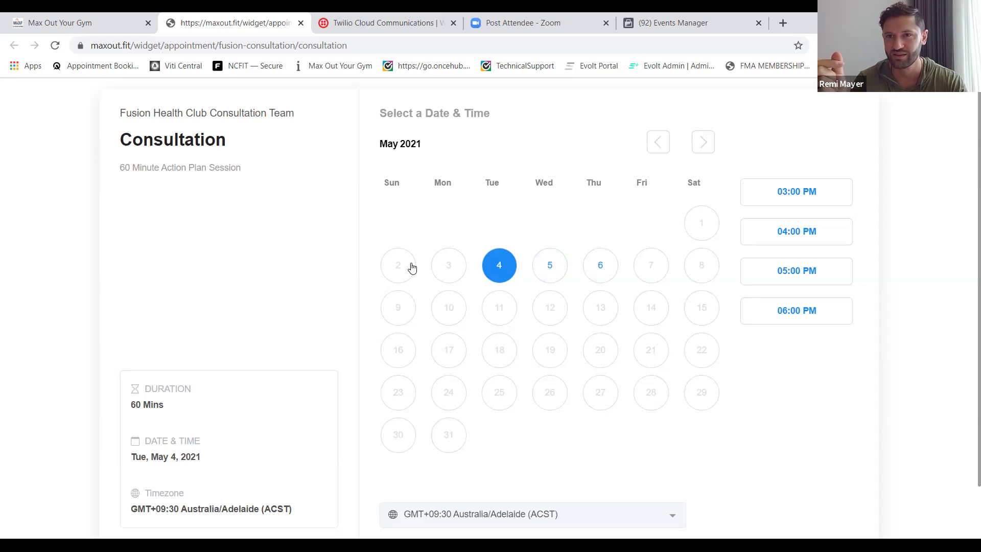
{"action": "left_click", "coordinate": [91, 20]}
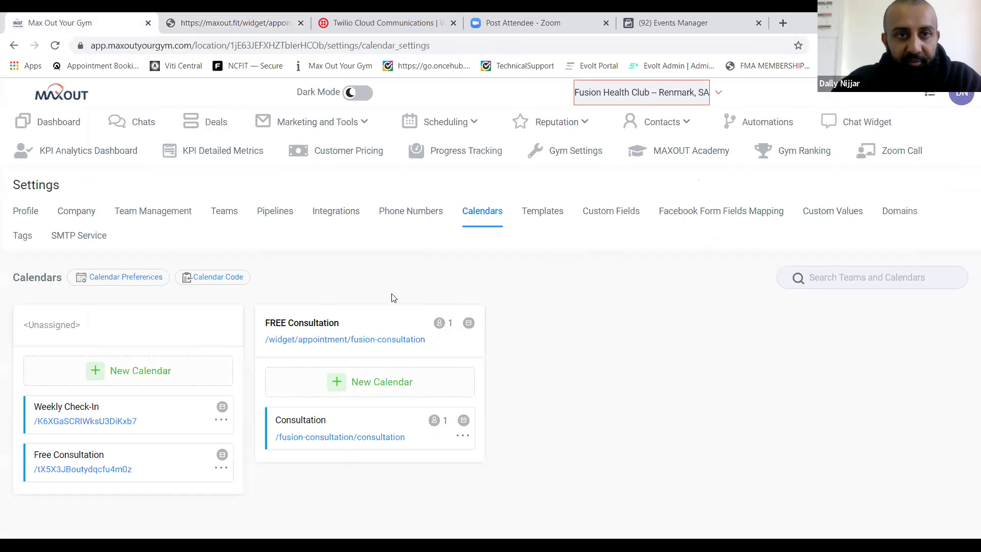
Edit the Consultation calendar: set a 30-minute buffer, Wednesday end time 07:30 PM, and save.
{"action": "left_click", "coordinate": [462, 436]}
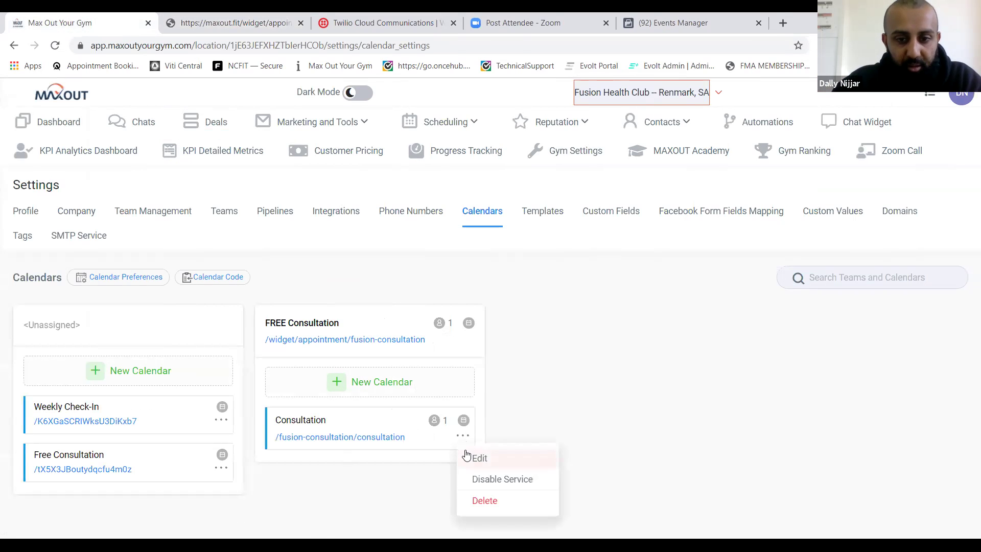
{"action": "left_click", "coordinate": [467, 455]}
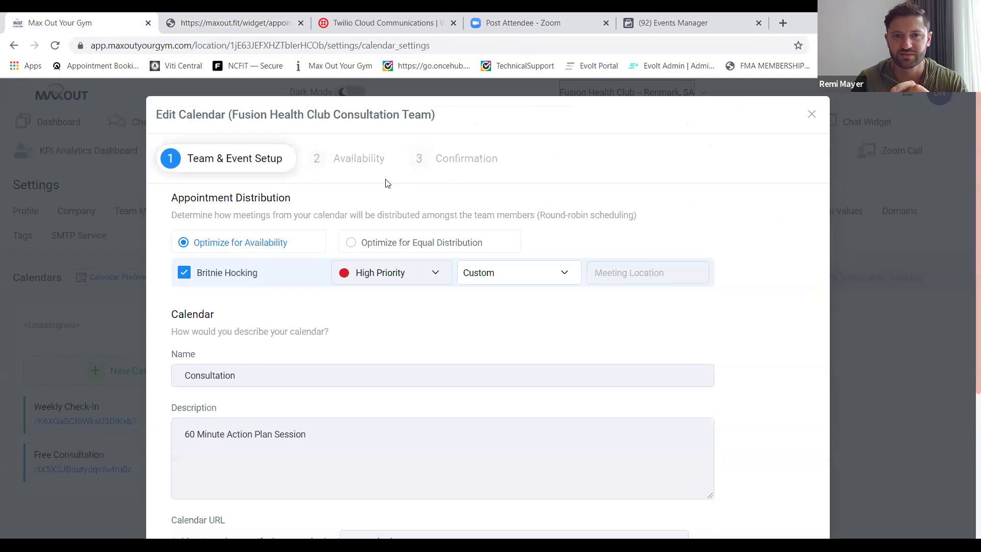
{"action": "left_click", "coordinate": [376, 158]}
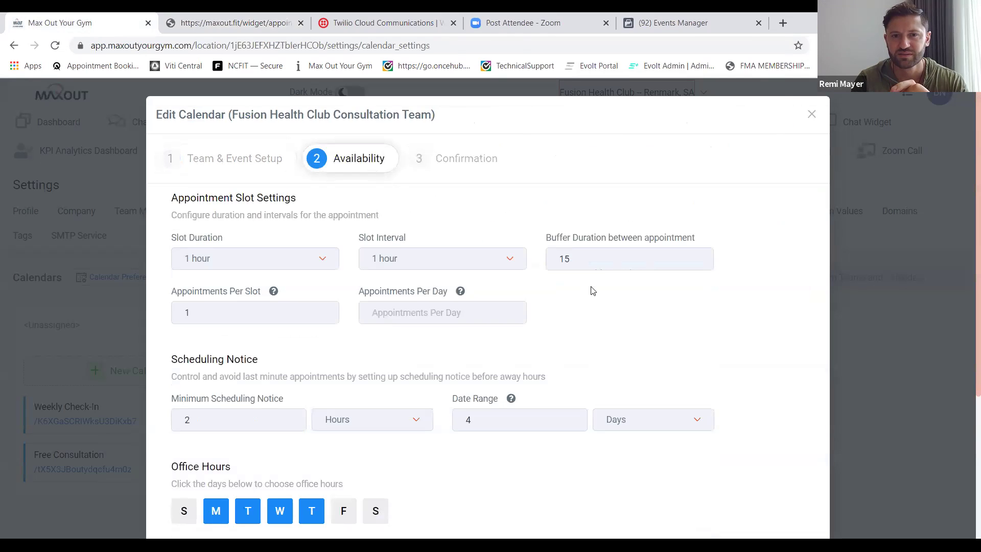
{"action": "double_click", "coordinate": [604, 259]}
{"action": "type", "text": "30"}
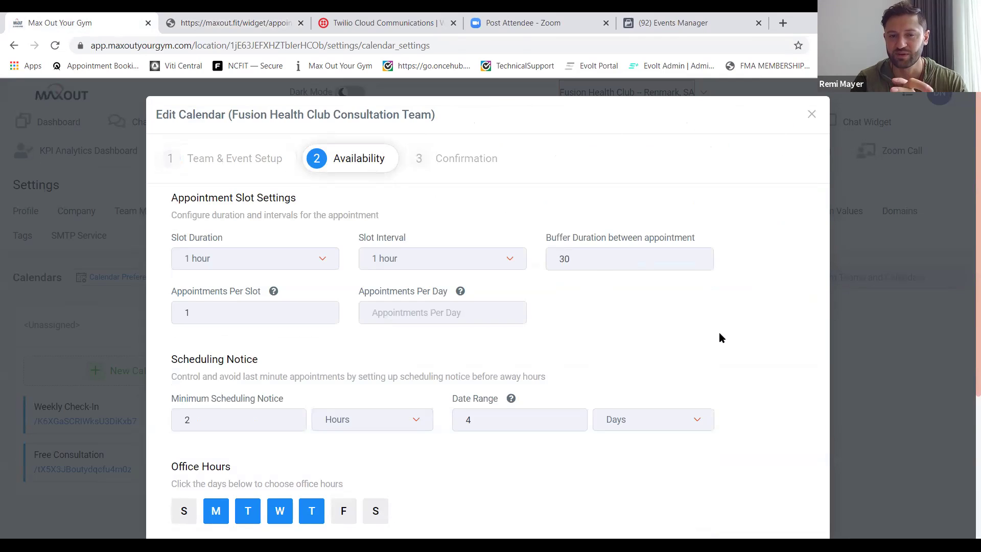
{"action": "scroll", "coordinate": [718, 333], "scroll_direction": "down", "scroll_amount": 4}
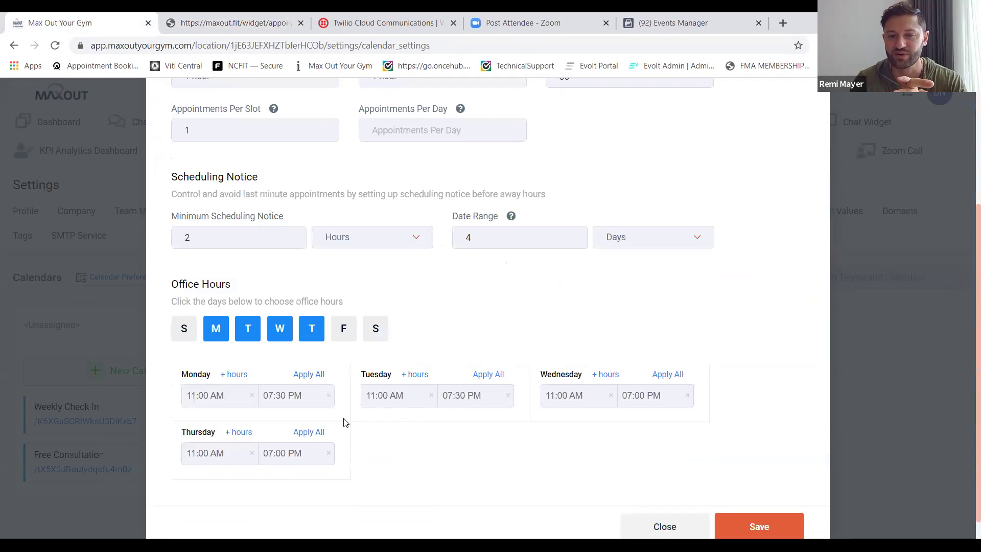
{"action": "left_click", "coordinate": [639, 396]}
{"action": "scroll", "coordinate": [656, 480], "scroll_direction": "down", "scroll_amount": 2}
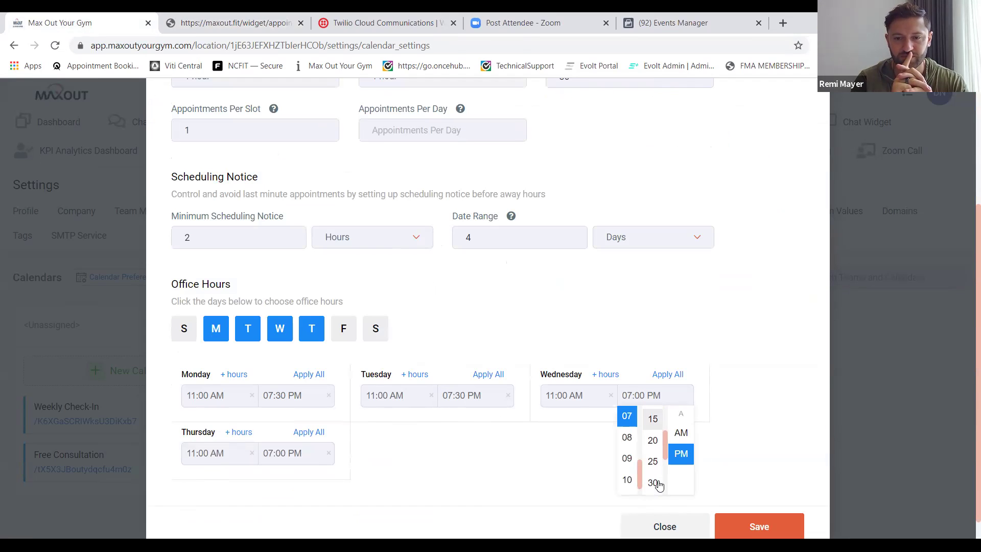
{"action": "left_click", "coordinate": [654, 482]}
{"action": "left_click", "coordinate": [760, 531]}
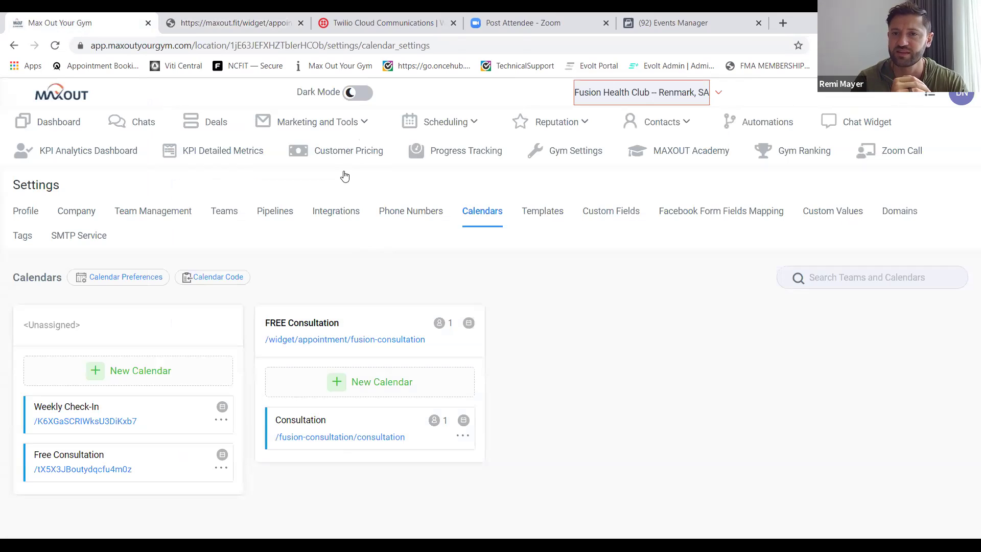
Reload the booking widget to see May 5 hourly slots from 11:00 AM to 06:00 PM.
{"action": "left_click", "coordinate": [239, 23]}
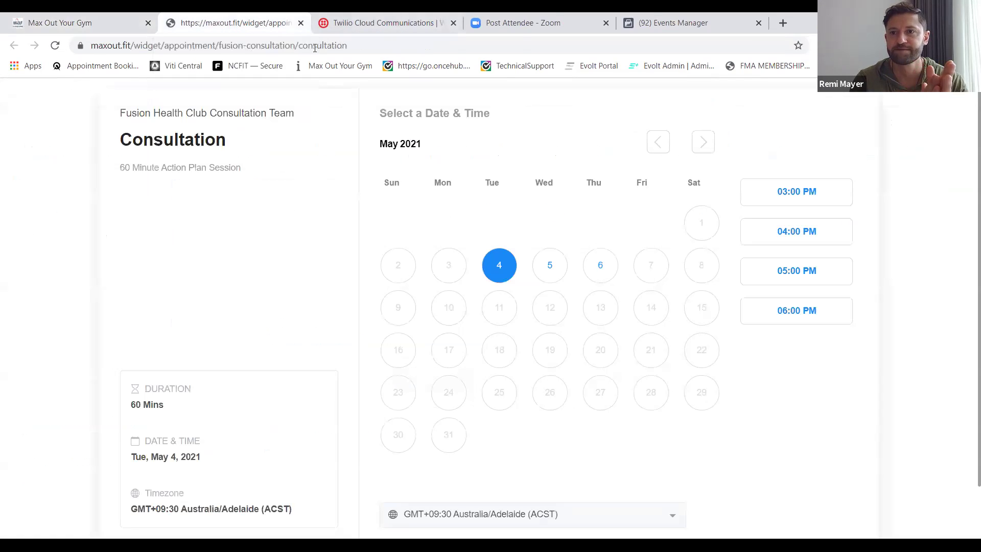
{"action": "left_click", "coordinate": [343, 47]}
{"action": "key", "text": "Return"}
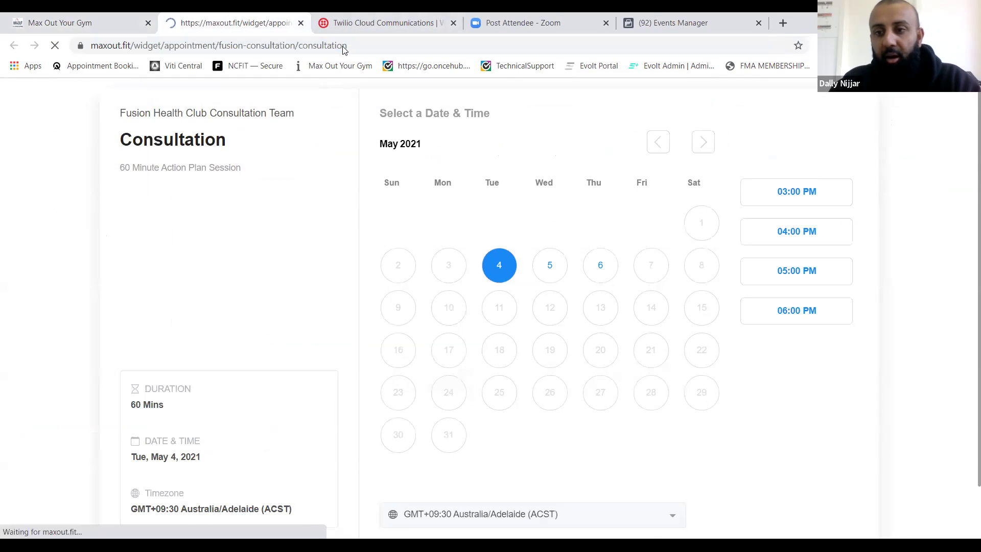
{"action": "left_click", "coordinate": [564, 271]}
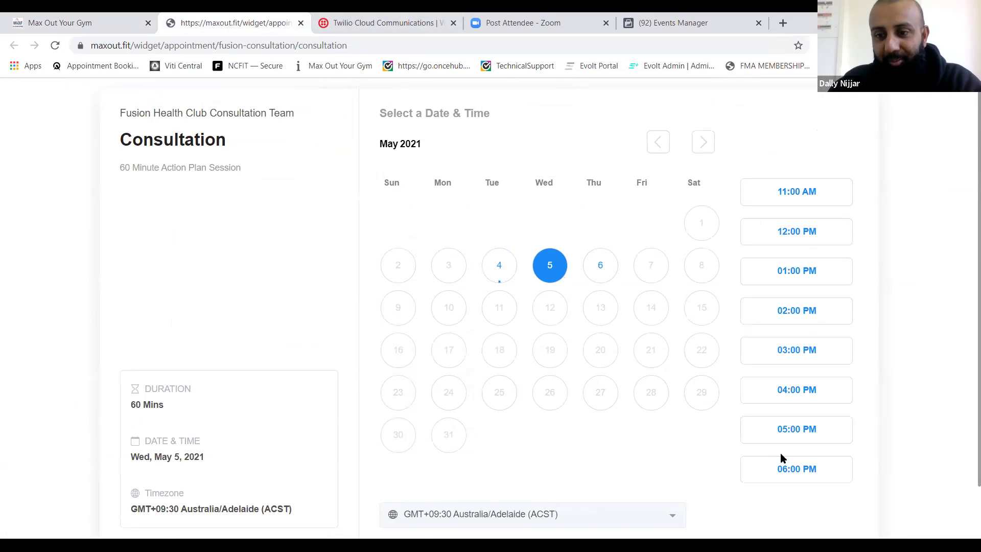
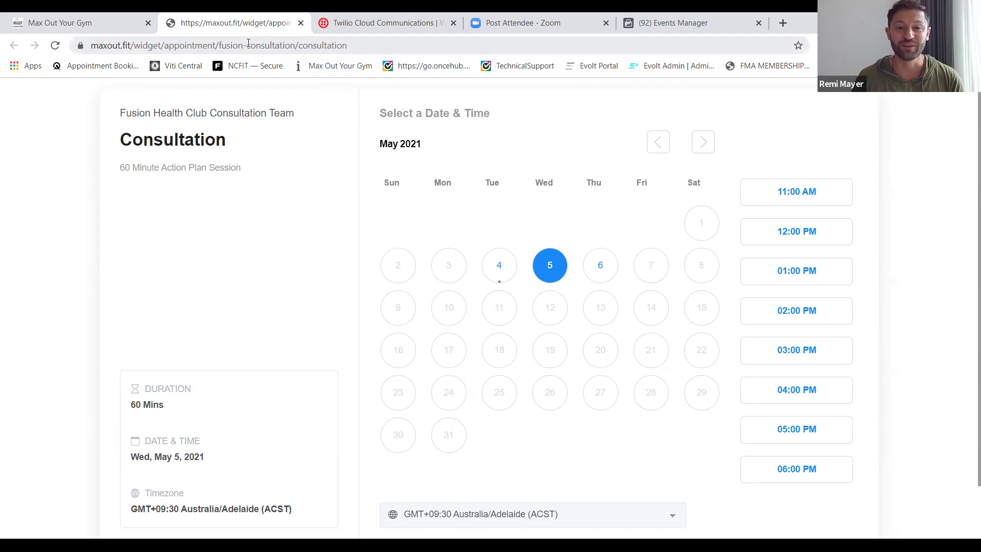
Switch back to the Max Out Your Gym tab showing the Calendars settings page.
{"action": "left_click", "coordinate": [91, 24]}
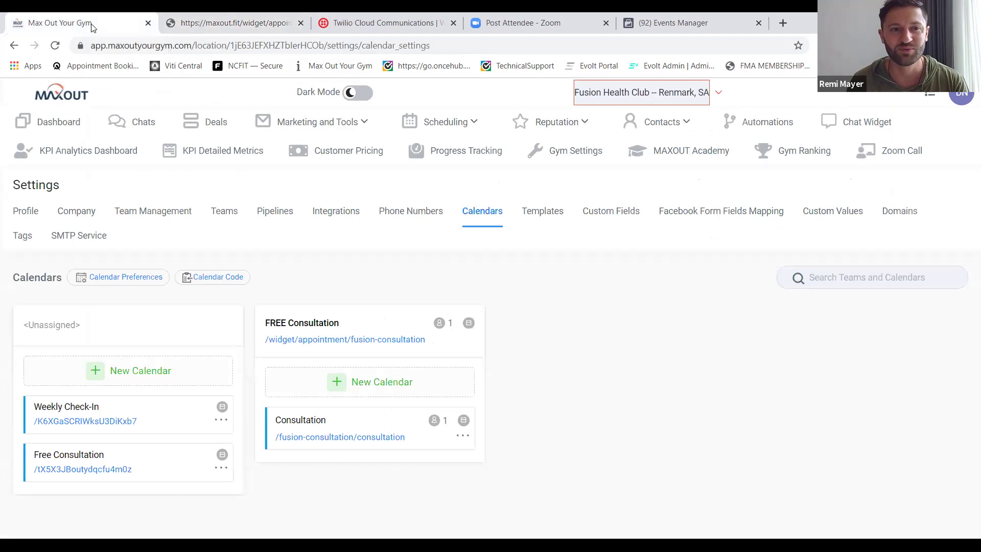
Open the ClickFunnel Copy- Challenge funnel for editing, then bring up the gym's Facebook pixel overview.
{"action": "left_click", "coordinate": [368, 125]}
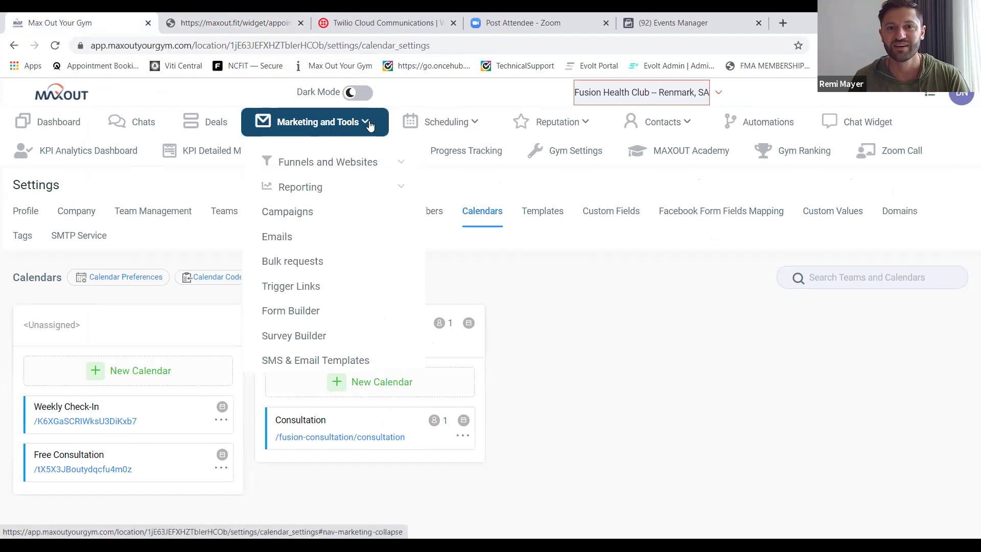
{"action": "left_click", "coordinate": [399, 160]}
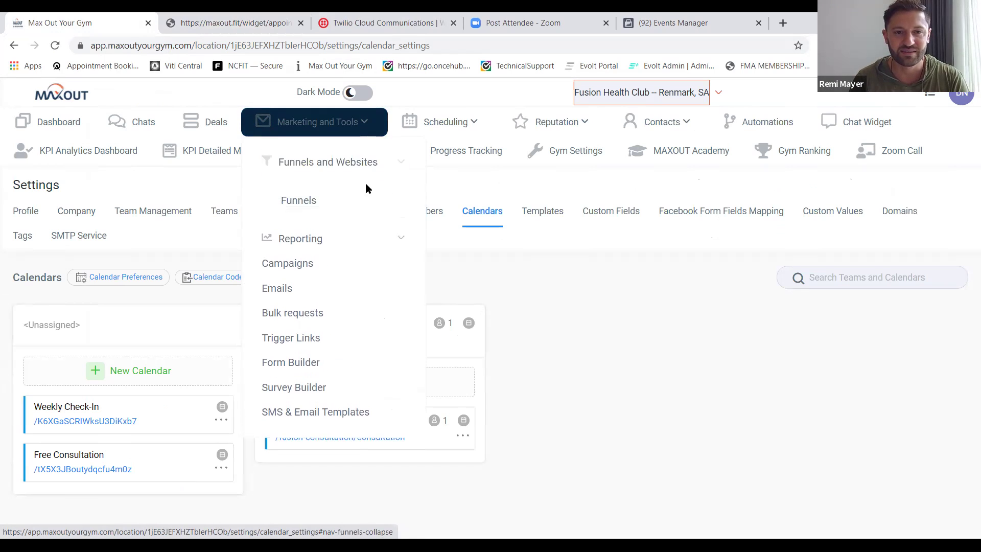
{"action": "left_click", "coordinate": [301, 201]}
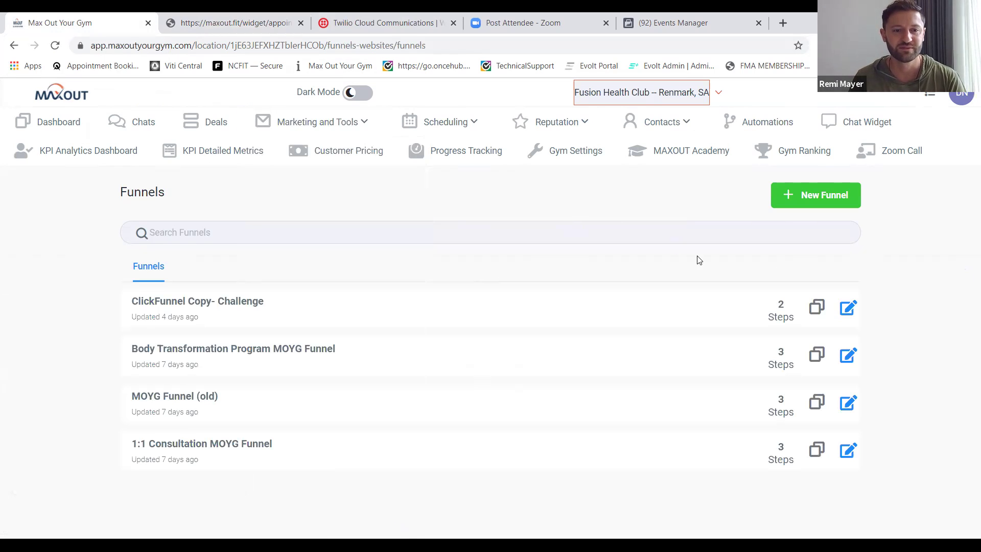
{"action": "left_click", "coordinate": [847, 310]}
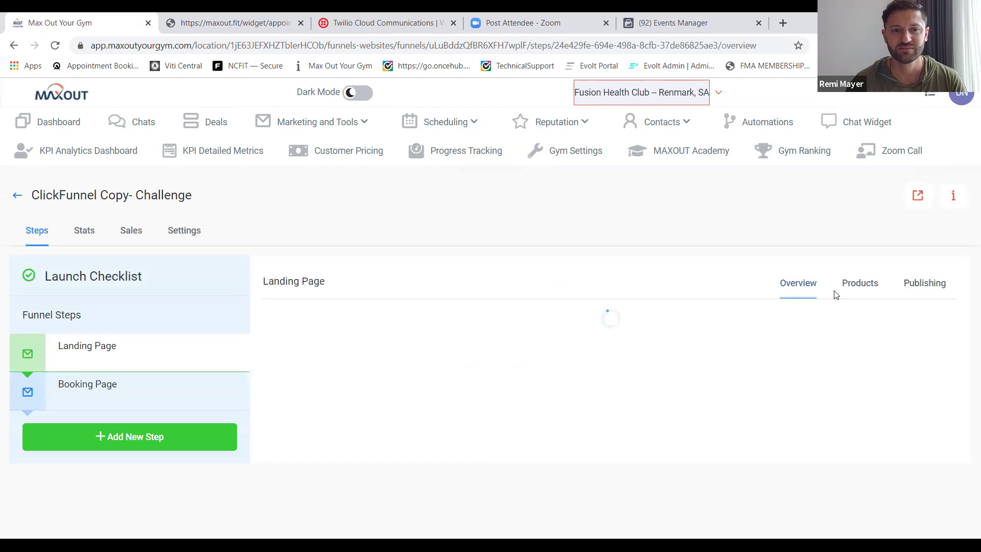
{"action": "left_click", "coordinate": [684, 23]}
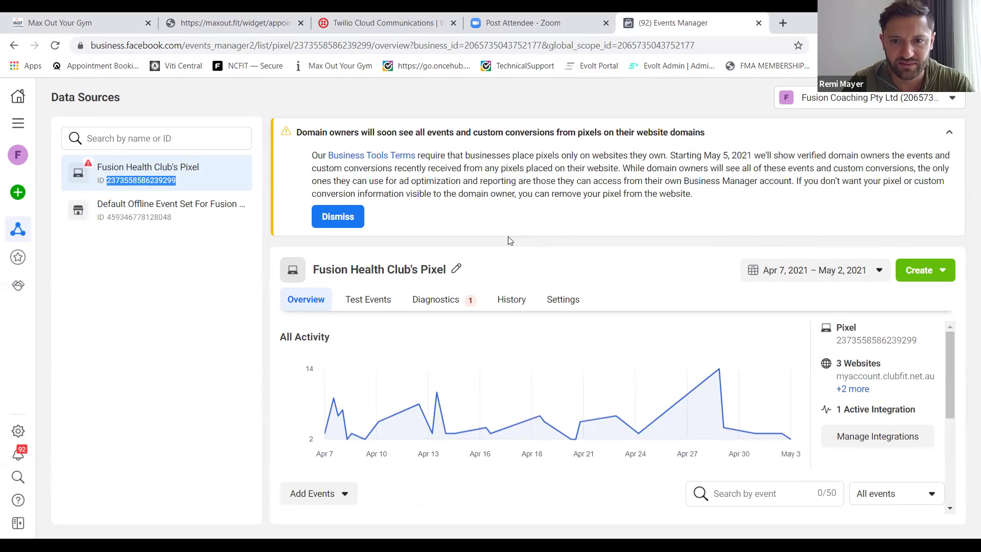
View the pixel's manual base code via Add Events > From a New Website, then return to MAXOUT.
{"action": "left_click", "coordinate": [576, 274]}
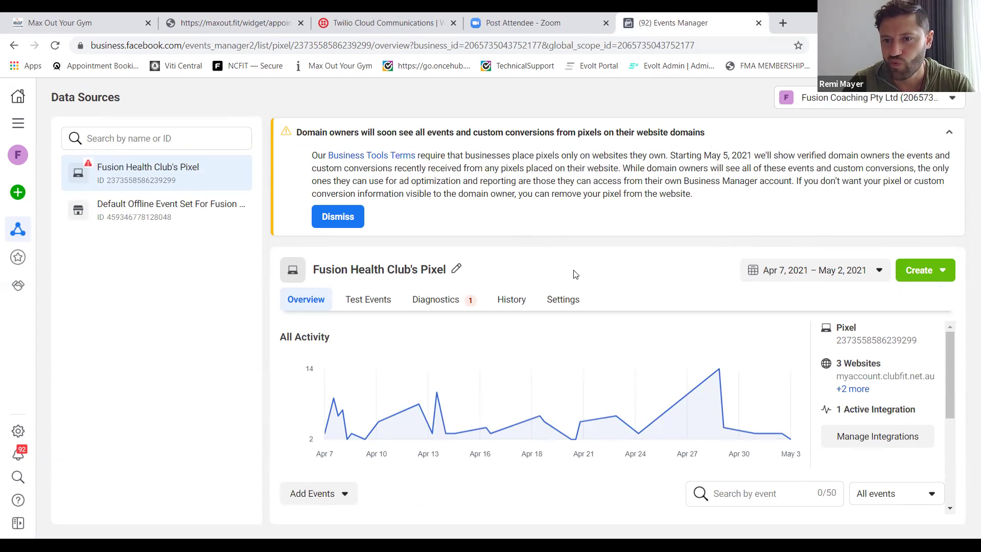
{"action": "left_click_drag", "start_coordinate": [953, 364], "coordinate": [957, 459]}
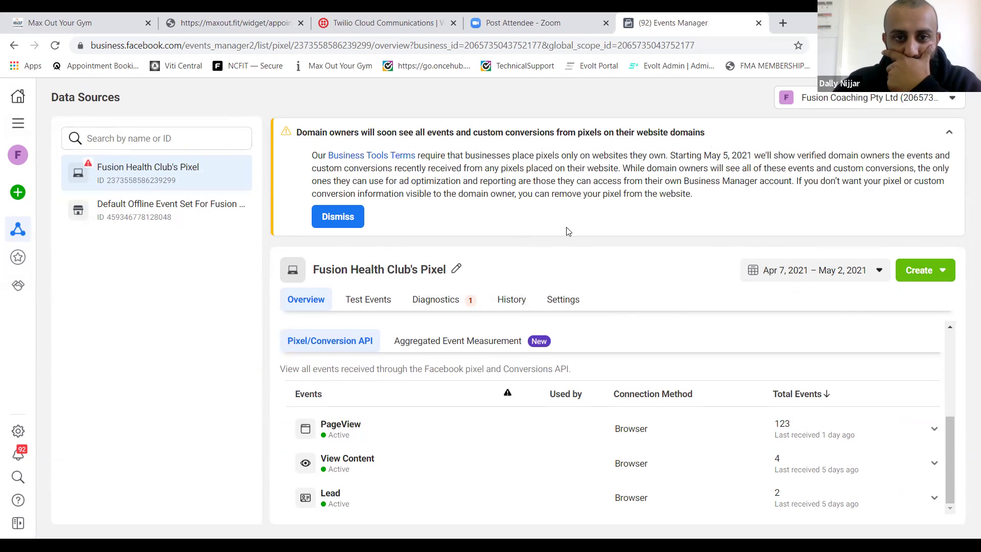
{"action": "left_click_drag", "start_coordinate": [952, 417], "coordinate": [946, 303]}
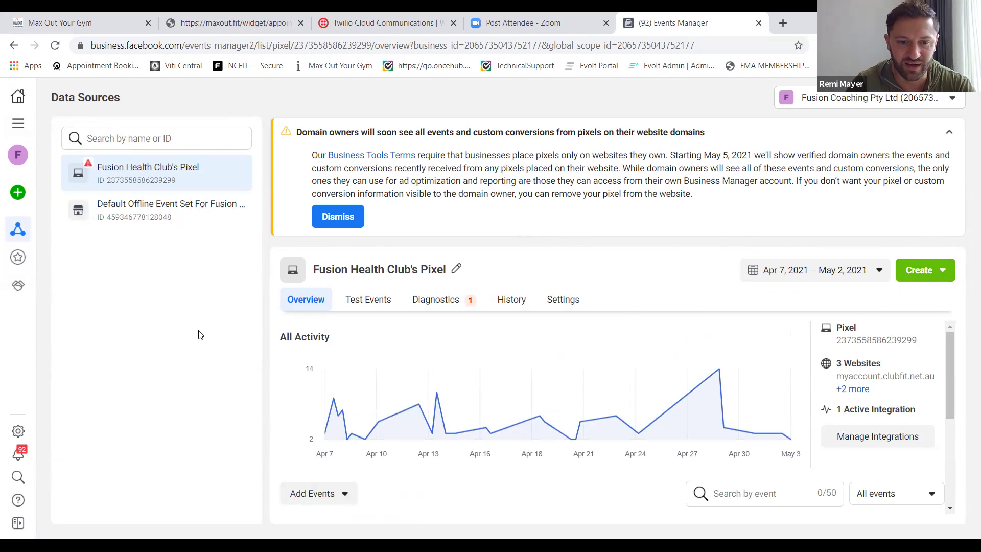
{"action": "left_click", "coordinate": [346, 494]}
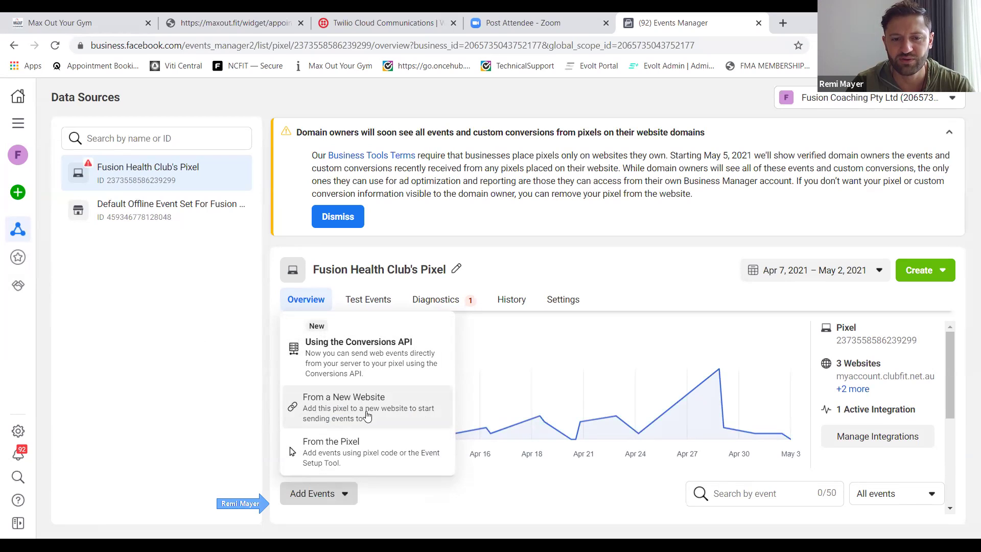
{"action": "left_click", "coordinate": [366, 415]}
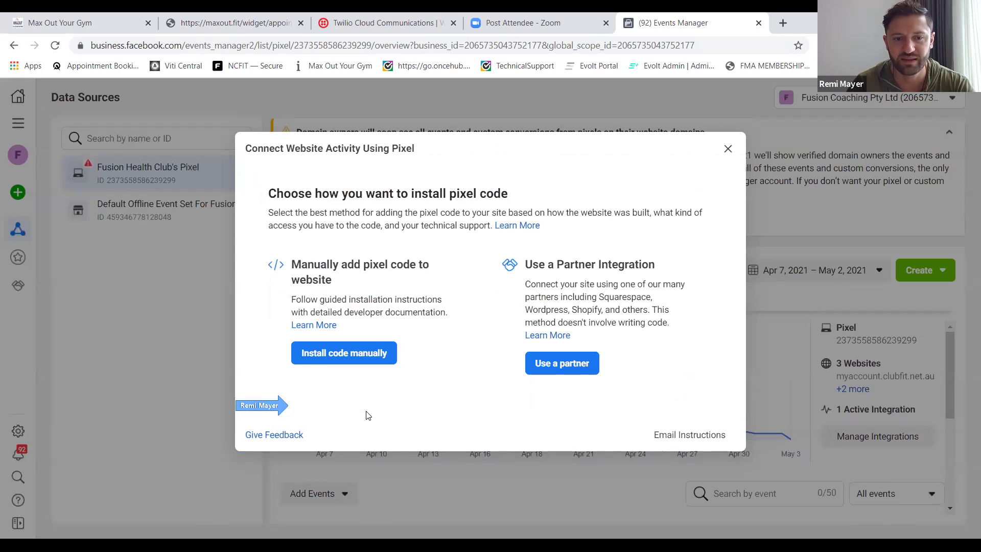
{"action": "left_click", "coordinate": [367, 353]}
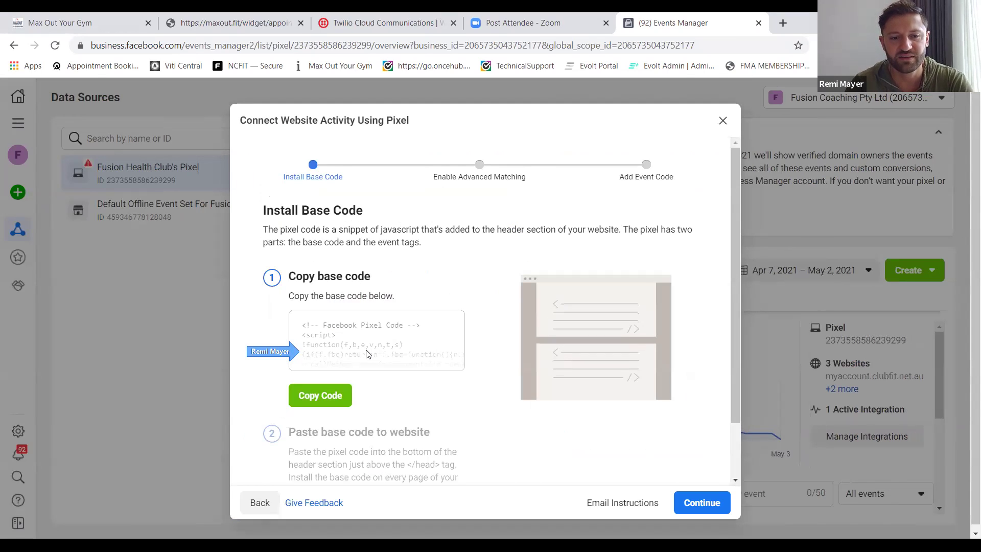
{"action": "scroll", "coordinate": [441, 418], "scroll_direction": "down", "scroll_amount": 1}
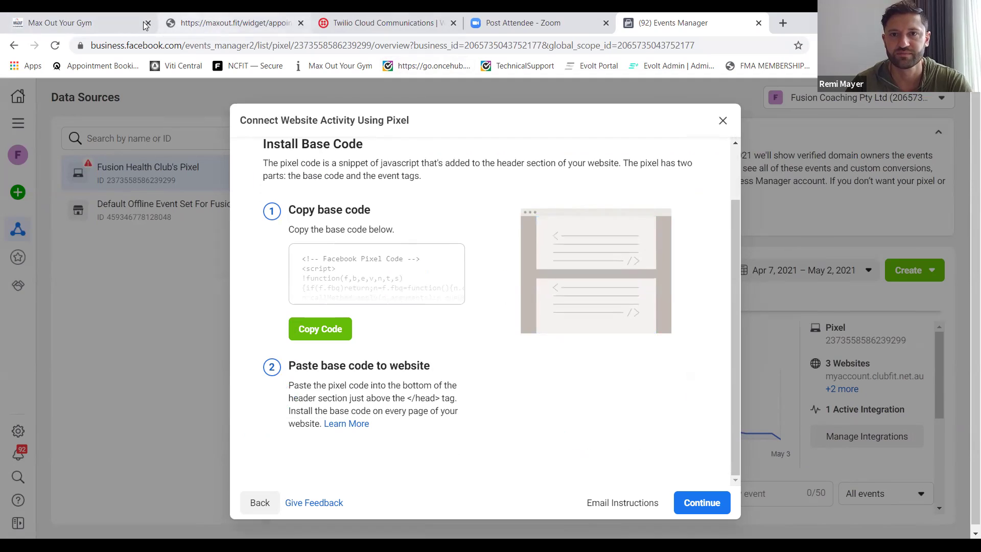
{"action": "left_click", "coordinate": [123, 28]}
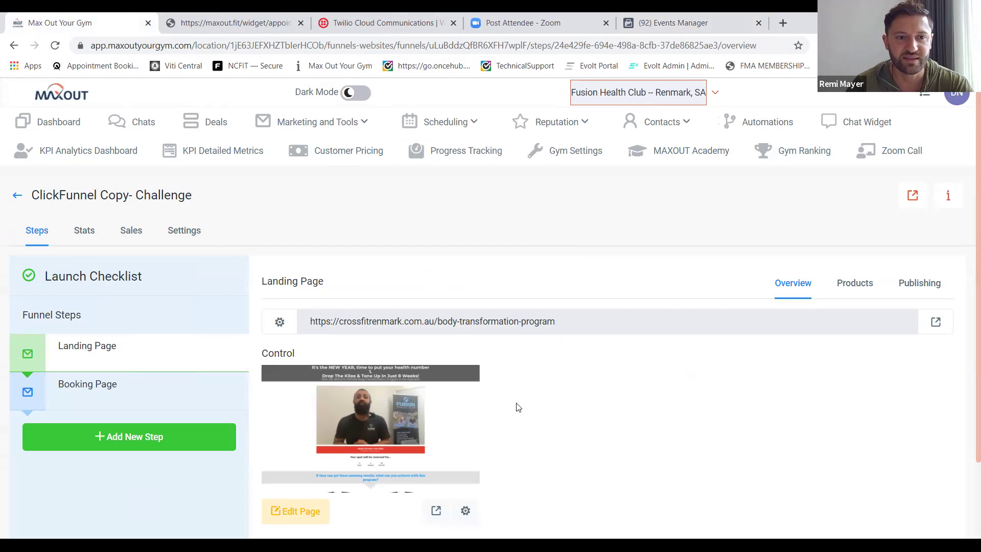
Paste the Facebook Pixel code into the funnel's Head tracking code setting and save.
{"action": "scroll", "coordinate": [519, 407], "scroll_direction": "down", "scroll_amount": 2}
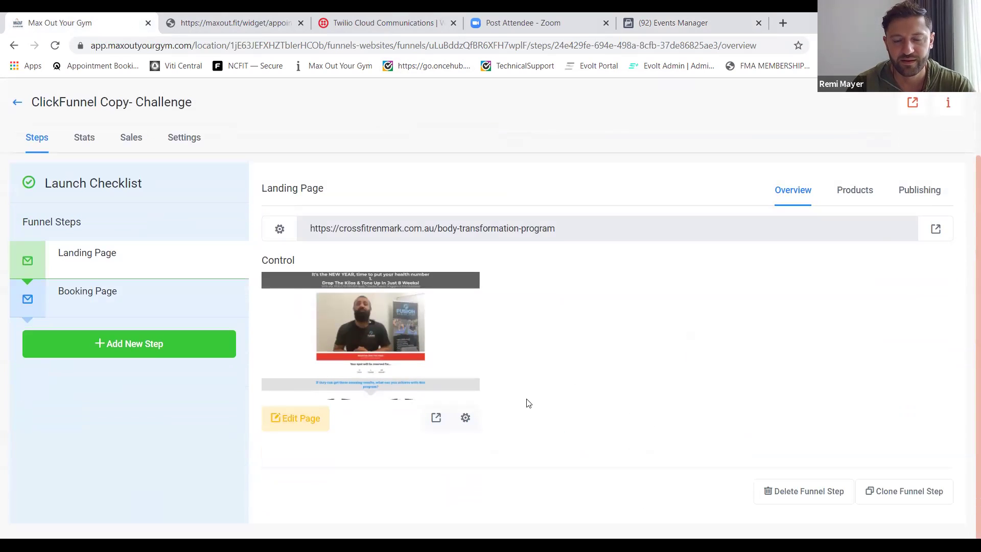
{"action": "scroll", "coordinate": [795, 269], "scroll_direction": "up", "scroll_amount": 2}
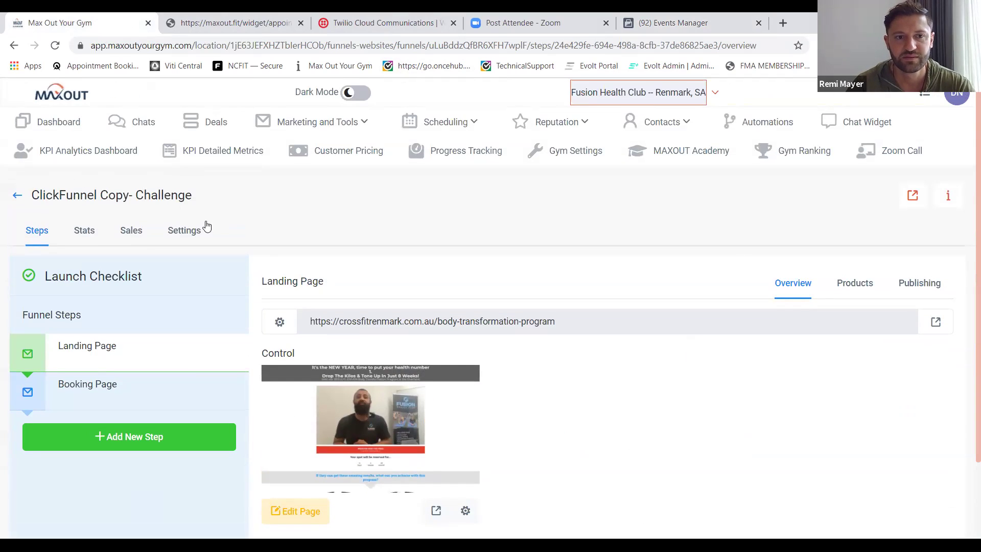
{"action": "left_click", "coordinate": [188, 233]}
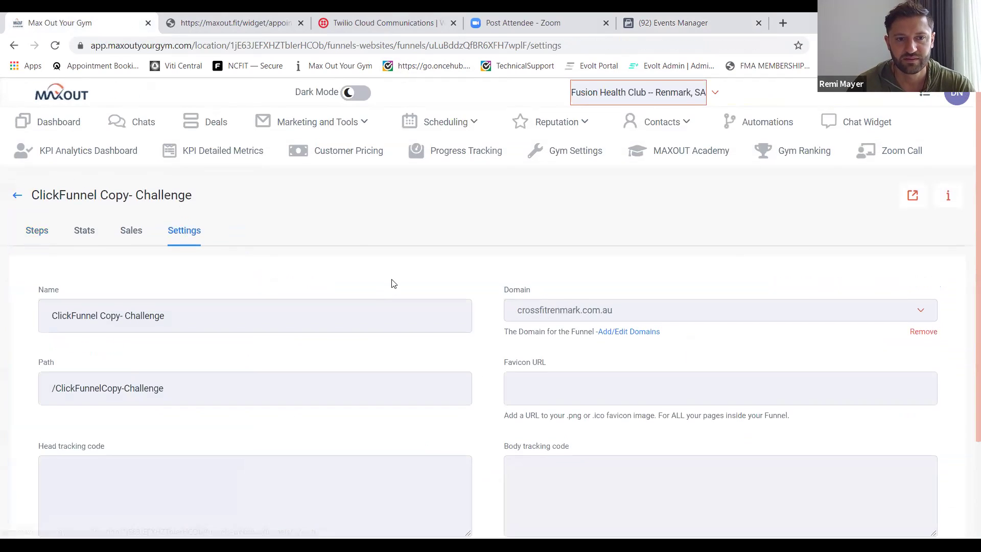
{"action": "scroll", "coordinate": [392, 279], "scroll_direction": "down", "scroll_amount": 1}
{"action": "scroll", "coordinate": [393, 278], "scroll_direction": "down", "scroll_amount": 2}
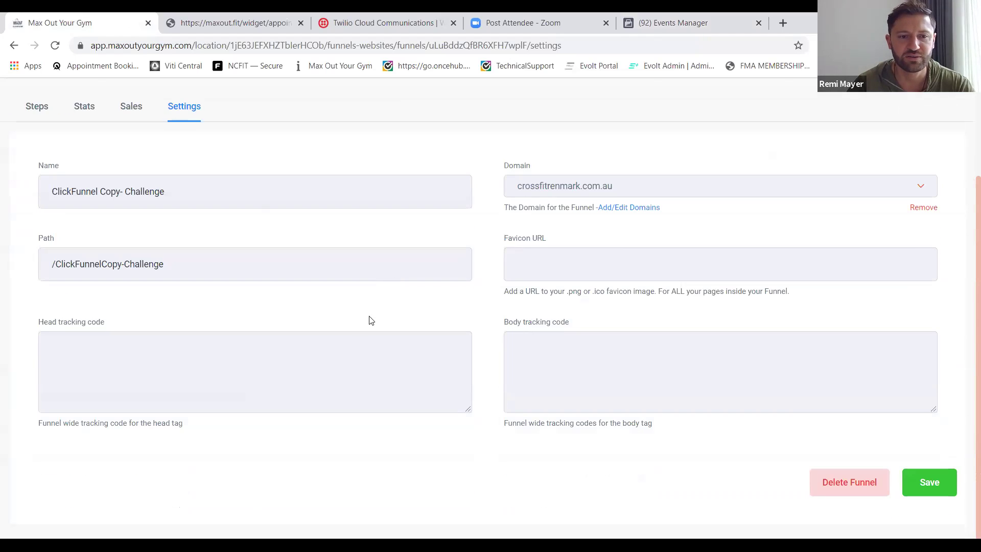
{"action": "left_click", "coordinate": [351, 353]}
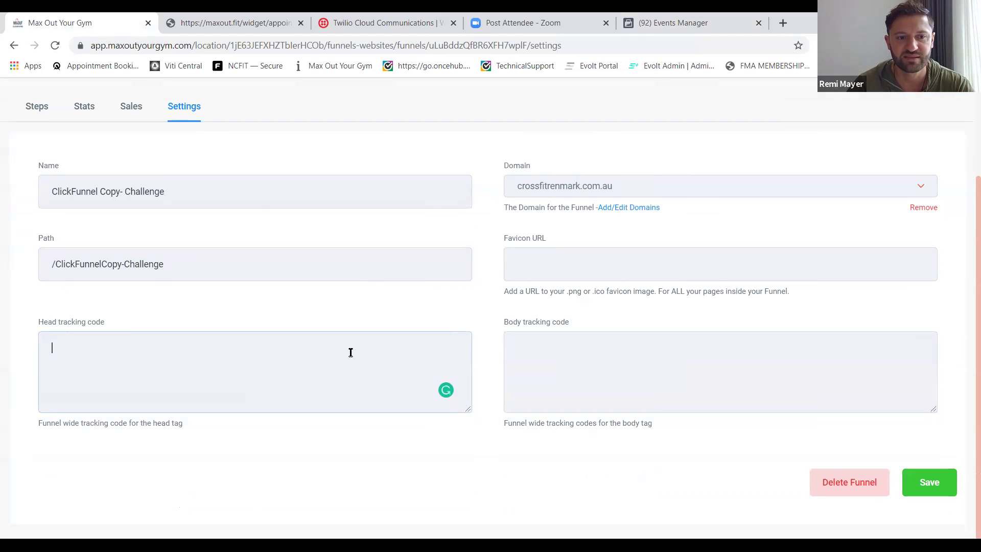
{"action": "key", "text": "ctrl+v"}
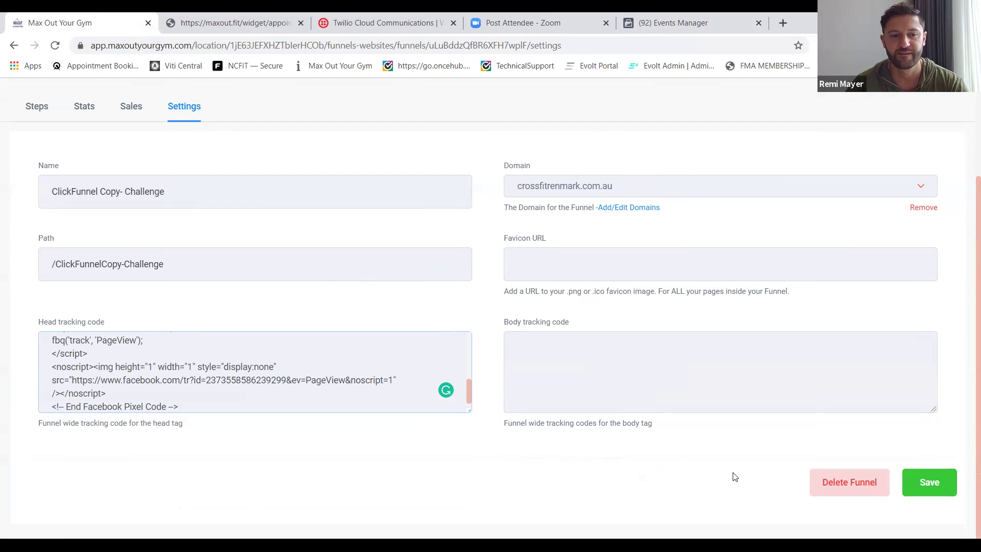
{"action": "left_click", "coordinate": [920, 490]}
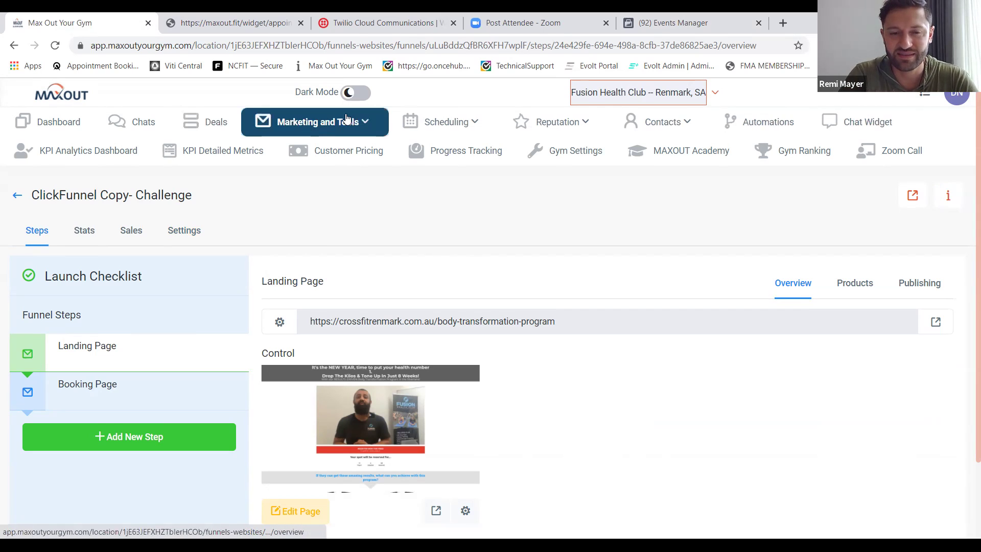
Open the Show-Up Form survey from Marketing and Tools > Survey Builder.
{"action": "left_click", "coordinate": [361, 127]}
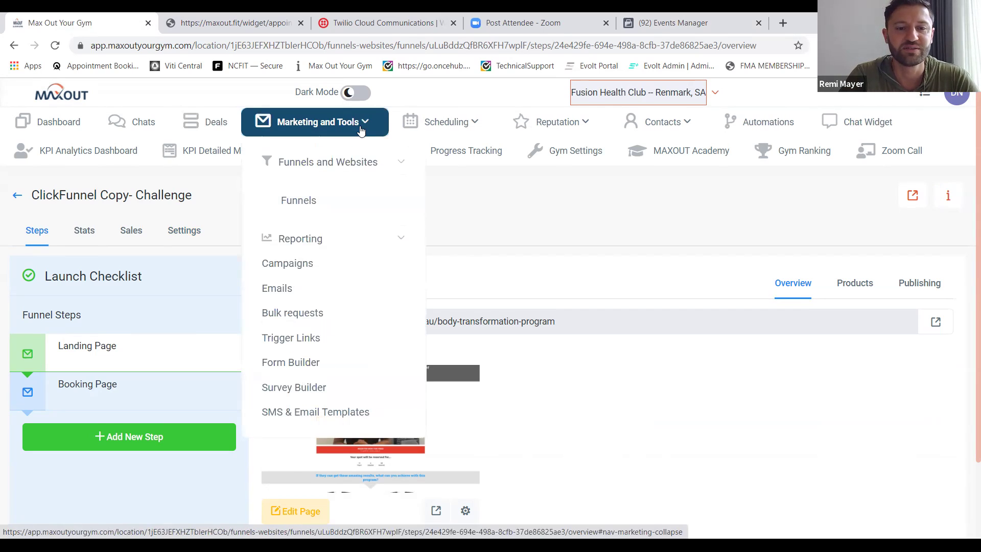
{"action": "left_click", "coordinate": [287, 387]}
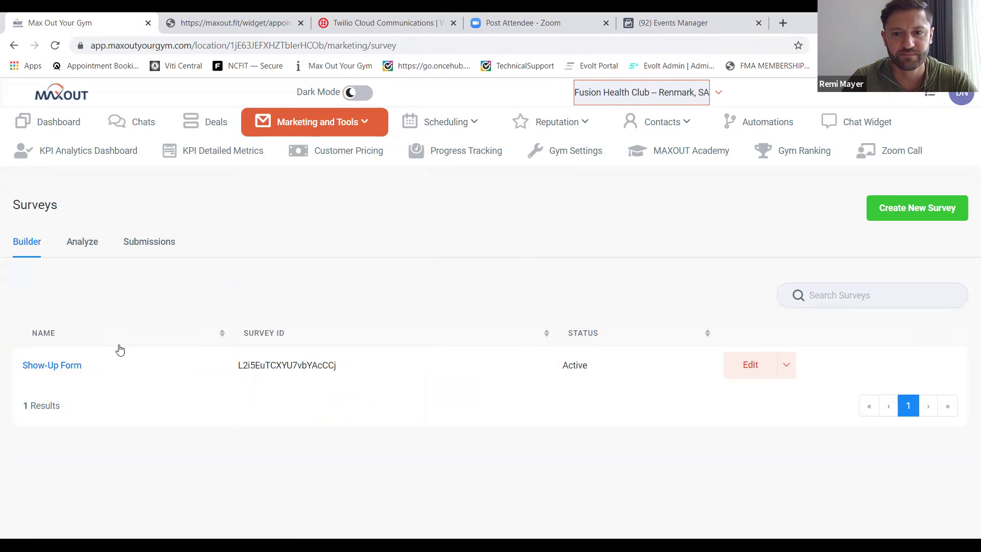
{"action": "left_click", "coordinate": [58, 368]}
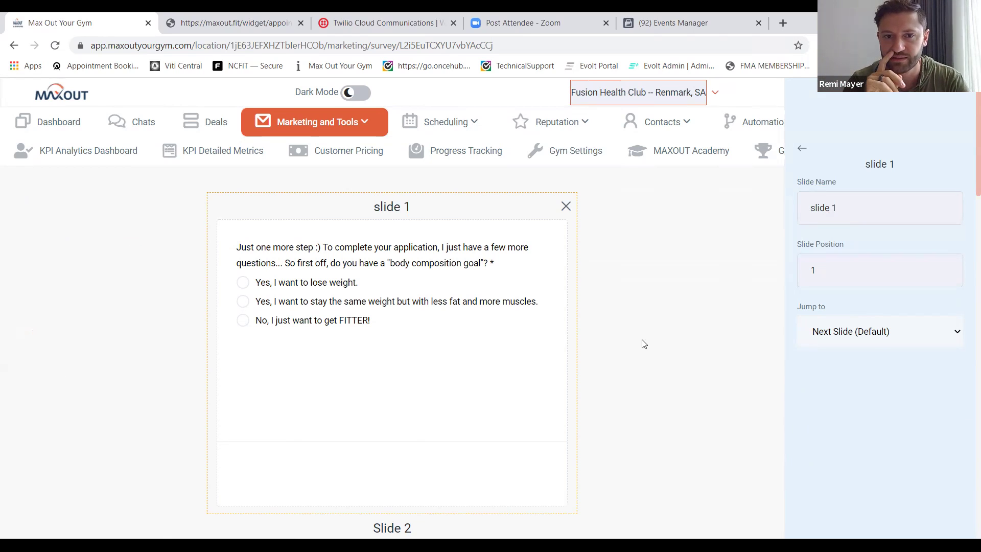
Inspect the body composition goal question's settings, then start a new custom field under Custom Fields.
{"action": "left_click", "coordinate": [325, 248]}
{"action": "left_click", "coordinate": [324, 251]}
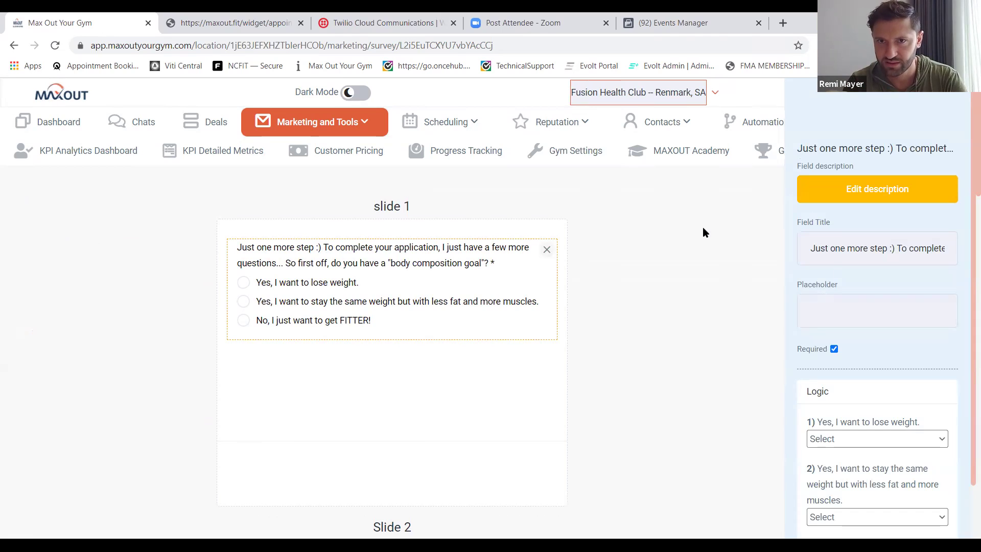
{"action": "left_click", "coordinate": [896, 249]}
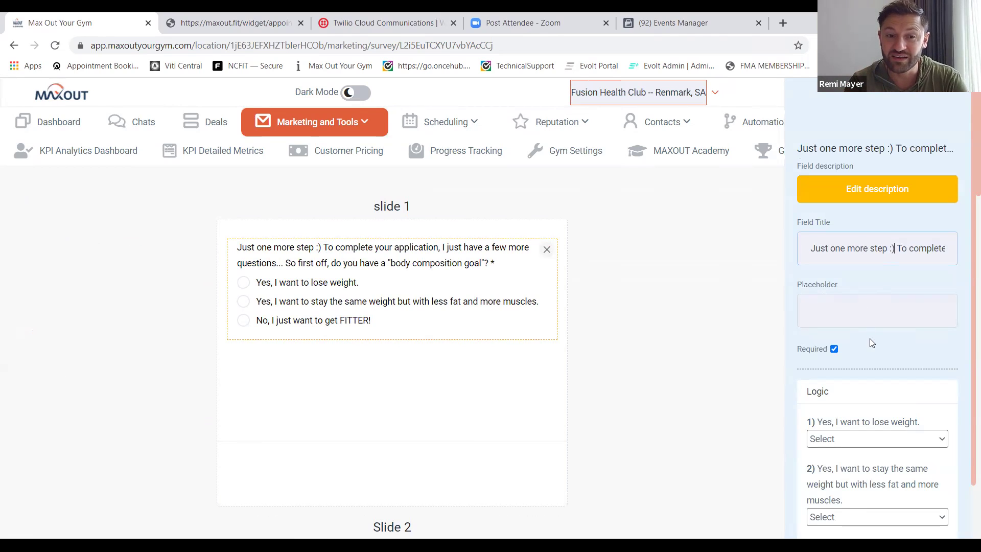
{"action": "scroll", "coordinate": [869, 338], "scroll_direction": "down", "scroll_amount": 1}
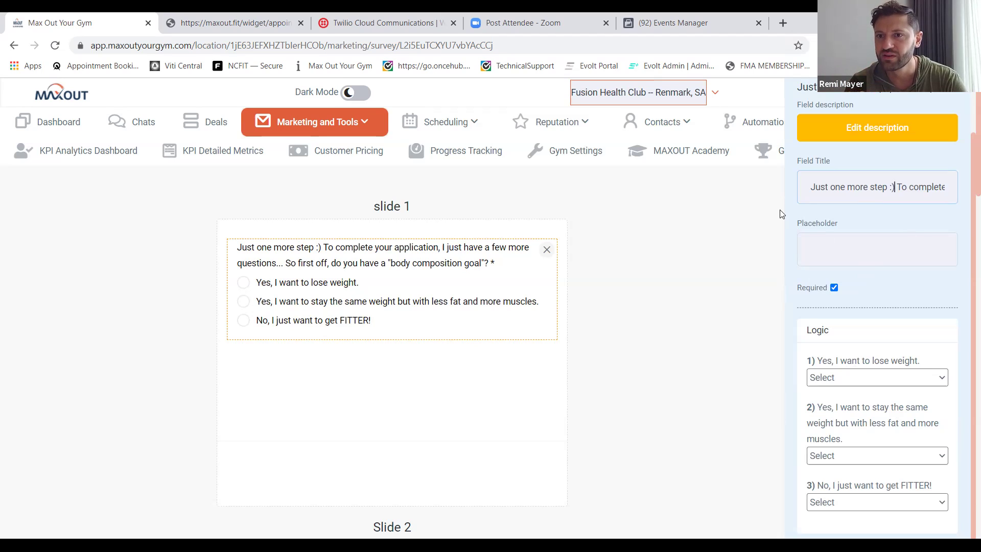
{"action": "left_click", "coordinate": [661, 215]}
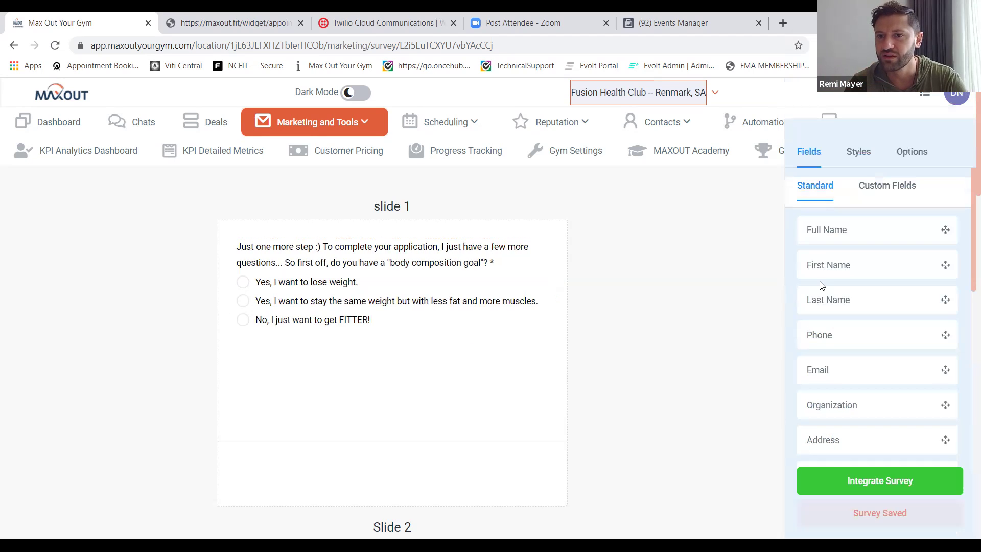
{"action": "left_click", "coordinate": [885, 199]}
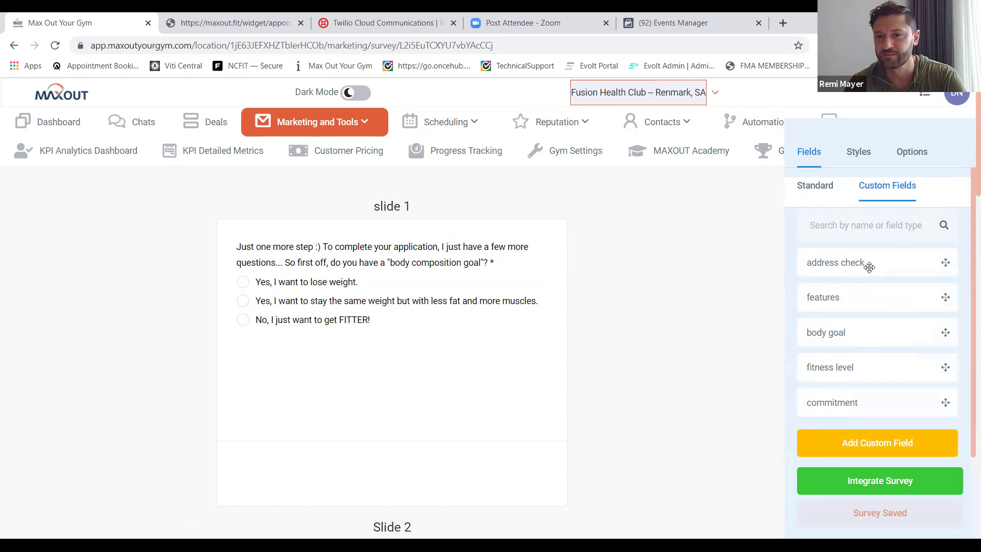
{"action": "left_click", "coordinate": [870, 446]}
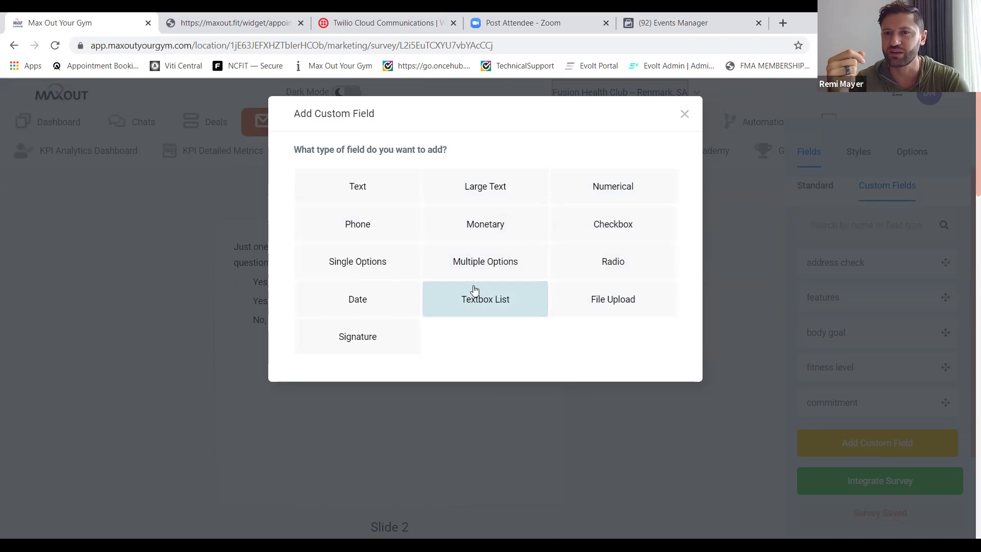
Make the new custom field a Radio type with a provisional name, Question.
{"action": "left_click", "coordinate": [601, 268]}
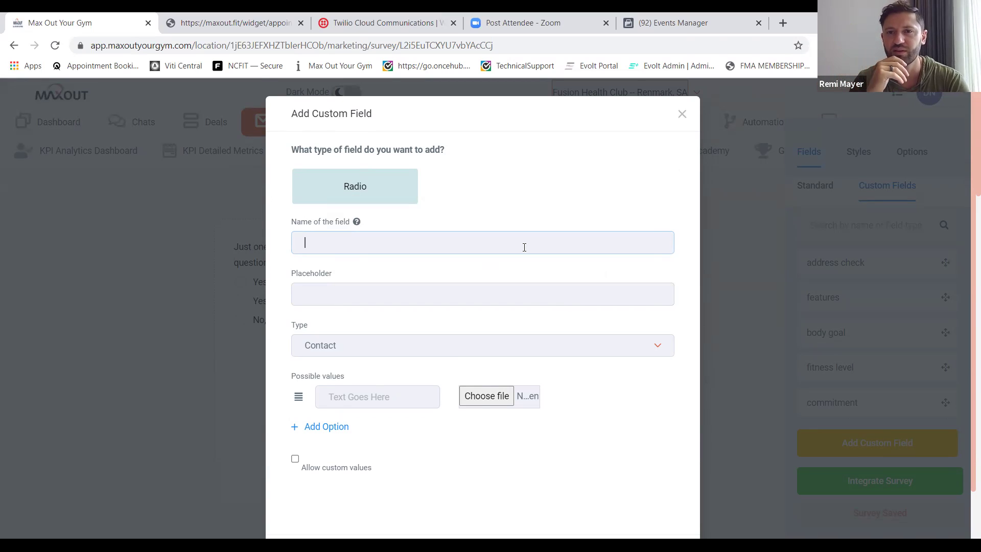
{"action": "type", "text": "P"}
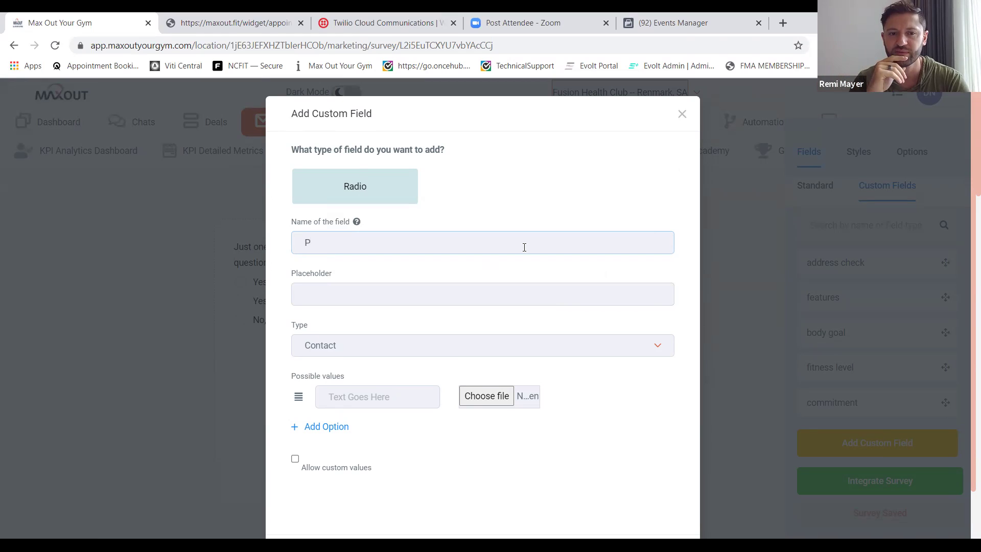
{"action": "left_click", "coordinate": [460, 303]}
{"action": "left_click", "coordinate": [395, 245]}
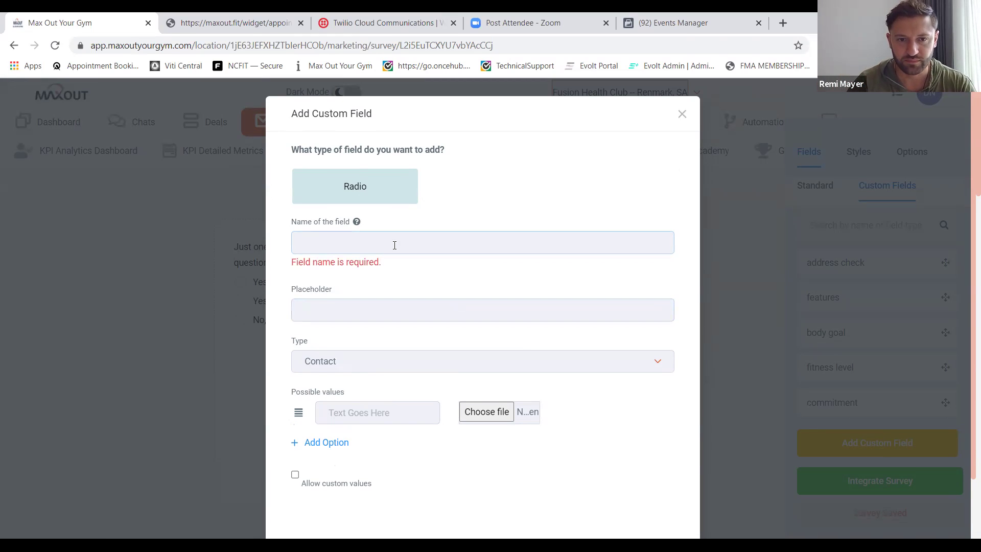
{"action": "type", "text": "Quesion"}
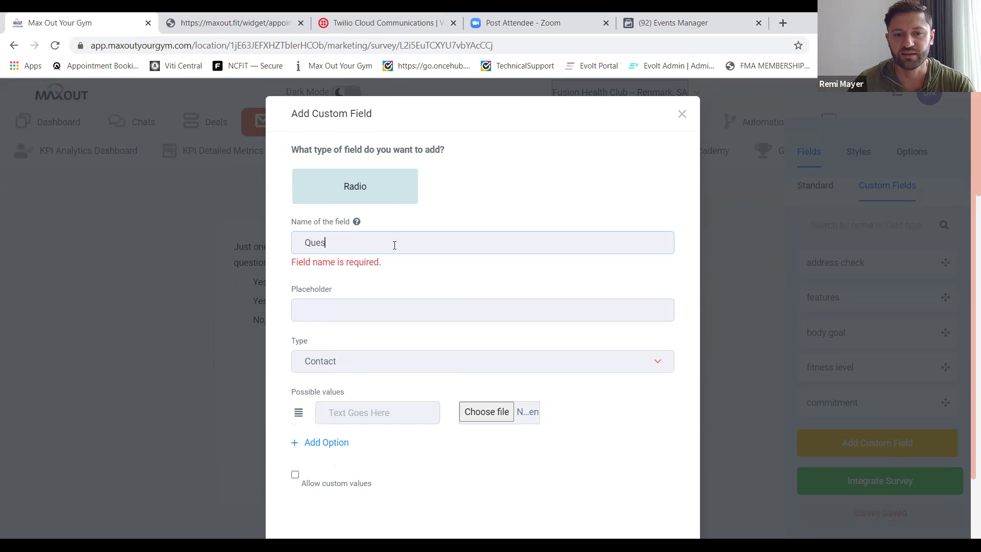
{"action": "key", "text": "BackSpace"}
{"action": "key", "text": "BackSpace"}
{"action": "key", "text": "BackSpace"}
{"action": "type", "text": "tion"}
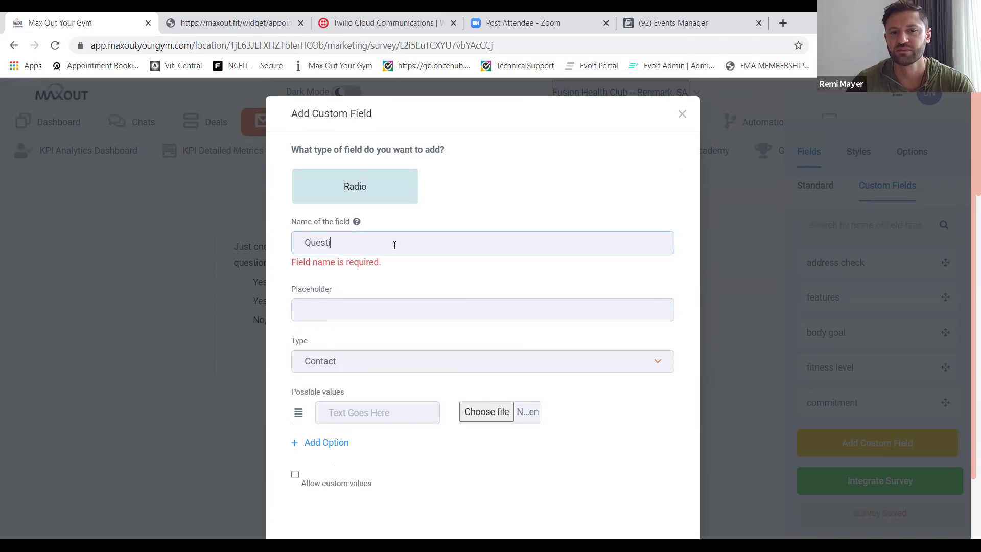
Enter the placeholder 'Question: Have you been to a gym before?', keeping the Contact record type.
{"action": "left_click", "coordinate": [368, 301]}
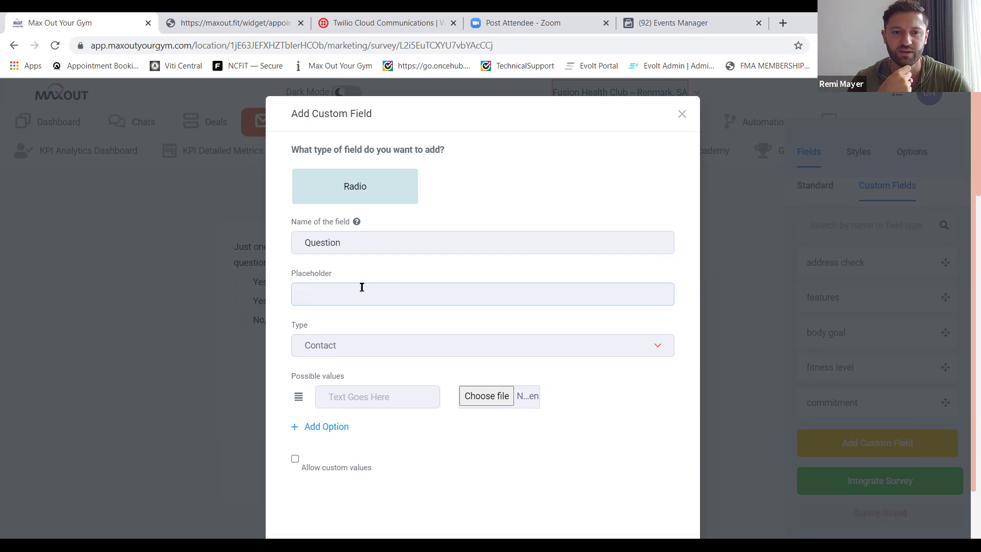
{"action": "type", "text": "Who"}
{"action": "key", "text": "BackSpace"}
{"action": "key", "text": "BackSpace"}
{"action": "key", "text": "BackSpace"}
{"action": "type", "text": "Are you"}
{"action": "key", "text": "BackSpace"}
{"action": "key", "text": "BackSpace"}
{"action": "key", "text": "BackSpace"}
{"action": "key", "text": "BackSpace"}
{"action": "key", "text": "BackSpace"}
{"action": "key", "text": "BackSpace"}
{"action": "key", "text": "BackSpace"}
{"action": "left_click", "coordinate": [354, 346]}
{"action": "left_click", "coordinate": [353, 346]}
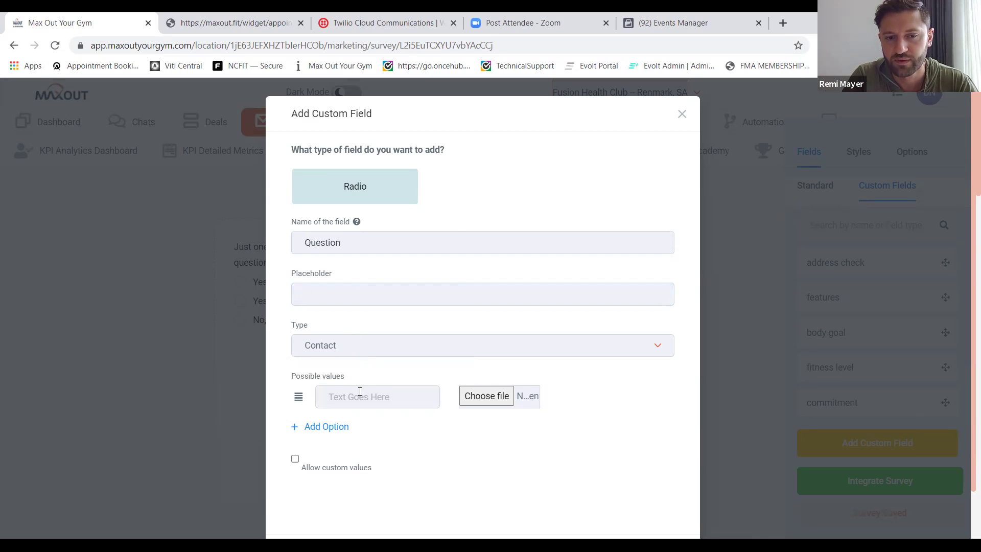
{"action": "scroll", "coordinate": [422, 462], "scroll_direction": "down", "scroll_amount": 1}
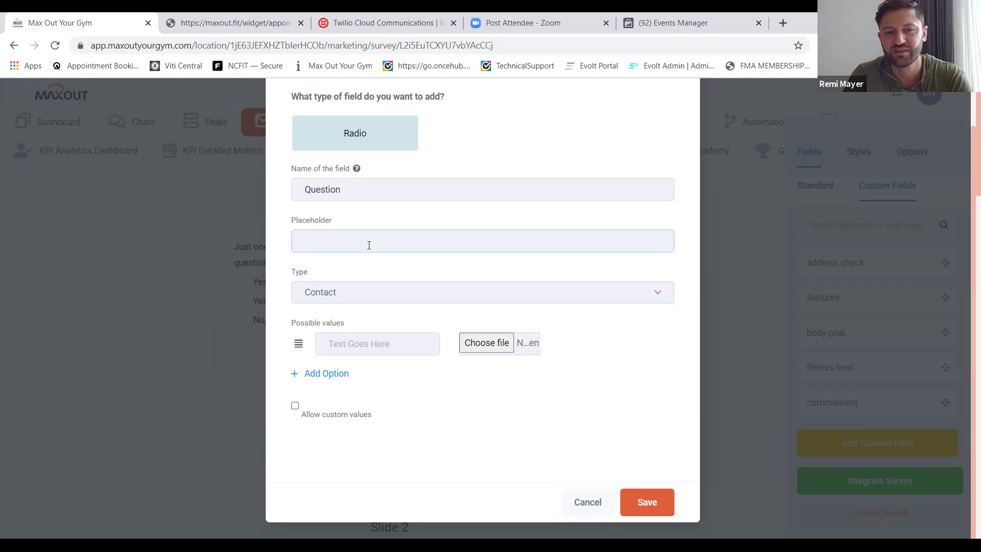
{"action": "type", "text": "Imp"}
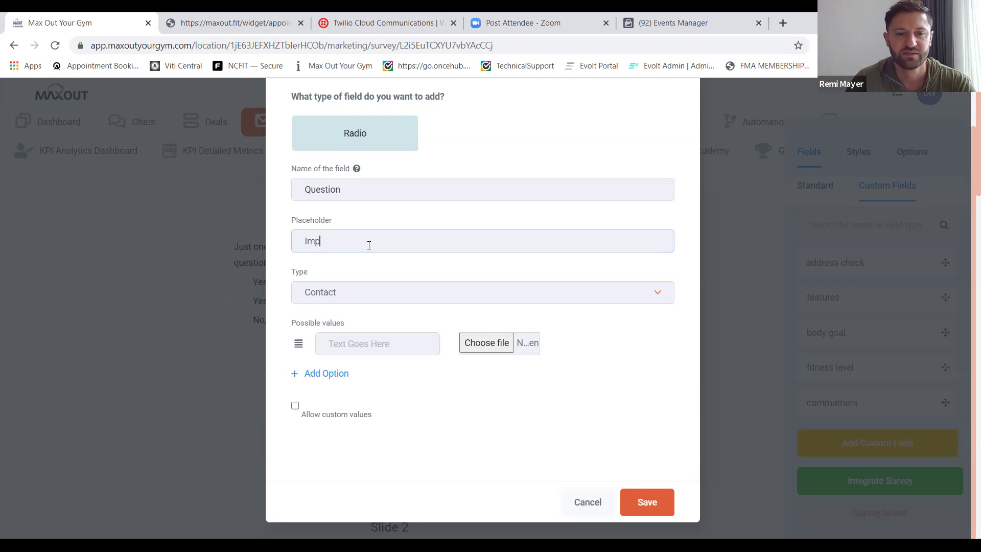
{"action": "key", "text": "BackSpace"}
{"action": "key", "text": "BackSpace"}
{"action": "key", "text": "BackSpace"}
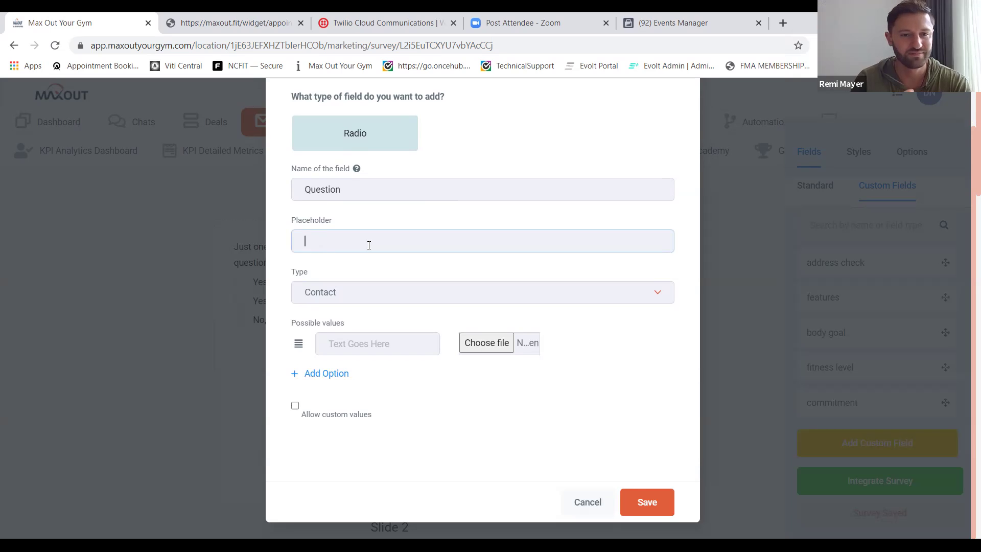
{"action": "type", "text": "Questi"}
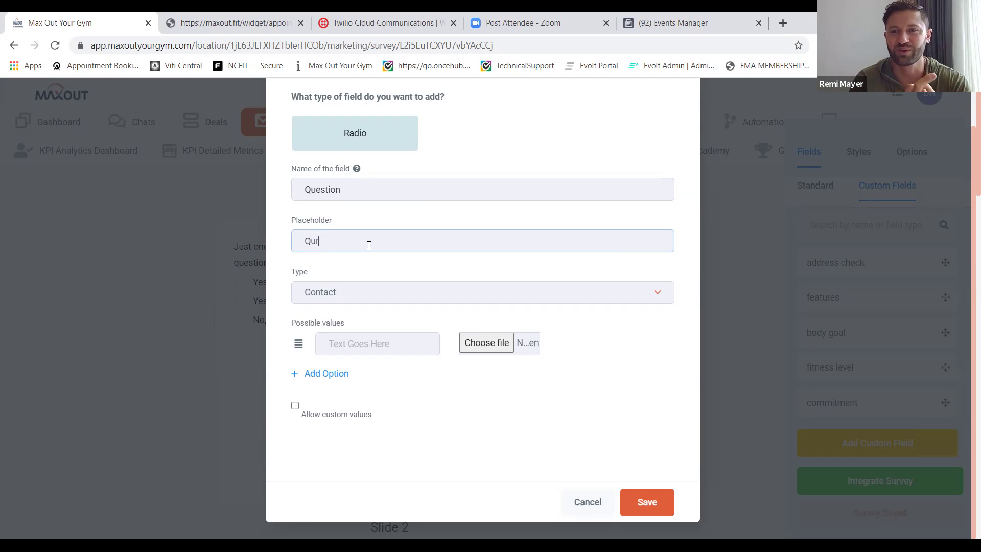
{"action": "type", "text": "on"}
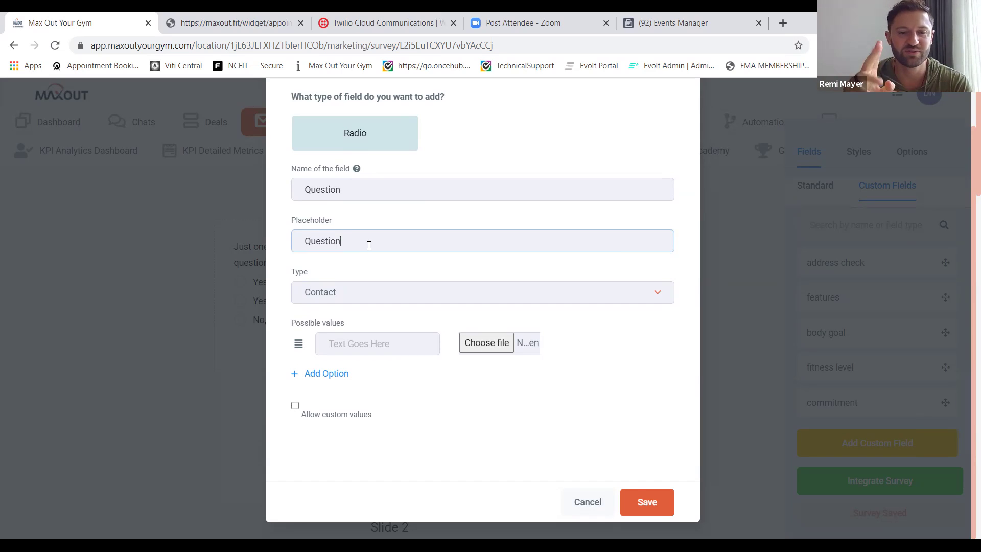
{"action": "type", "text": ":"}
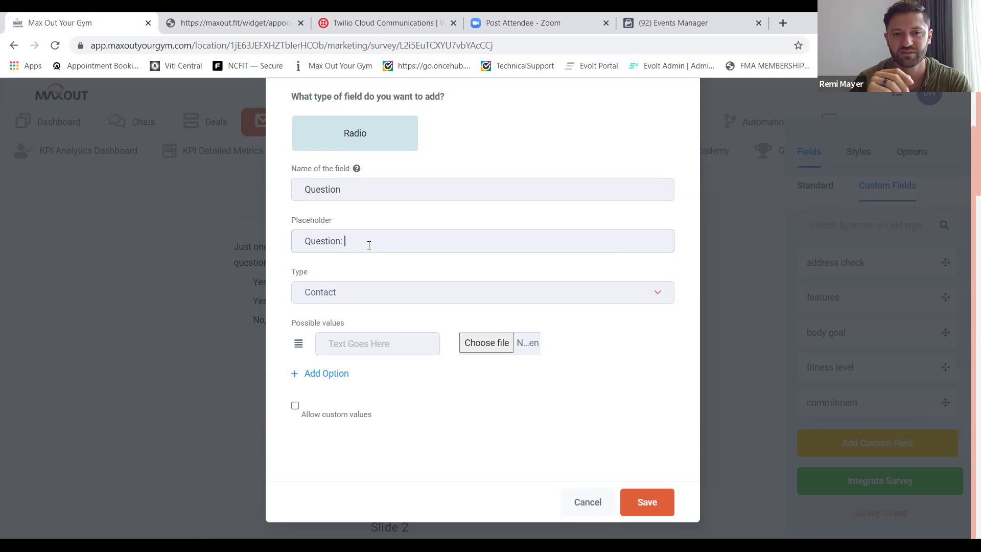
{"action": "type", "text": " Have you be"}
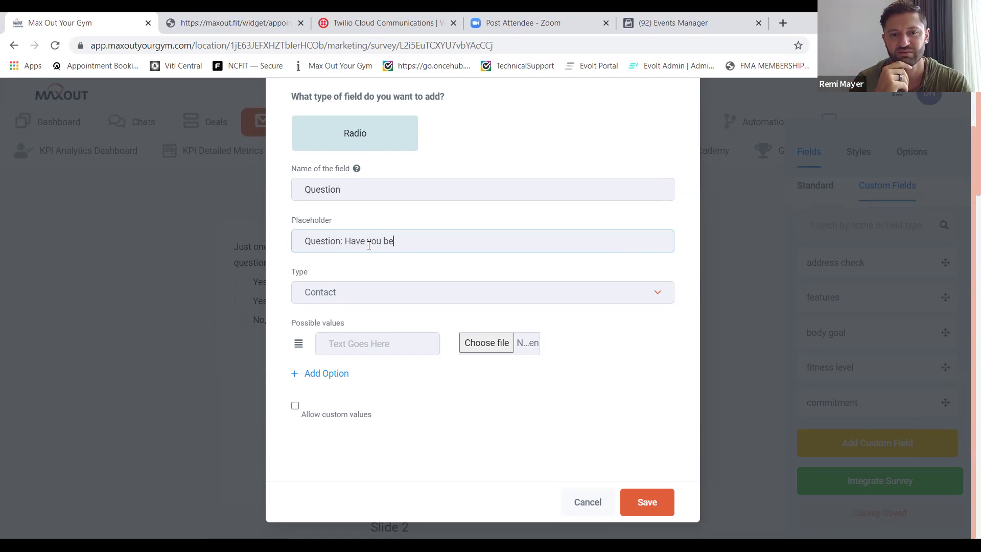
{"action": "type", "text": "en to a gym be"}
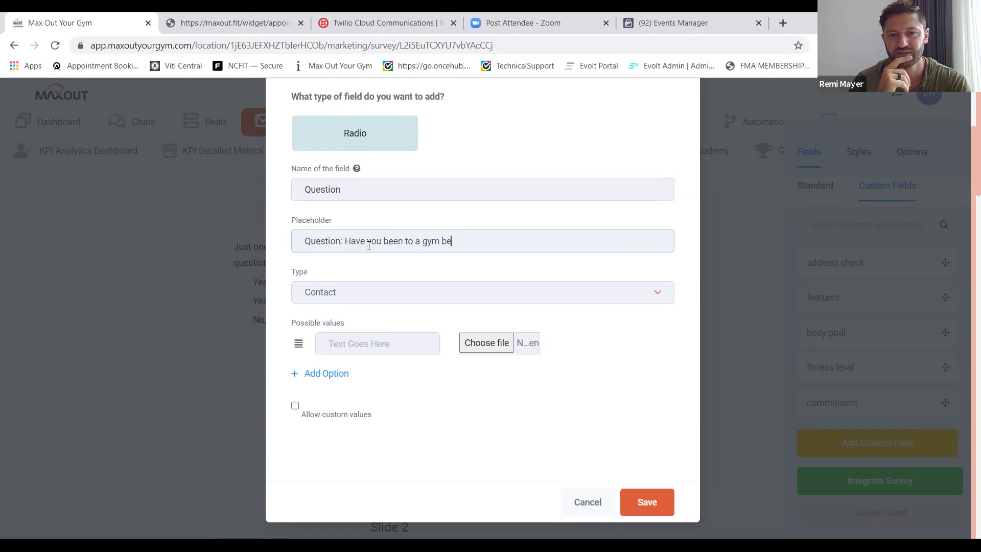
{"action": "type", "text": "fore?"}
{"action": "left_click", "coordinate": [394, 300]}
{"action": "left_click", "coordinate": [394, 300]}
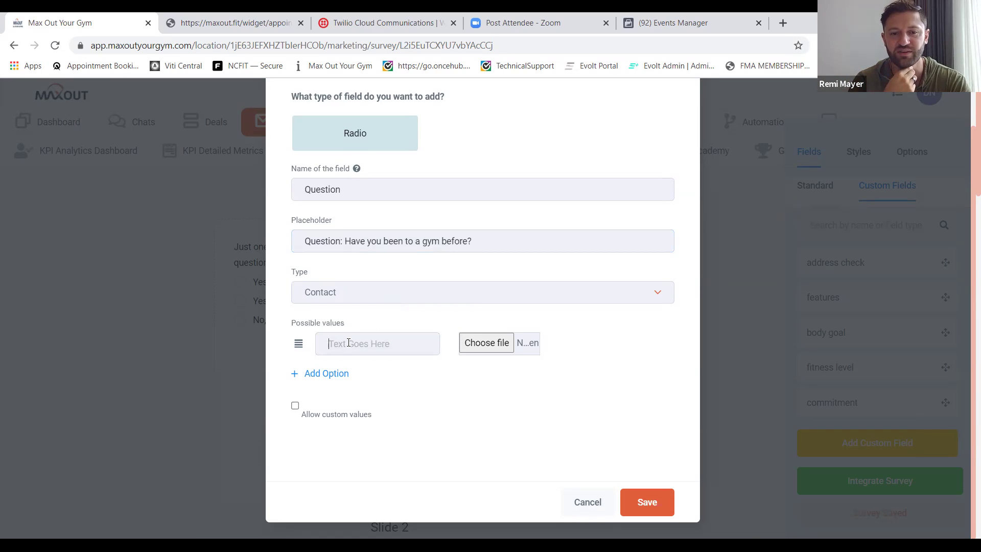
Add the answer options Yes and No.
{"action": "left_click", "coordinate": [298, 343]}
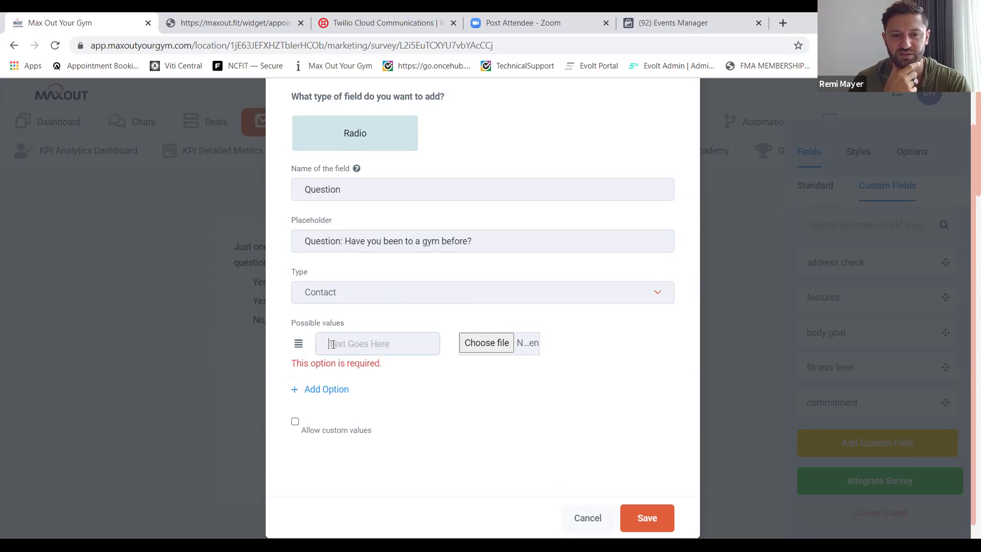
{"action": "left_click", "coordinate": [367, 345]}
{"action": "type", "text": "Yes"}
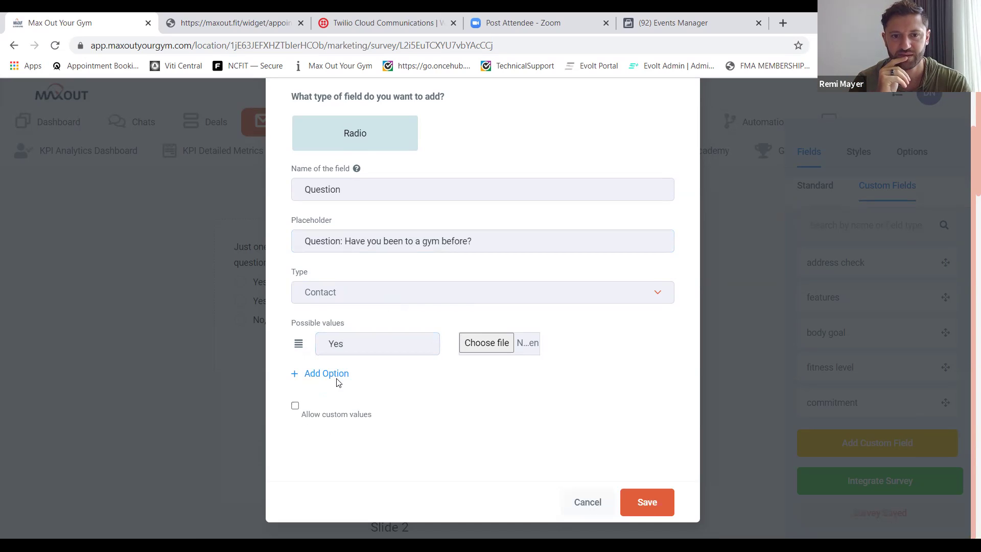
{"action": "left_click", "coordinate": [337, 373]}
{"action": "type", "text": "No"}
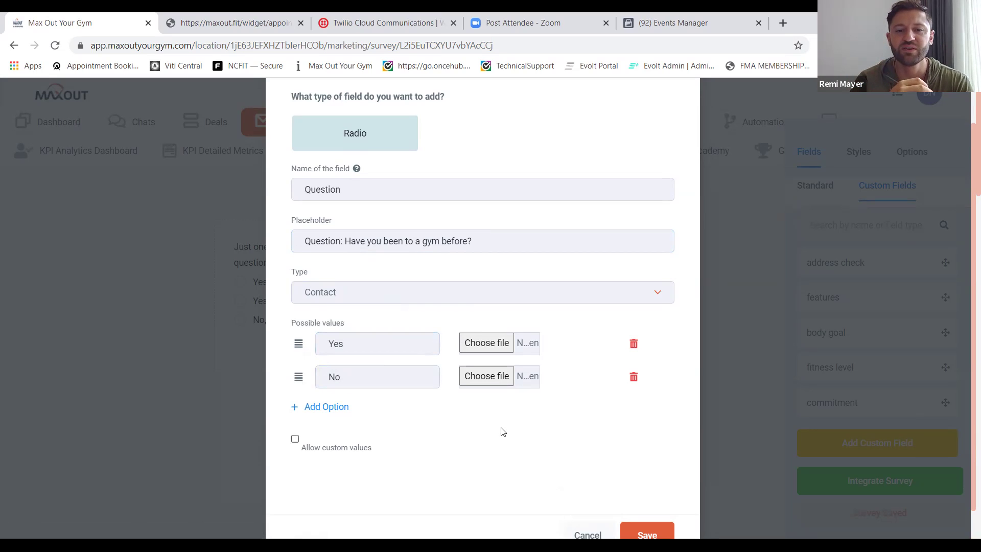
Rename the field to Previous Experience and trim the 'Question:' prefix from the placeholder.
{"action": "left_click", "coordinate": [359, 190]}
{"action": "key", "text": "ctrl+a"}
{"action": "key", "text": "BackSpace"}
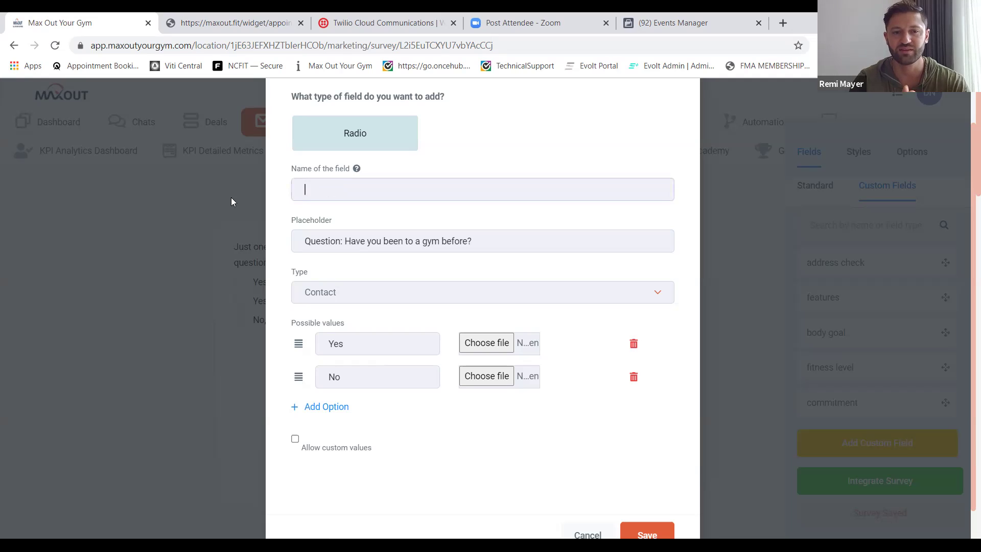
{"action": "type", "text": "Pre"}
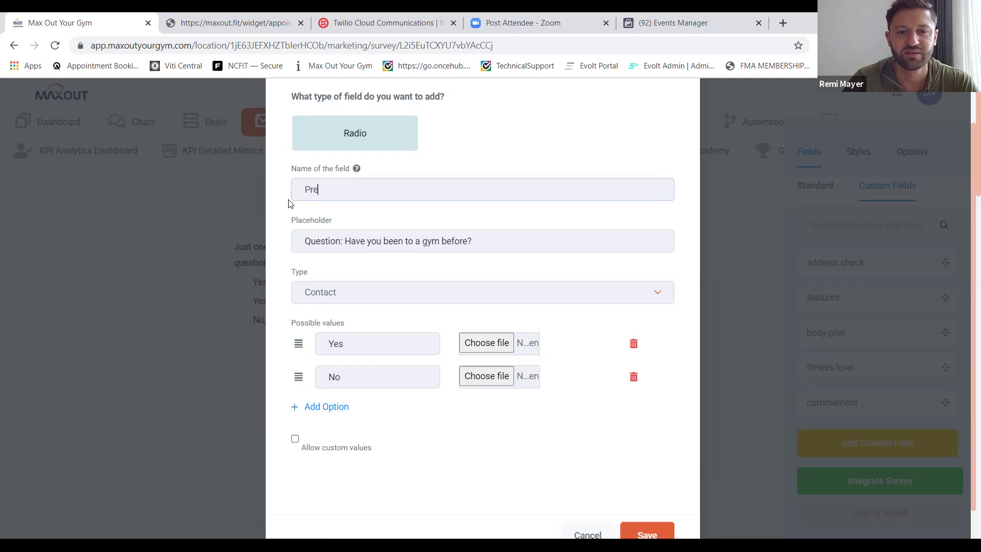
{"action": "type", "text": "vious Experience"}
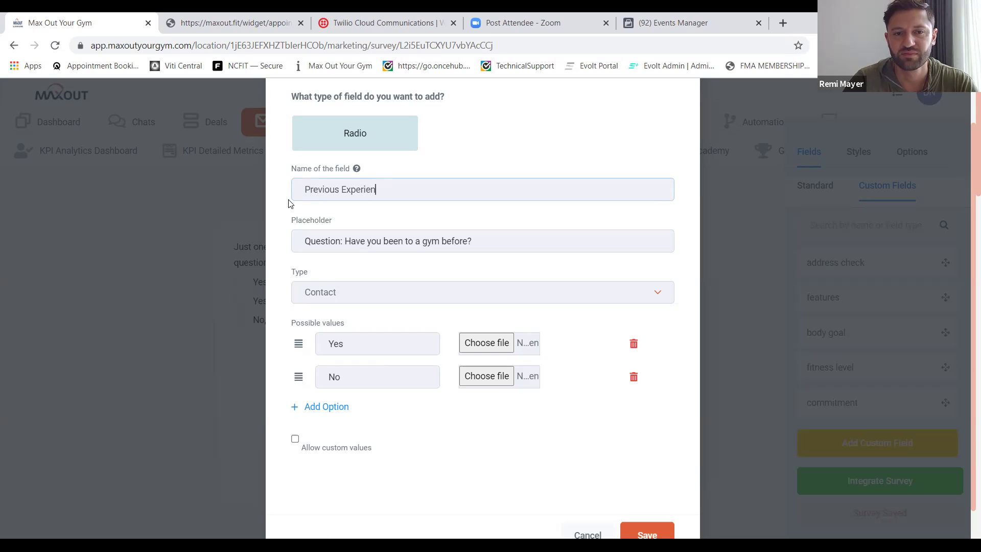
{"action": "left_click", "coordinate": [349, 240]}
{"action": "left_click", "coordinate": [298, 243], "text": "shift"}
{"action": "key", "text": "BackSpace"}
Save the Previous Experience field and drag it into Slide 4.
{"action": "left_click", "coordinate": [663, 535]}
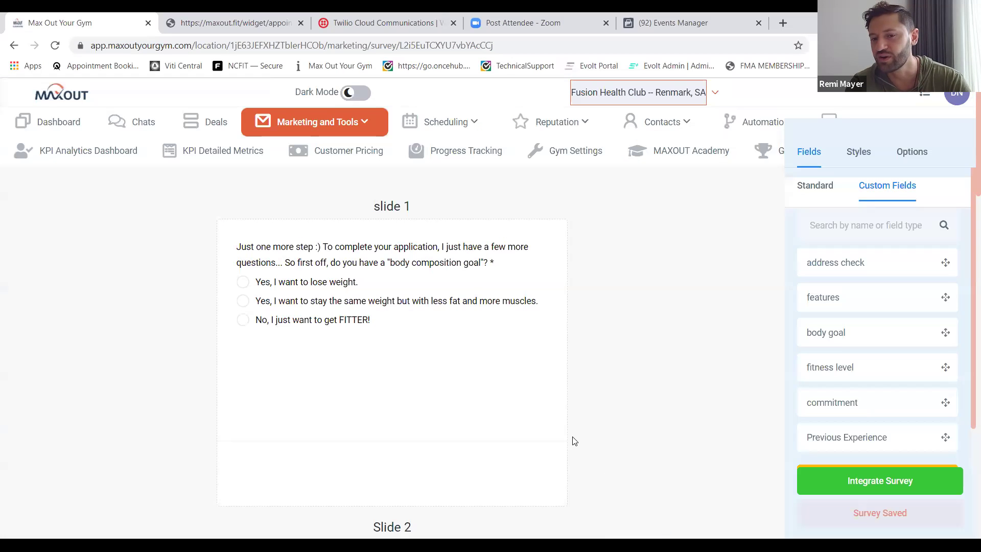
{"action": "scroll", "coordinate": [573, 441], "scroll_direction": "down", "scroll_amount": 5}
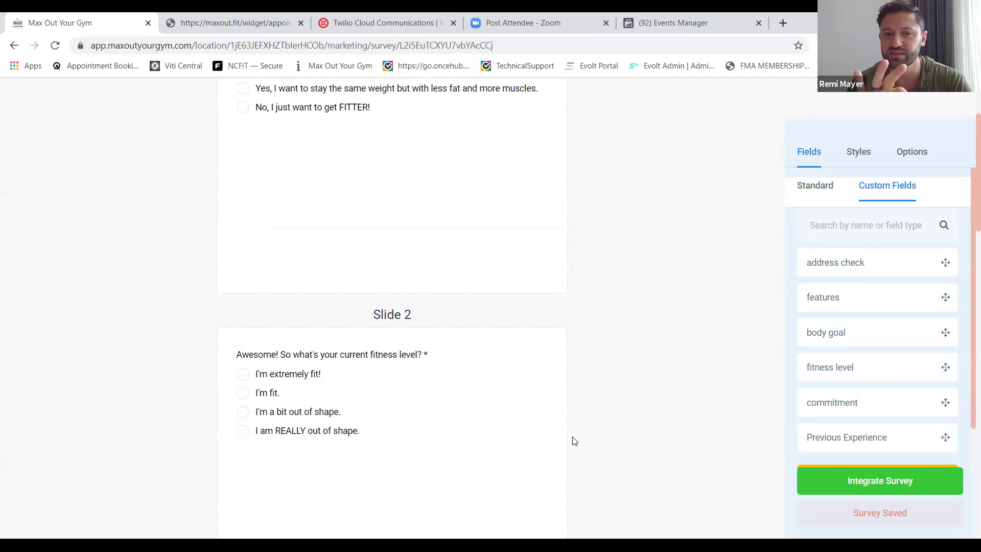
{"action": "scroll", "coordinate": [573, 440], "scroll_direction": "down", "scroll_amount": 15}
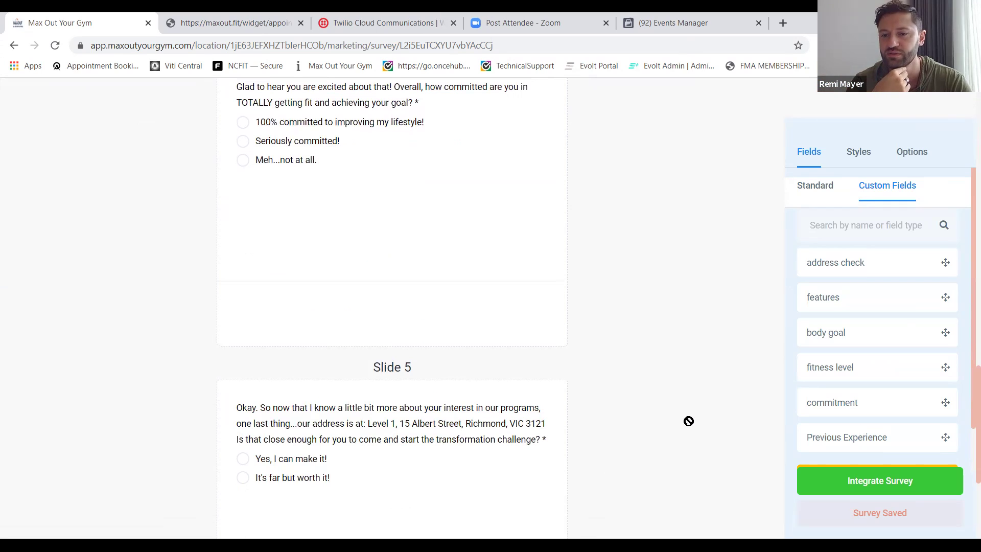
{"action": "left_click_drag", "start_coordinate": [339, 291], "coordinate": [340, 293]}
{"action": "scroll", "coordinate": [329, 211], "scroll_direction": "up", "scroll_amount": 2}
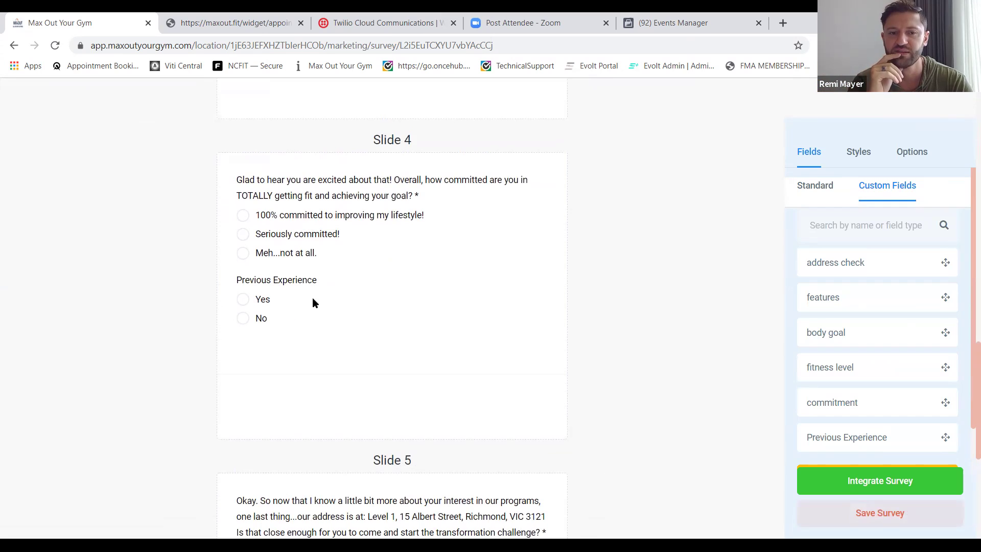
{"action": "left_click_drag", "start_coordinate": [291, 285], "coordinate": [385, 394]}
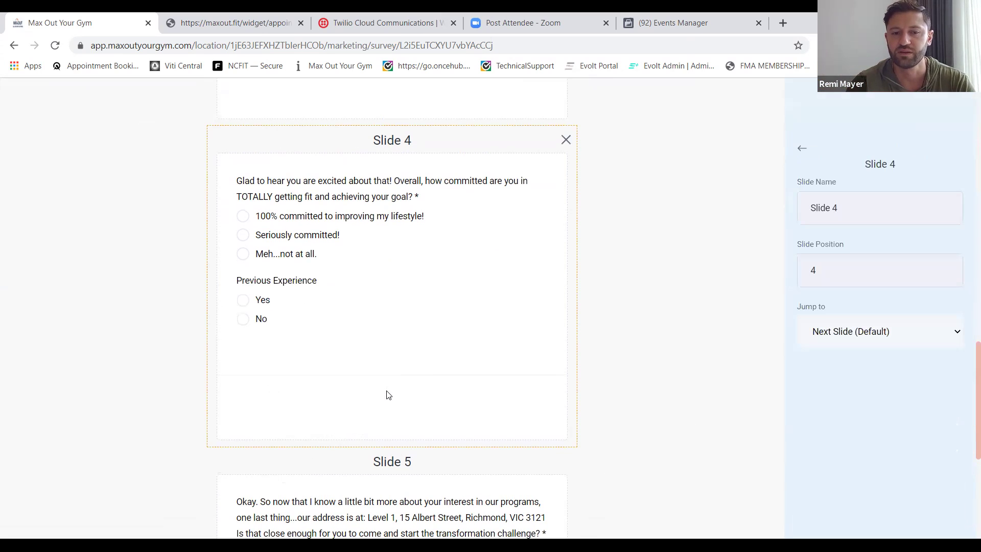
{"action": "left_click_drag", "start_coordinate": [289, 286], "coordinate": [737, 216]}
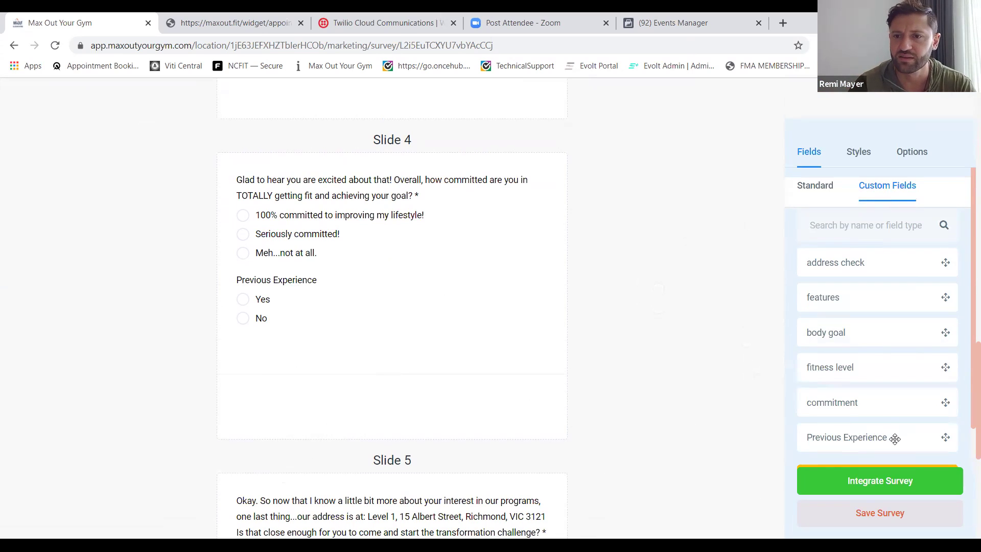
Remove the Previous Experience question from Slide 4 again.
{"action": "right_click", "coordinate": [895, 440]}
{"action": "left_click", "coordinate": [895, 442]}
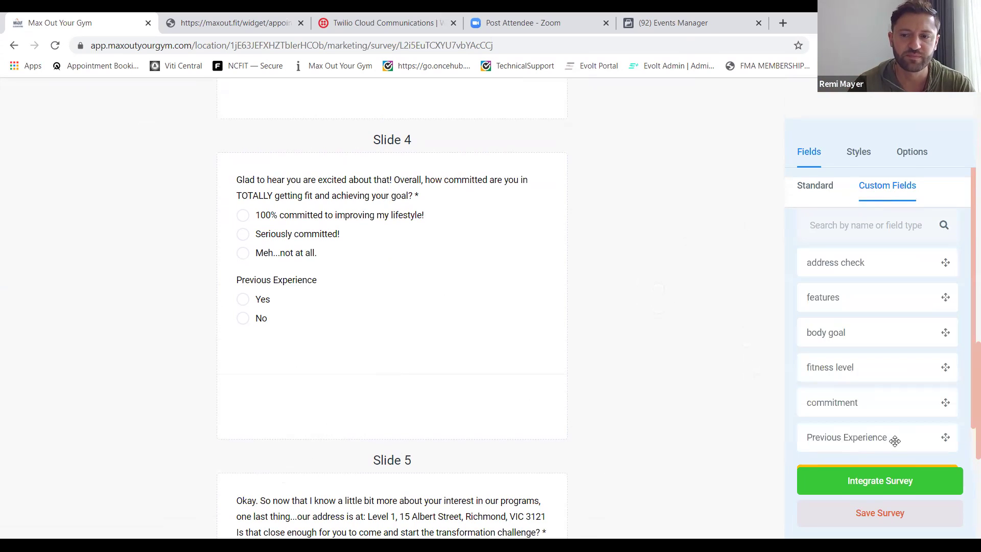
{"action": "left_click", "coordinate": [268, 281]}
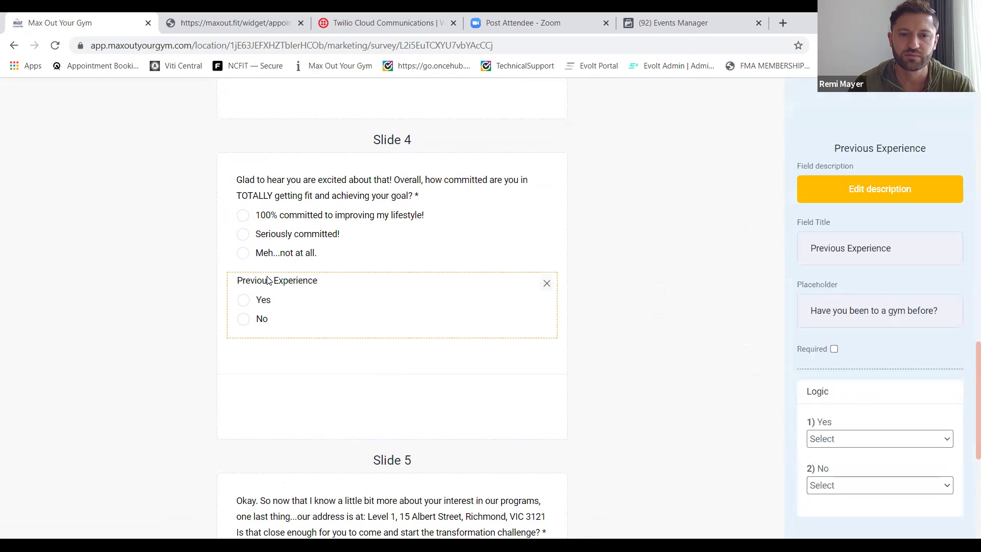
{"action": "left_click", "coordinate": [544, 286]}
{"action": "left_click", "coordinate": [450, 333]}
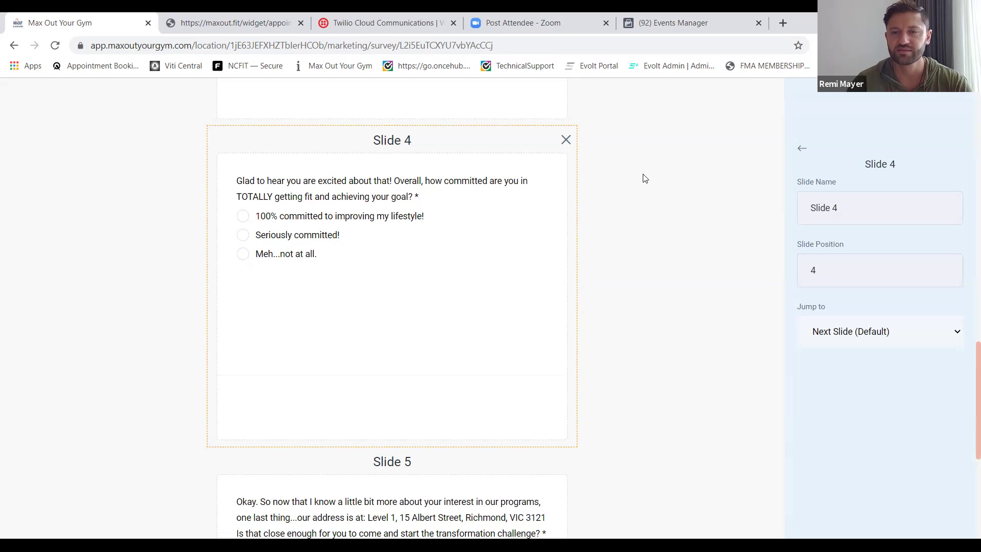
Scroll back up to slide 1 and return the side panel to Fields > Custom Fields.
{"action": "scroll", "coordinate": [504, 305], "scroll_direction": "down", "scroll_amount": 6}
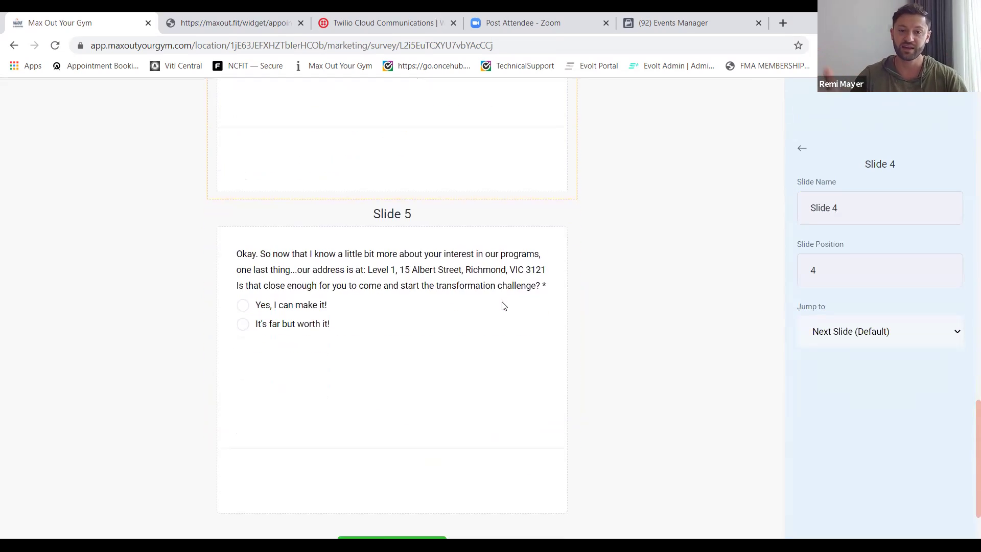
{"action": "scroll", "coordinate": [503, 305], "scroll_direction": "up", "scroll_amount": 20}
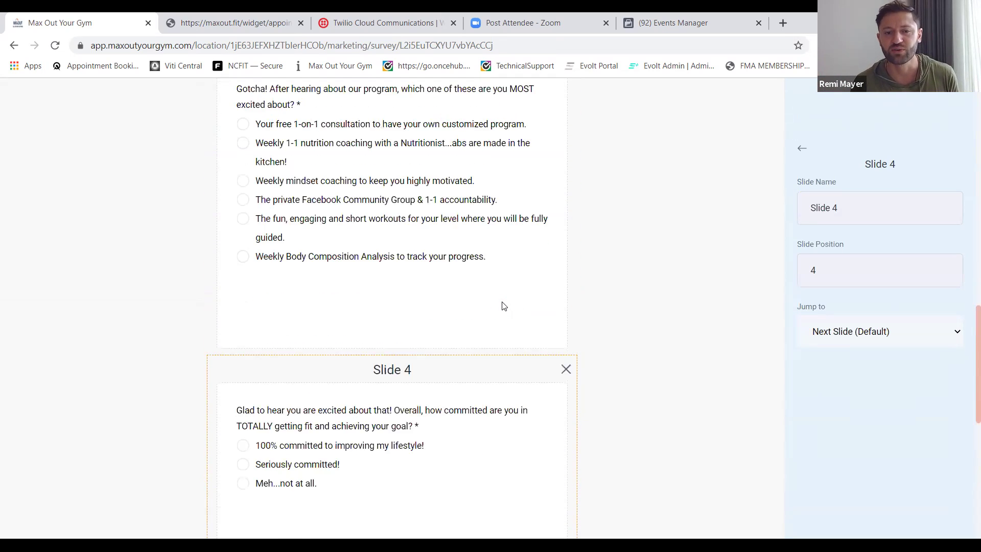
{"action": "scroll", "coordinate": [503, 305], "scroll_direction": "up", "scroll_amount": 6}
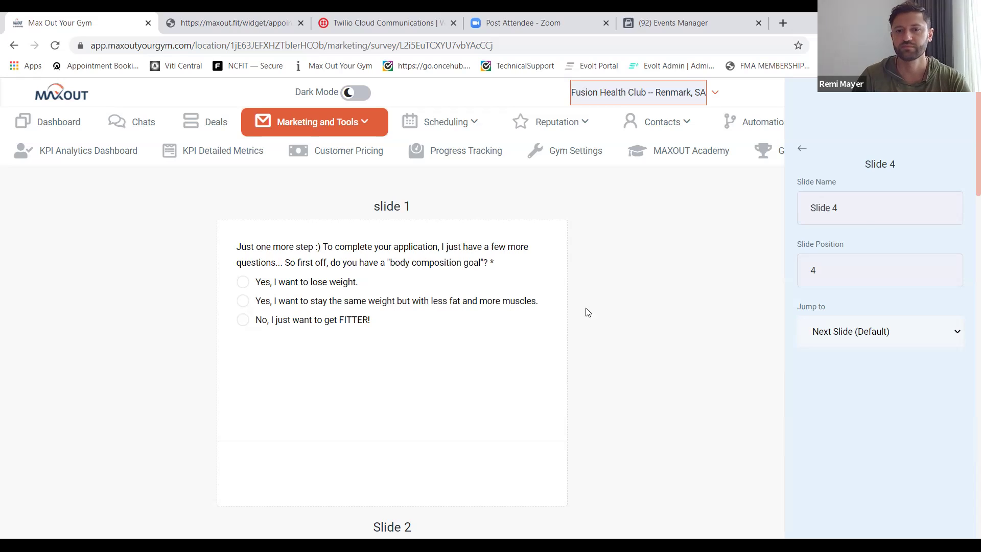
{"action": "left_click", "coordinate": [613, 325]}
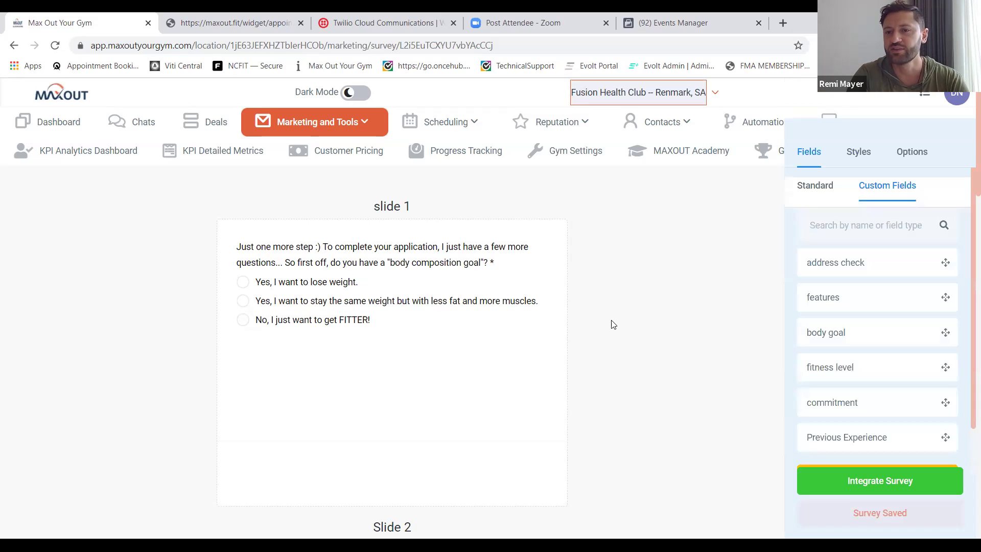
In survey Options, keep On Submit as Open URL and delete the old redirect URL.
{"action": "left_click", "coordinate": [898, 152]}
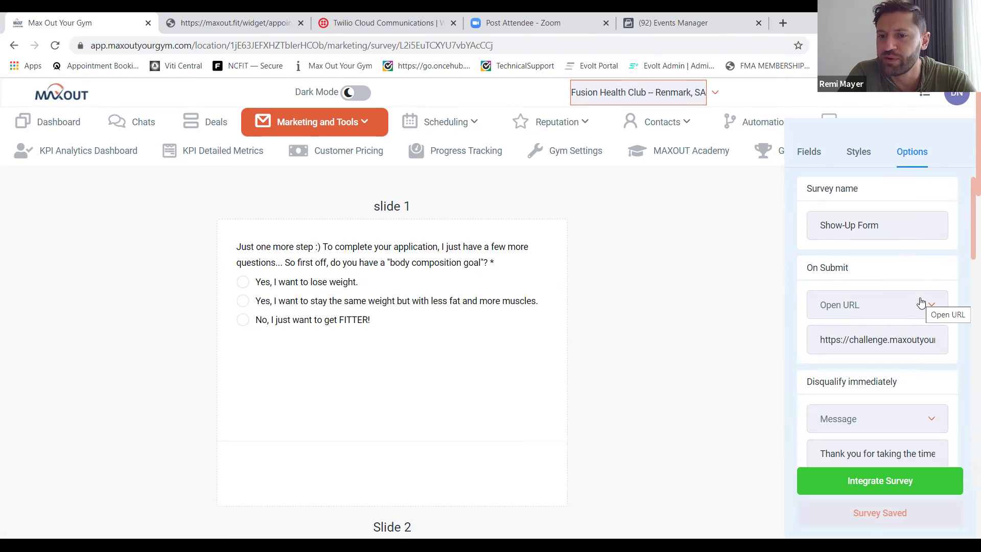
{"action": "left_click", "coordinate": [921, 304]}
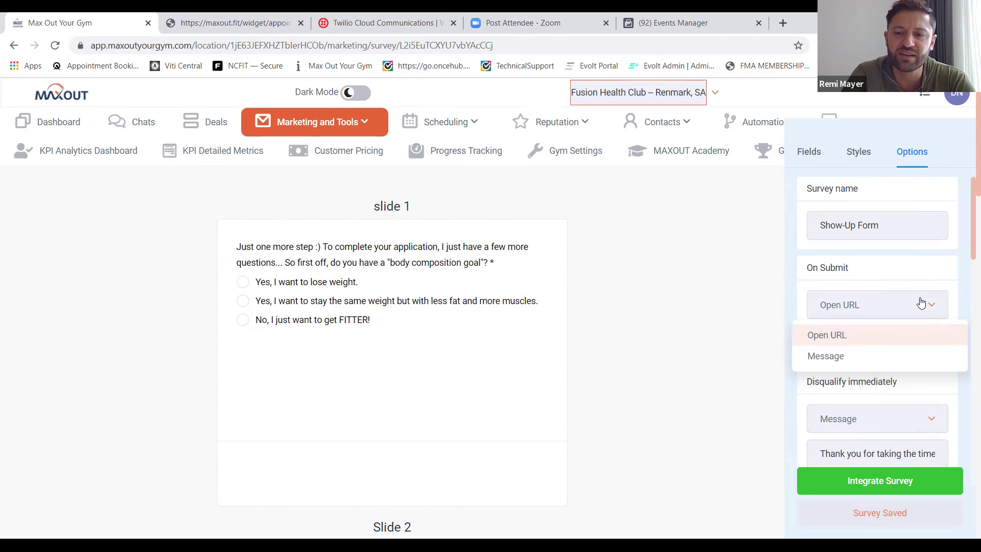
{"action": "left_click", "coordinate": [921, 304]}
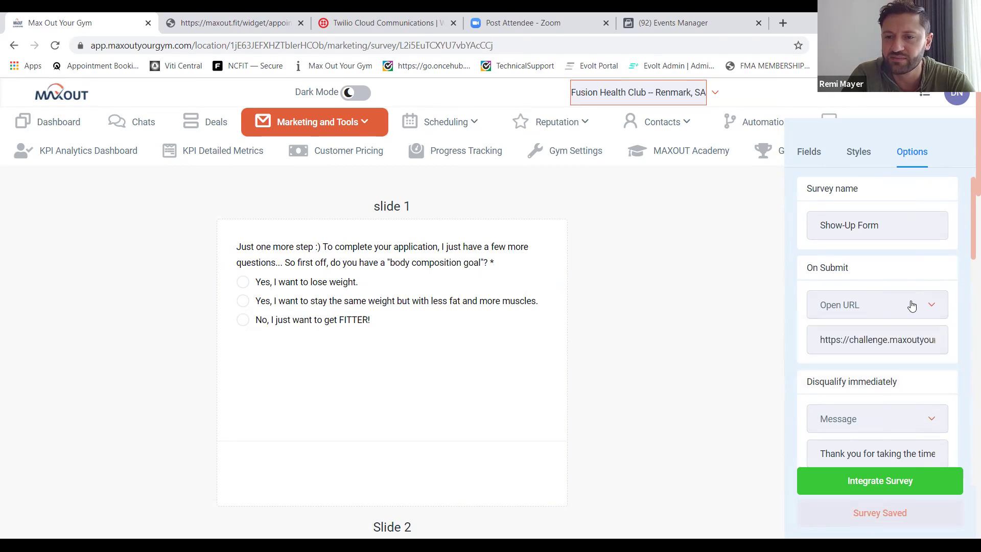
{"action": "scroll", "coordinate": [817, 333], "scroll_direction": "down", "scroll_amount": 1}
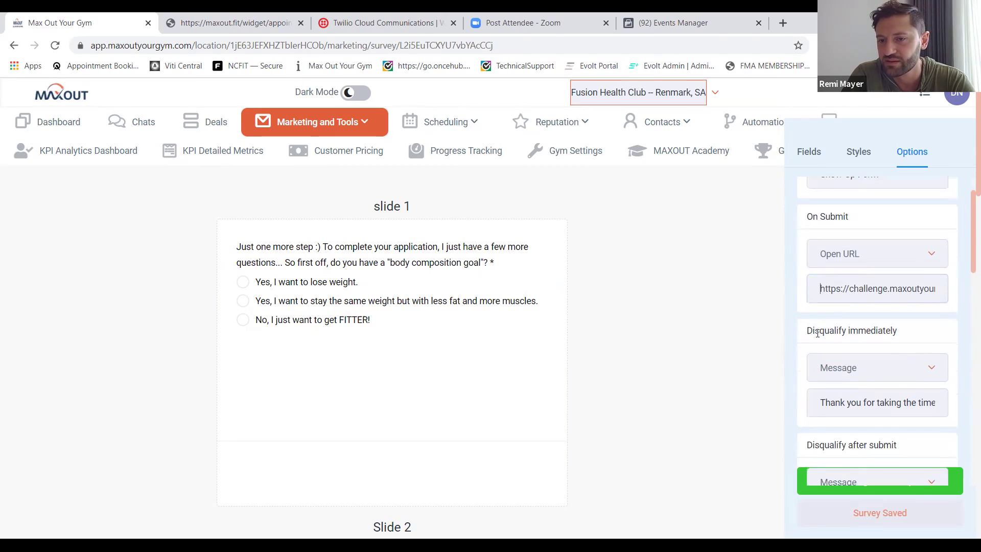
{"action": "left_click", "coordinate": [820, 275]}
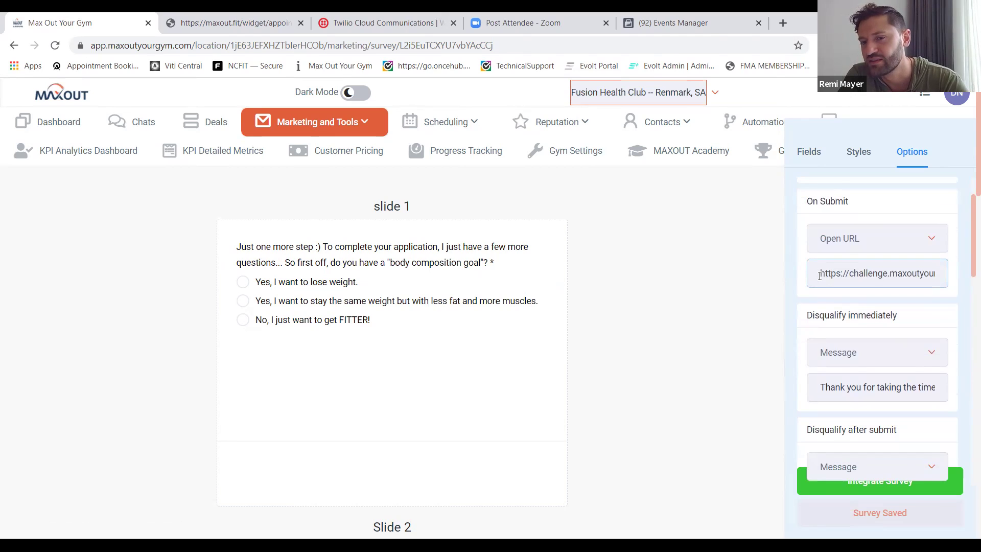
{"action": "left_click_drag", "start_coordinate": [824, 276], "coordinate": [958, 279]}
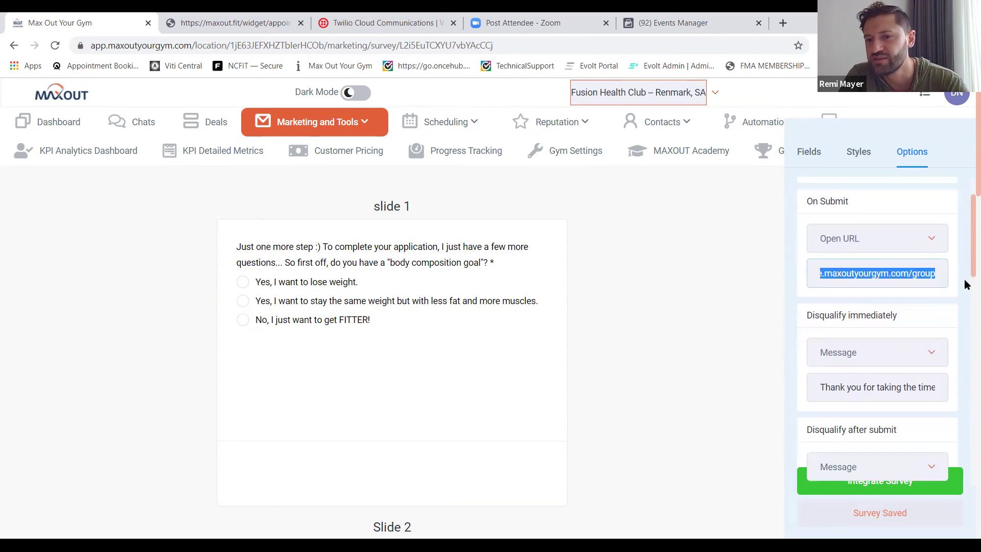
{"action": "scroll", "coordinate": [938, 305], "scroll_direction": "down", "scroll_amount": 1}
{"action": "scroll", "coordinate": [938, 305], "scroll_direction": "down", "scroll_amount": 1}
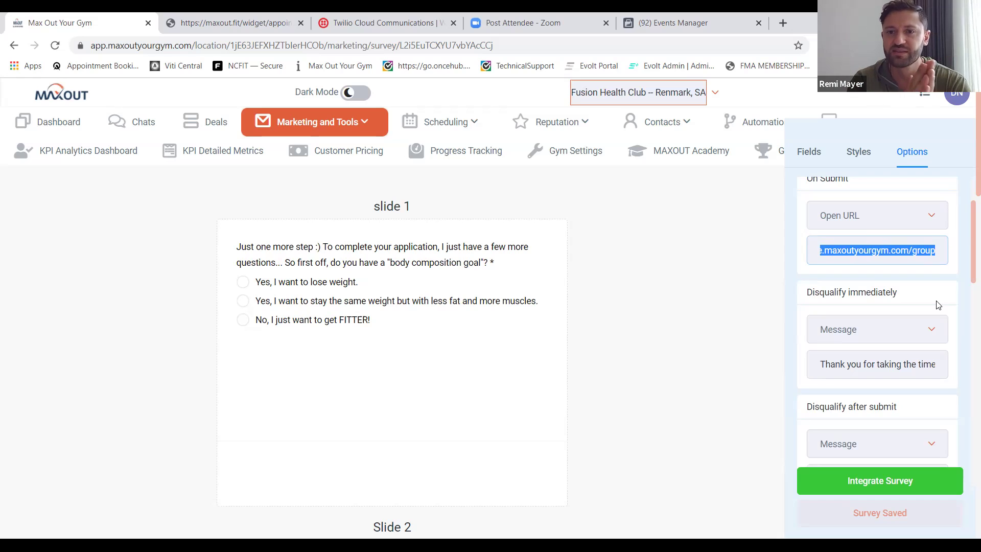
{"action": "key", "text": "BackSpace"}
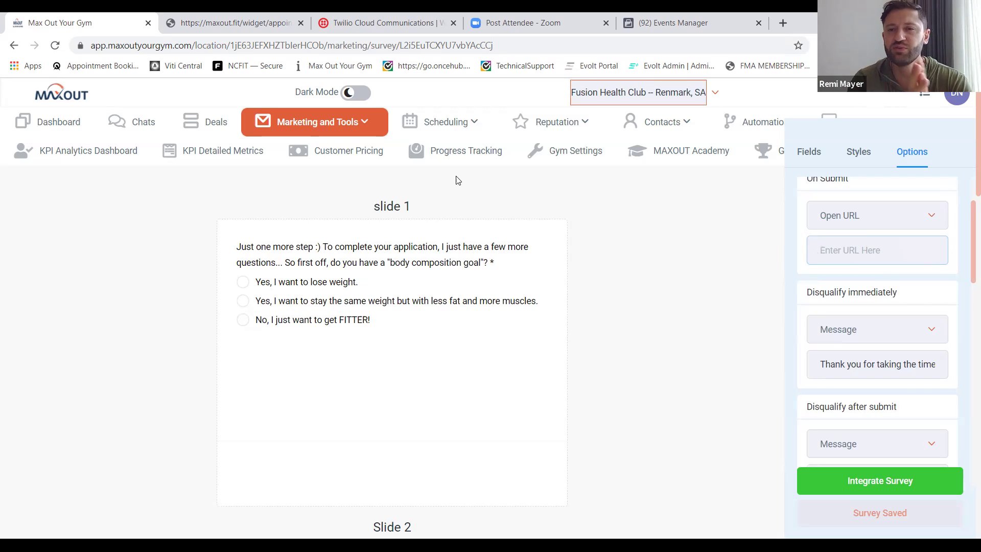
Open the Funnels list from Marketing in a new browser tab.
{"action": "left_click", "coordinate": [373, 123]}
{"action": "right_click", "coordinate": [302, 203]}
{"action": "left_click", "coordinate": [327, 209]}
{"action": "left_click", "coordinate": [320, 23]}
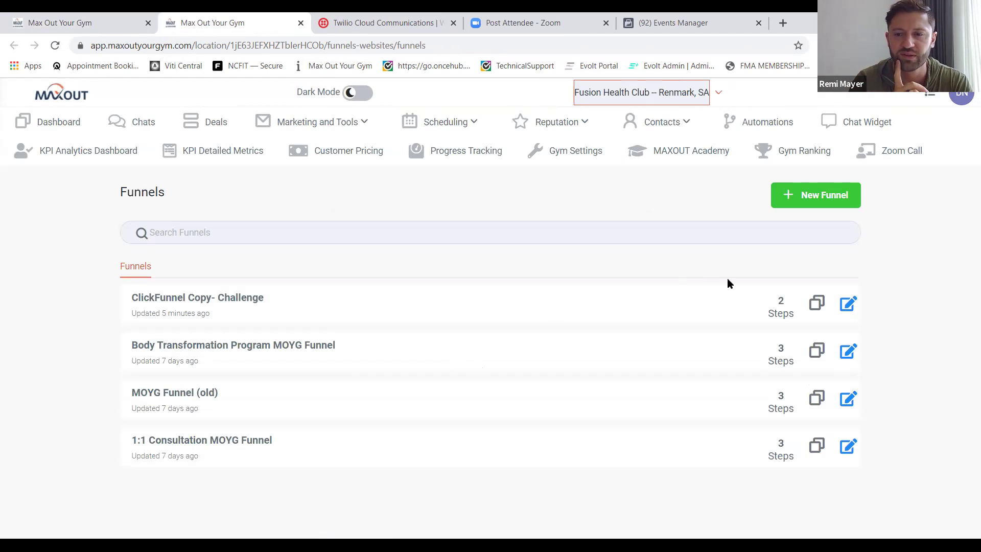
Open the Body Transformation Program MOYG Funnel and preview its Join FB group page.
{"action": "left_click", "coordinate": [850, 310]}
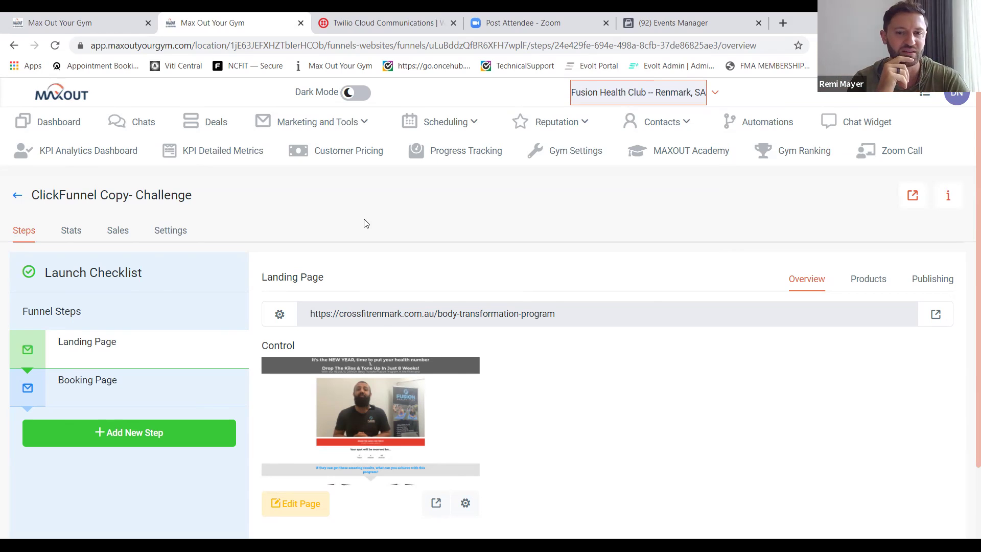
{"action": "left_click", "coordinate": [15, 46]}
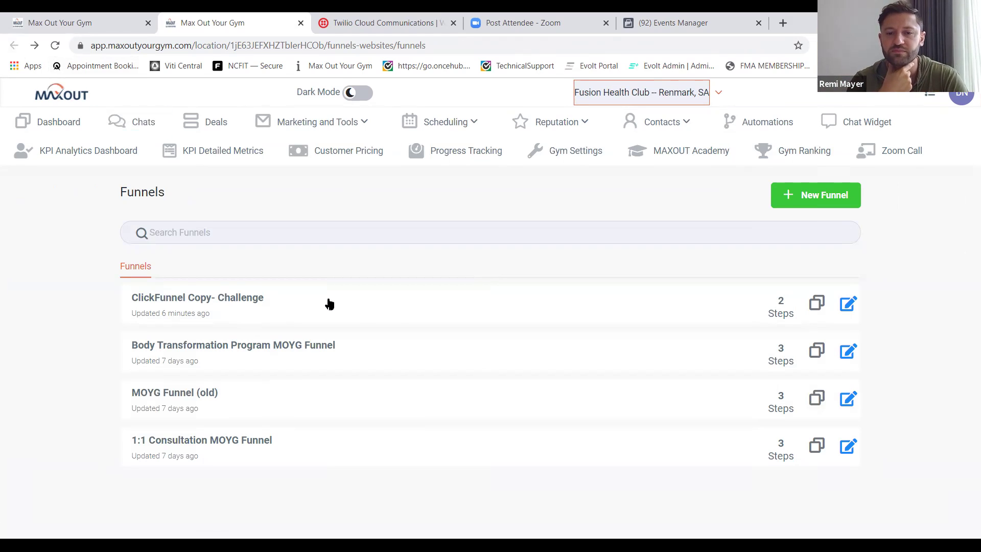
{"action": "left_click", "coordinate": [332, 345]}
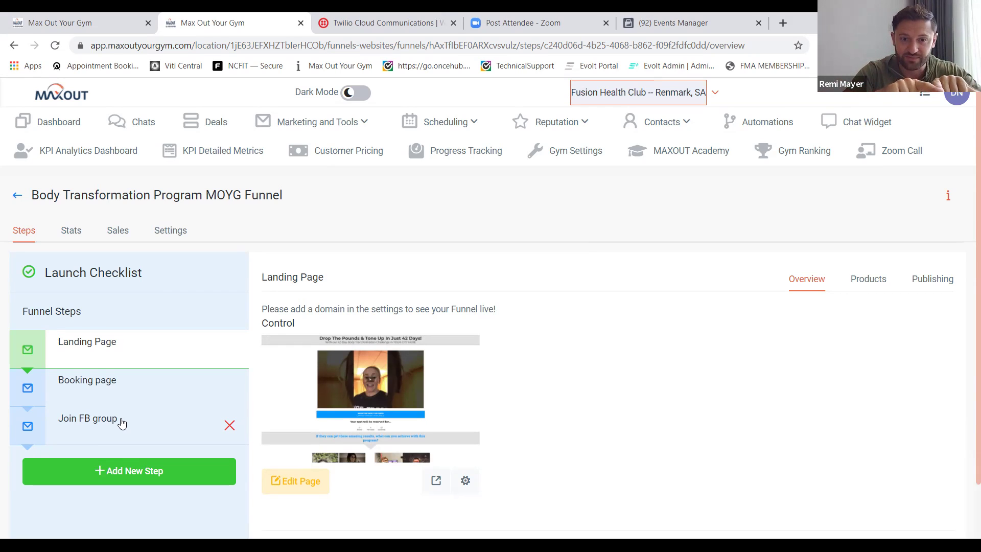
{"action": "left_click", "coordinate": [121, 422]}
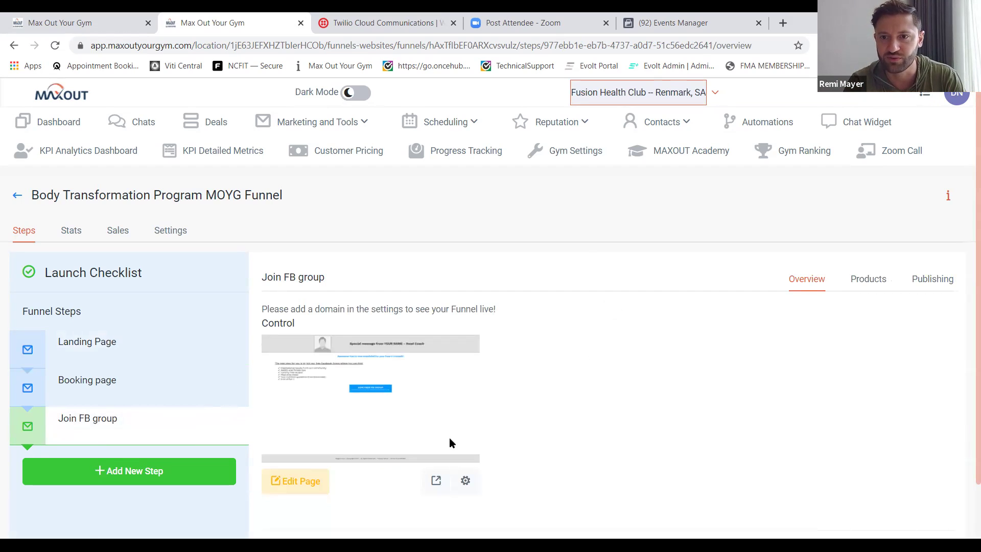
{"action": "left_click", "coordinate": [436, 481]}
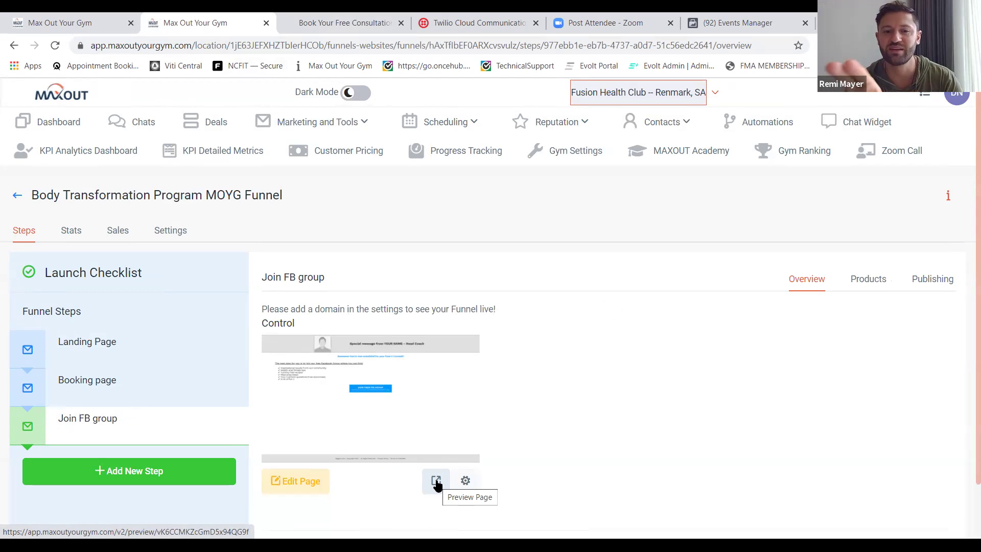
Review the Join FB group page preview, then return to the Funnels list.
{"action": "left_click", "coordinate": [341, 30]}
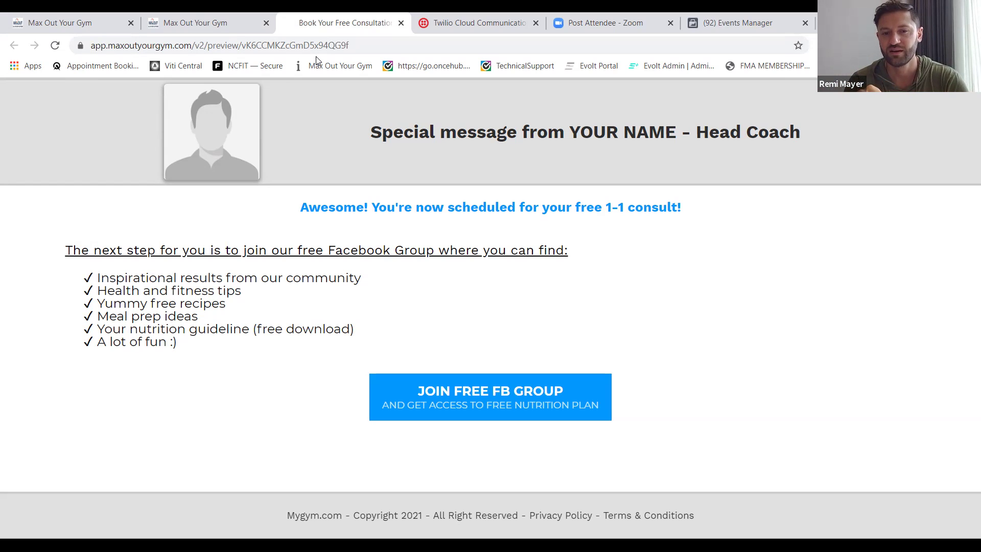
{"action": "left_click", "coordinate": [189, 22]}
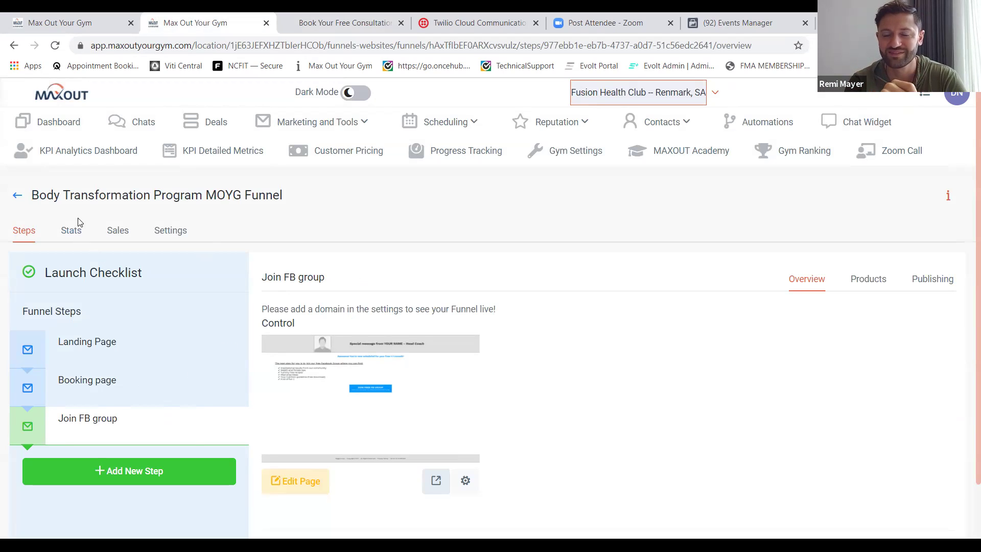
{"action": "left_click", "coordinate": [17, 196]}
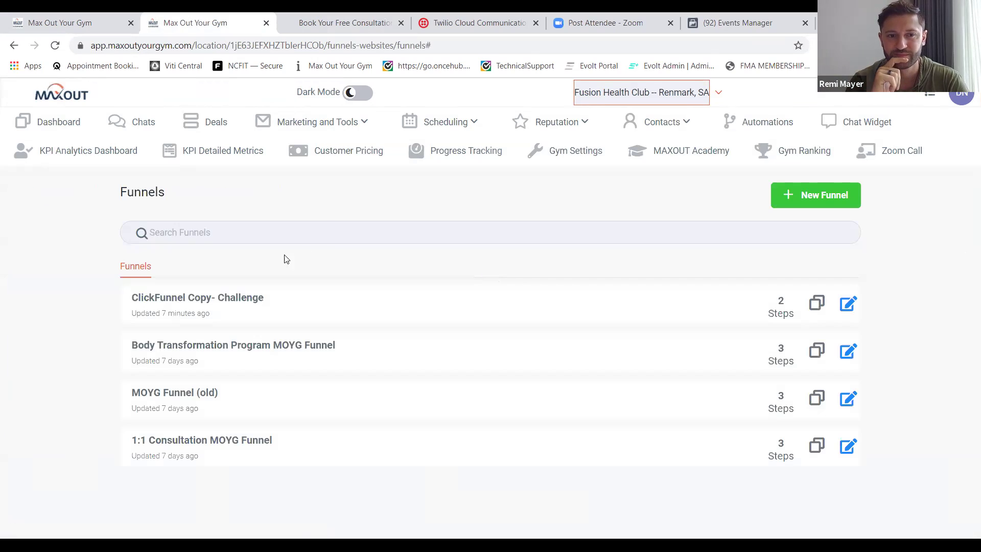
In ClickFunnel Copy- Challenge, begin a new 'Facebook Page' step, then close the form without creating it.
{"action": "left_click", "coordinate": [233, 297]}
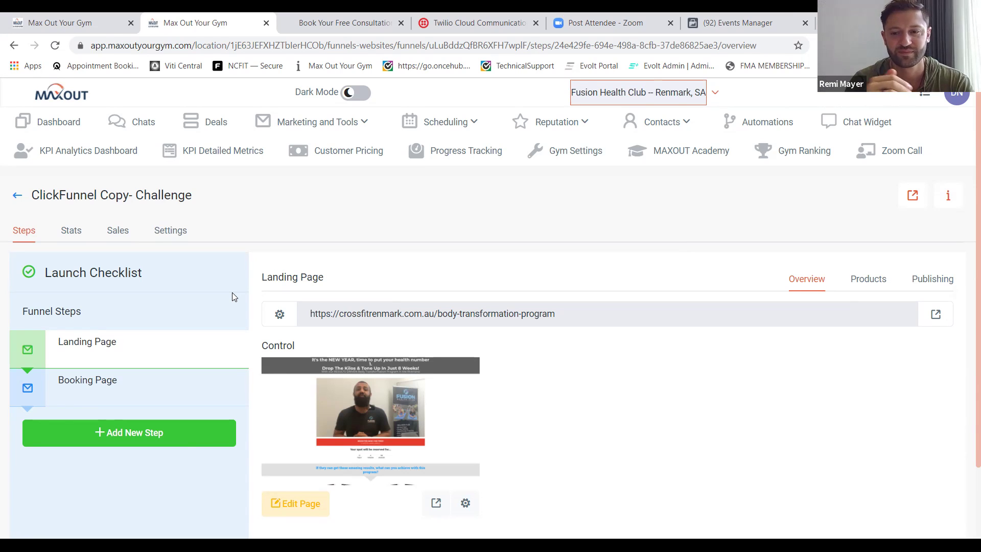
{"action": "left_click", "coordinate": [185, 439]}
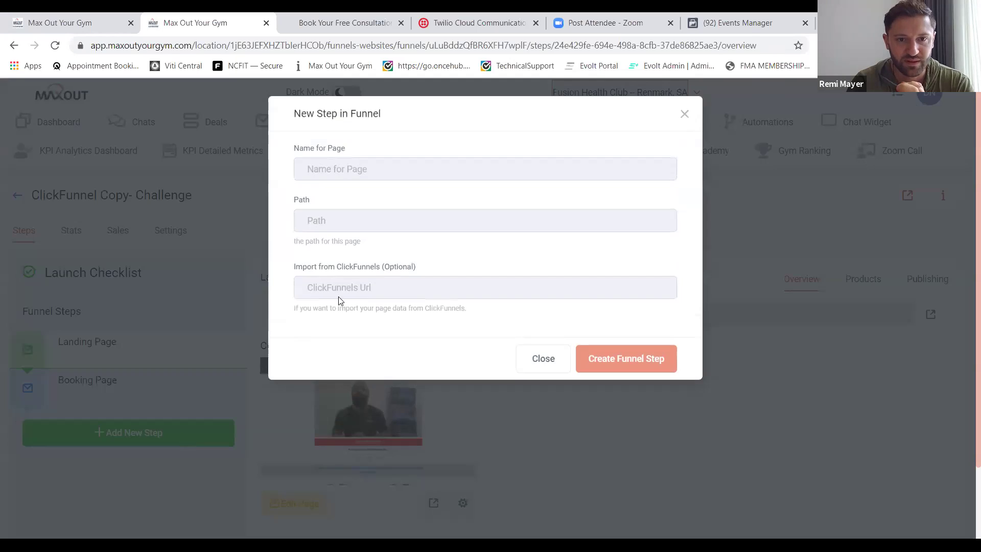
{"action": "left_click", "coordinate": [422, 170]}
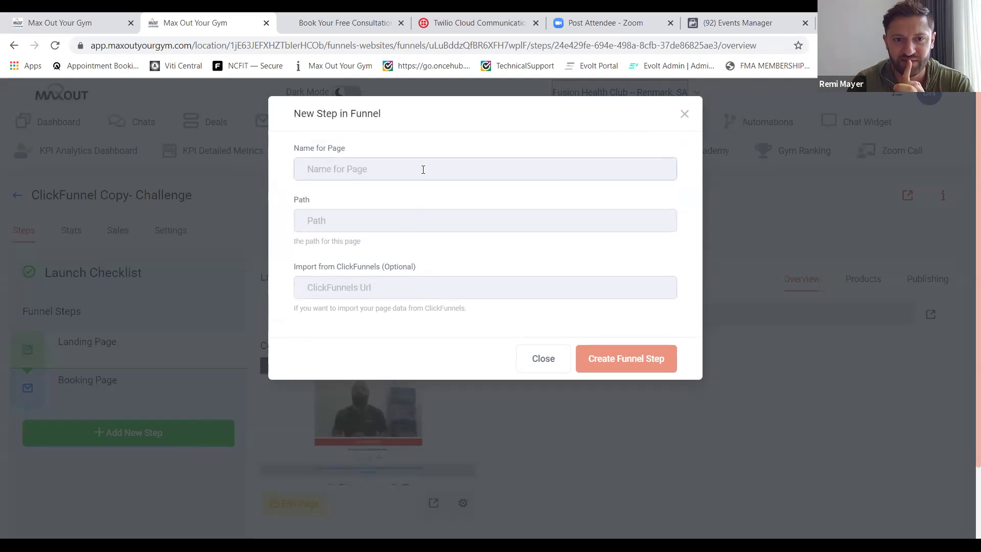
{"action": "type", "text": "Faceb"}
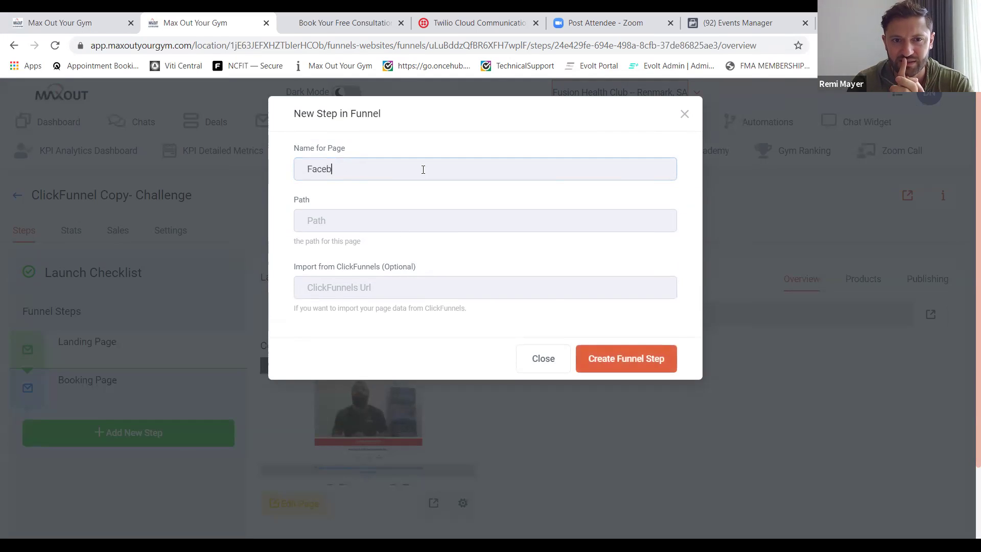
{"action": "type", "text": "ook Page"}
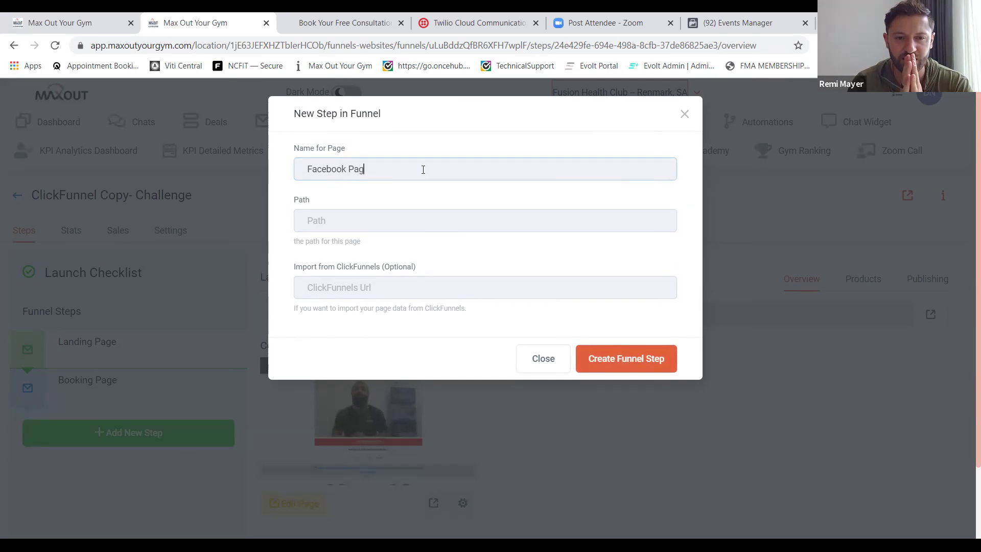
{"action": "left_click", "coordinate": [350, 32]}
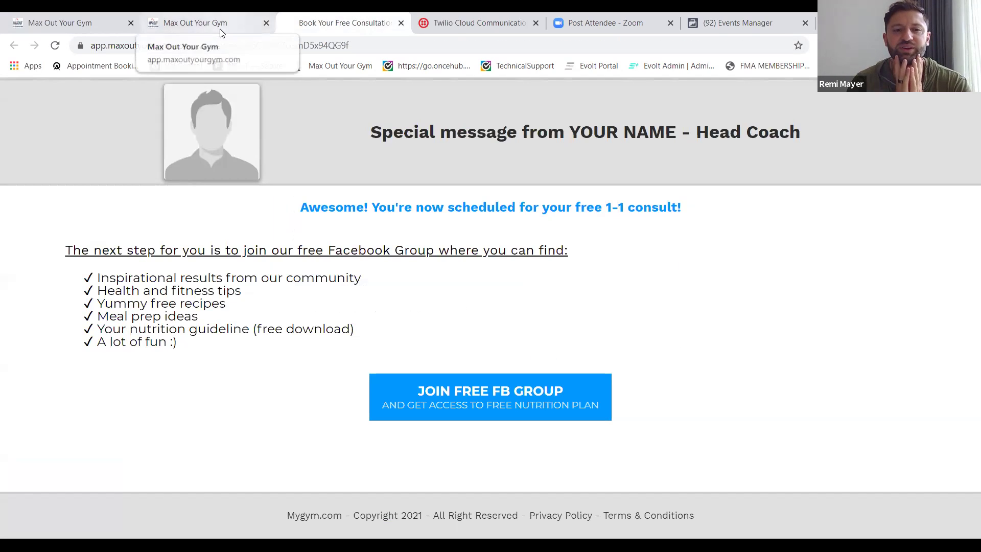
{"action": "left_click", "coordinate": [221, 32]}
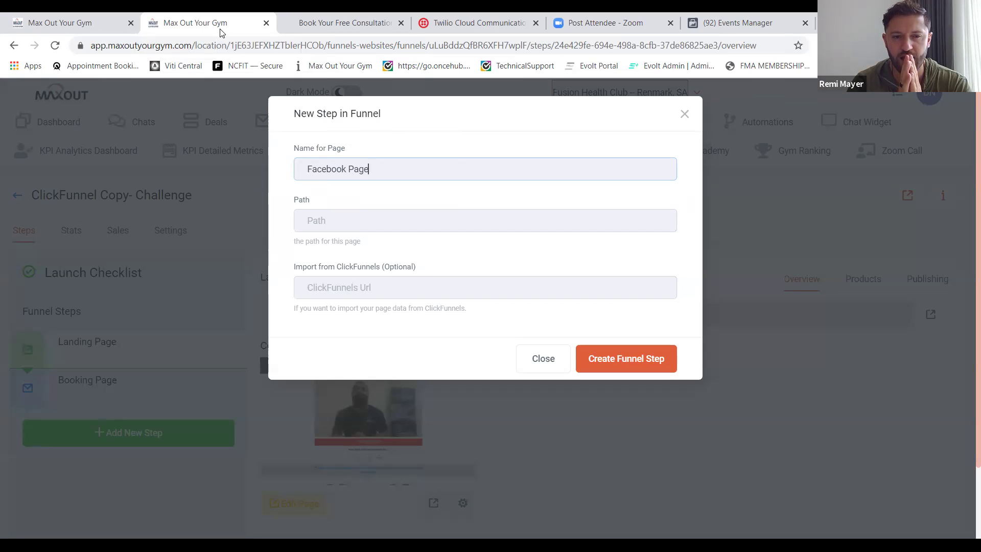
{"action": "left_click", "coordinate": [347, 287]}
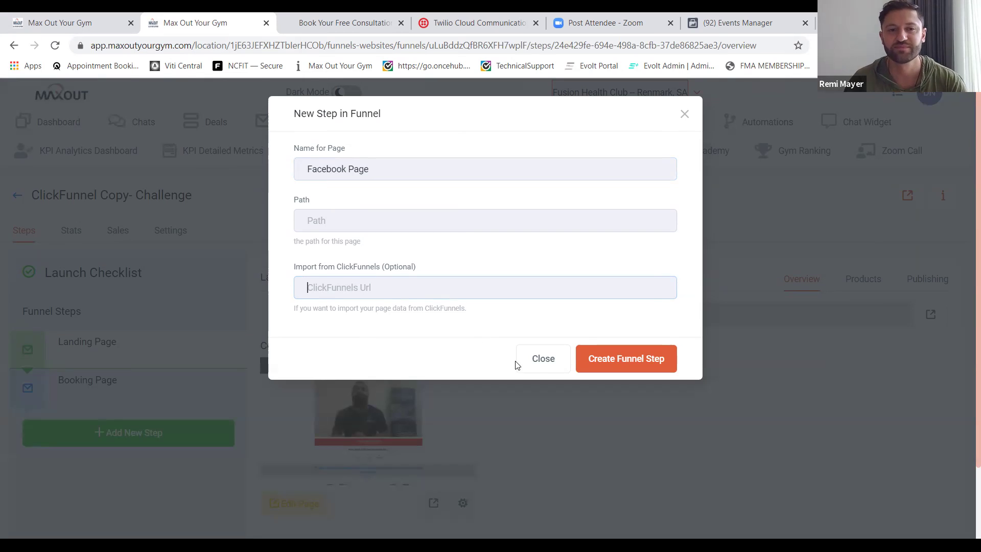
{"action": "left_click", "coordinate": [543, 363]}
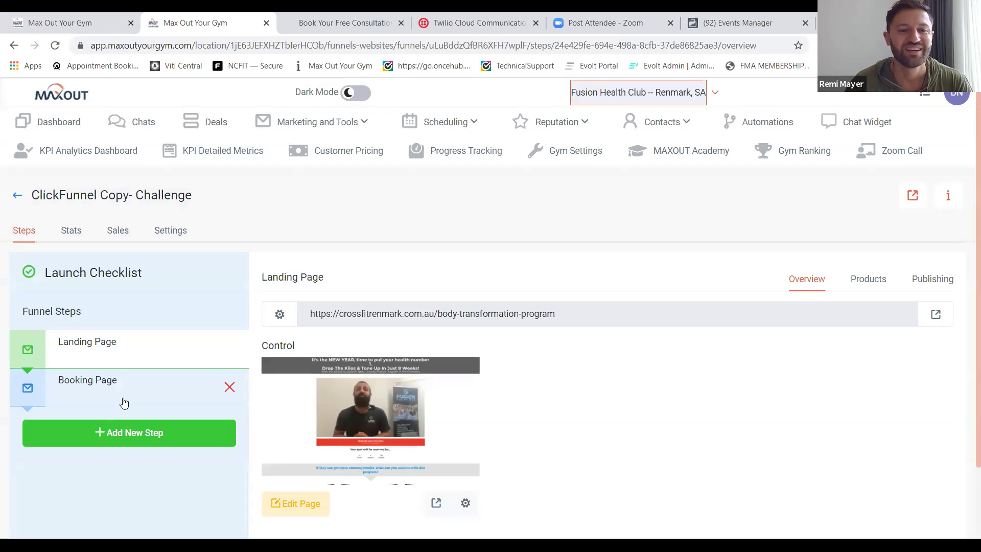
Open the Body Transformation funnel's Join FB group step and confirm its path is /joinfbgroup.
{"action": "left_click", "coordinate": [15, 197]}
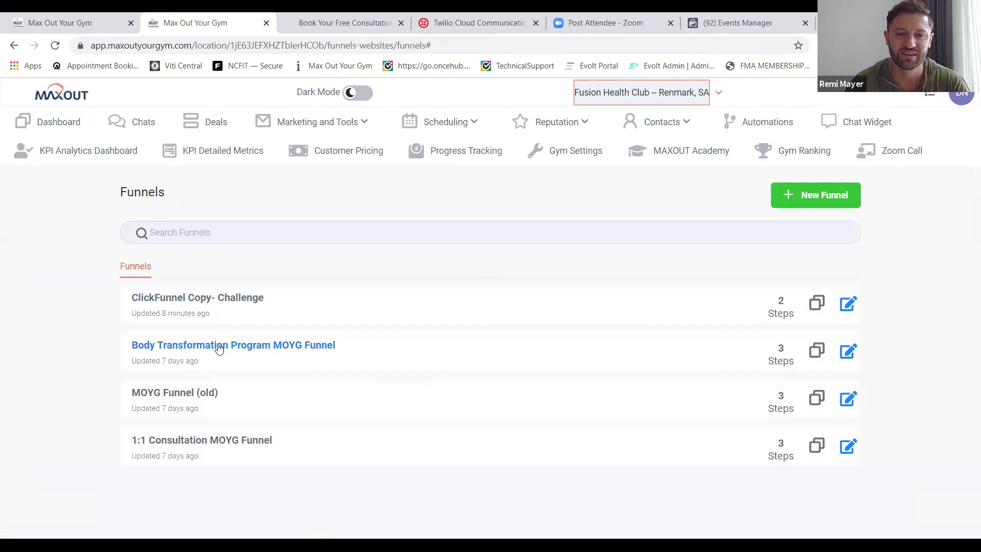
{"action": "left_click", "coordinate": [218, 347]}
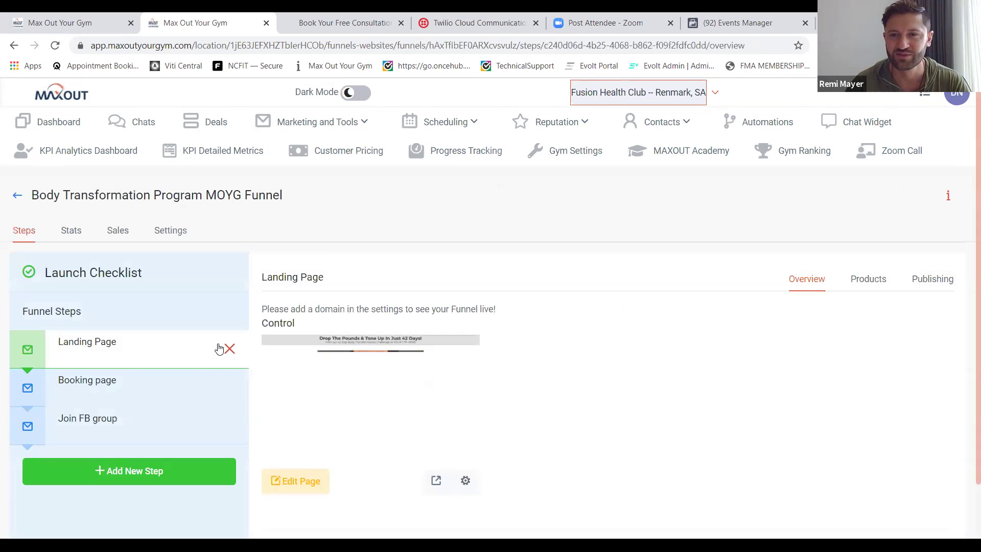
{"action": "left_click", "coordinate": [139, 425]}
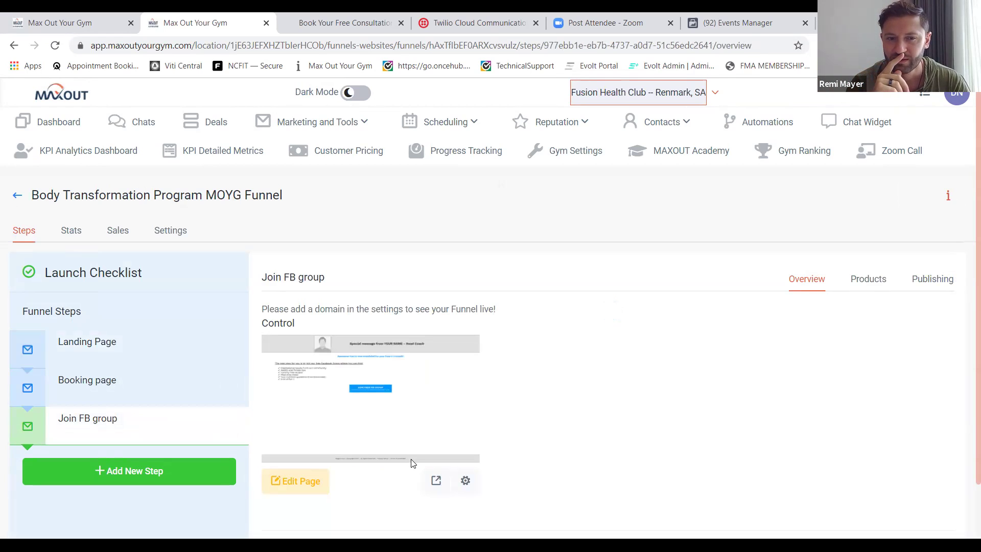
{"action": "left_click", "coordinate": [470, 478]}
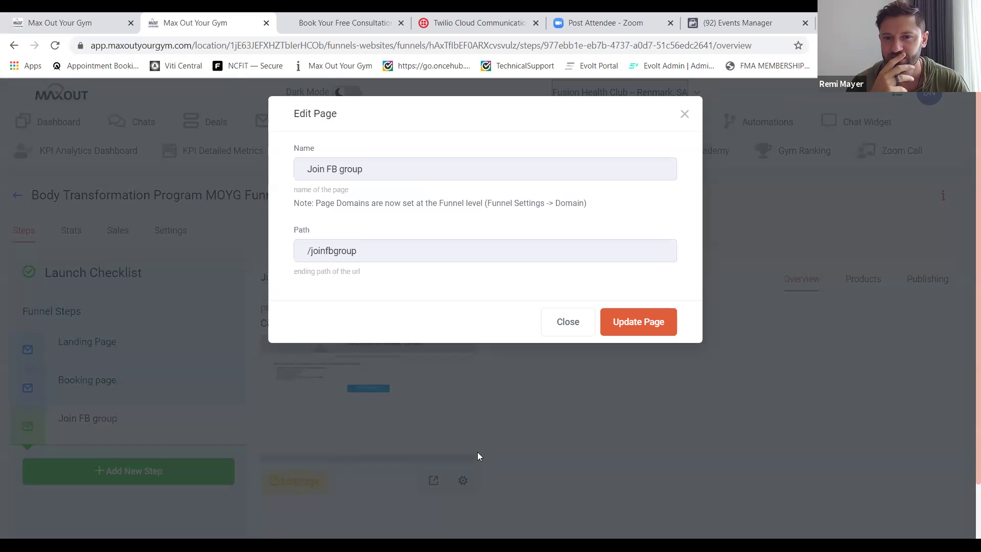
{"action": "left_click", "coordinate": [567, 328]}
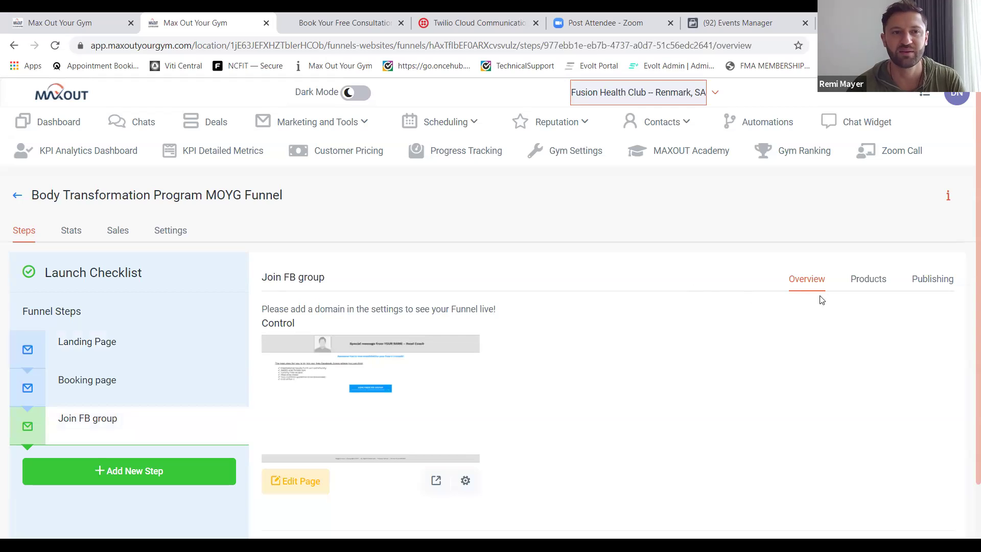
{"action": "scroll", "coordinate": [867, 285], "scroll_direction": "down", "scroll_amount": 1}
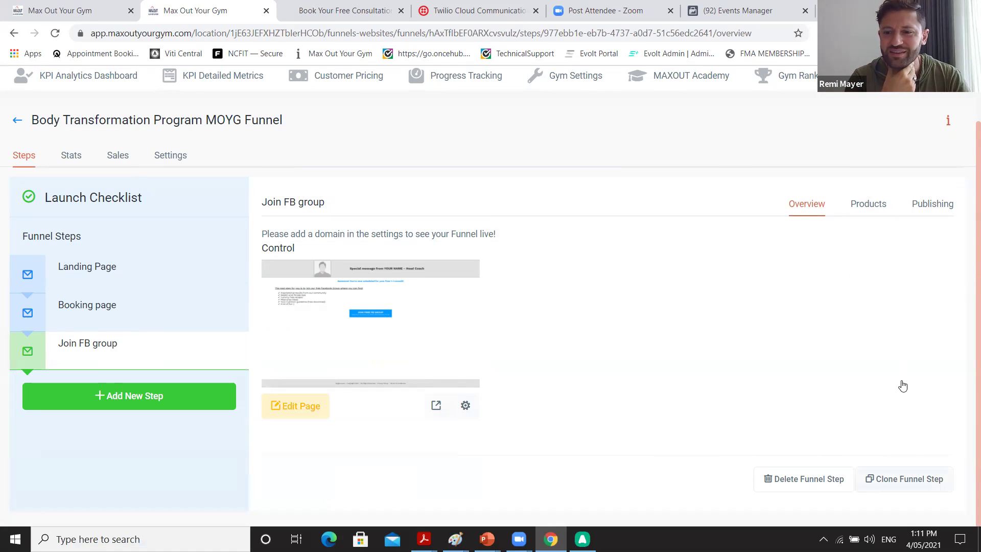
Clone the Join FB group step into the ClickFunnel Copy- Challenge funnel.
{"action": "left_click", "coordinate": [881, 478]}
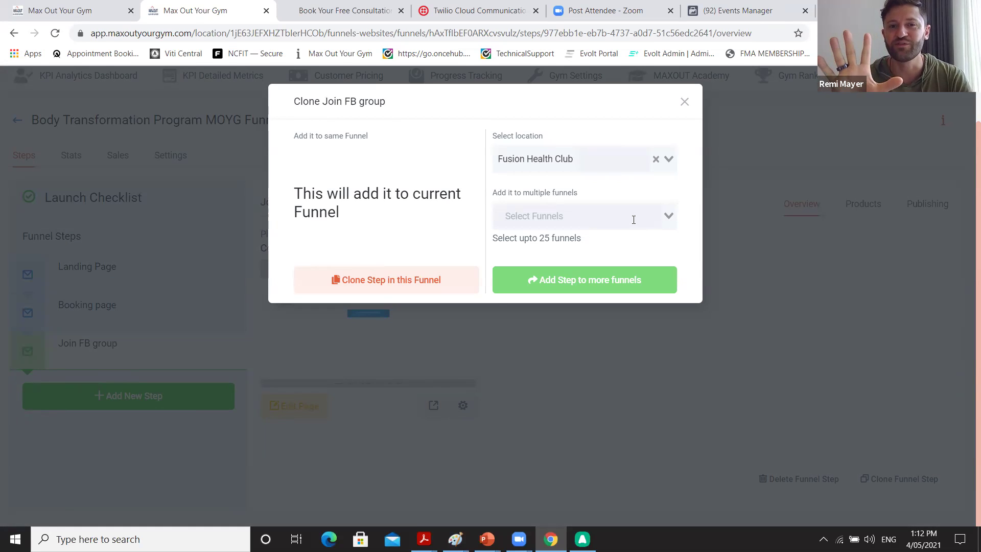
{"action": "left_click", "coordinate": [669, 215]}
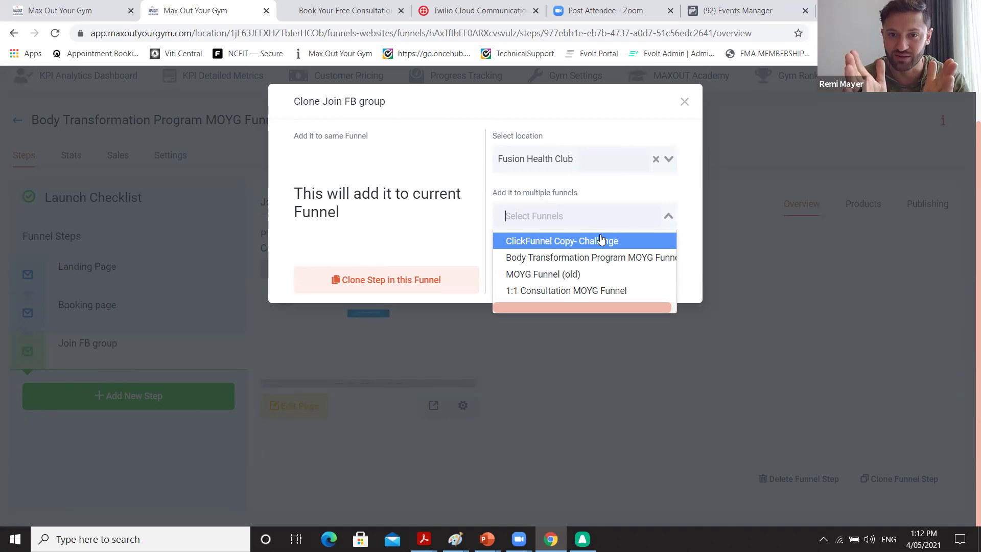
{"action": "left_click", "coordinate": [590, 243]}
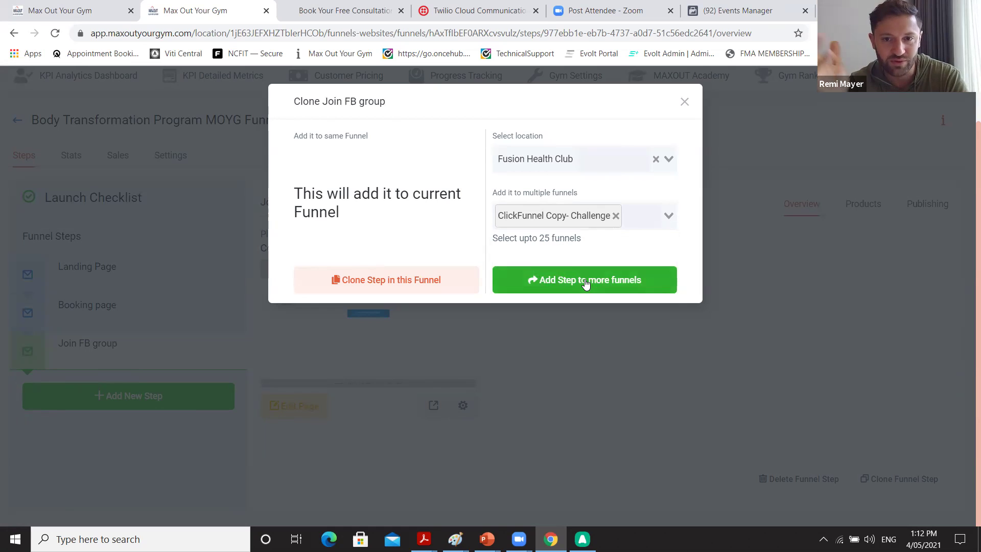
{"action": "left_click", "coordinate": [585, 282]}
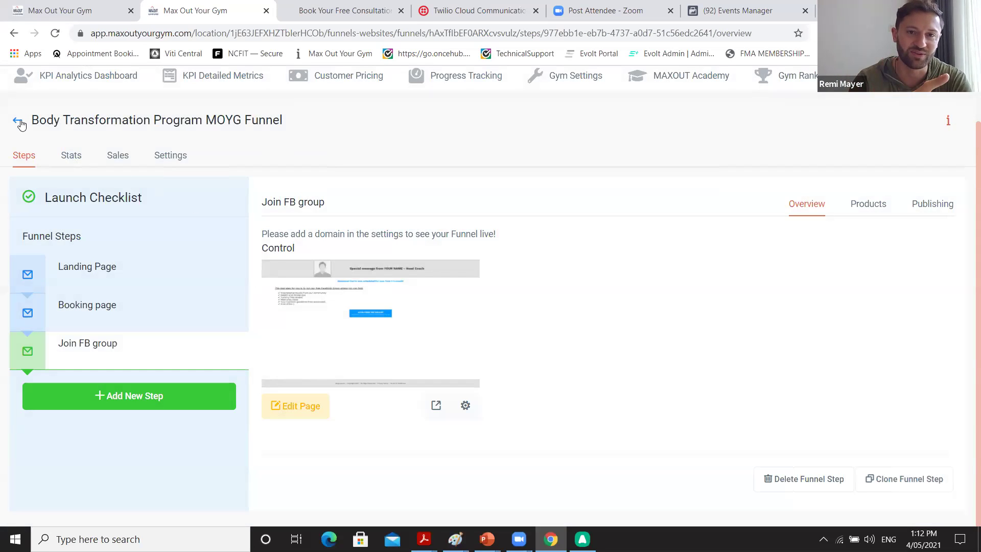
{"action": "left_click", "coordinate": [18, 121]}
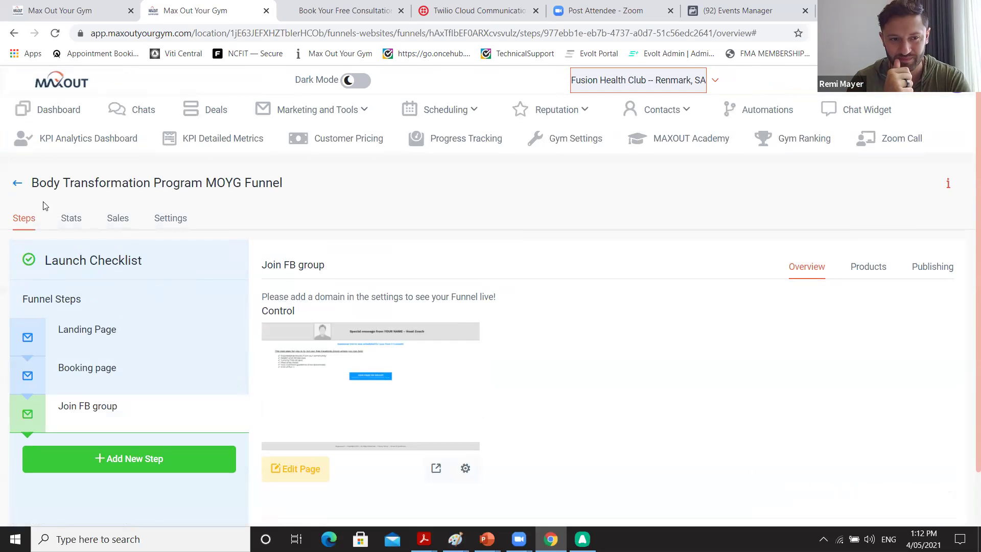
Preview ClickFunnel Copy- Challenge's Join FB group (Clone) step and note its /joinfbgroup-3912 path.
{"action": "left_click", "coordinate": [18, 184]}
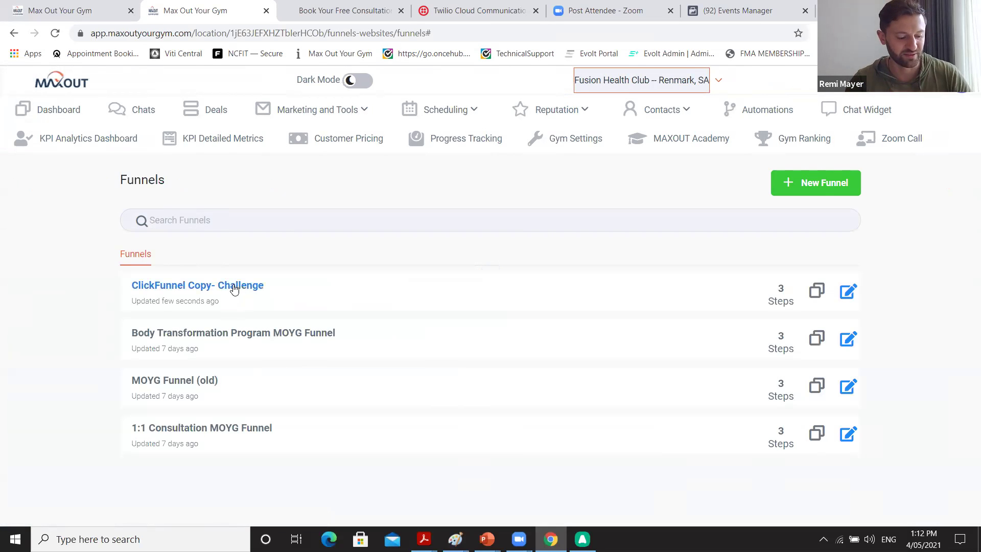
{"action": "left_click", "coordinate": [234, 285]}
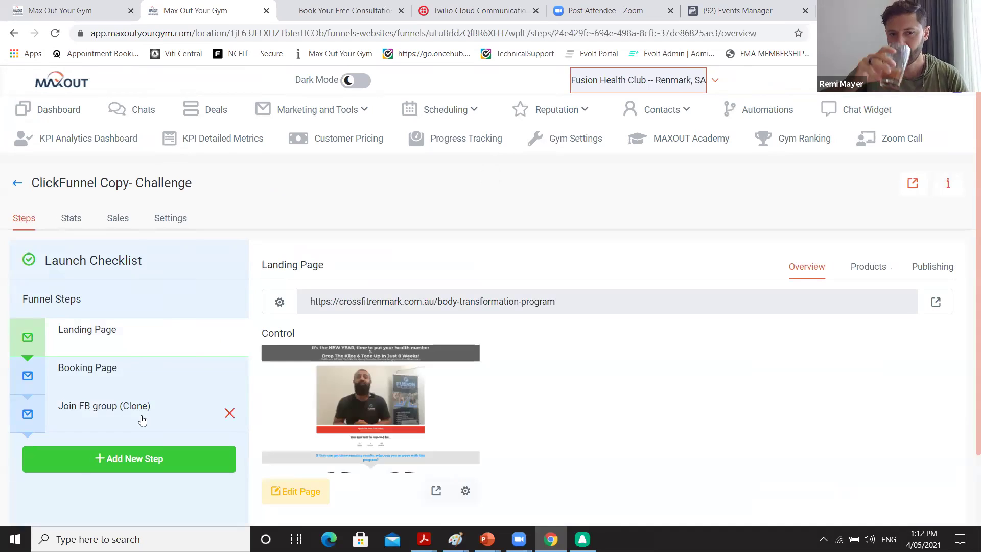
{"action": "left_click", "coordinate": [143, 417]}
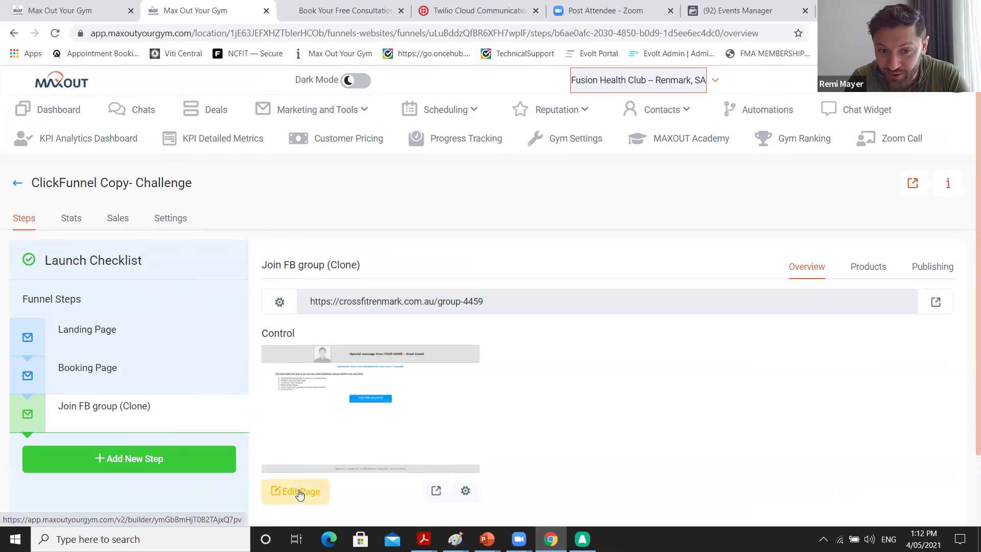
{"action": "left_click", "coordinate": [437, 491]}
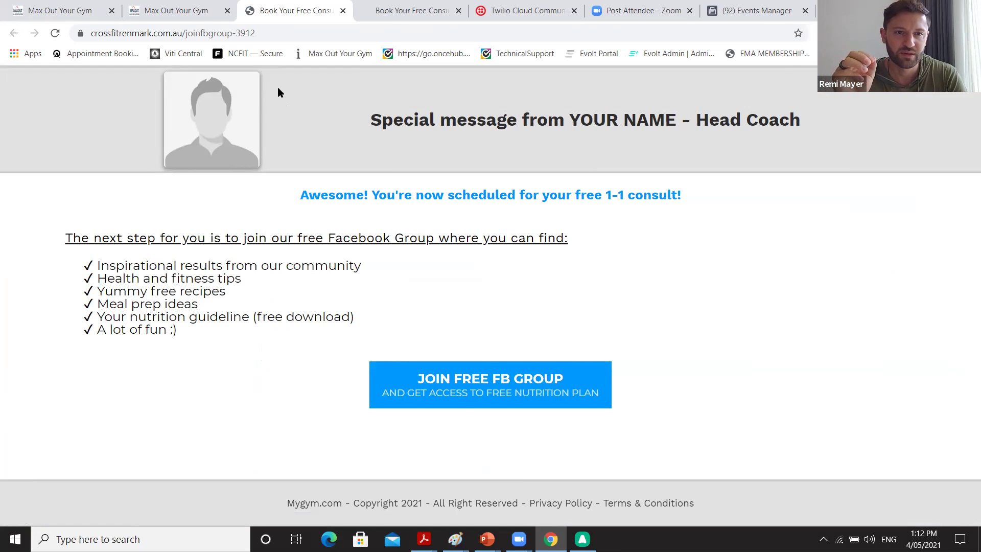
{"action": "left_click_drag", "start_coordinate": [265, 31], "coordinate": [184, 29]}
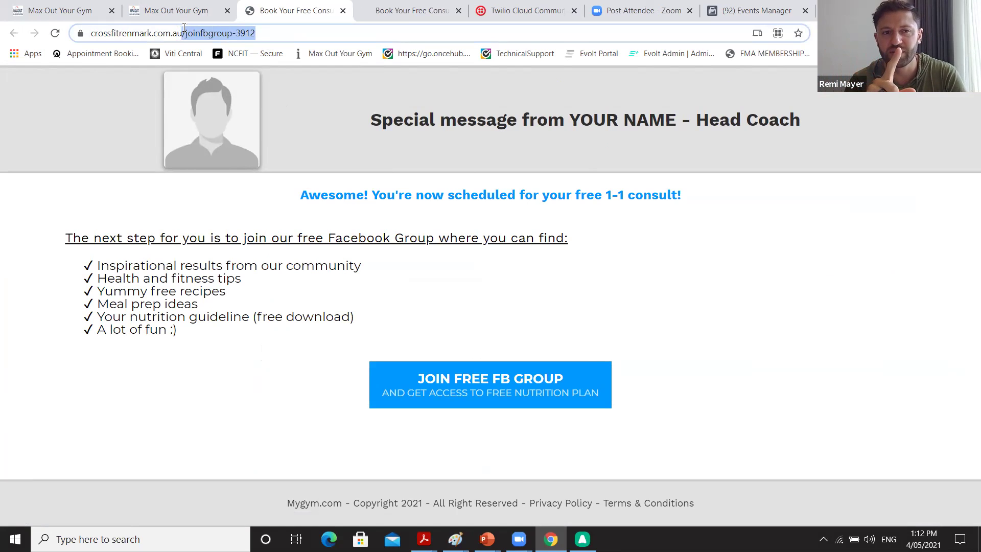
{"action": "left_click", "coordinate": [175, 13]}
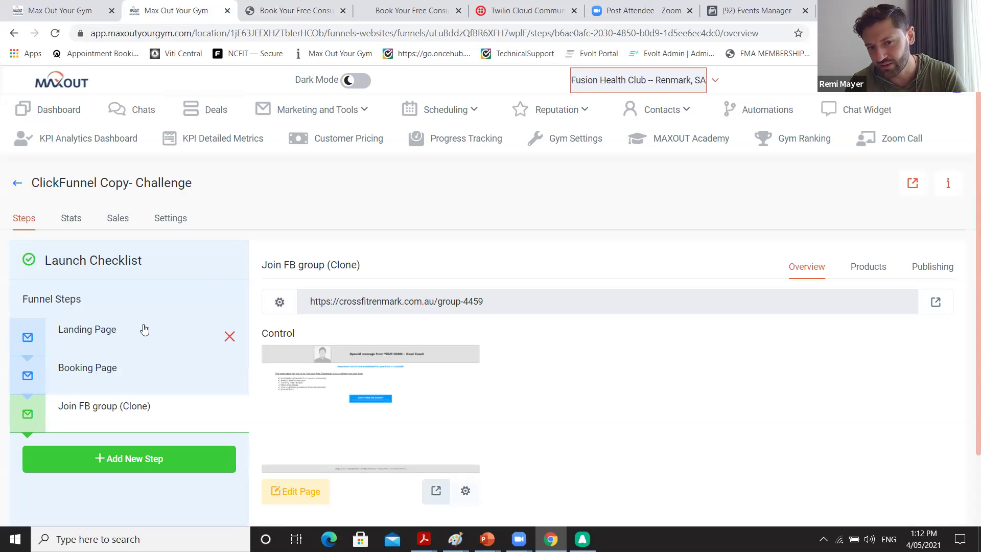
{"action": "left_click", "coordinate": [463, 491]}
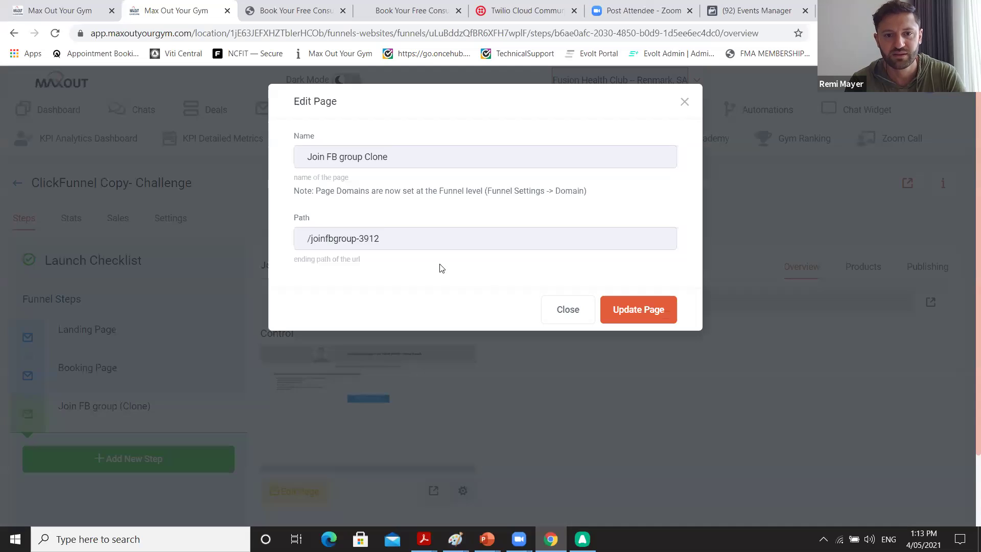
Remove the '-3912' suffix from the cloned page's path and update the page.
{"action": "left_click", "coordinate": [411, 243]}
{"action": "key", "text": "BackSpace"}
{"action": "key", "text": "BackSpace"}
{"action": "key", "text": "BackSpace"}
{"action": "key", "text": "BackSpace"}
{"action": "key", "text": "BackSpace"}
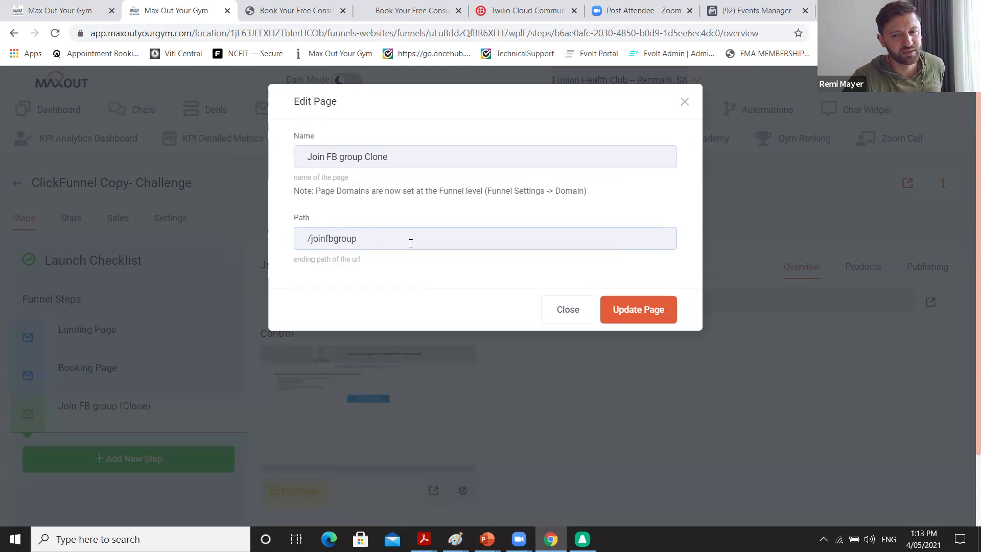
{"action": "left_click", "coordinate": [616, 316]}
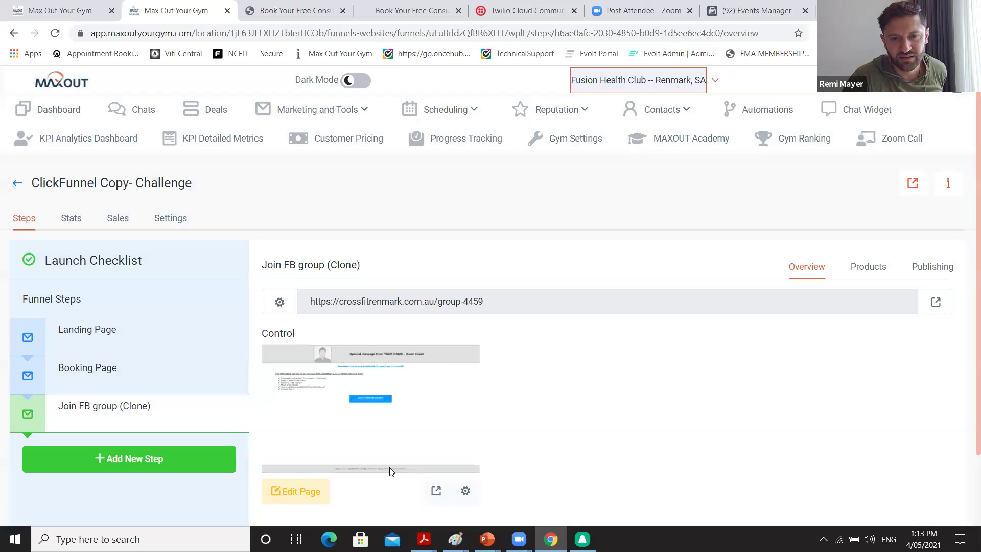
Open the live joinfbgroup page, copy its web address, and check the open tabs.
{"action": "left_click", "coordinate": [433, 491]}
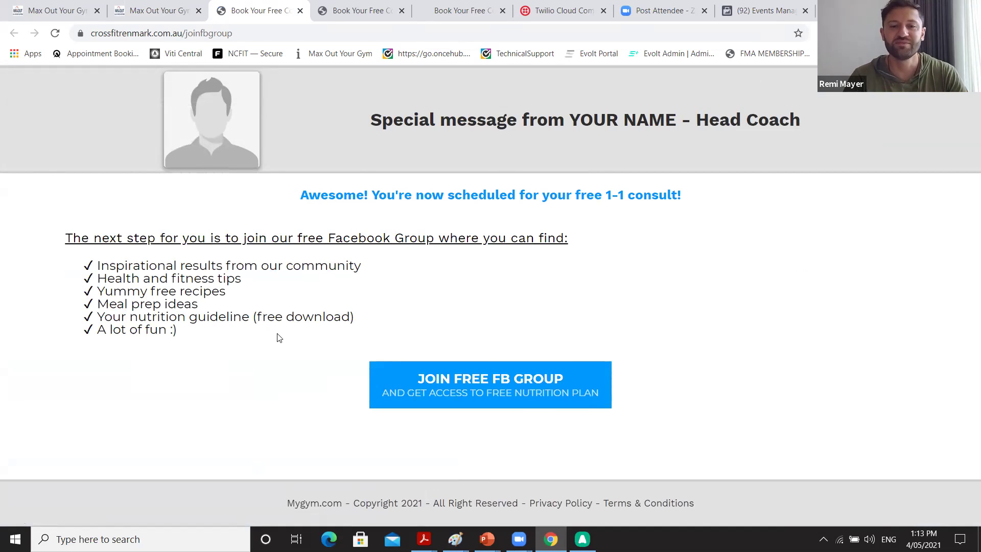
{"action": "left_click", "coordinate": [195, 36]}
{"action": "right_click", "coordinate": [195, 36]}
{"action": "left_click", "coordinate": [235, 127]}
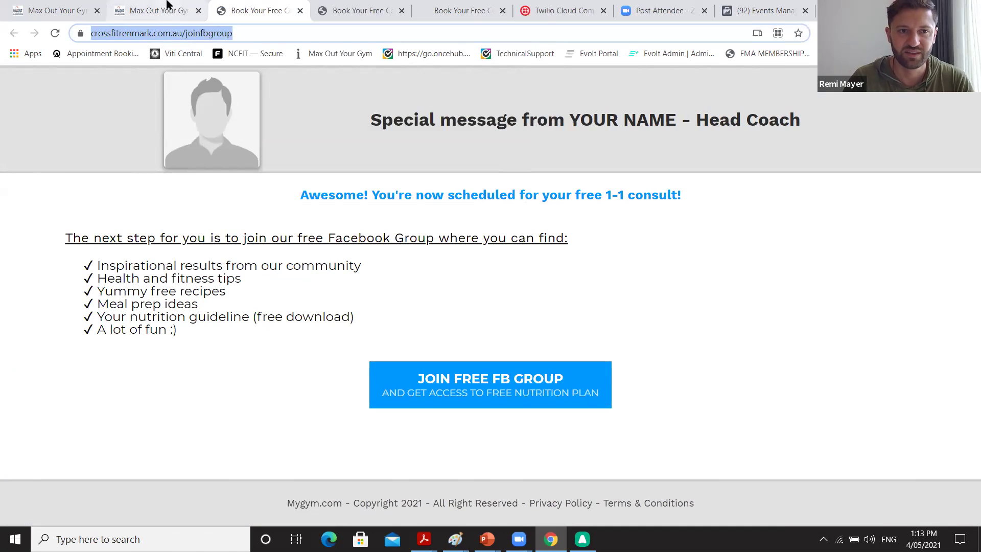
{"action": "left_click", "coordinate": [65, 11]}
{"action": "left_click", "coordinate": [143, 13]}
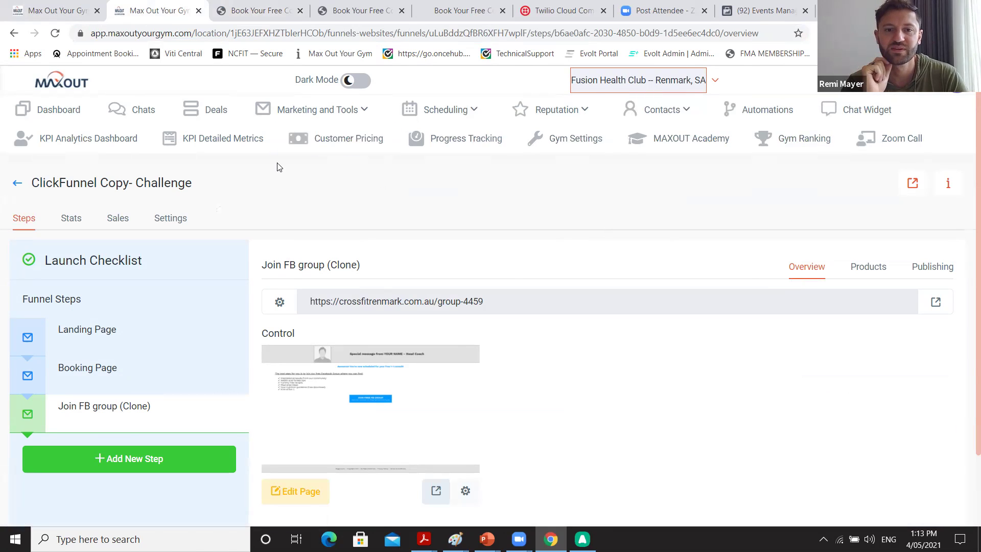
{"action": "left_click", "coordinate": [364, 112]}
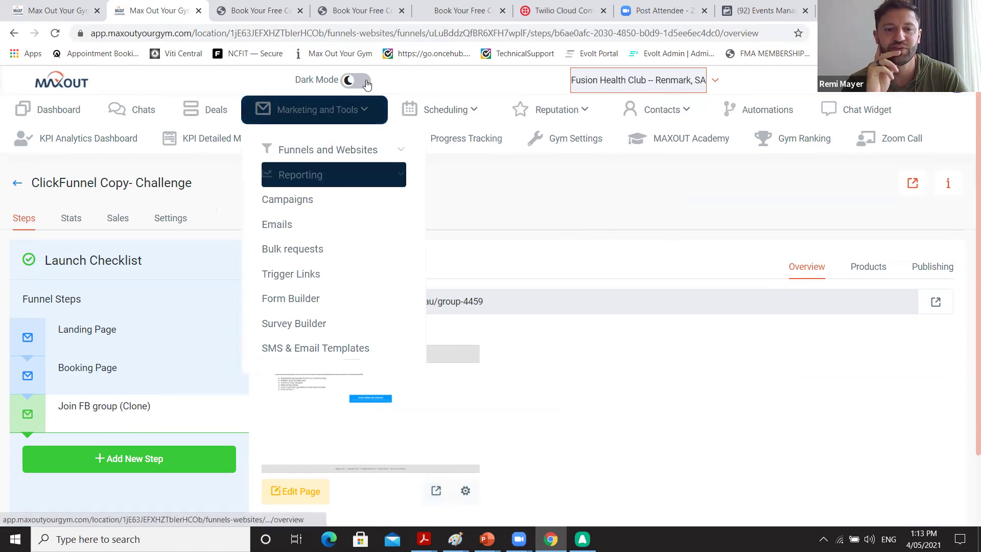
{"action": "left_click", "coordinate": [467, 21]}
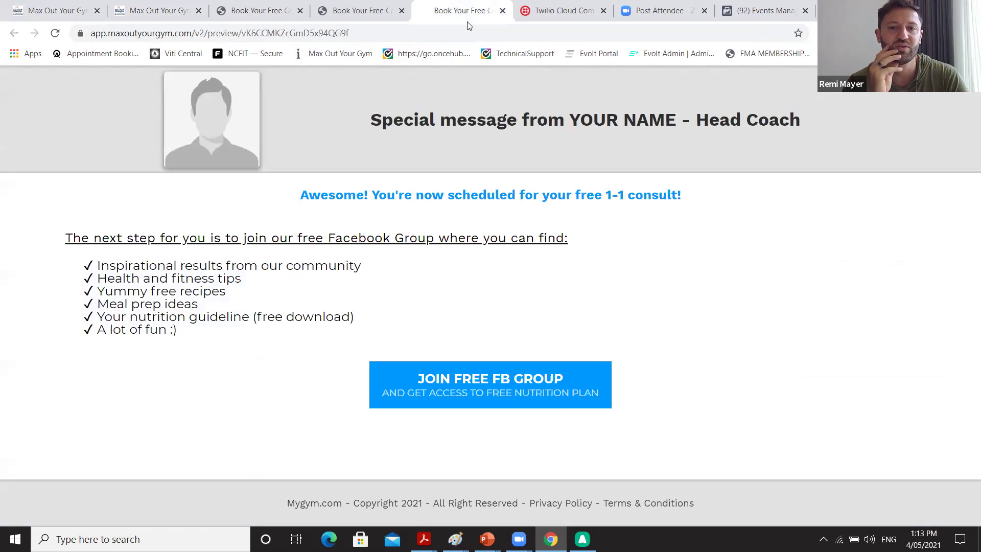
{"action": "left_click", "coordinate": [408, 23]}
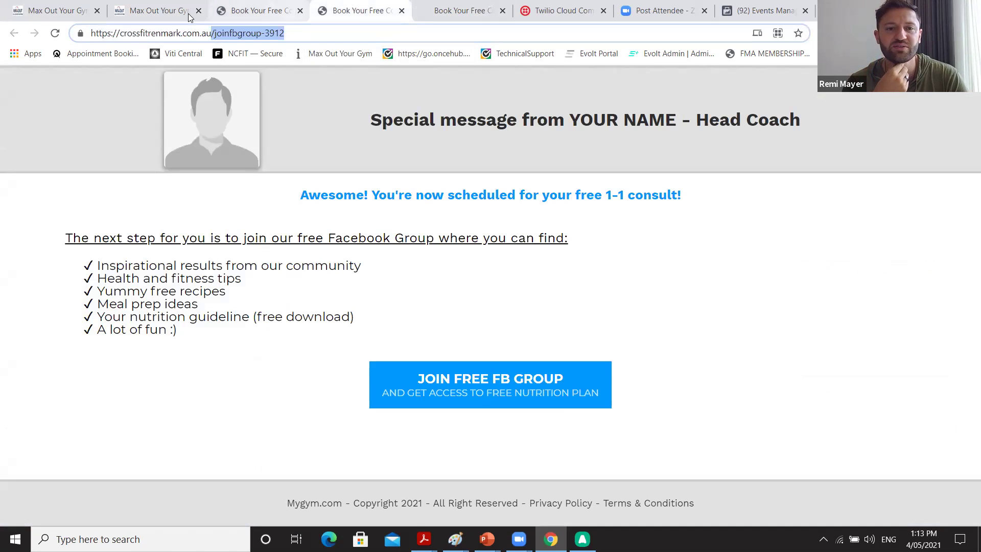
Paste the copied joinfbgroup address into the survey's On Submit redirect URL field.
{"action": "left_click", "coordinate": [56, 14]}
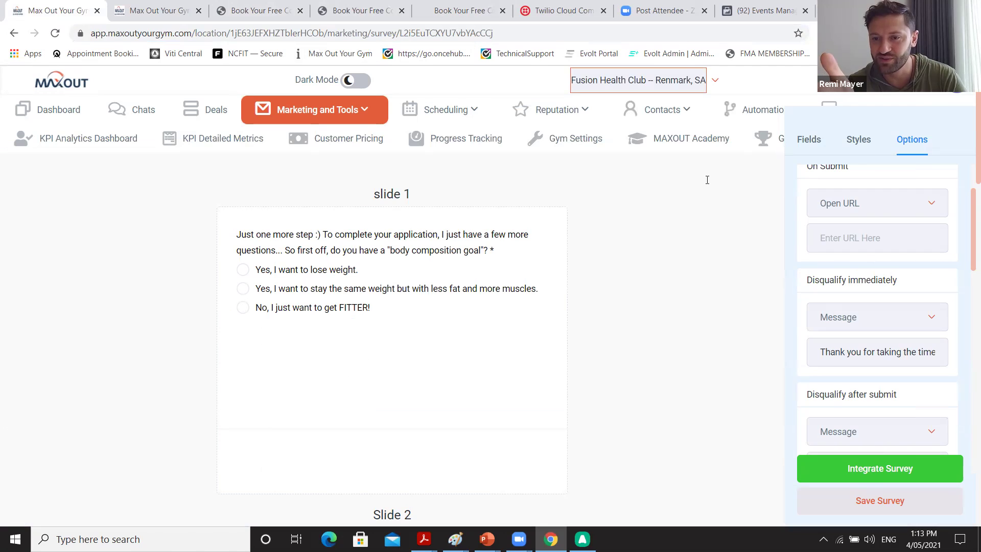
{"action": "left_click", "coordinate": [865, 233]}
{"action": "key", "text": "ctrl+v"}
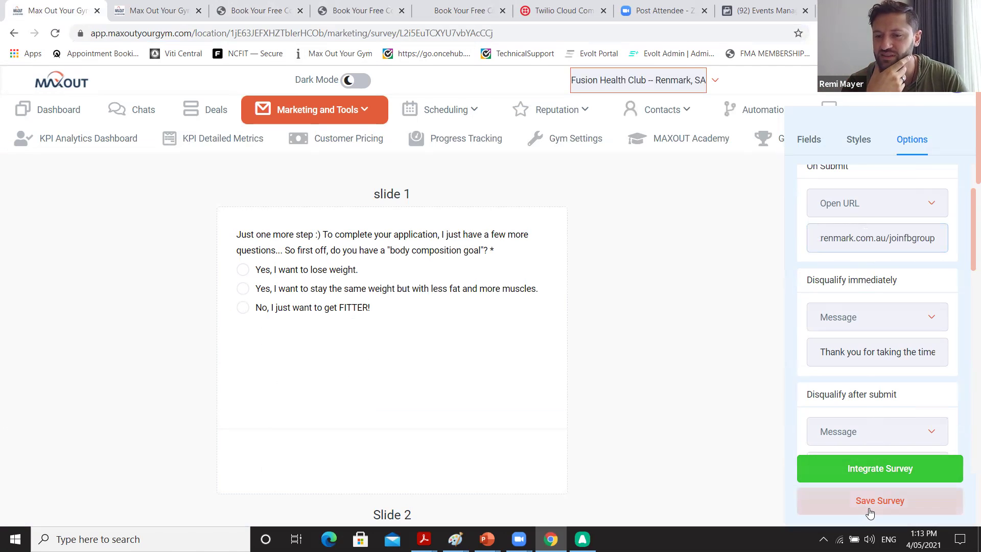
{"action": "scroll", "coordinate": [907, 417], "scroll_direction": "down", "scroll_amount": 2}
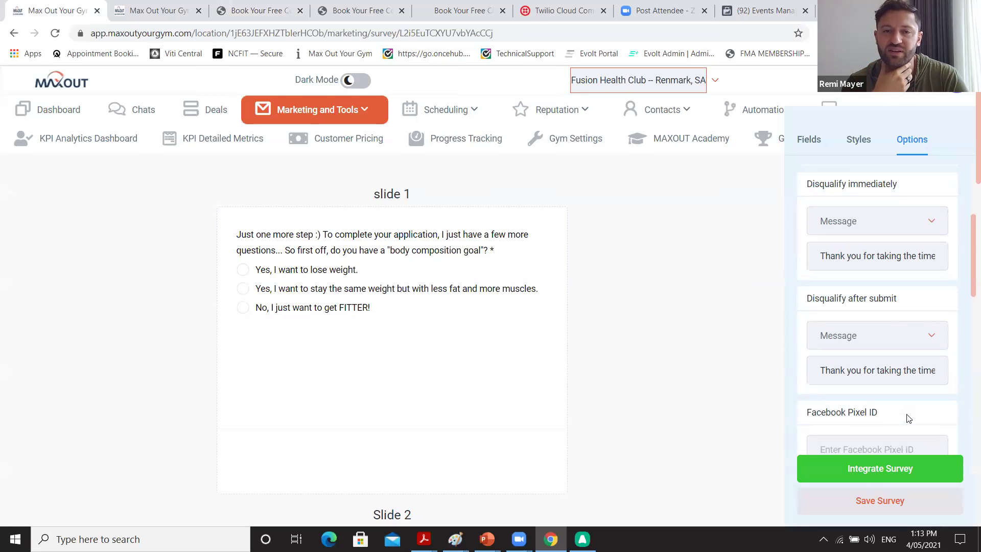
{"action": "scroll", "coordinate": [908, 418], "scroll_direction": "down", "scroll_amount": 1}
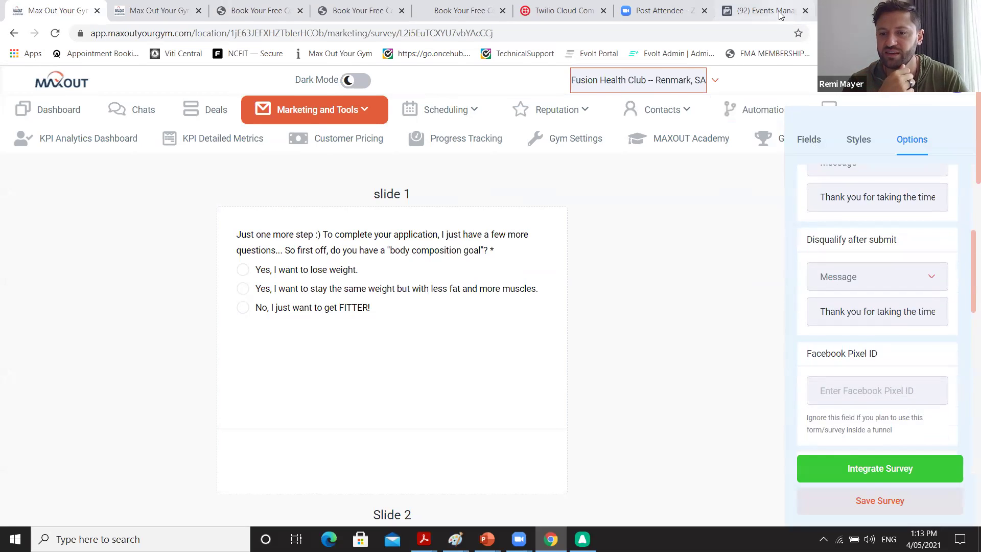
Copy the Fusion Health Club pixel ID from Facebook Events Manager.
{"action": "left_click", "coordinate": [738, 12]}
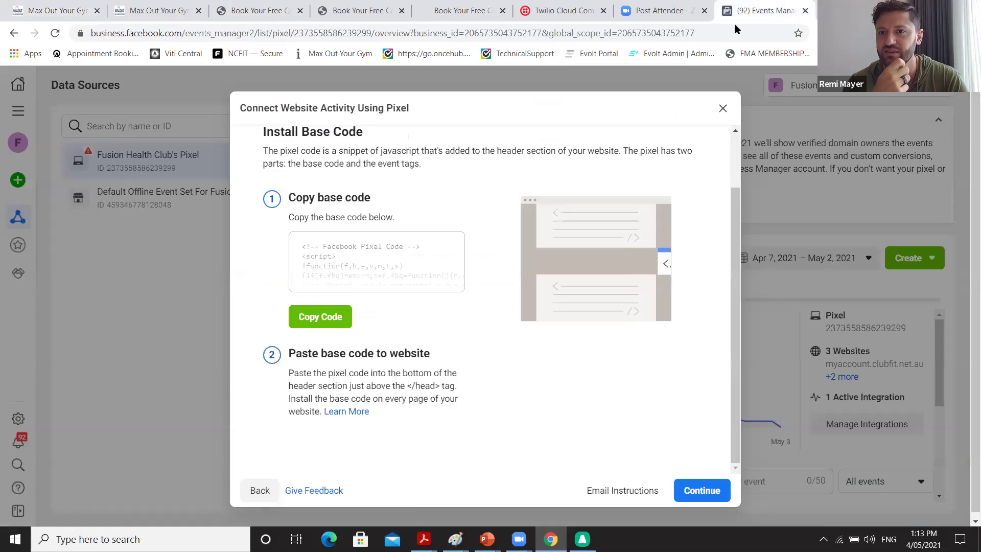
{"action": "left_click", "coordinate": [721, 118]}
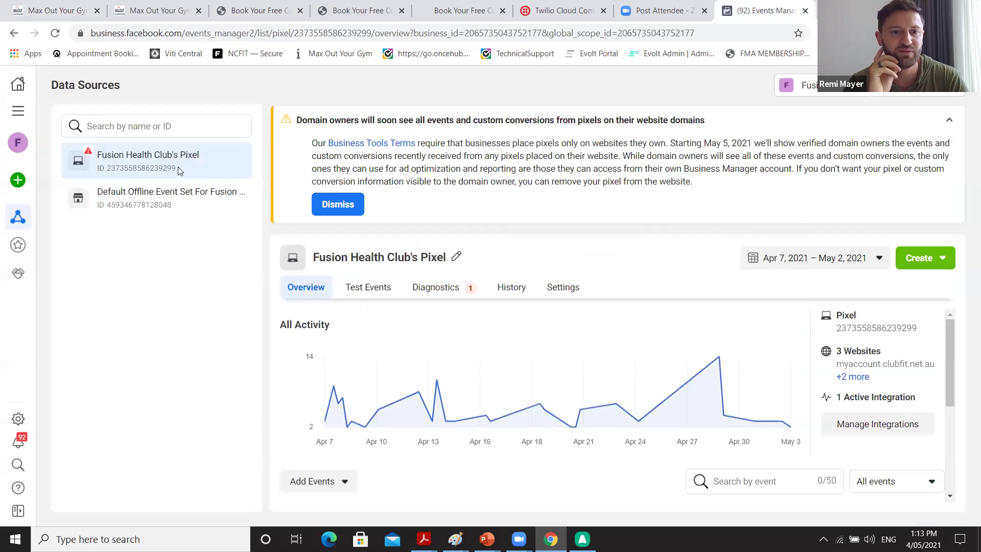
{"action": "left_click_drag", "start_coordinate": [177, 170], "coordinate": [109, 169]}
{"action": "right_click", "coordinate": [108, 169]}
{"action": "left_click", "coordinate": [113, 175]}
{"action": "left_click", "coordinate": [70, 6]}
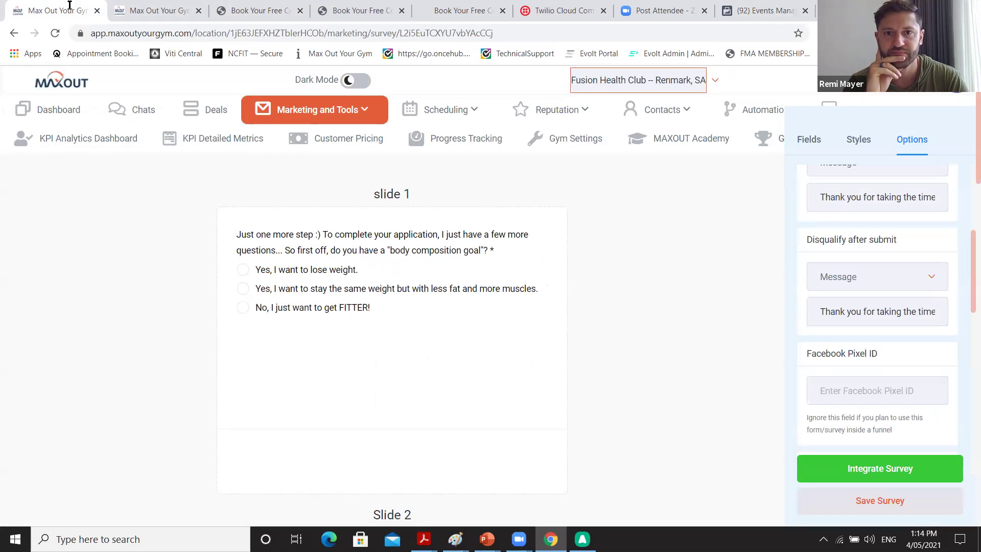
Paste the pixel ID into the survey's Facebook Pixel ID field and review the remaining options.
{"action": "left_click", "coordinate": [879, 389]}
{"action": "key", "text": "ctrl+v"}
{"action": "scroll", "coordinate": [878, 390], "scroll_direction": "down", "scroll_amount": 3}
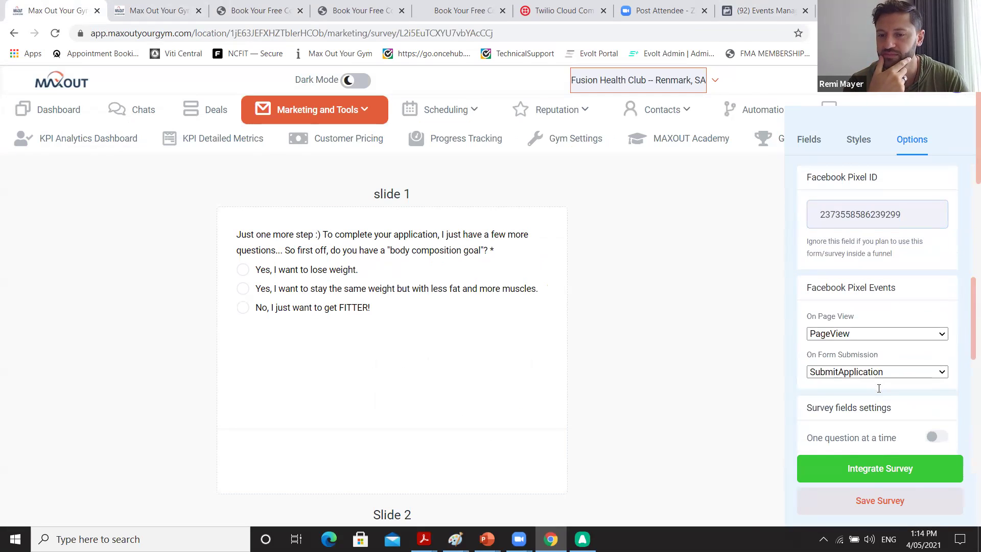
{"action": "scroll", "coordinate": [878, 388], "scroll_direction": "down", "scroll_amount": 3}
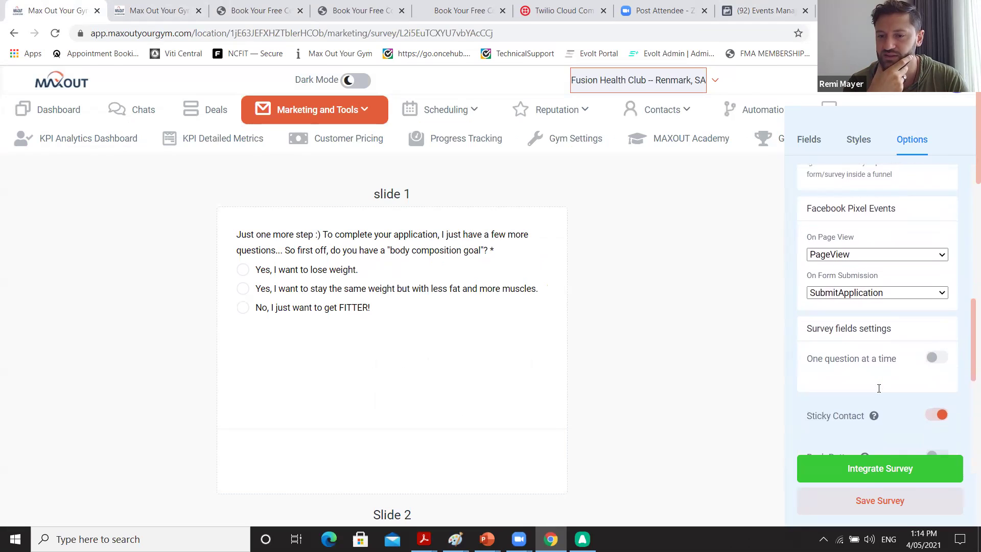
{"action": "scroll", "coordinate": [878, 388], "scroll_direction": "down", "scroll_amount": 2}
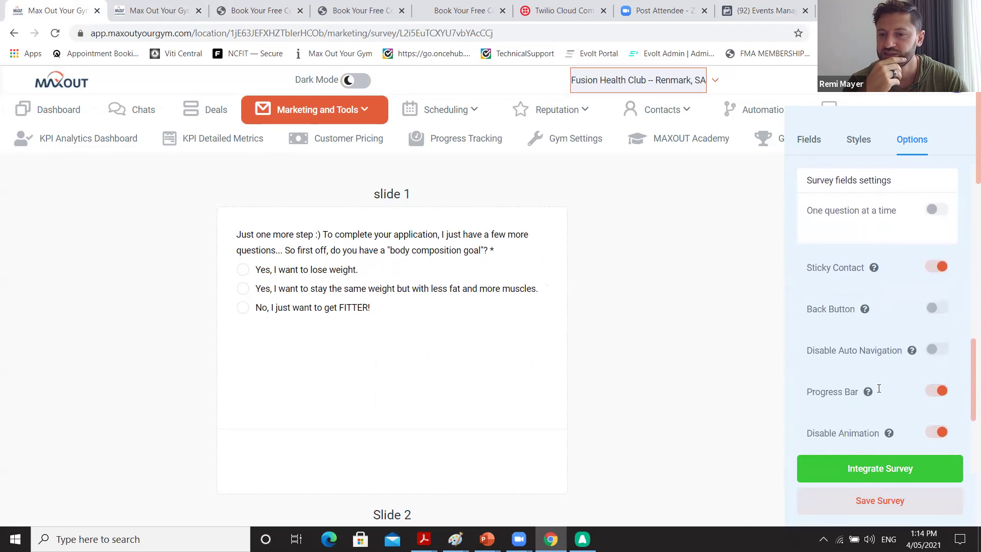
{"action": "scroll", "coordinate": [879, 388], "scroll_direction": "down", "scroll_amount": 1}
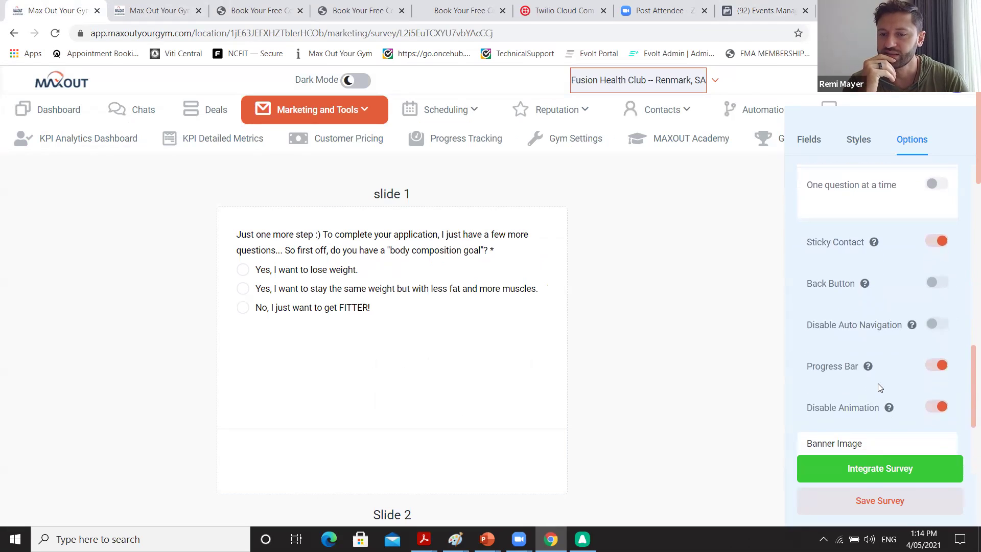
{"action": "scroll", "coordinate": [879, 387], "scroll_direction": "down", "scroll_amount": 3}
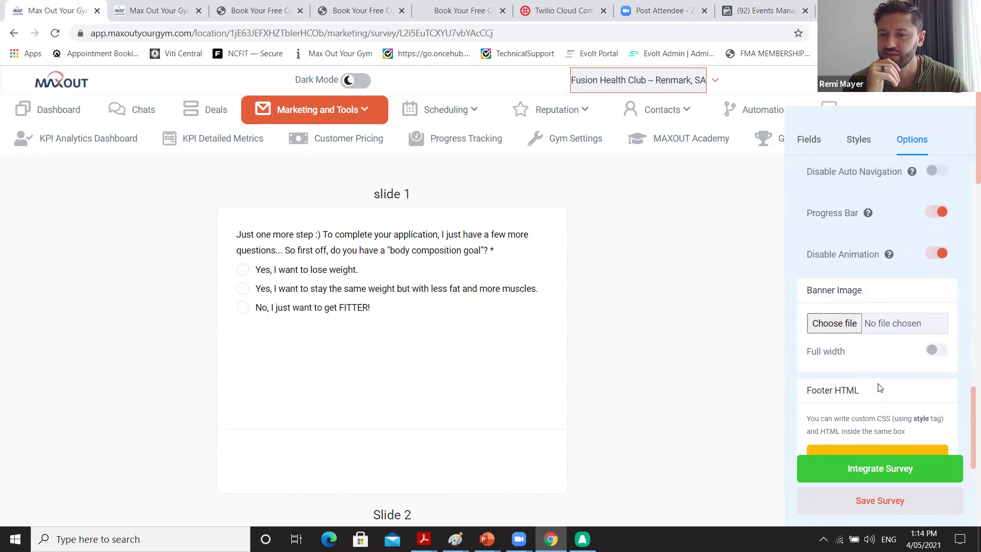
{"action": "scroll", "coordinate": [879, 388], "scroll_direction": "down", "scroll_amount": 1}
{"action": "scroll", "coordinate": [879, 388], "scroll_direction": "down", "scroll_amount": 1}
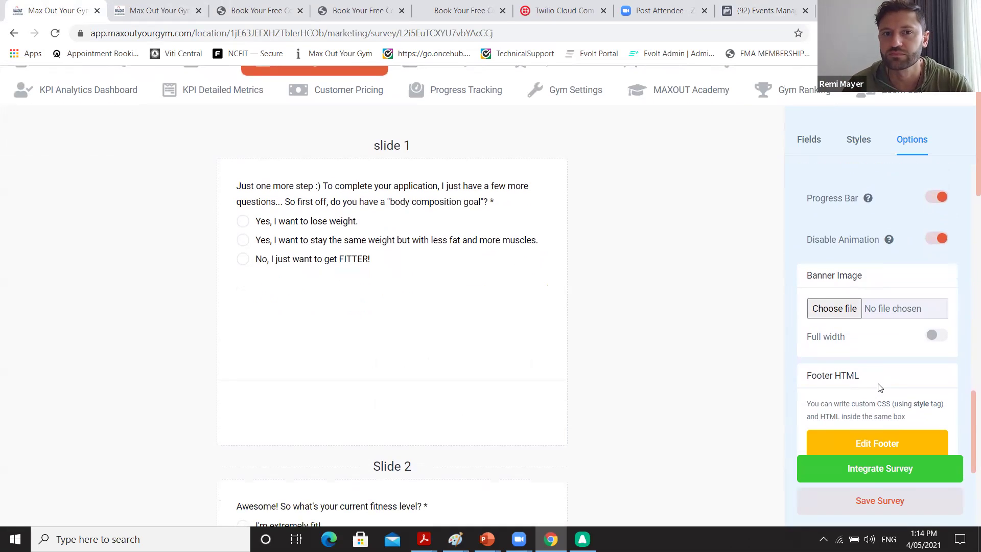
{"action": "scroll", "coordinate": [908, 391], "scroll_direction": "up", "scroll_amount": 1}
{"action": "scroll", "coordinate": [910, 391], "scroll_direction": "down", "scroll_amount": 1}
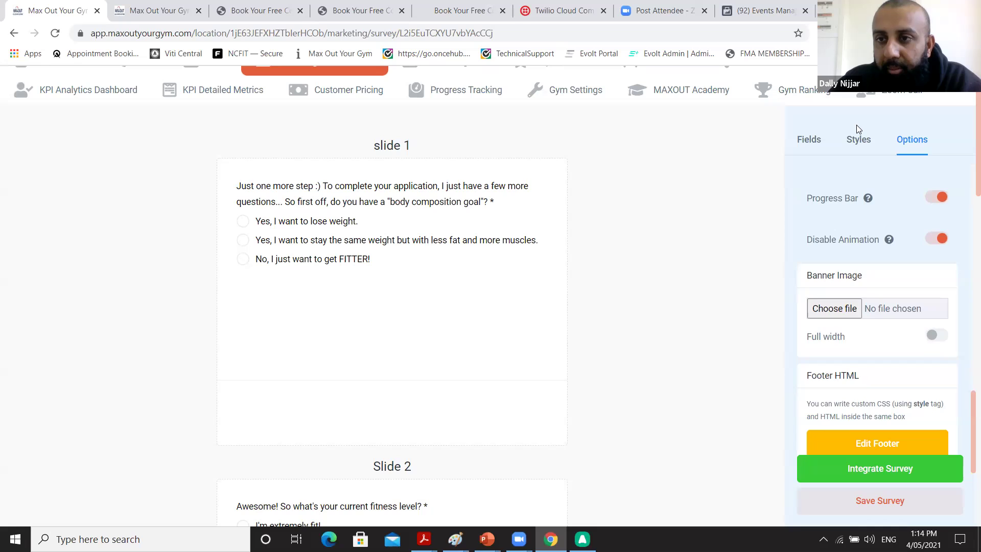
Show the survey's Styles settings and scroll down to the Background Image section.
{"action": "left_click", "coordinate": [857, 139]}
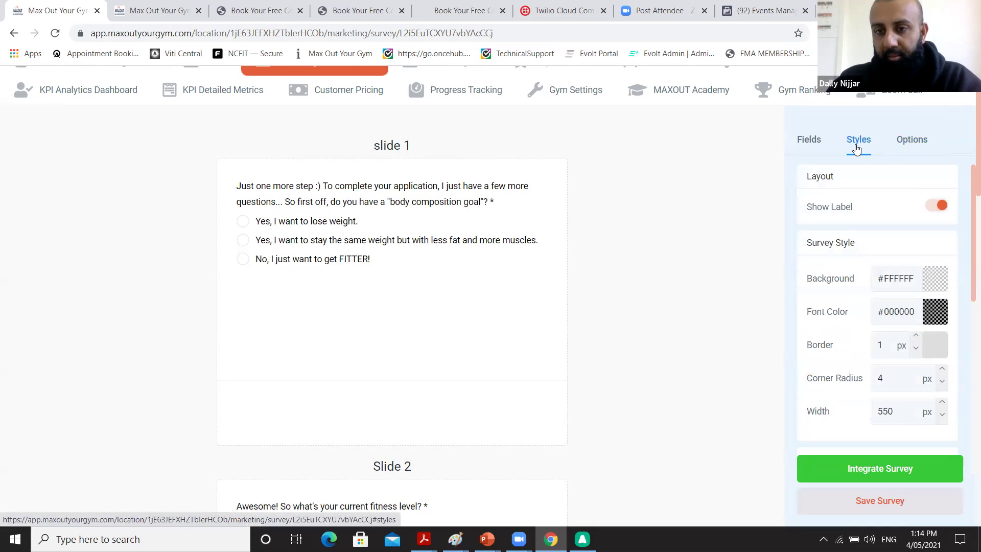
{"action": "scroll", "coordinate": [812, 355], "scroll_direction": "down", "scroll_amount": 3}
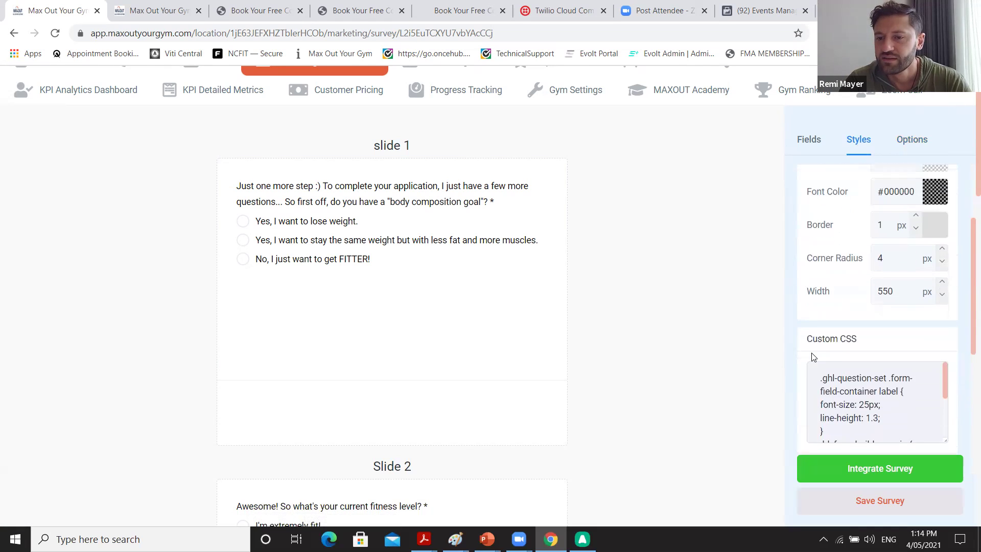
{"action": "scroll", "coordinate": [813, 356], "scroll_direction": "down", "scroll_amount": 5}
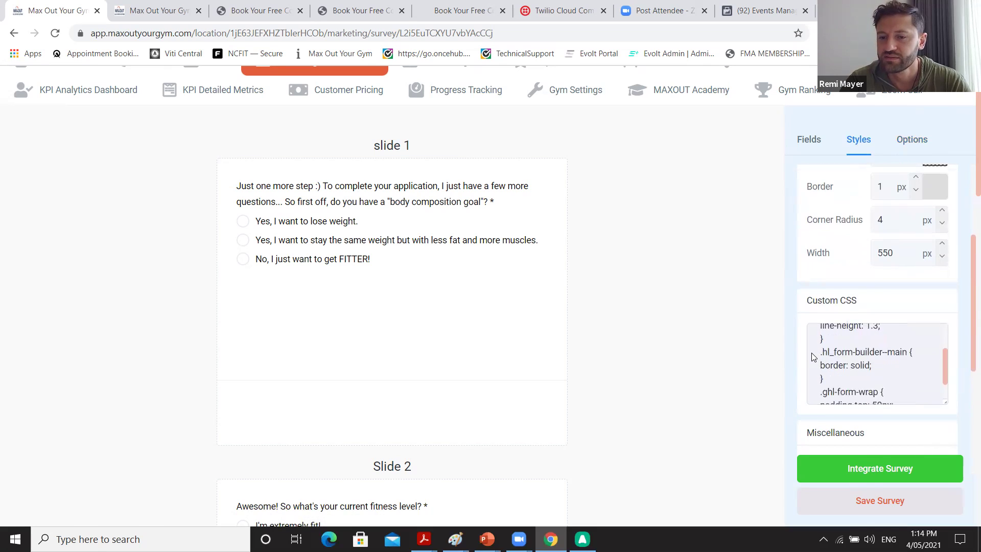
{"action": "scroll", "coordinate": [917, 342], "scroll_direction": "down", "scroll_amount": 3}
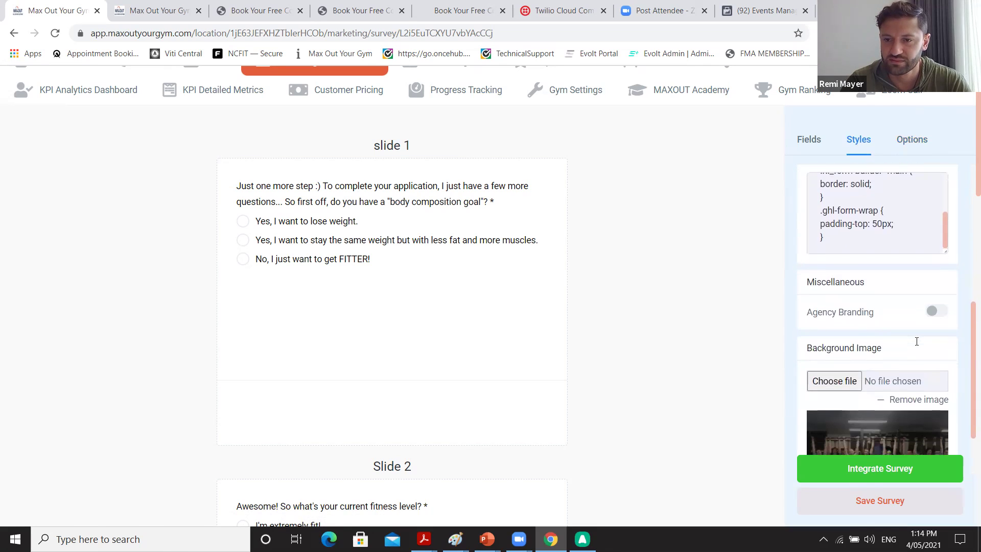
{"action": "scroll", "coordinate": [921, 360], "scroll_direction": "down", "scroll_amount": 2}
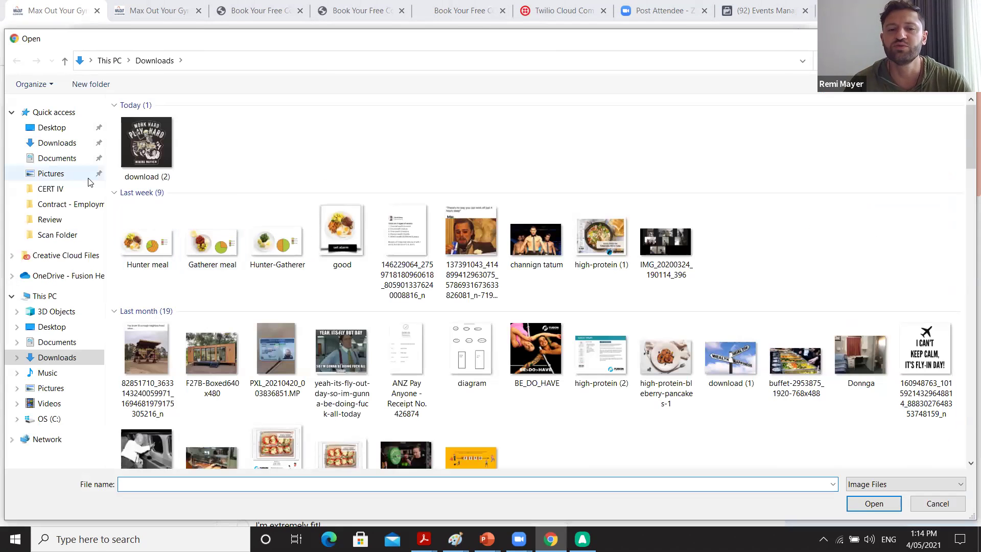
Look through the Pictures, Contract - Employment Paperwork and CERT IV folders, then cancel, keeping the gym background.
{"action": "left_click", "coordinate": [88, 179]}
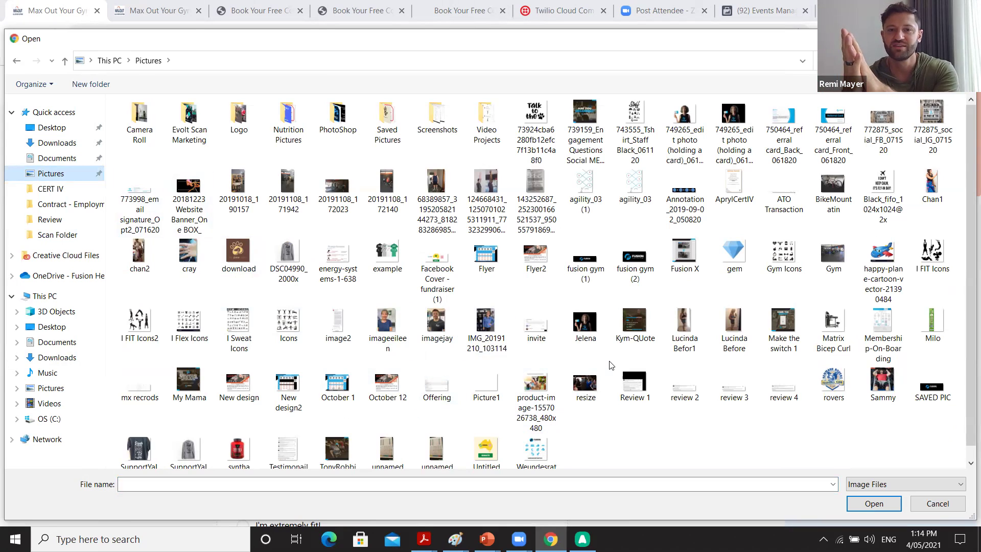
{"action": "scroll", "coordinate": [298, 350], "scroll_direction": "down", "scroll_amount": 1}
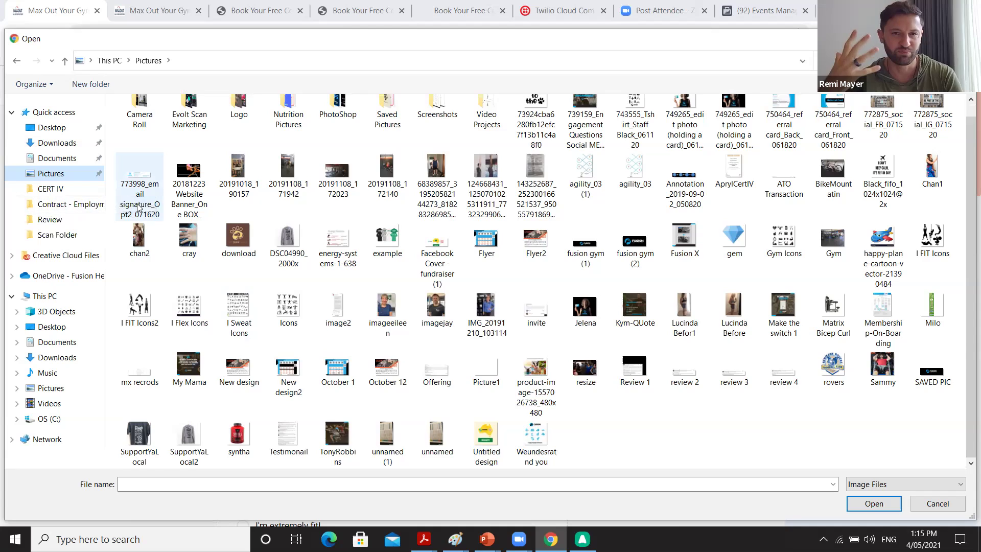
{"action": "scroll", "coordinate": [140, 201], "scroll_direction": "up", "scroll_amount": 1}
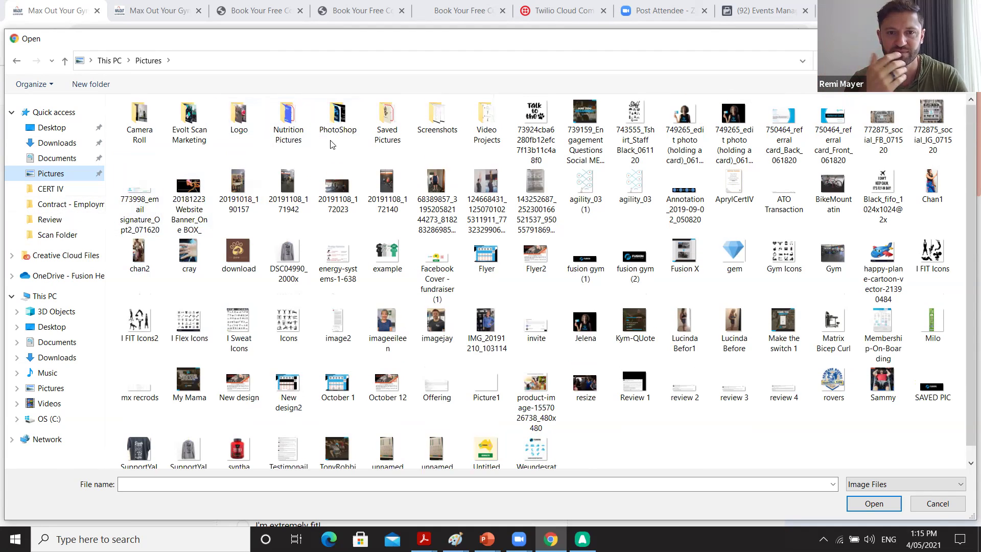
{"action": "left_click", "coordinate": [67, 202]}
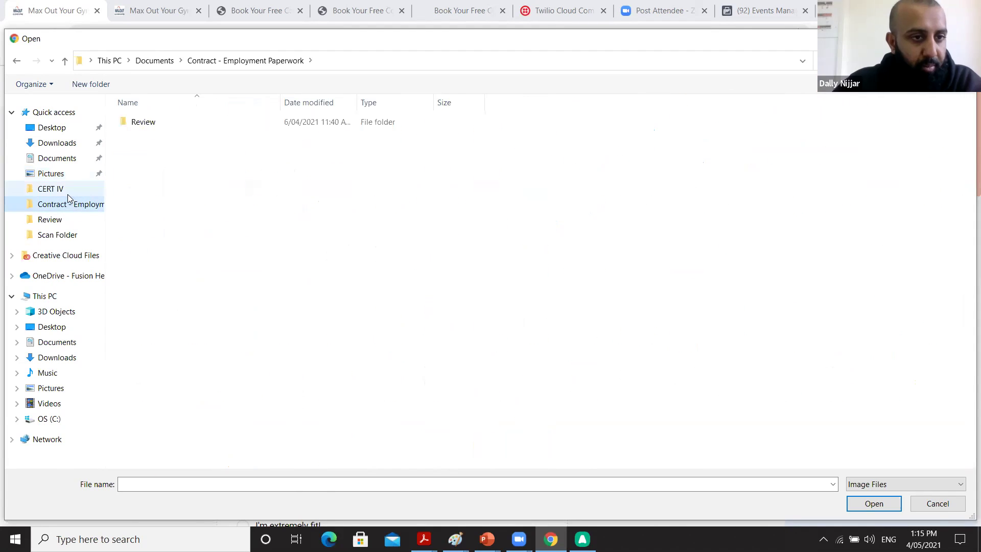
{"action": "left_click", "coordinate": [66, 191]}
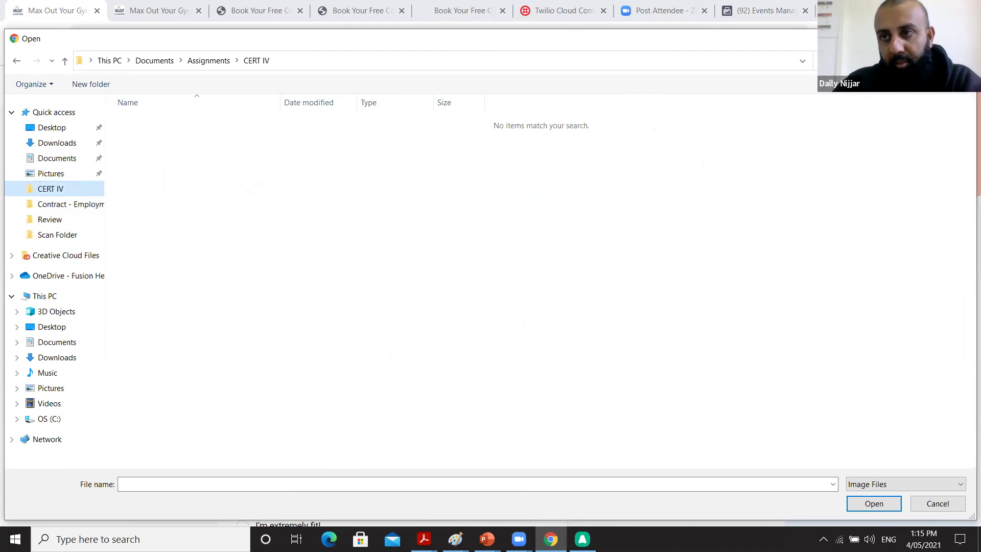
{"action": "left_click", "coordinate": [962, 38]}
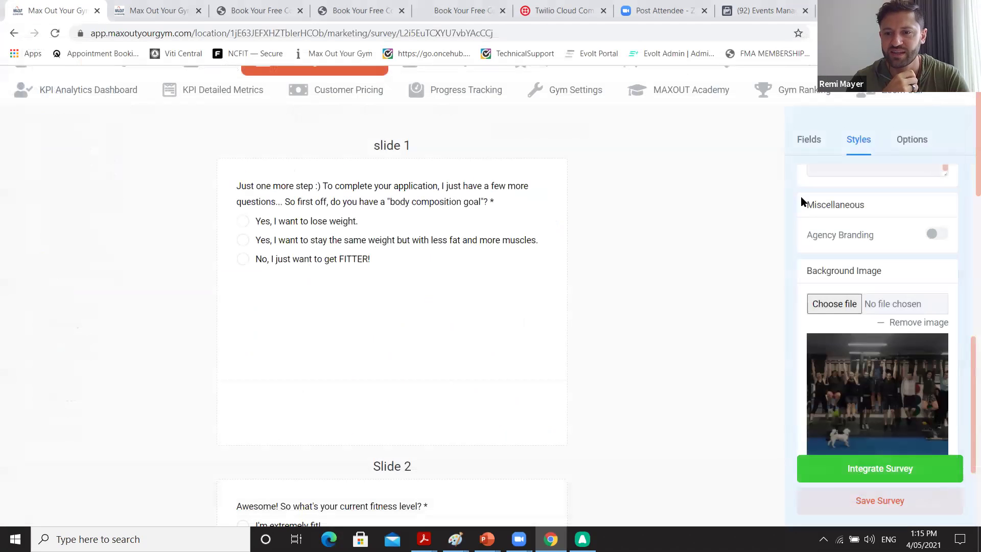
Save the Show-Up Form survey and open its share link from Integrate Survey in a new tab.
{"action": "left_click", "coordinate": [849, 505]}
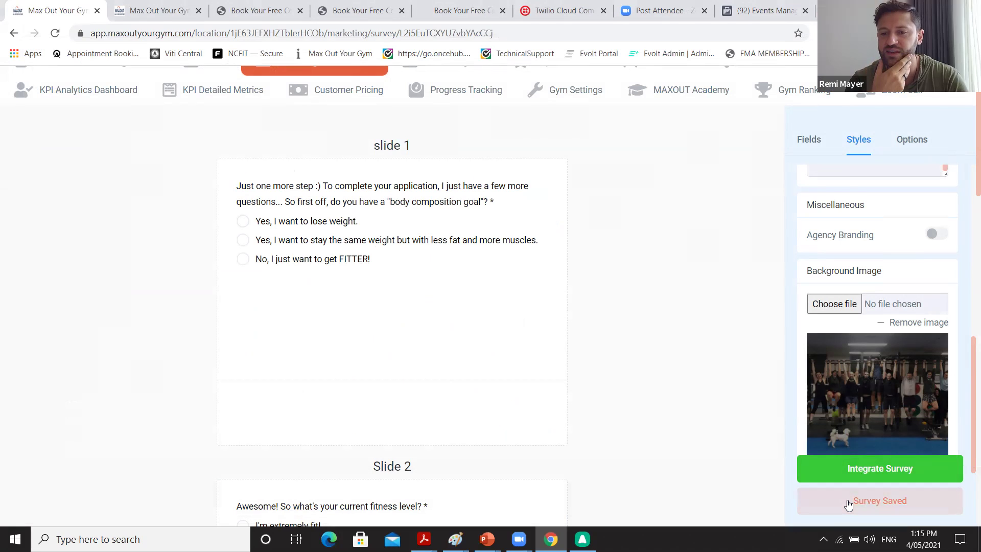
{"action": "left_click", "coordinate": [873, 466]}
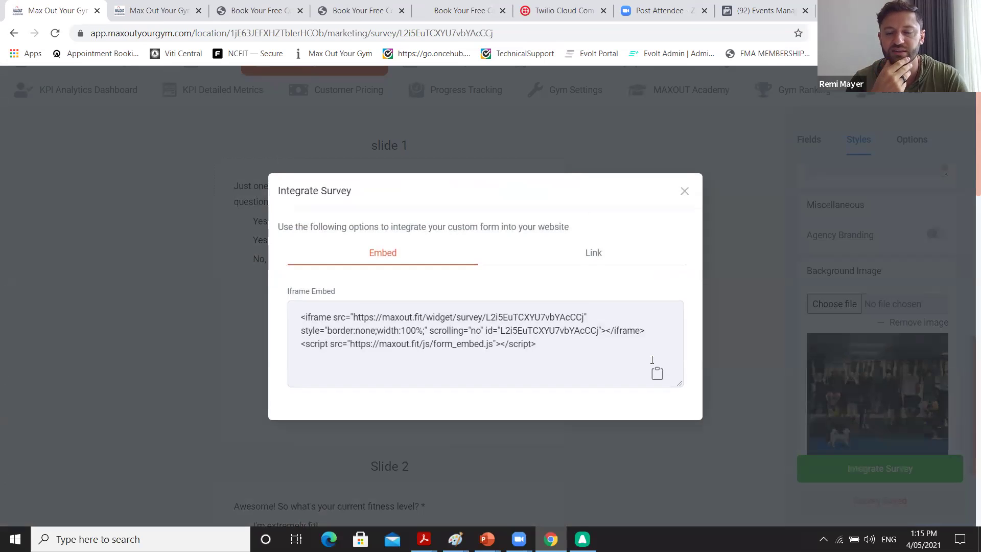
{"action": "left_click", "coordinate": [603, 255]}
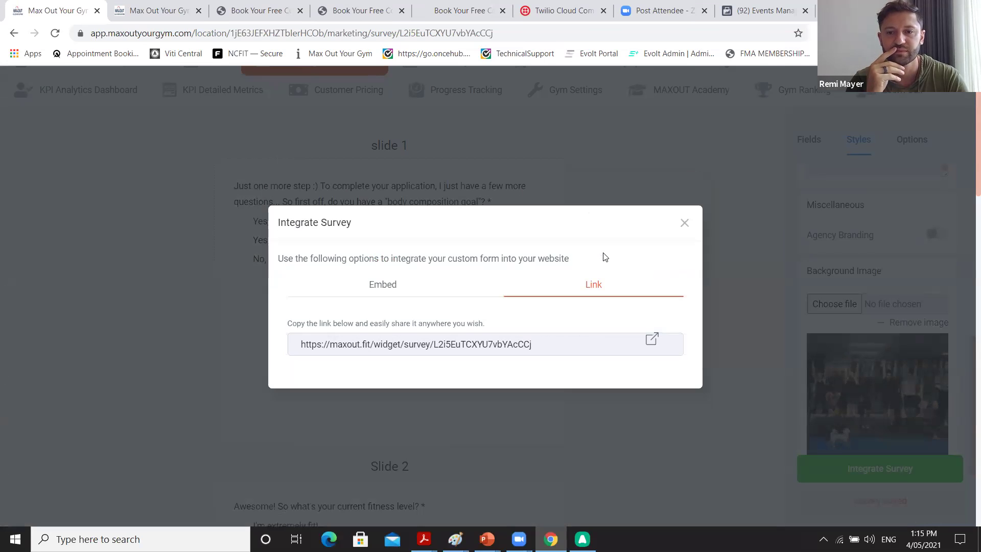
{"action": "left_click", "coordinate": [652, 340]}
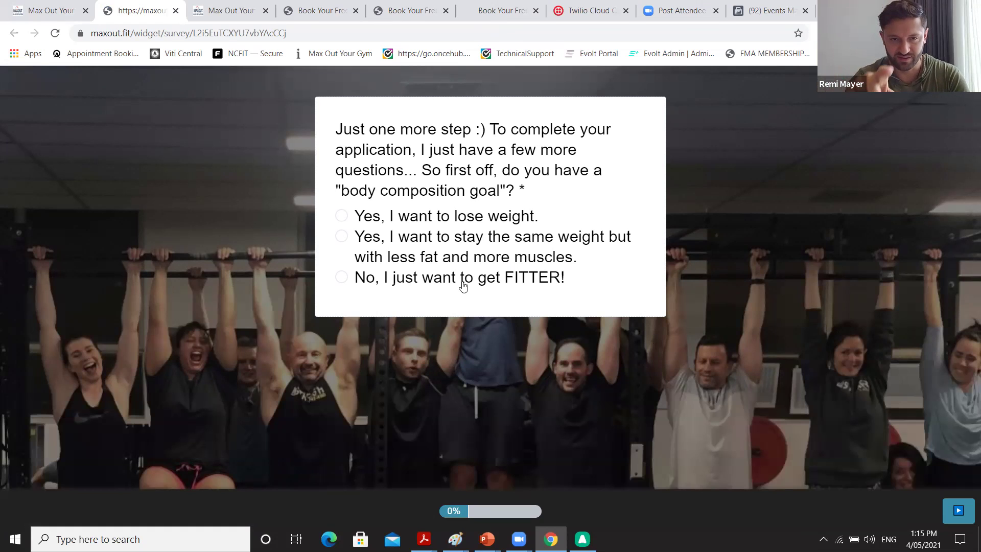
Answer the survey: losing weight, I'm extremely fit!, first excitement option, Seriously committed!, and confirm the address is reachable.
{"action": "left_click", "coordinate": [336, 219]}
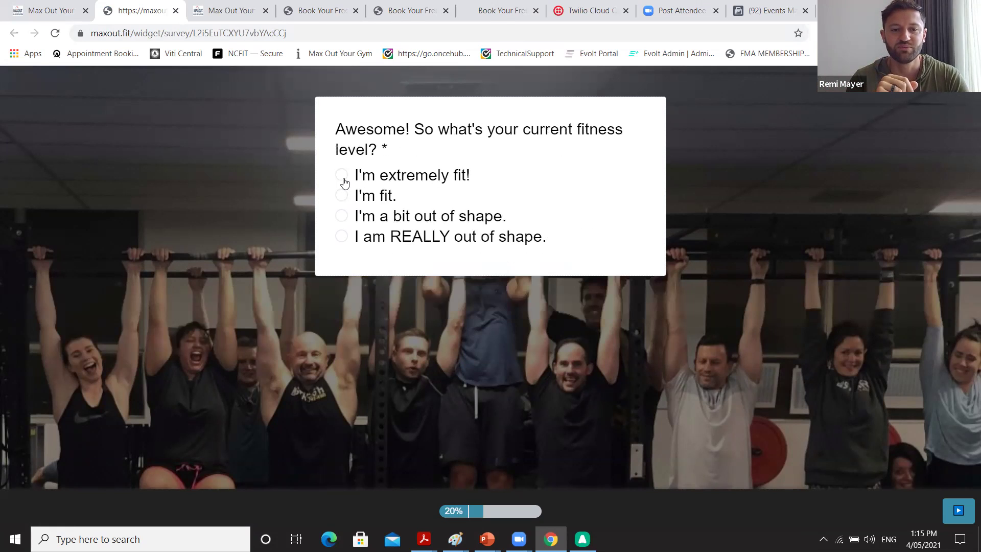
{"action": "left_click", "coordinate": [344, 183]}
{"action": "left_click", "coordinate": [343, 201]}
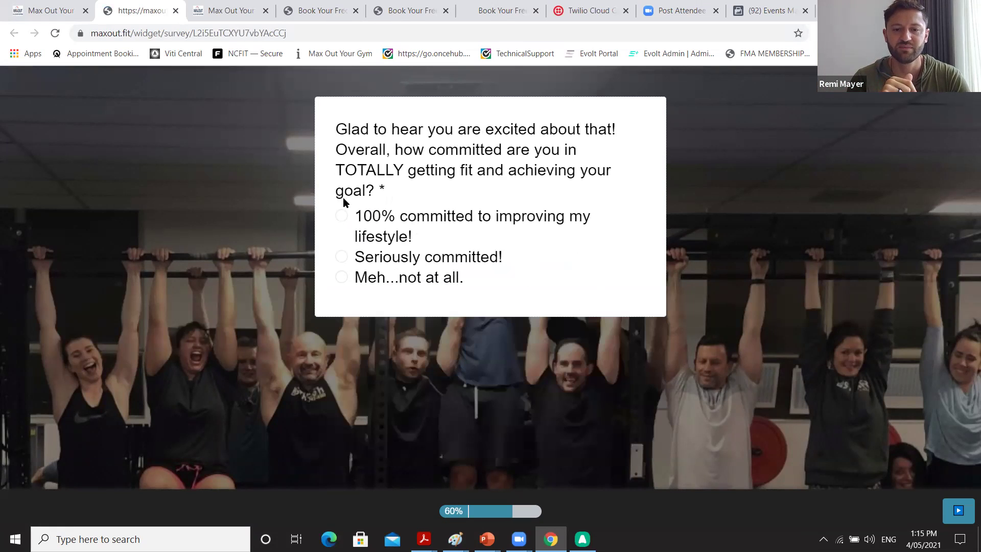
{"action": "left_click", "coordinate": [341, 257]}
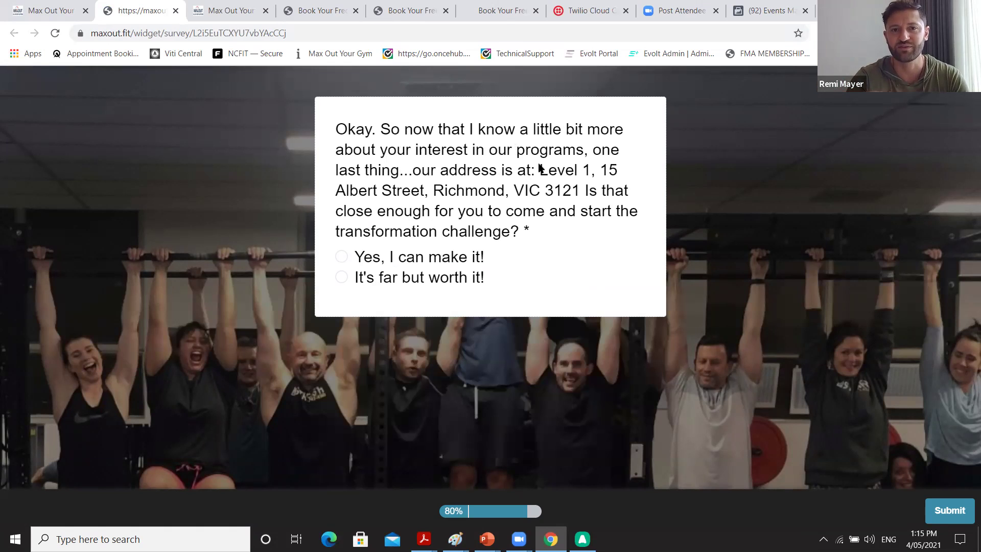
{"action": "left_click", "coordinate": [345, 256]}
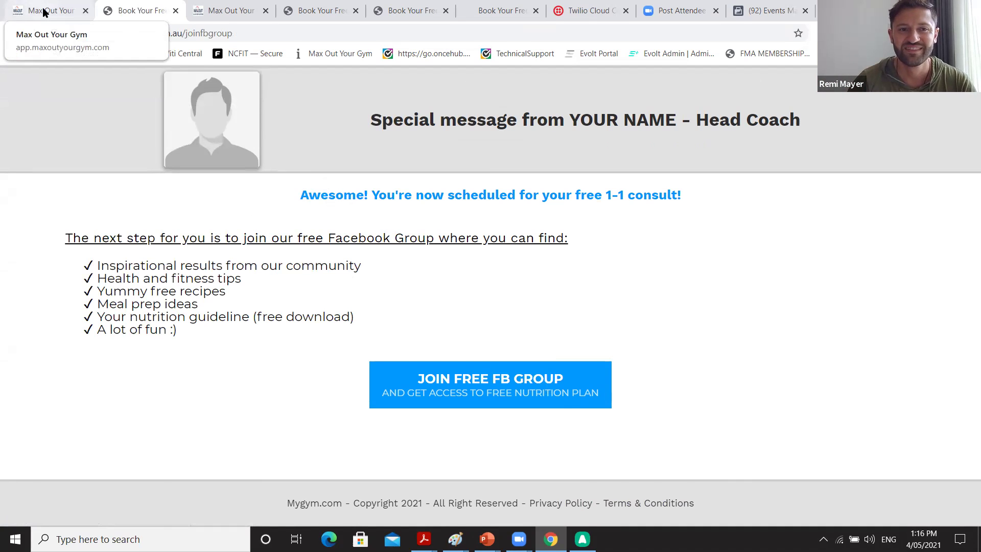
Return to the Max Out Your Gym tab and scroll to the top of the survey builder.
{"action": "left_click", "coordinate": [43, 11]}
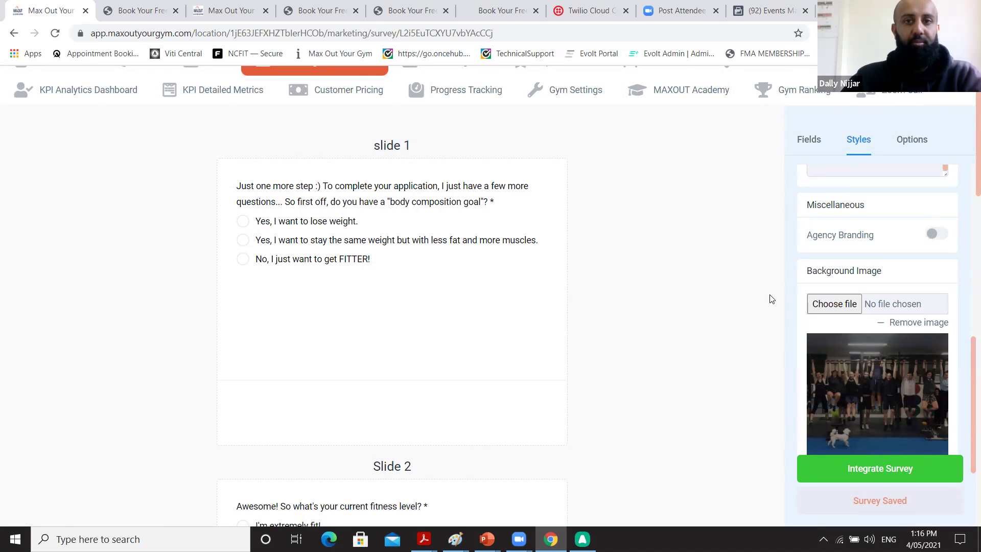
{"action": "scroll", "coordinate": [602, 96], "scroll_direction": "up", "scroll_amount": 1}
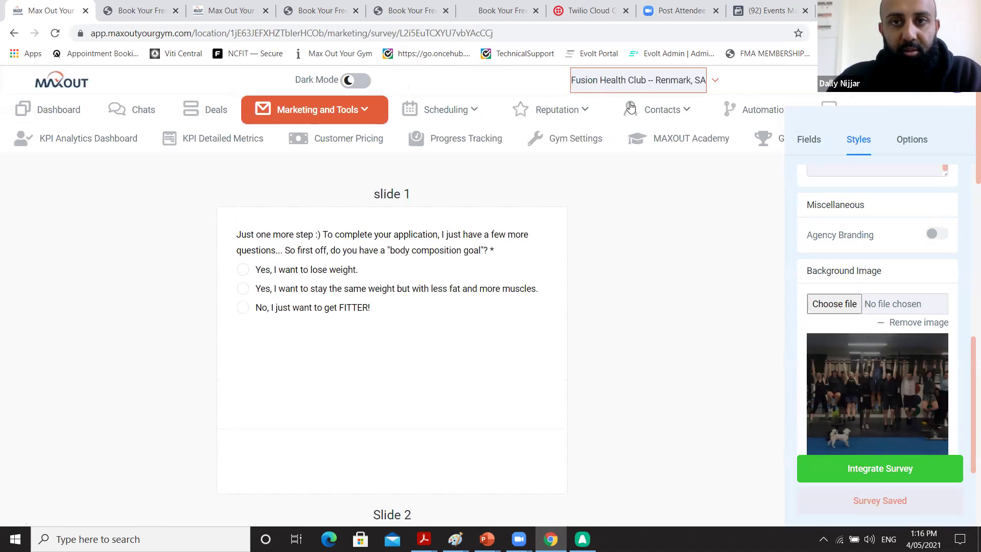